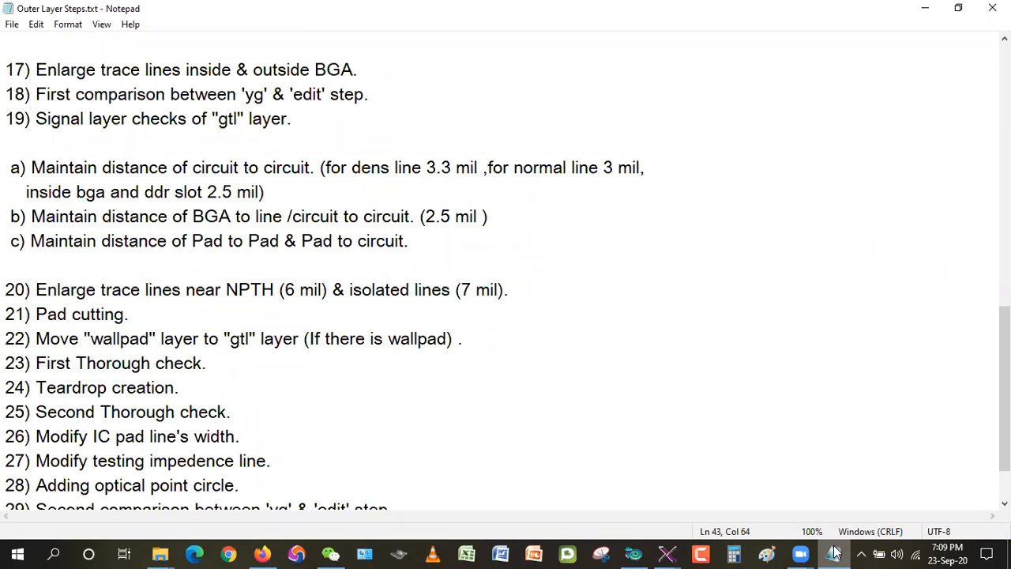
Step: Extract 14_q213-61446-v1.0.tgz from folder 14 of Upto step-25 into a subfolder named after the archive
{"action": "left_click", "coordinate": [834, 552]}
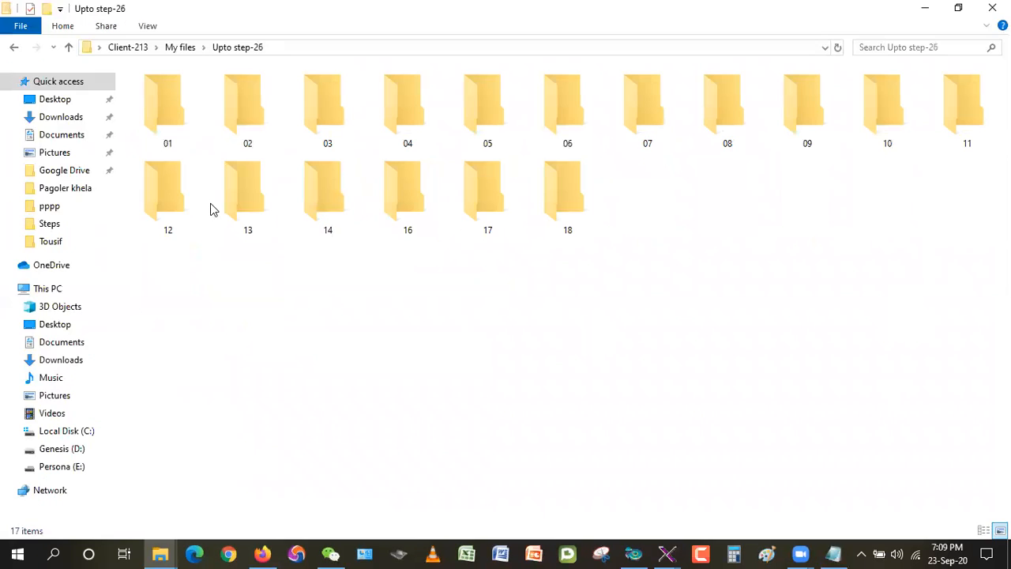
{"action": "left_click", "coordinate": [70, 48]}
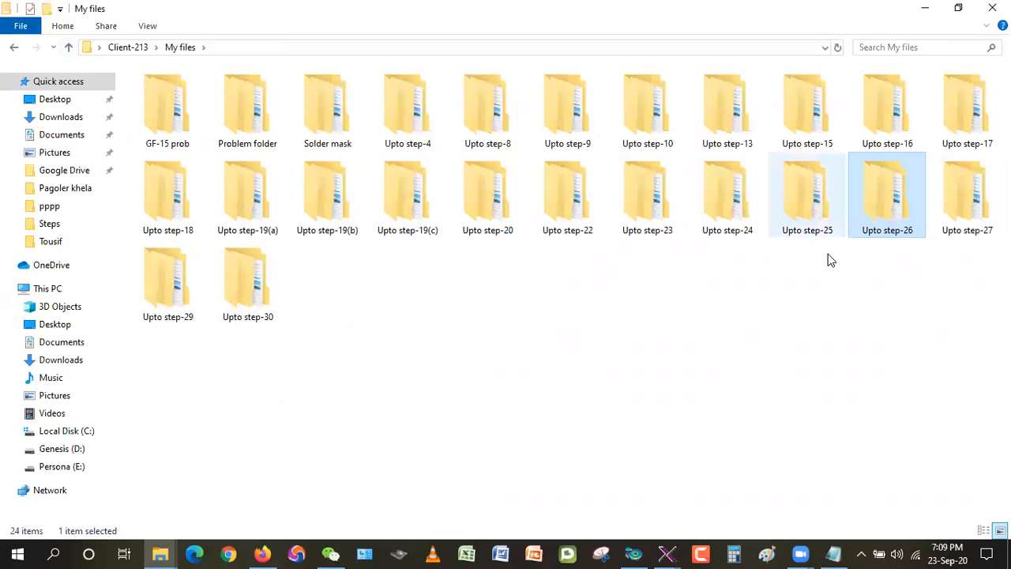
{"action": "double_click", "coordinate": [787, 210]}
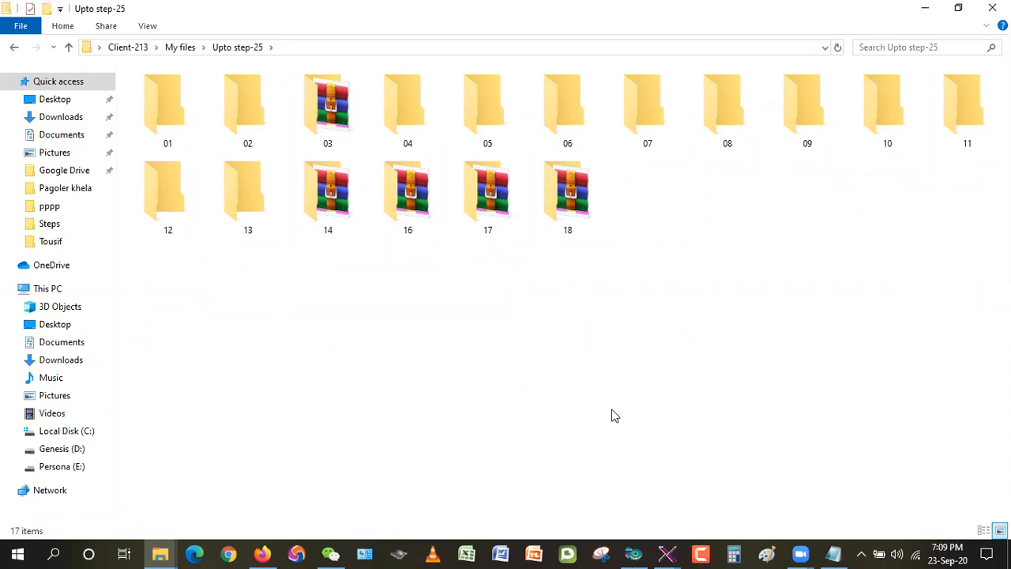
{"action": "double_click", "coordinate": [332, 183]}
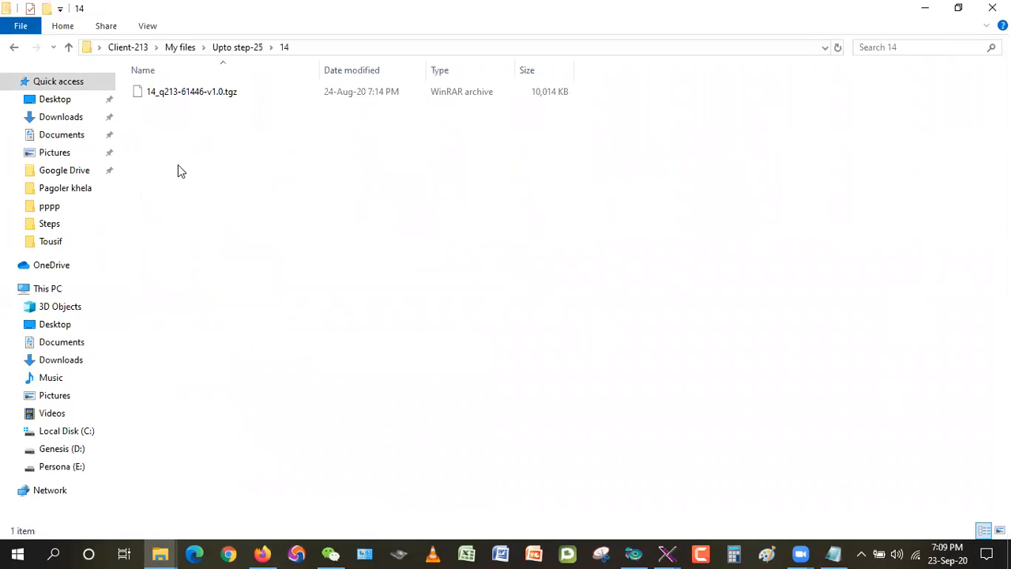
{"action": "right_click", "coordinate": [170, 92]}
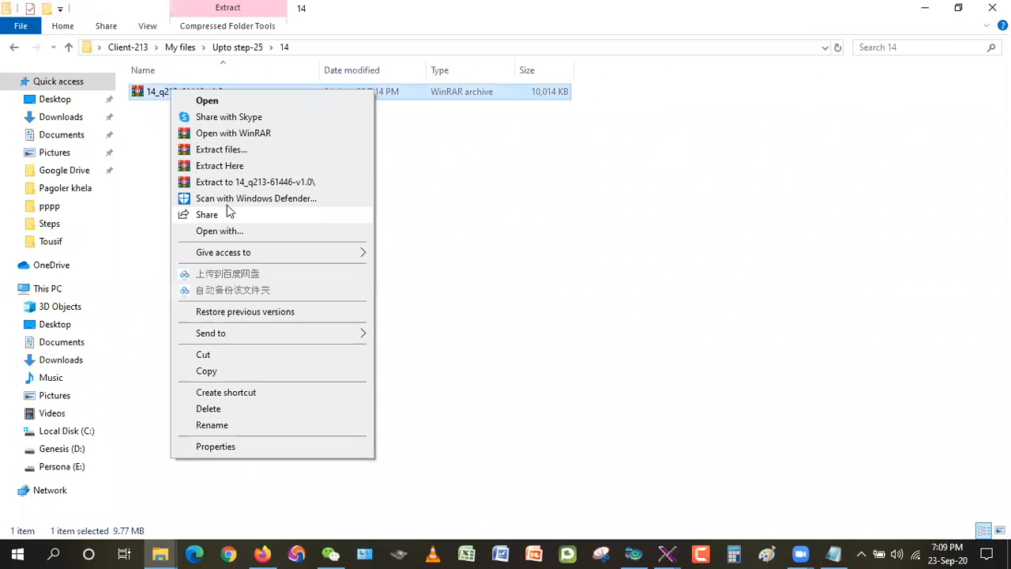
{"action": "left_click", "coordinate": [229, 165]}
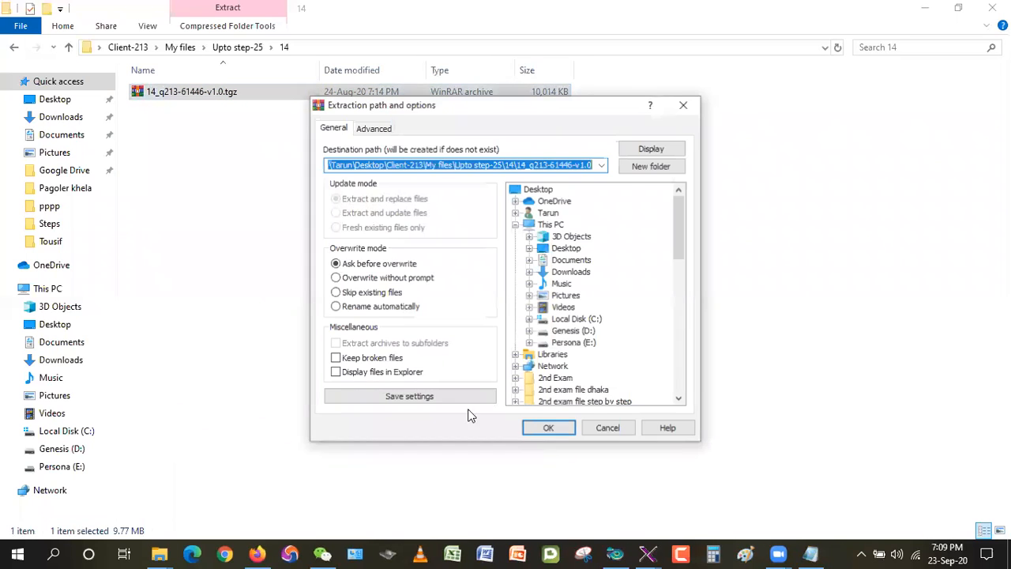
{"action": "key", "text": "Return"}
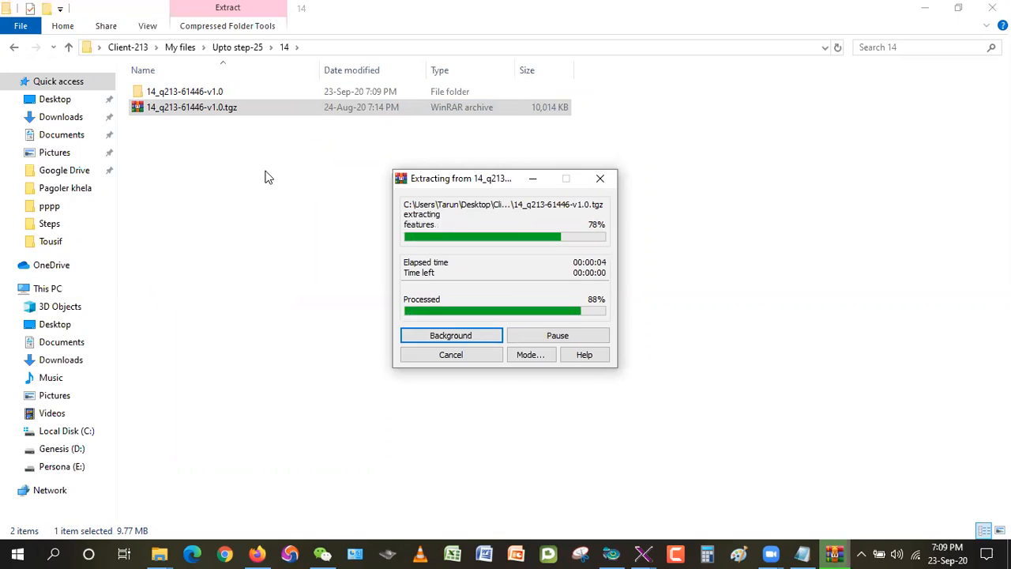
Step: Extract 17_q213-41452-v1.0.tgz from folder 17 of Upto step-25 into a subfolder named after the archive
{"action": "left_click", "coordinate": [69, 47]}
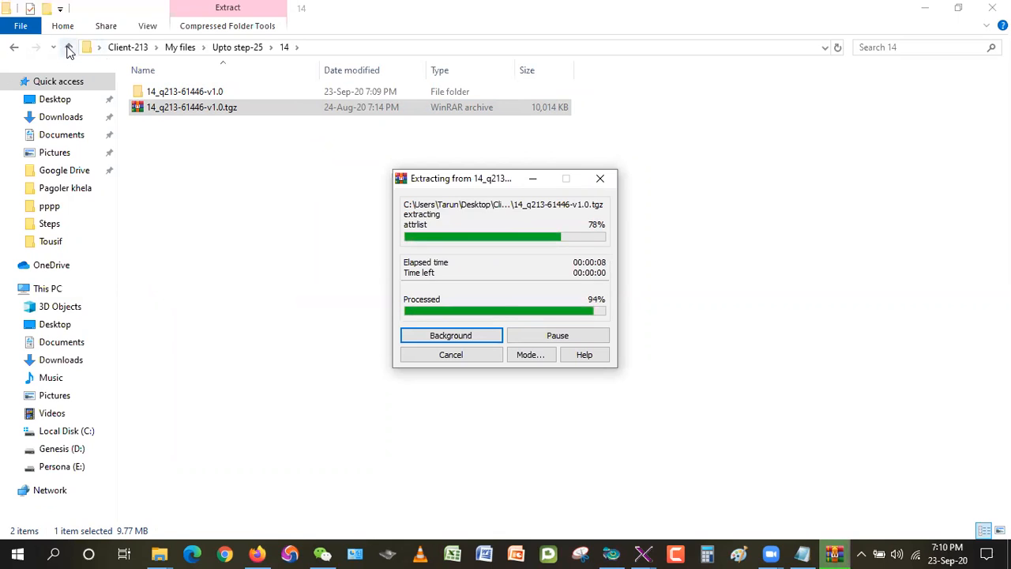
{"action": "double_click", "coordinate": [497, 200]}
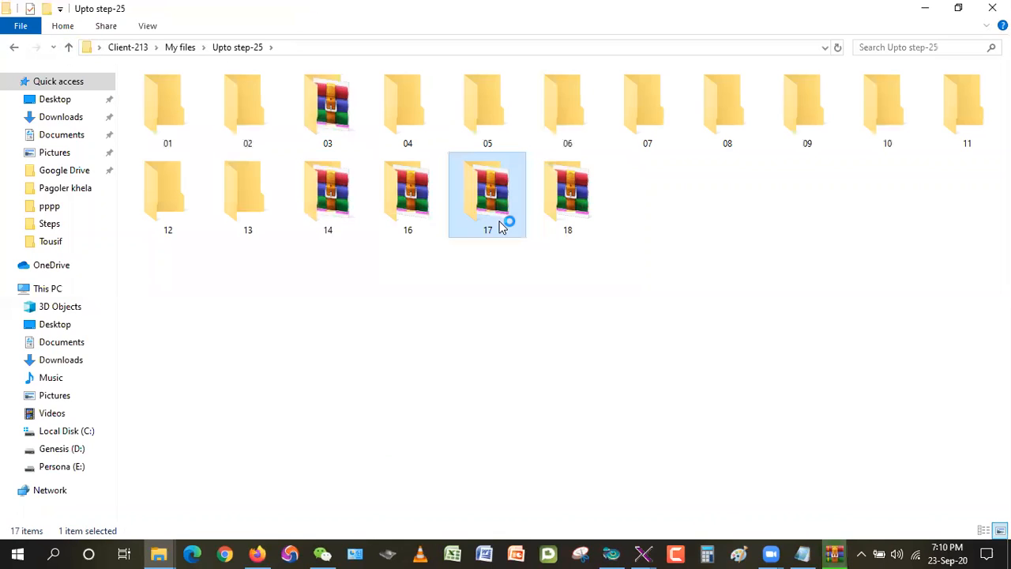
{"action": "right_click", "coordinate": [200, 91]}
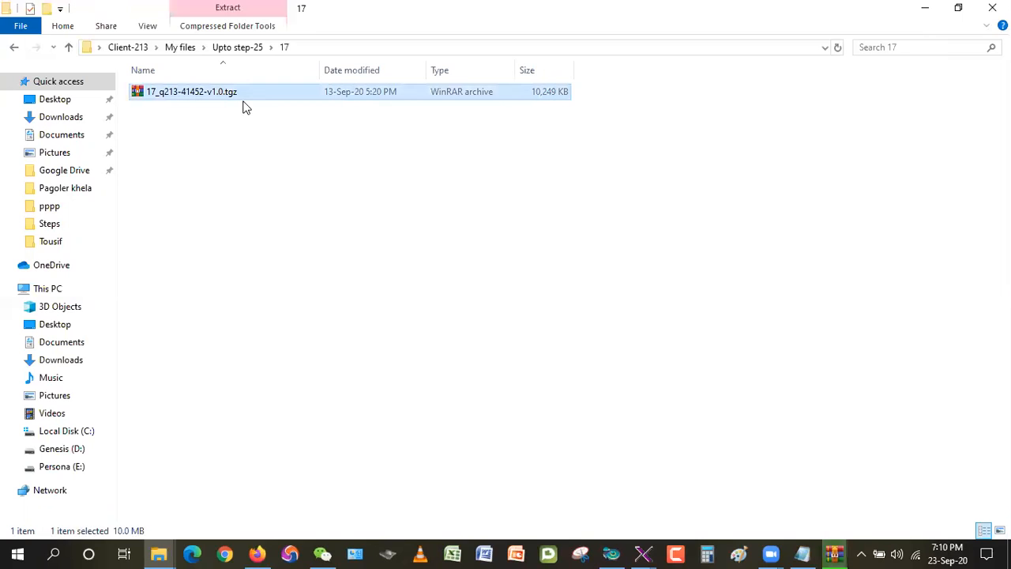
{"action": "left_click", "coordinate": [250, 147]}
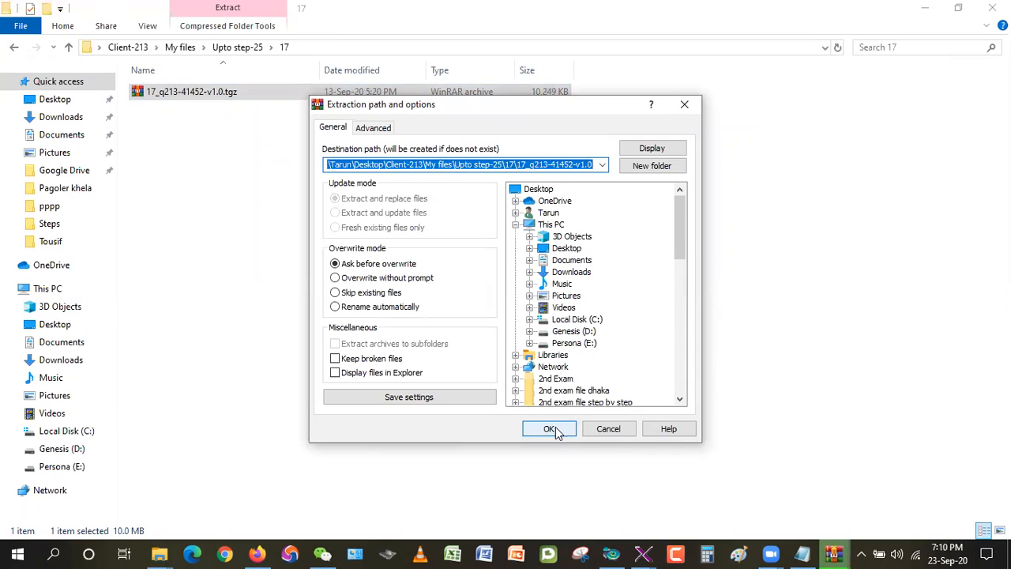
{"action": "left_click", "coordinate": [551, 428]}
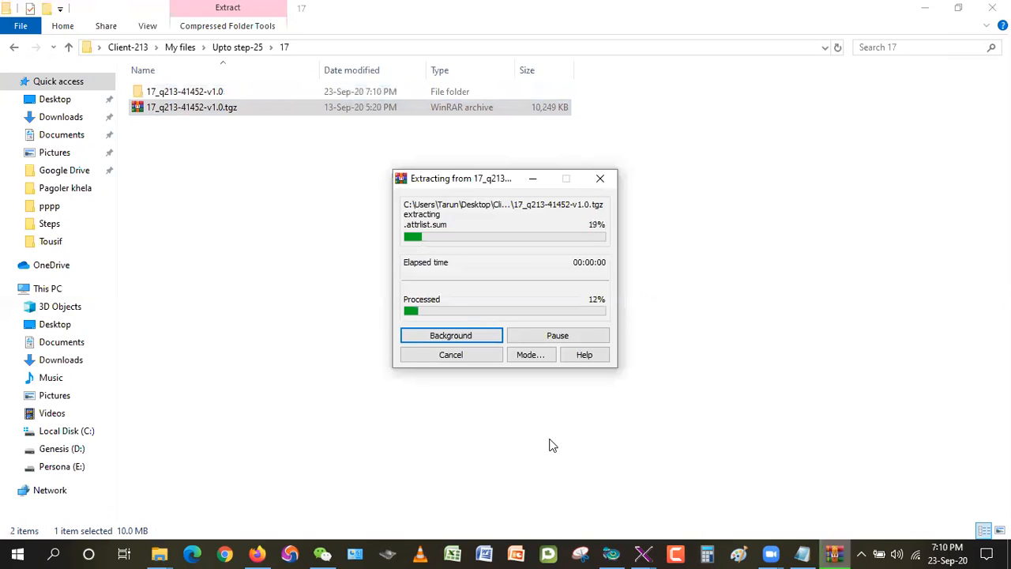
Step: Switch to the Genesis 2000 Engineering Toolkit and open the job import settings
{"action": "left_click", "coordinate": [645, 553]}
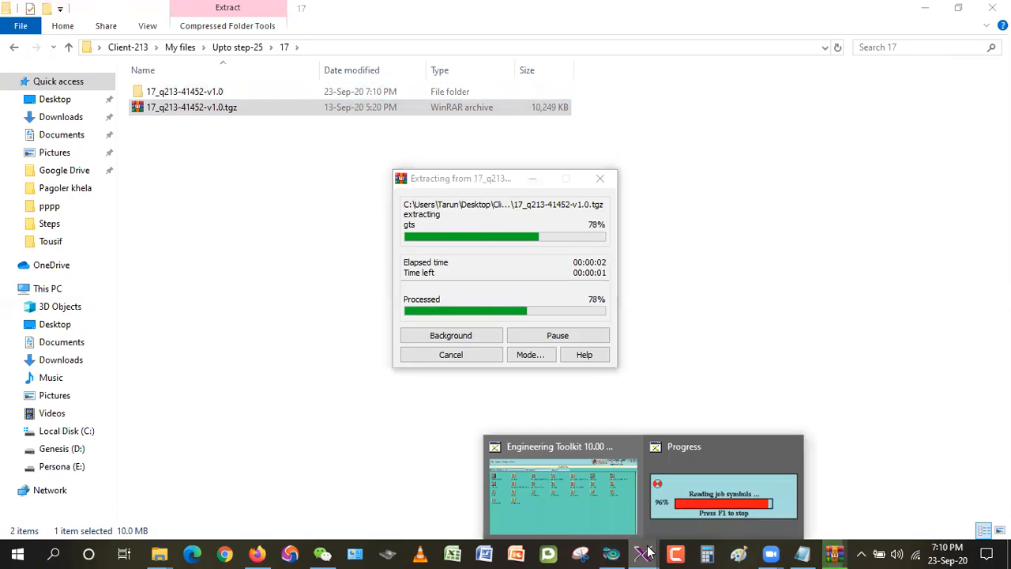
{"action": "left_click", "coordinate": [557, 497]}
{"action": "left_click", "coordinate": [22, 41]}
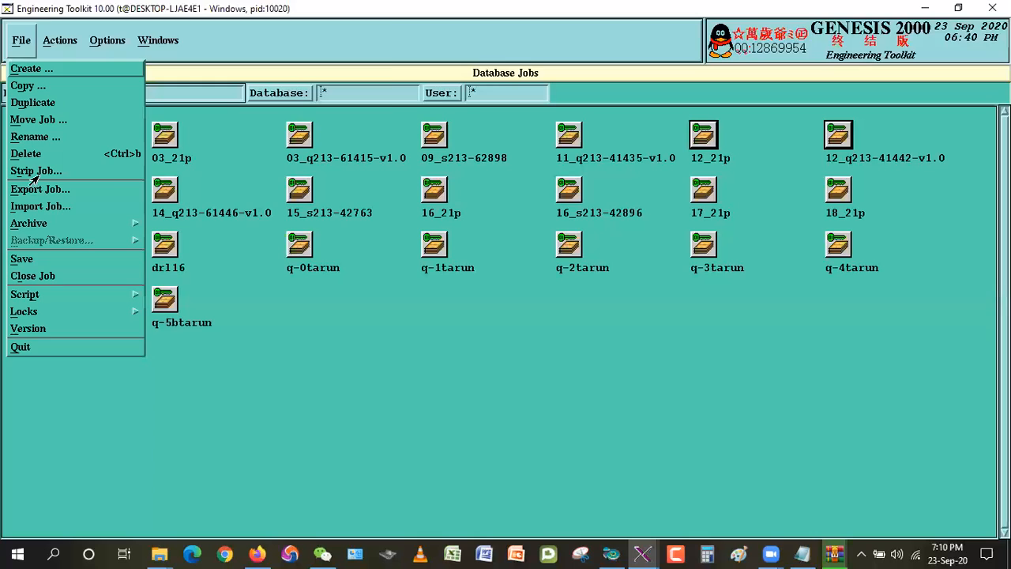
{"action": "left_click", "coordinate": [36, 204]}
Step: Set the import's input path to the extracted 14_q213-61446-v1.0 job folder under Client-213, My files, Upto step-25, 14
{"action": "left_click", "coordinate": [103, 90]}
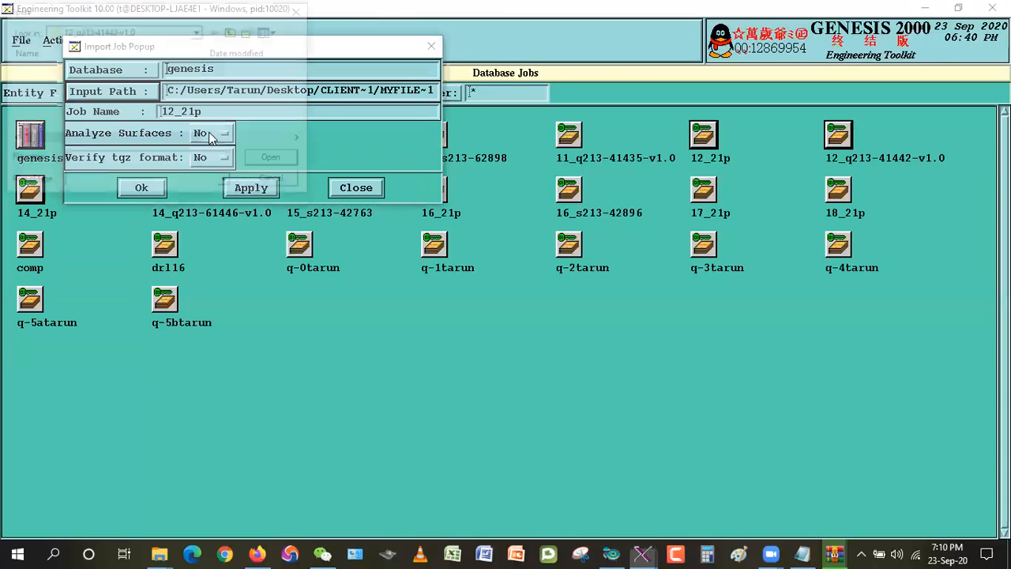
{"action": "left_click", "coordinate": [198, 31]}
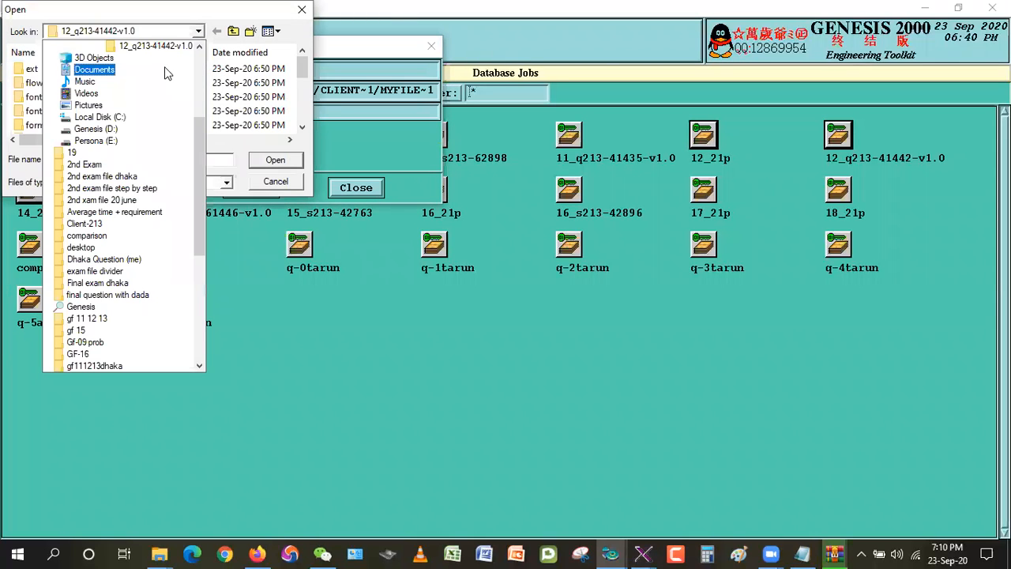
{"action": "left_click", "coordinate": [87, 223]}
{"action": "double_click", "coordinate": [56, 111]}
{"action": "mouse_move", "coordinate": [304, 84]}
{"action": "left_mouse_down"}
{"action": "mouse_move", "coordinate": [303, 110]}
{"action": "mouse_move", "coordinate": [301, 90]}
{"action": "mouse_move", "coordinate": [301, 99]}
{"action": "left_mouse_up"}
{"action": "double_click", "coordinate": [50, 113]}
{"action": "double_click", "coordinate": [32, 108]}
{"action": "double_click", "coordinate": [84, 68]}
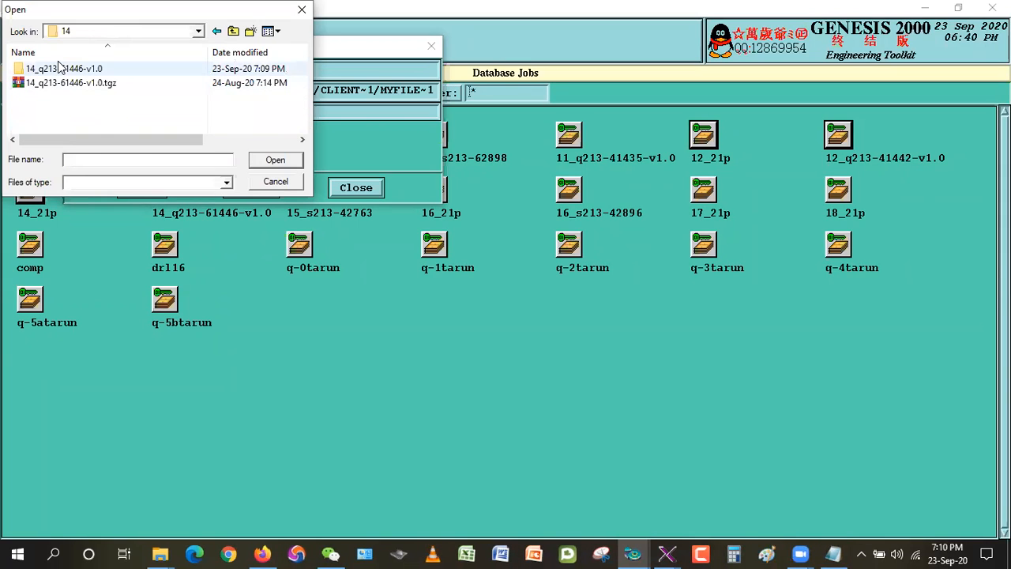
{"action": "double_click", "coordinate": [79, 69]}
{"action": "left_click", "coordinate": [252, 160]}
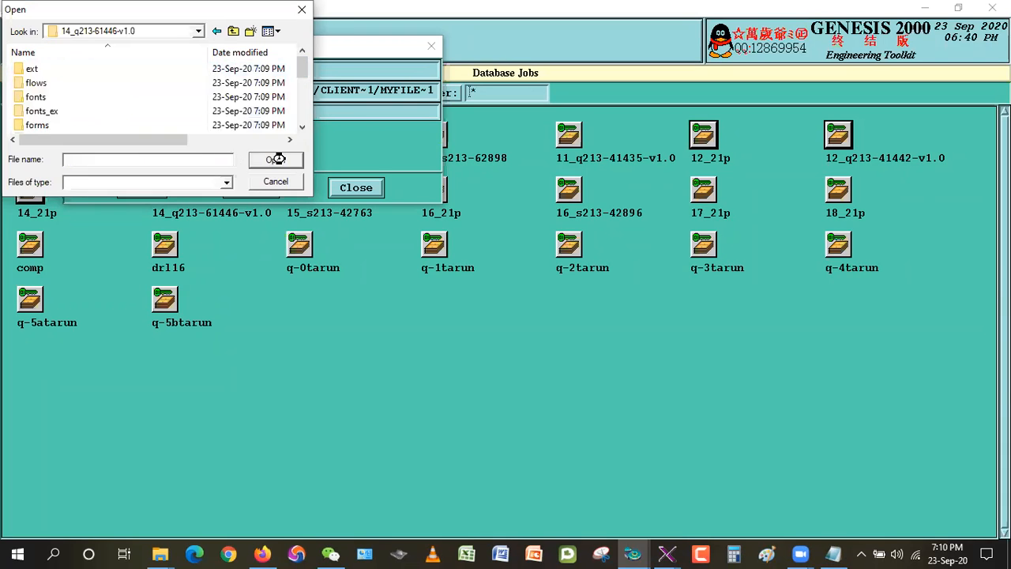
Step: Name the job 14_28p and import it into the genesis database
{"action": "left_click", "coordinate": [834, 553]}
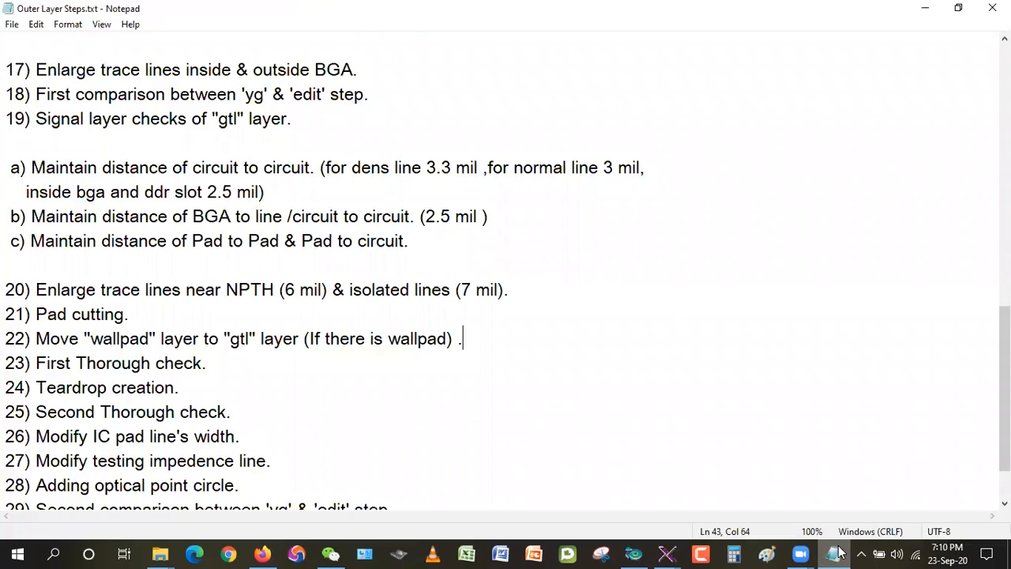
{"action": "left_click", "coordinate": [839, 553]}
{"action": "left_click_drag", "start_coordinate": [181, 111], "coordinate": [324, 115]}
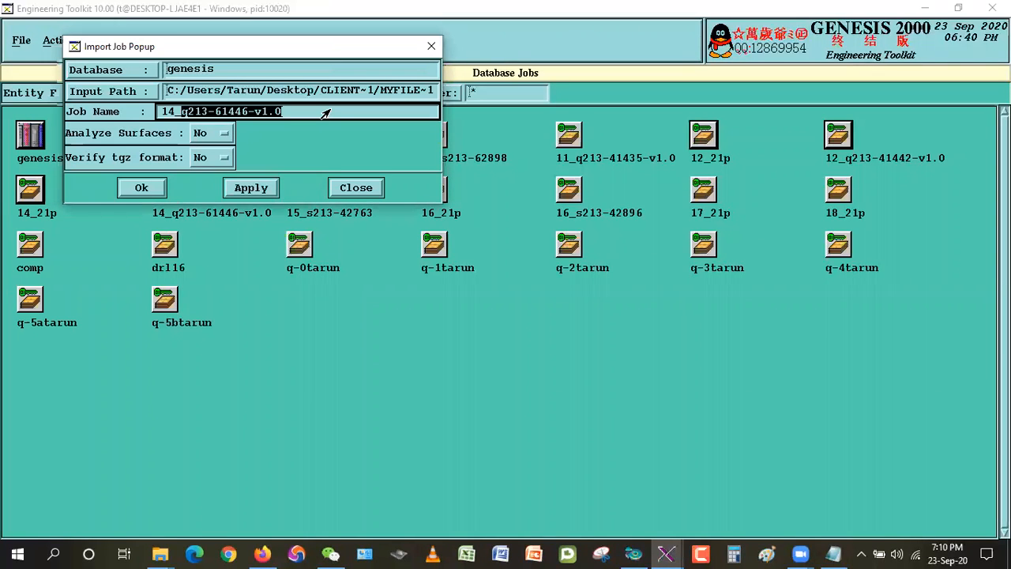
{"action": "key", "text": "BackSpace"}
{"action": "type", "text": "28p"}
{"action": "left_click", "coordinate": [141, 187]}
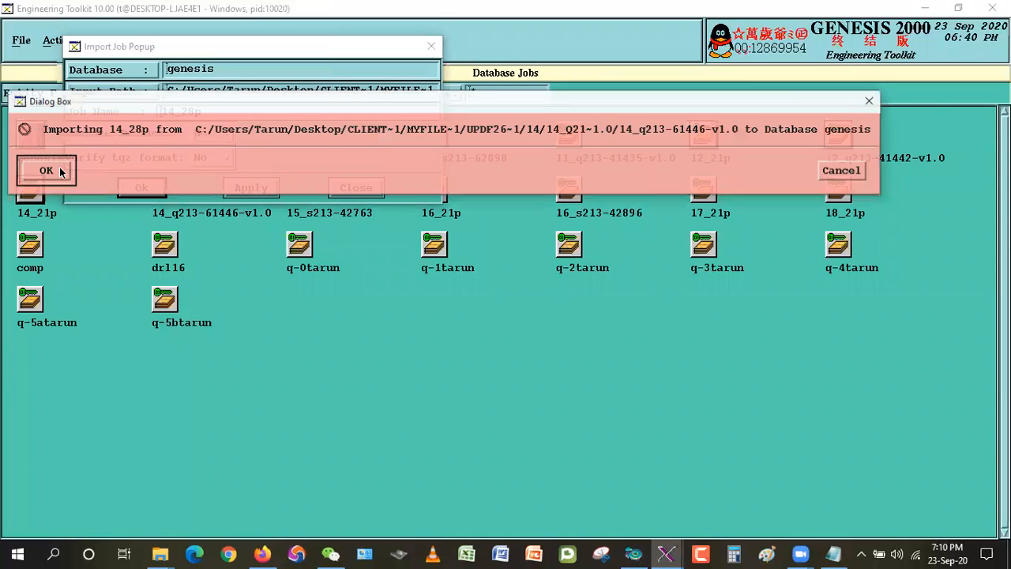
{"action": "left_click", "coordinate": [46, 171]}
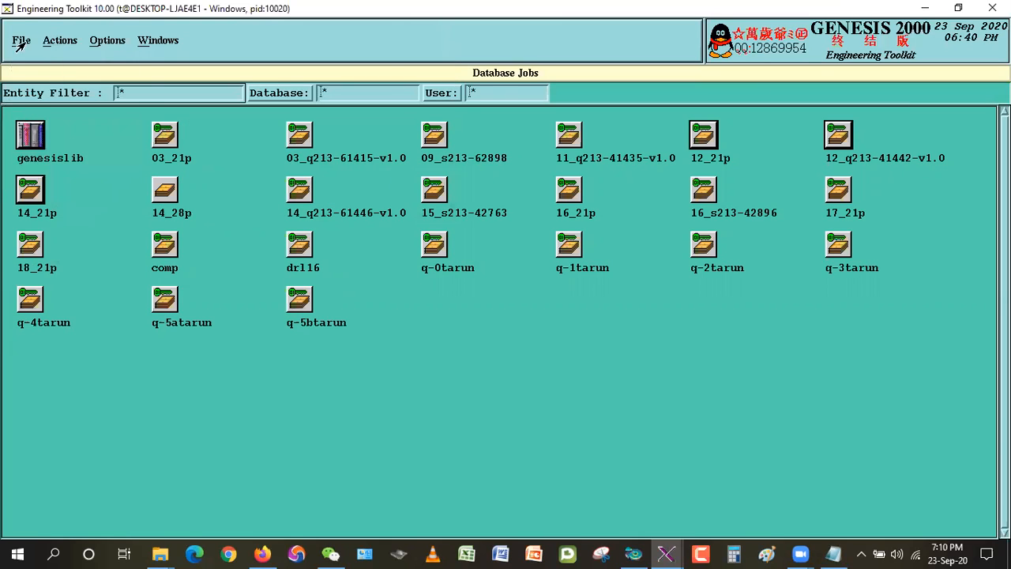
Step: Start another job import with the extracted 17_q213-41452-v1.0 folder in Upto step-25, 17 as the input path
{"action": "left_click", "coordinate": [21, 43]}
{"action": "left_click", "coordinate": [34, 211]}
{"action": "left_click", "coordinate": [79, 78]}
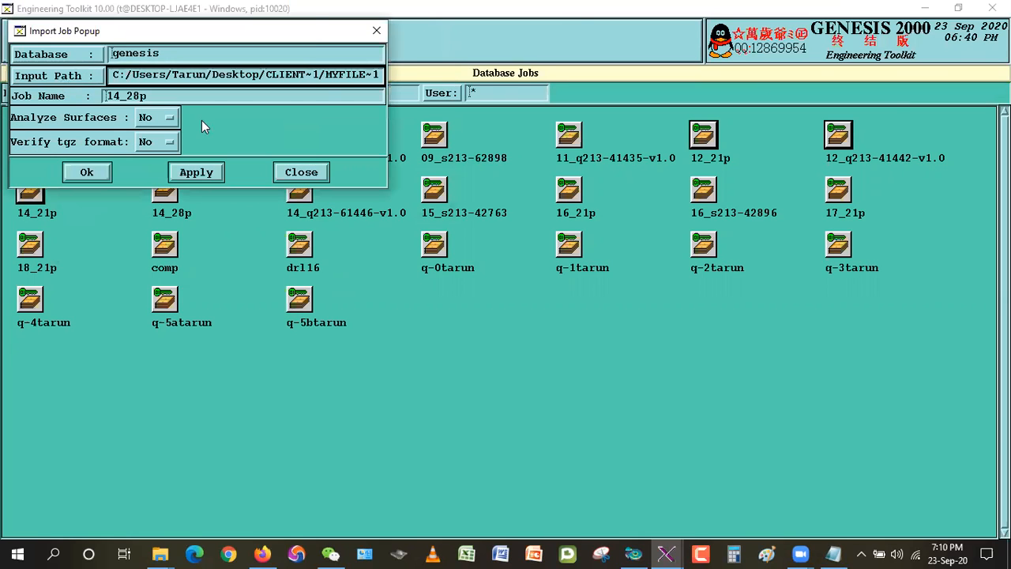
{"action": "left_click", "coordinate": [234, 33]}
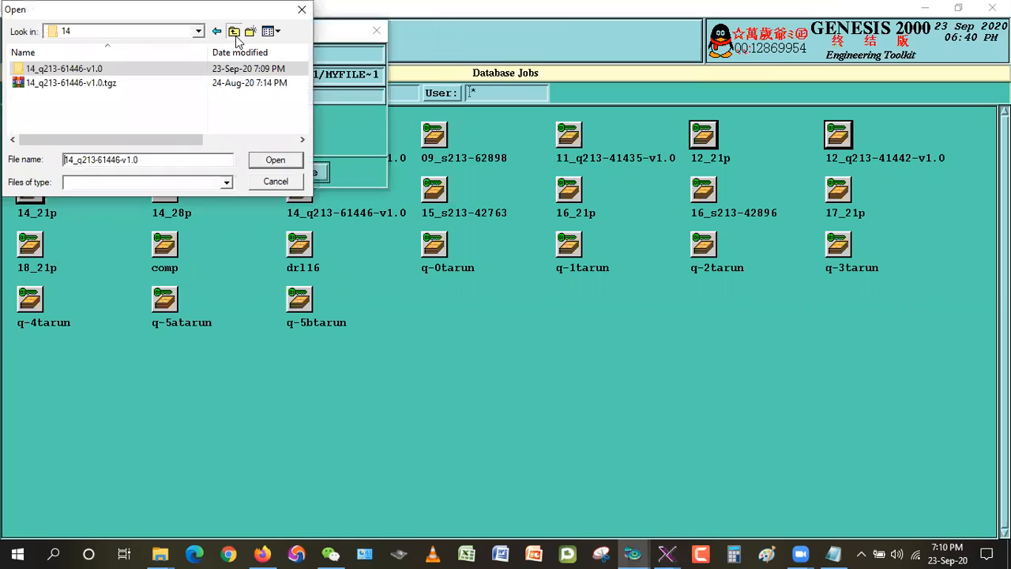
{"action": "left_click", "coordinate": [234, 32]}
{"action": "left_click", "coordinate": [301, 127]}
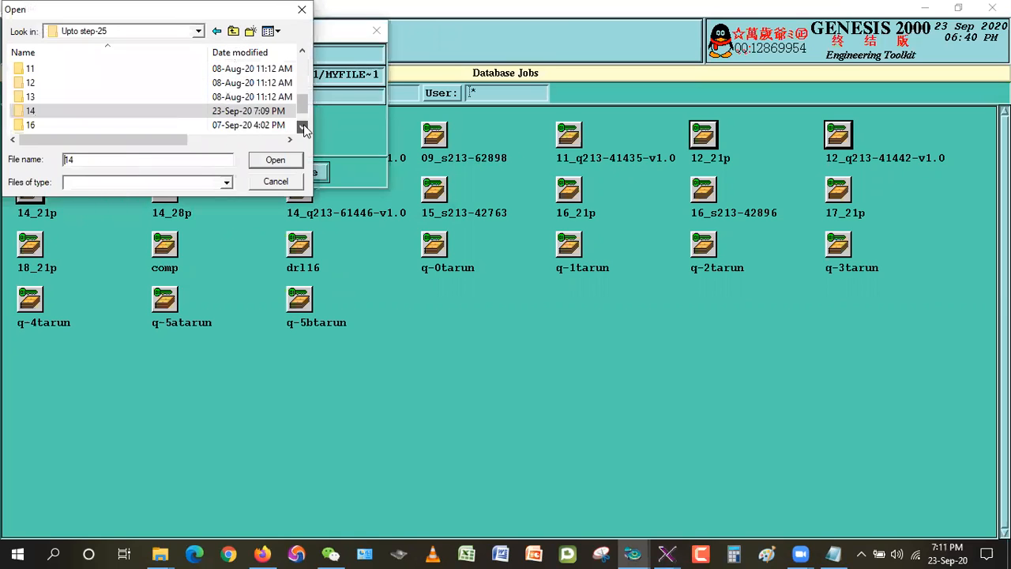
{"action": "left_click", "coordinate": [301, 127]}
{"action": "left_click", "coordinate": [302, 126]}
{"action": "double_click", "coordinate": [41, 111]}
{"action": "double_click", "coordinate": [54, 71]}
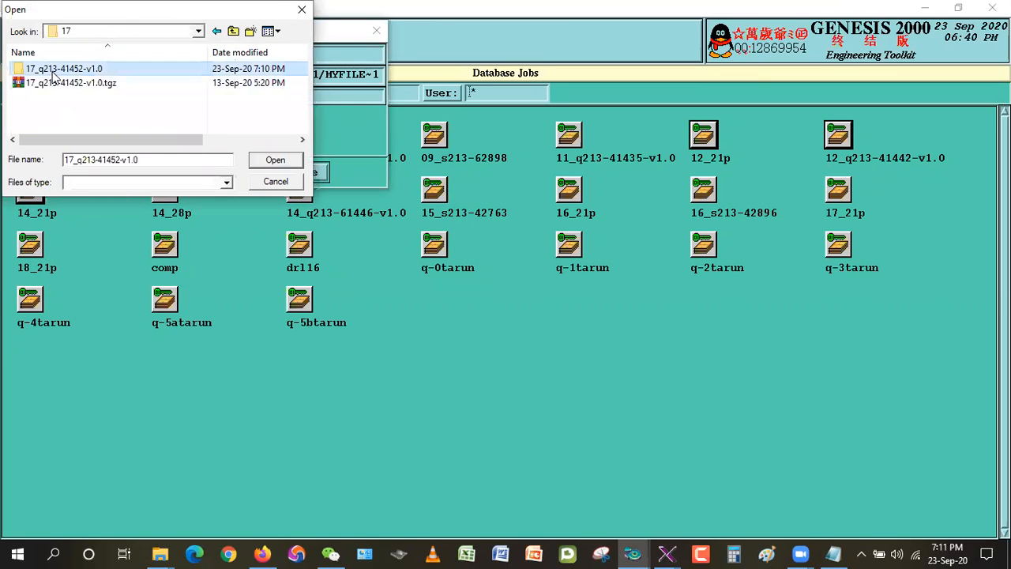
{"action": "double_click", "coordinate": [54, 71]}
{"action": "left_click", "coordinate": [276, 160]}
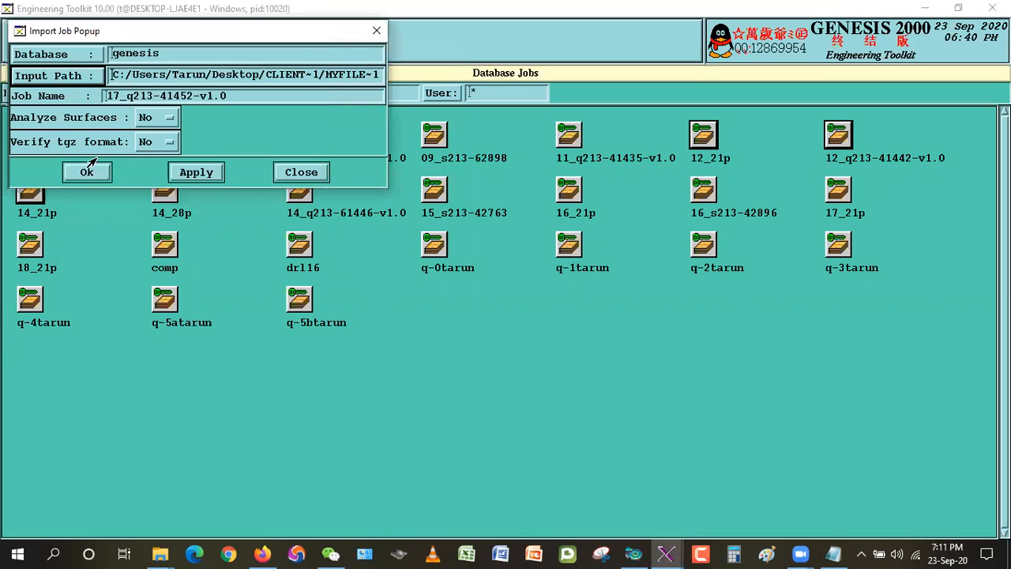
Step: Name the job 17_28p and import it into the genesis database
{"action": "left_click", "coordinate": [126, 100]}
{"action": "key", "text": "shift+Home"}
{"action": "key", "text": "End"}
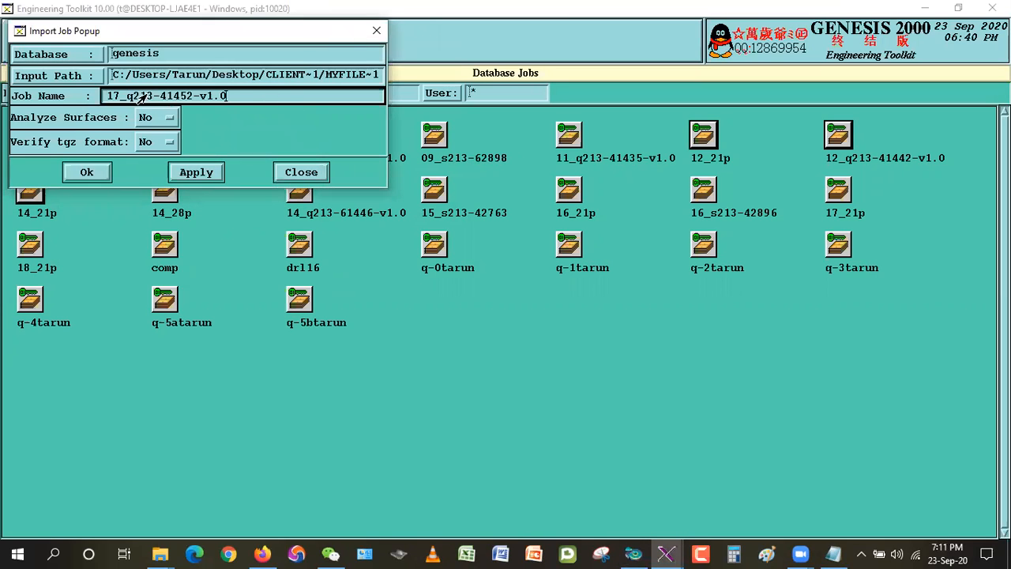
{"action": "left_click_drag", "start_coordinate": [127, 96], "coordinate": [276, 117]}
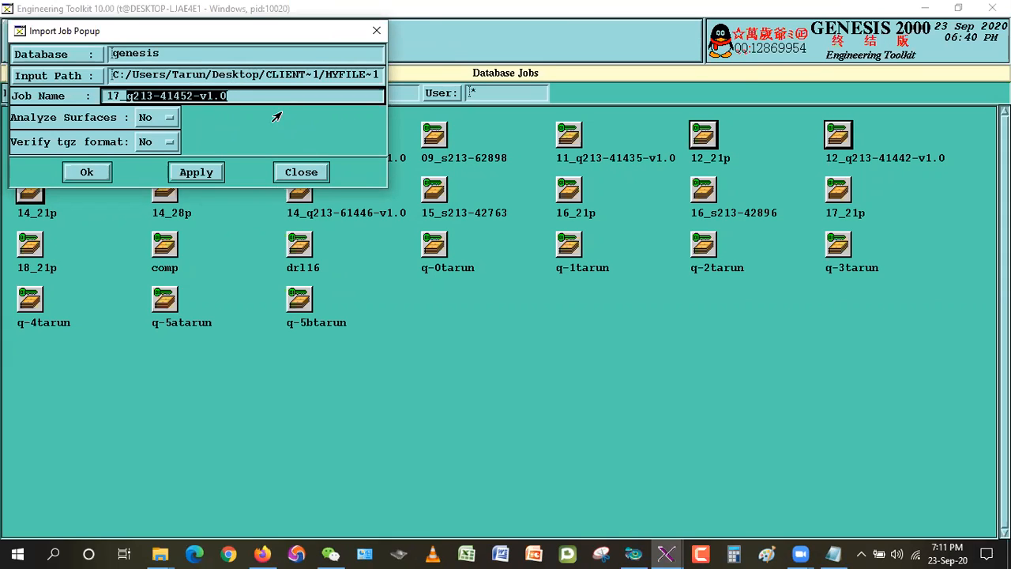
{"action": "type", "text": "28p"}
{"action": "left_click", "coordinate": [89, 178]}
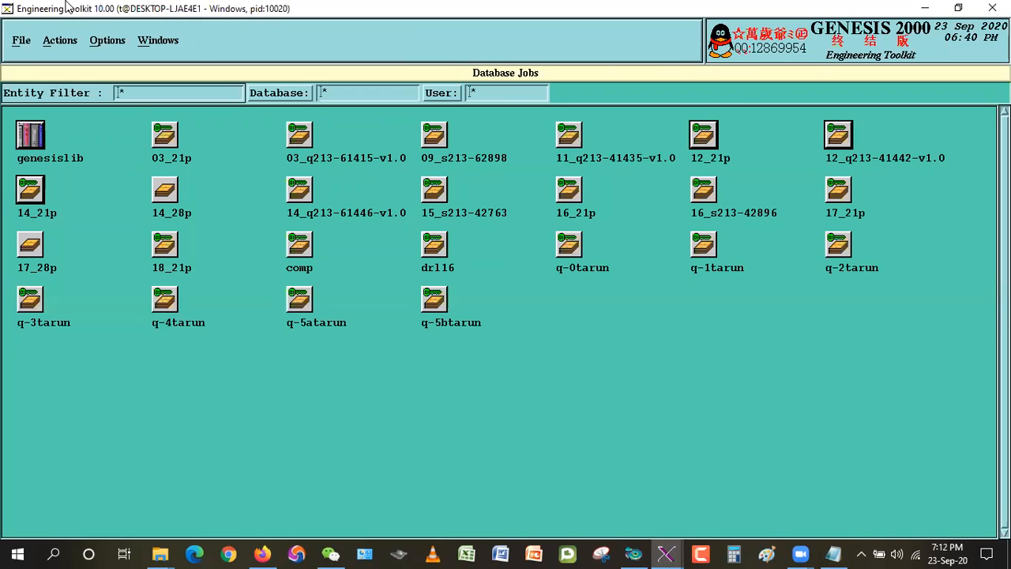
Step: Highlight item 28, "Adding optical point circle", in the Outer Layer Steps.txt notes in Notepad
{"action": "left_click", "coordinate": [837, 553]}
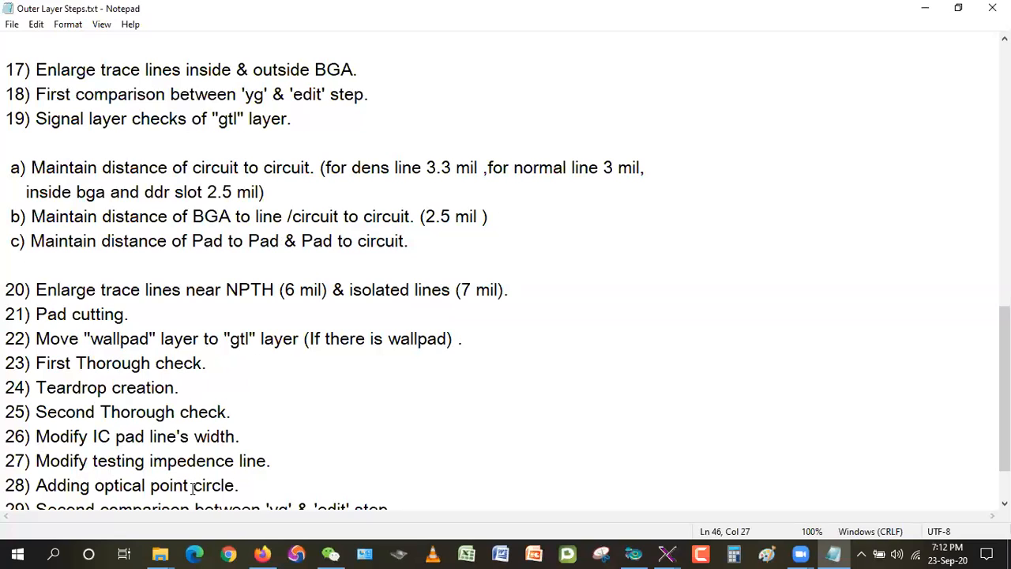
{"action": "left_click_drag", "start_coordinate": [241, 486], "coordinate": [5, 486]}
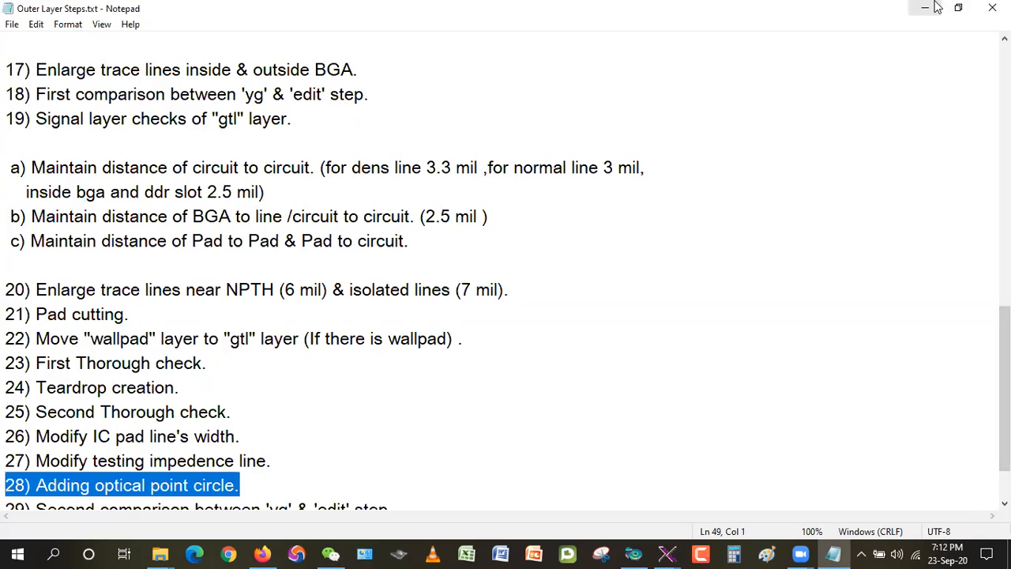
{"action": "key", "text": "alt+Tab"}
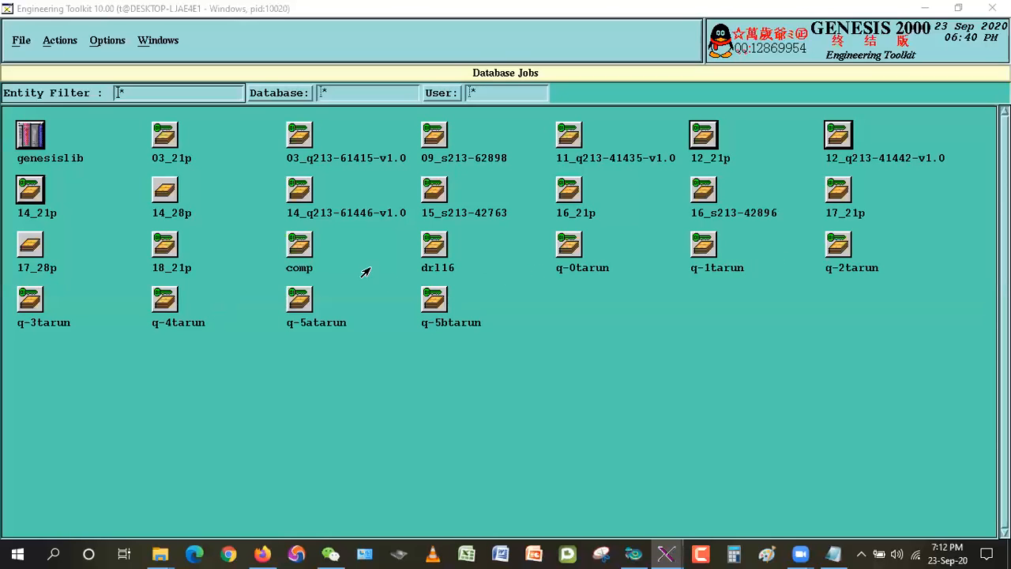
Step: Open the edit step of job 14_28p in the Graphic Editor
{"action": "double_click", "coordinate": [164, 191]}
{"action": "left_click", "coordinate": [385, 324]}
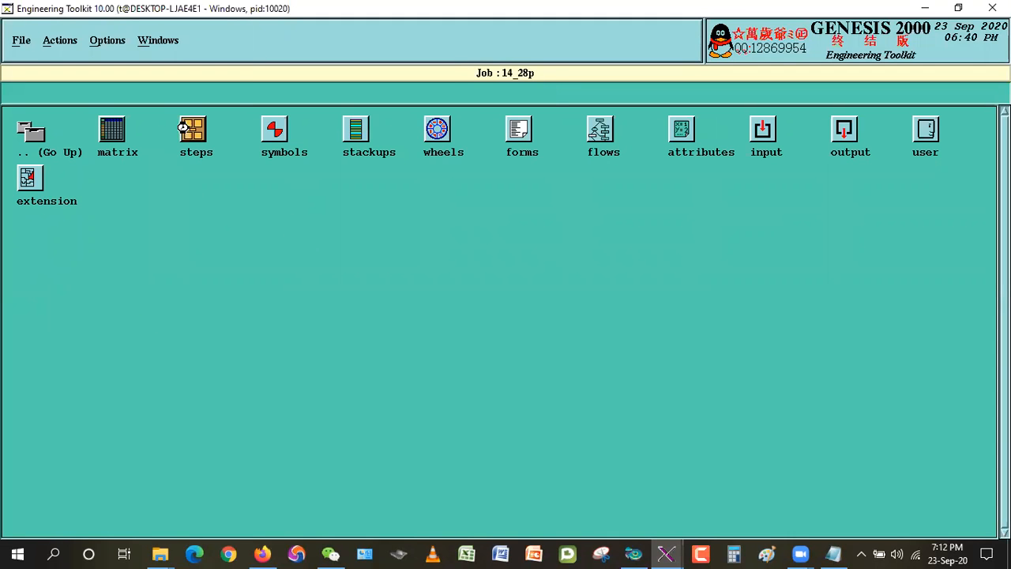
{"action": "double_click", "coordinate": [193, 129]}
{"action": "double_click", "coordinate": [275, 131]}
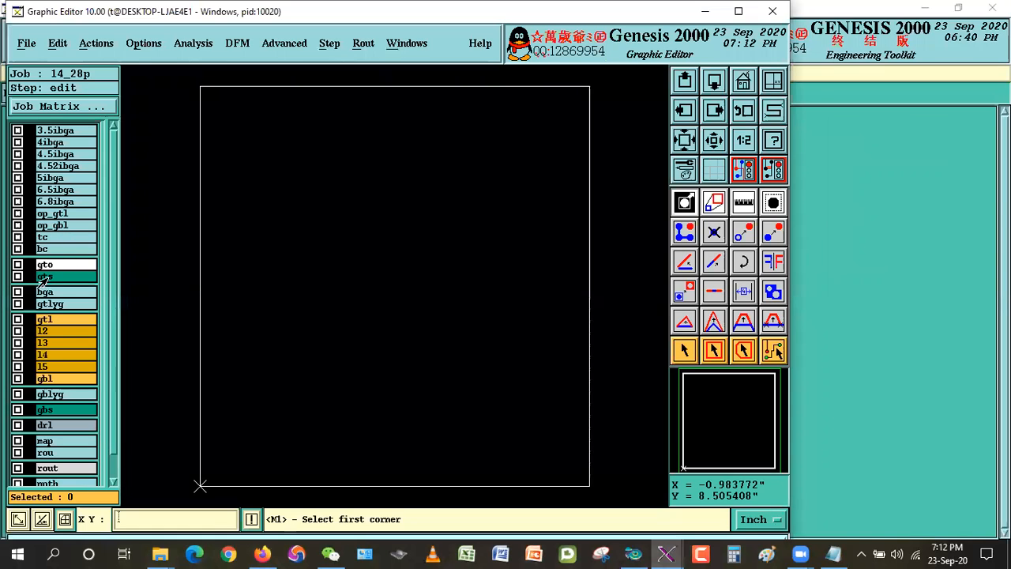
Step: Enlarge the editor of job 14_28p with its gts layer displayed, and return to the Engineering Toolkit
{"action": "left_click", "coordinate": [739, 11]}
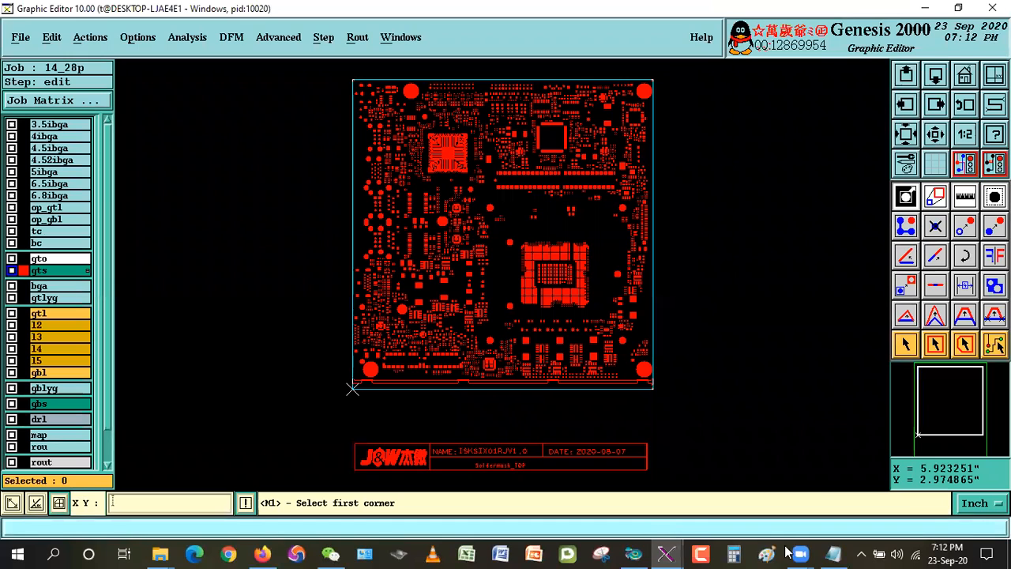
{"action": "mouse_move", "coordinate": [665, 553]}
{"action": "left_click", "coordinate": [506, 499]}
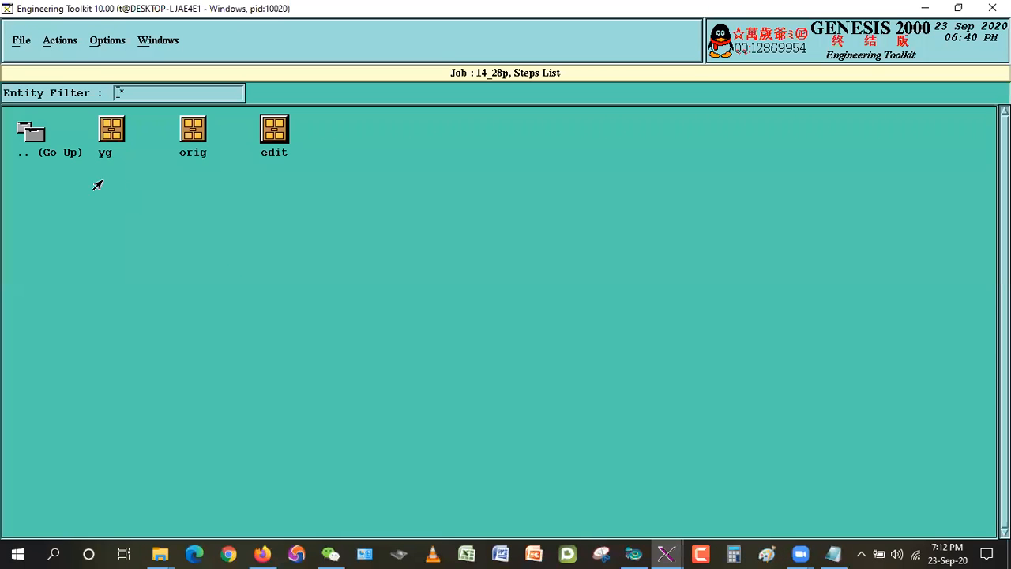
Step: Go back up to the database job list, and check out and open job 17_28p
{"action": "double_click", "coordinate": [17, 135]}
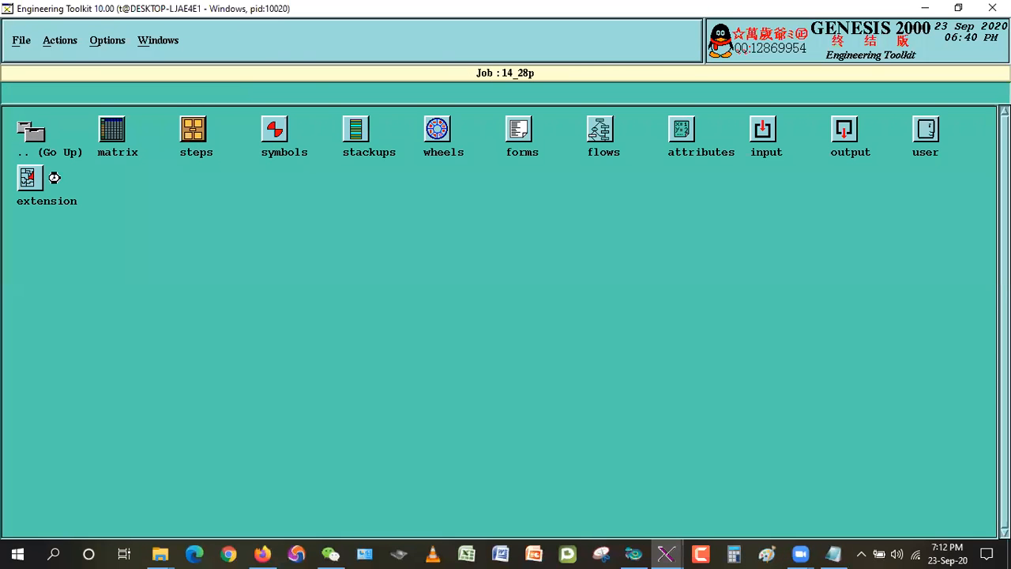
{"action": "double_click", "coordinate": [32, 136]}
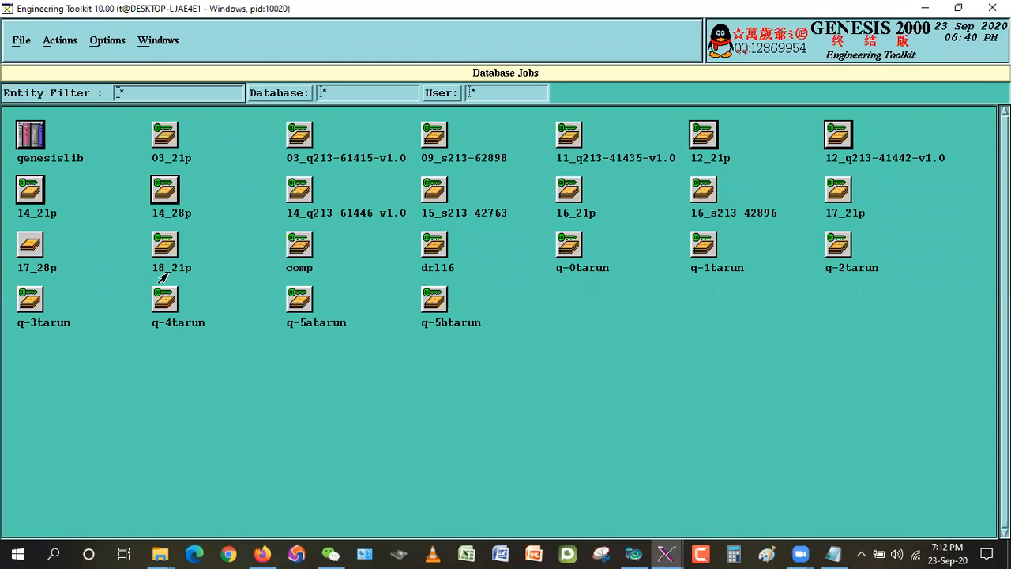
{"action": "double_click", "coordinate": [29, 245]}
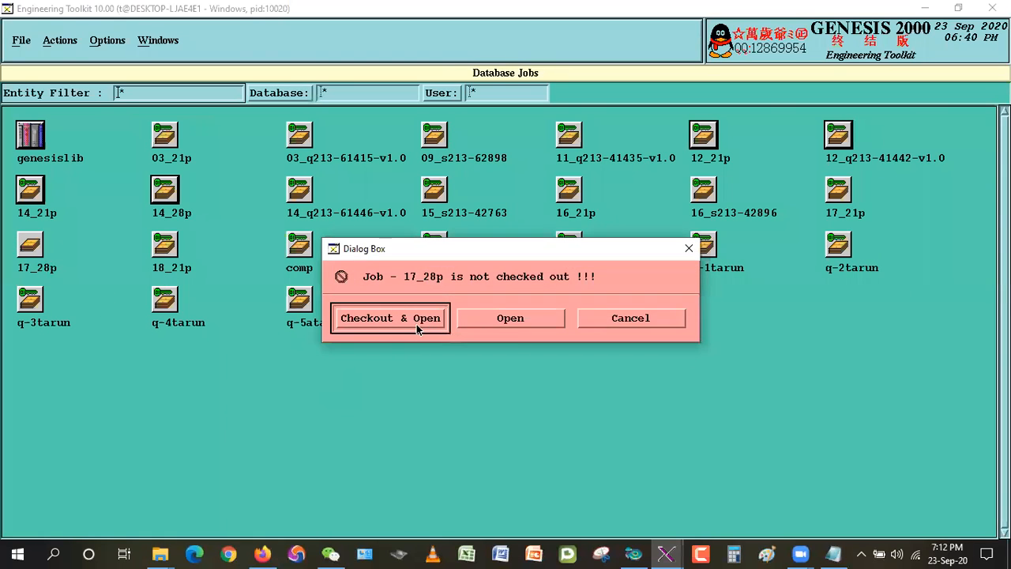
{"action": "left_click", "coordinate": [417, 325]}
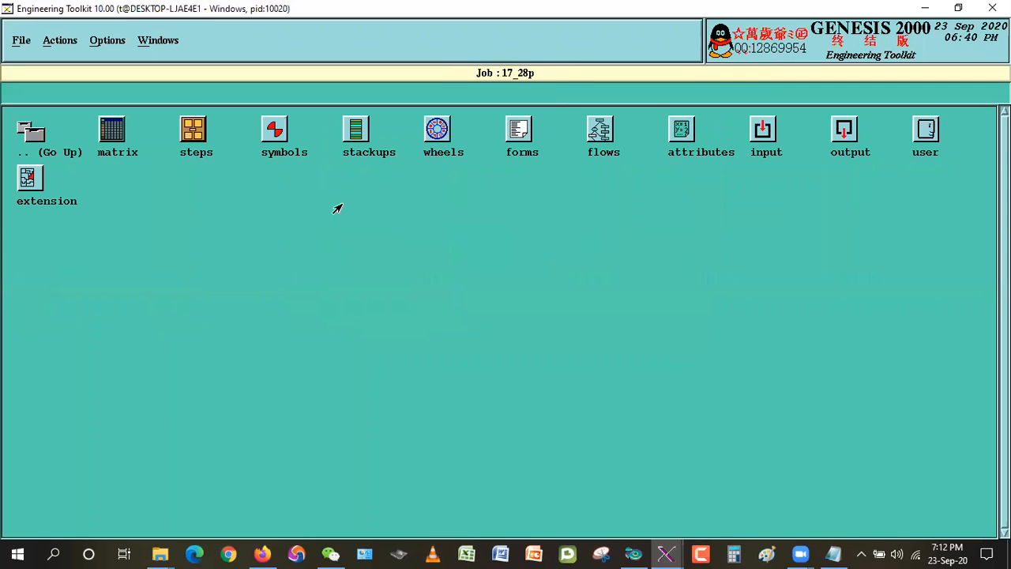
Step: Open the edit step of job 17_28p in an enlarged editor with inch units and the gts layer displayed
{"action": "double_click", "coordinate": [179, 125]}
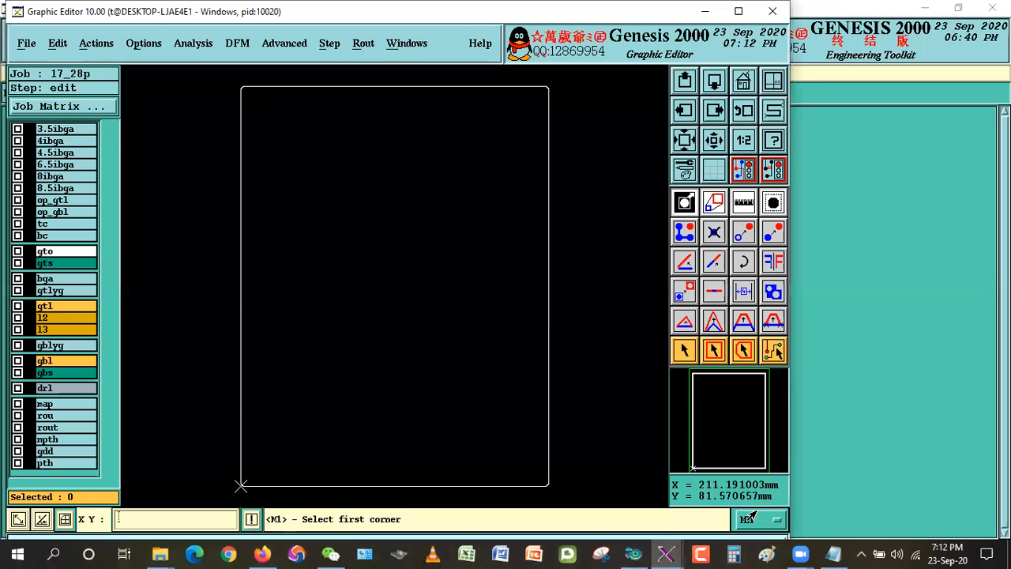
{"action": "left_click", "coordinate": [753, 519]}
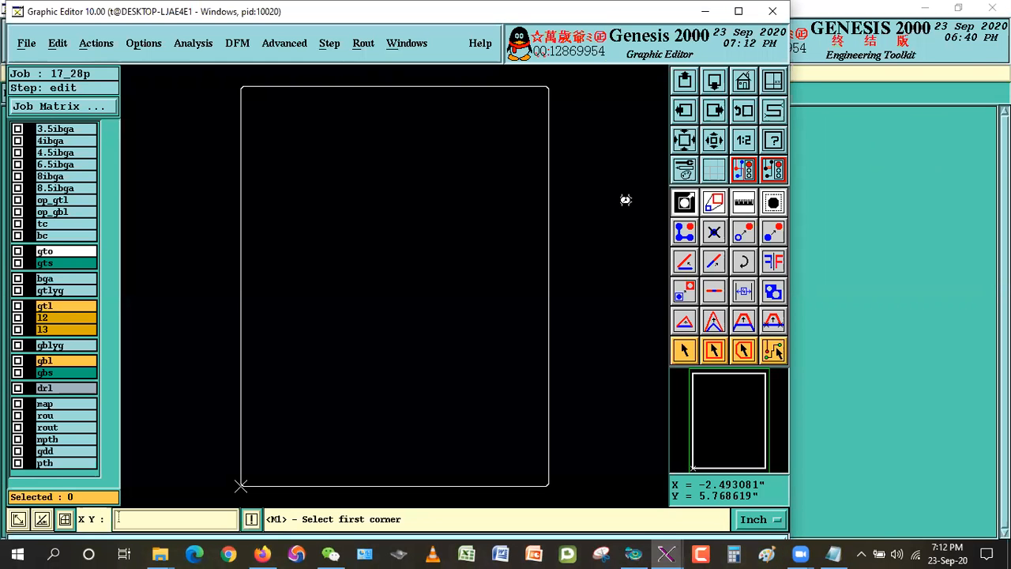
{"action": "left_click", "coordinate": [738, 11]}
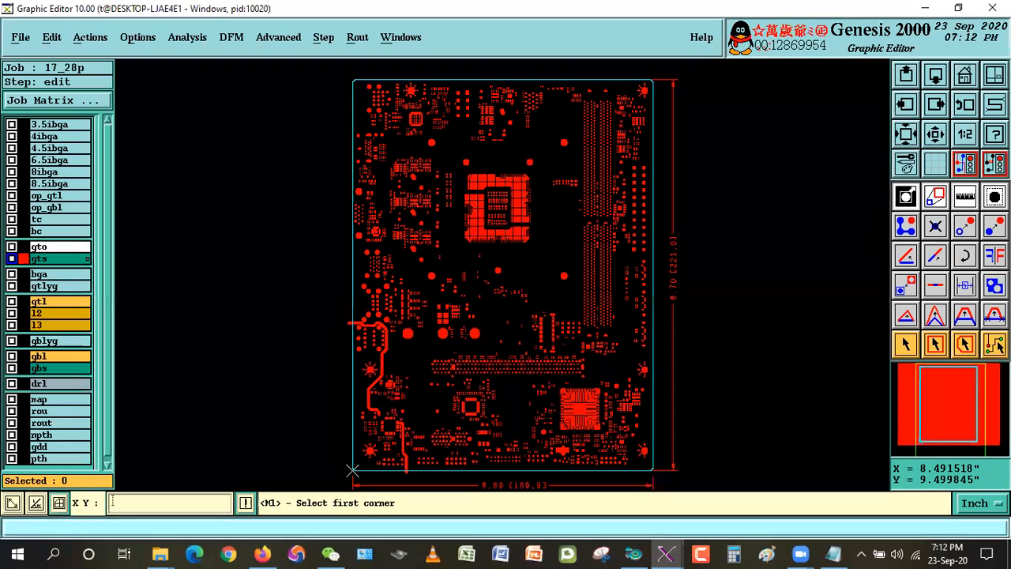
Step: Select the gts features outside the profile with the features filter and delete them
{"action": "left_click", "coordinate": [872, 253]}
{"action": "left_click", "coordinate": [872, 285]}
{"action": "left_click", "coordinate": [768, 277]}
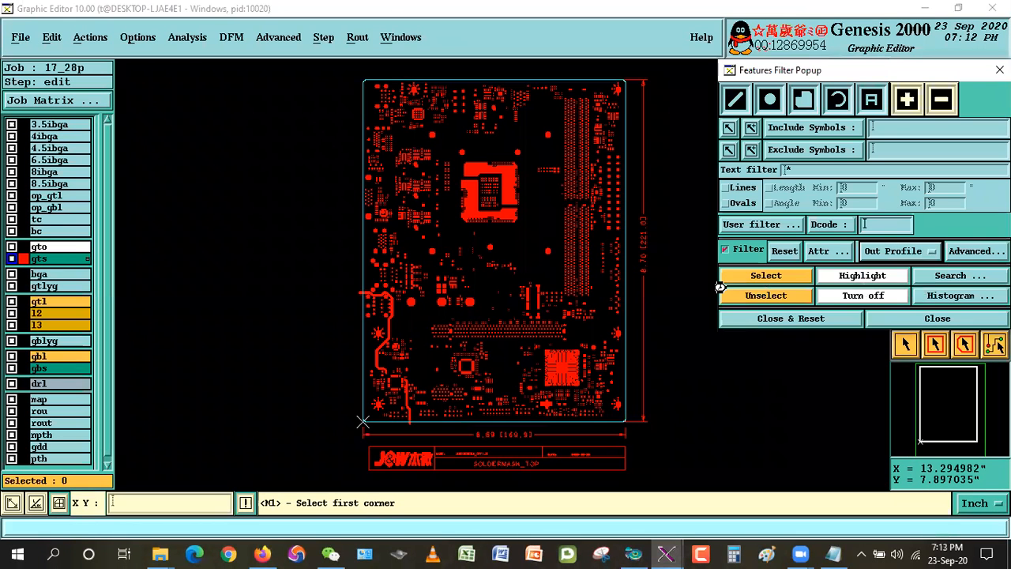
{"action": "left_click", "coordinate": [51, 37]}
{"action": "left_click", "coordinate": [57, 82]}
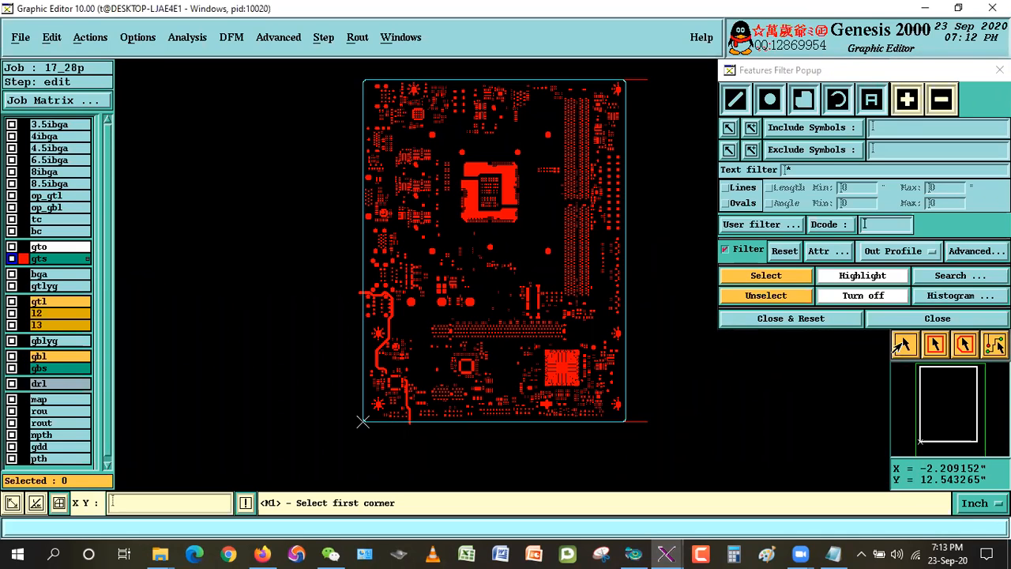
Step: Delete the two leftover horizontal lines sticking out past the right edge of the gts profile, and save job 17_28p
{"action": "left_click", "coordinate": [903, 343]}
{"action": "left_click", "coordinate": [643, 80]}
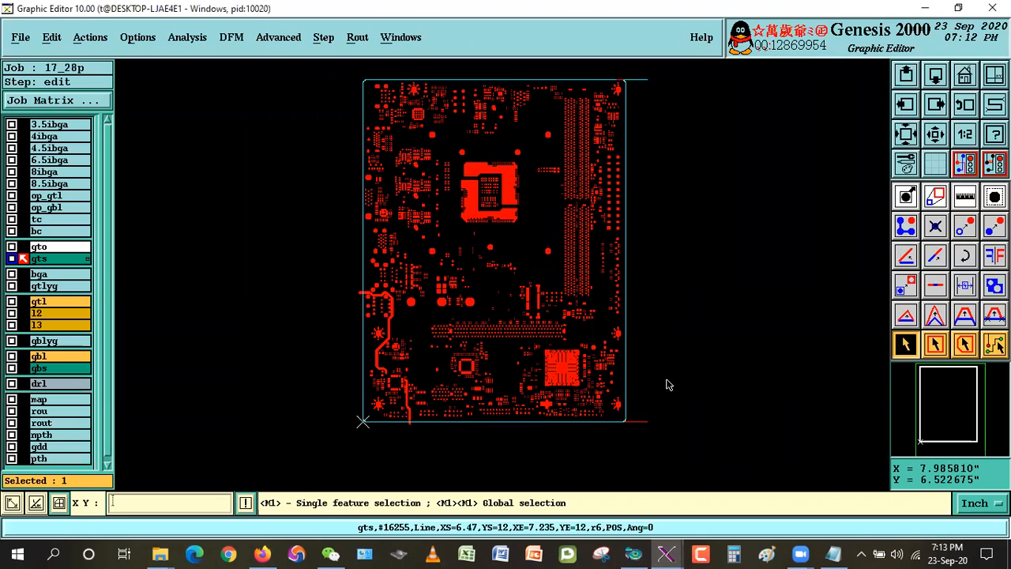
{"action": "left_click", "coordinate": [647, 420]}
{"action": "key", "text": "ctrl+b"}
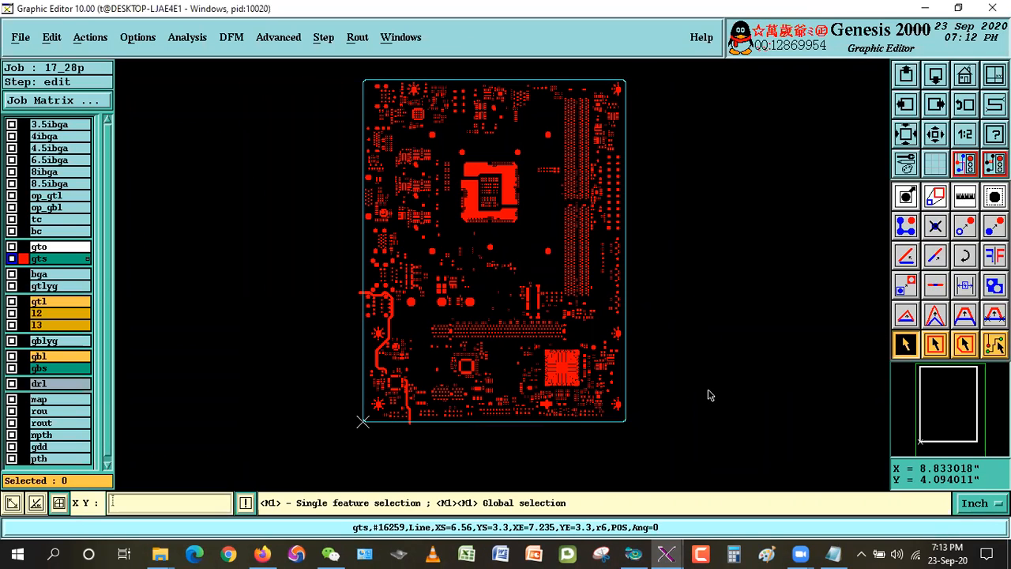
{"action": "left_click", "coordinate": [20, 37]}
{"action": "left_click", "coordinate": [15, 64]}
{"action": "left_click", "coordinate": [348, 317]}
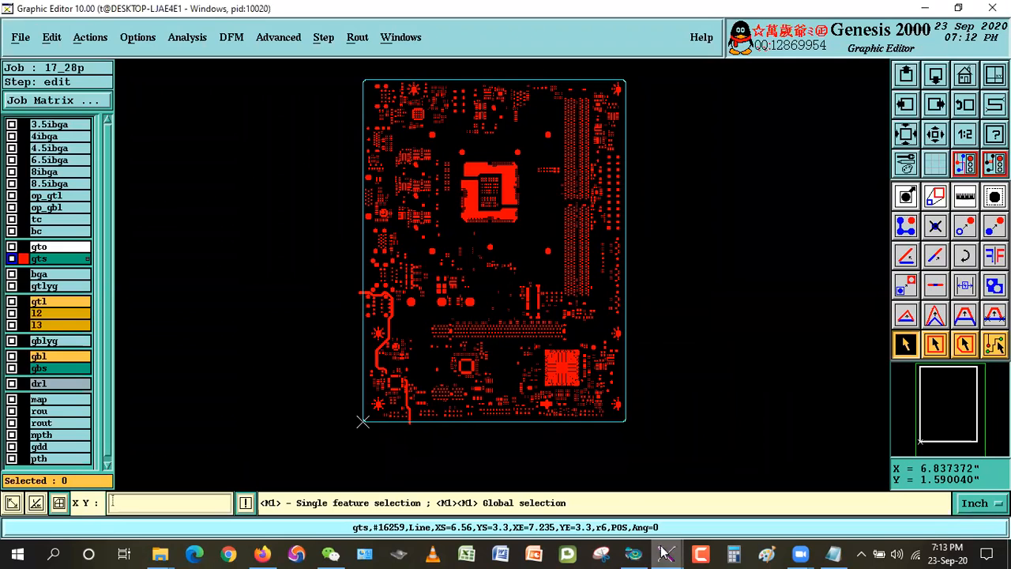
Step: In the 14_28p editor, display op_gtl with gtl instead of gts and examine the optical point near the board's upper-left corner
{"action": "mouse_move", "coordinate": [663, 552]}
{"action": "left_click", "coordinate": [748, 489]}
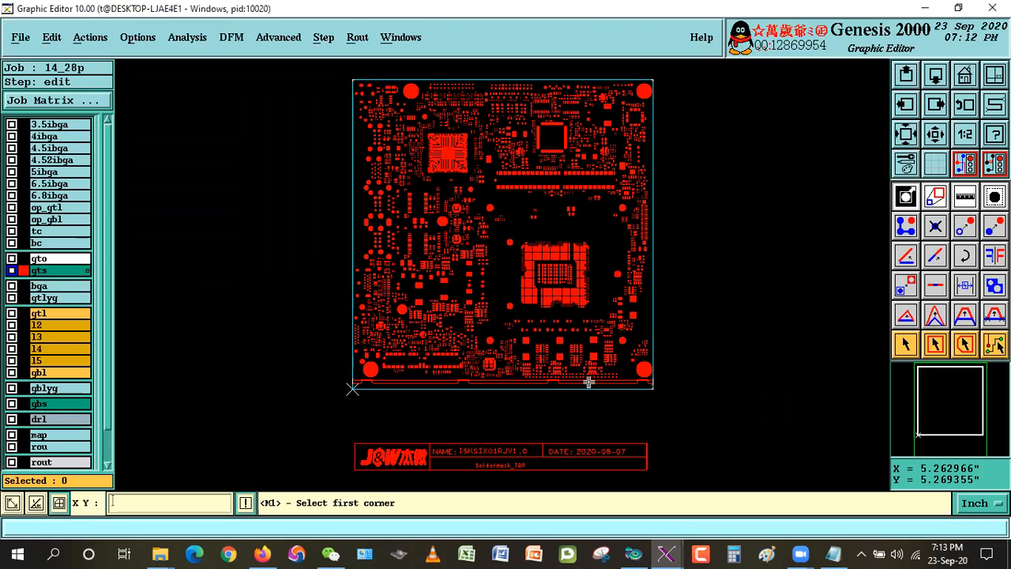
{"action": "left_click", "coordinate": [41, 271]}
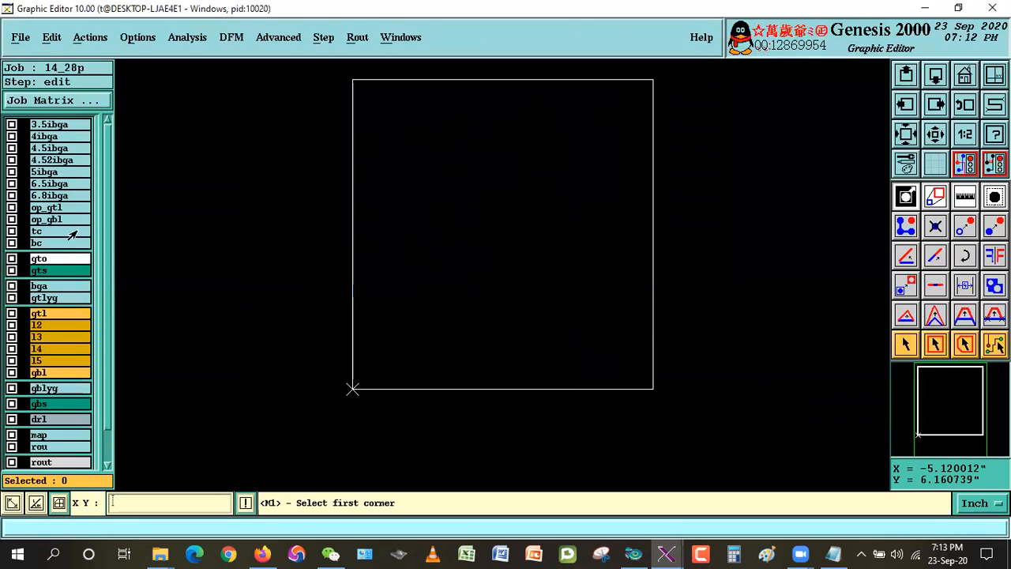
{"action": "left_click", "coordinate": [46, 207]}
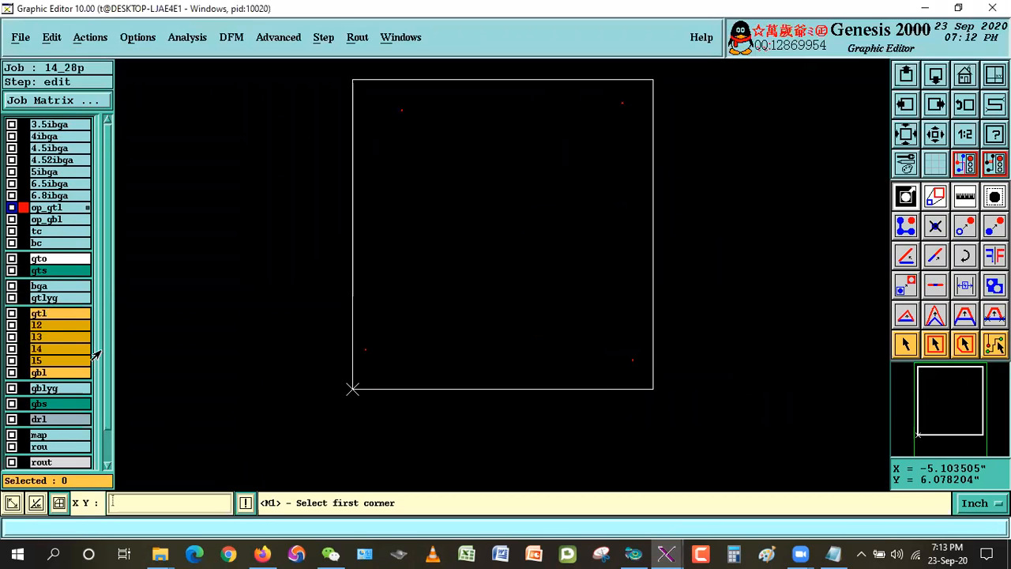
{"action": "left_click", "coordinate": [57, 314]}
{"action": "right_click", "coordinate": [503, 158]}
{"action": "left_click", "coordinate": [416, 116]}
{"action": "left_click", "coordinate": [624, 207]}
{"action": "left_click", "coordinate": [411, 198]}
{"action": "left_click", "coordinate": [667, 390]}
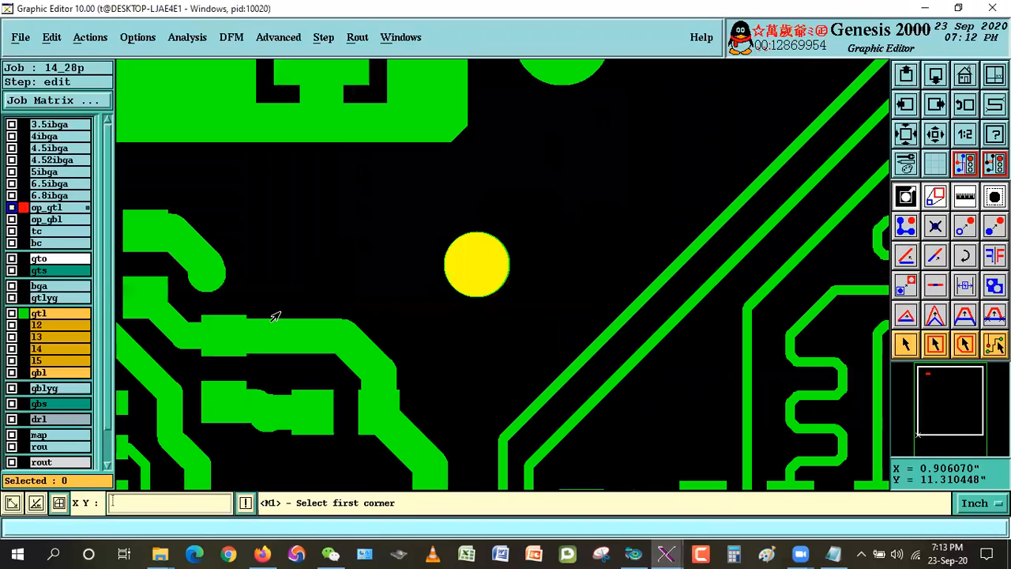
Step: Hide the op_gtl layer and recheck item 28, "Adding optical point circle", in the Notepad notes
{"action": "left_click", "coordinate": [45, 209]}
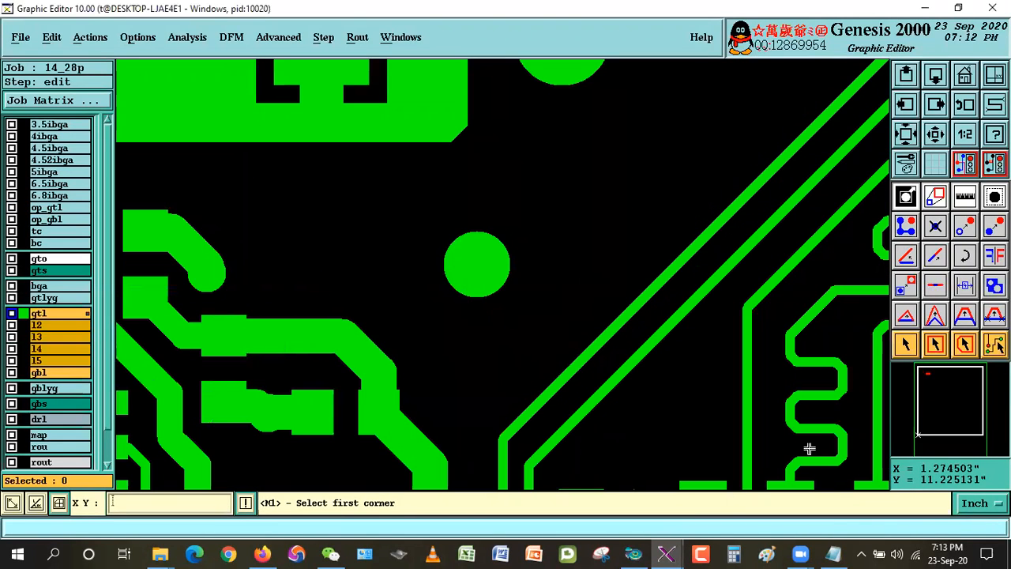
{"action": "left_click", "coordinate": [834, 553]}
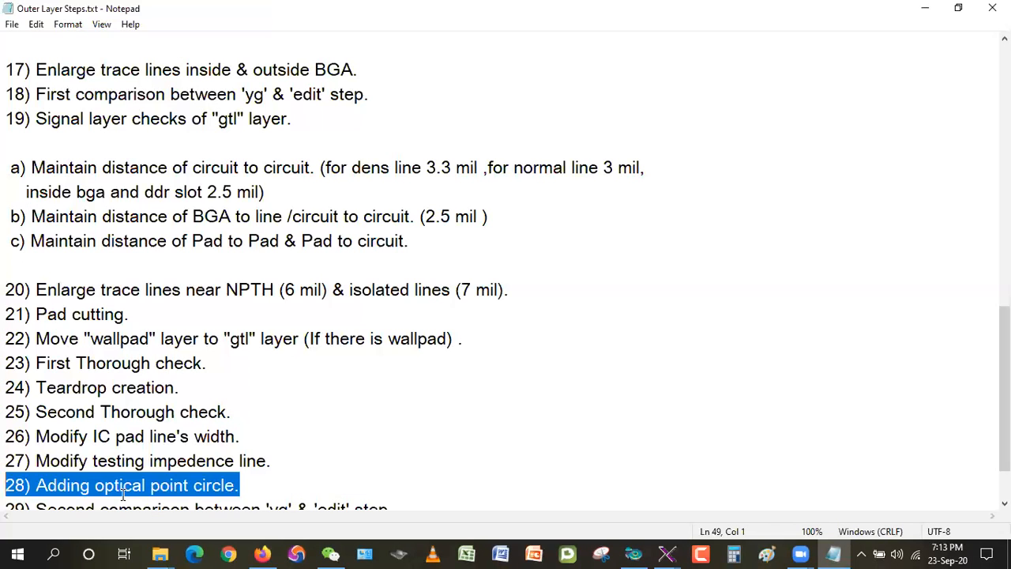
{"action": "left_click", "coordinate": [925, 9]}
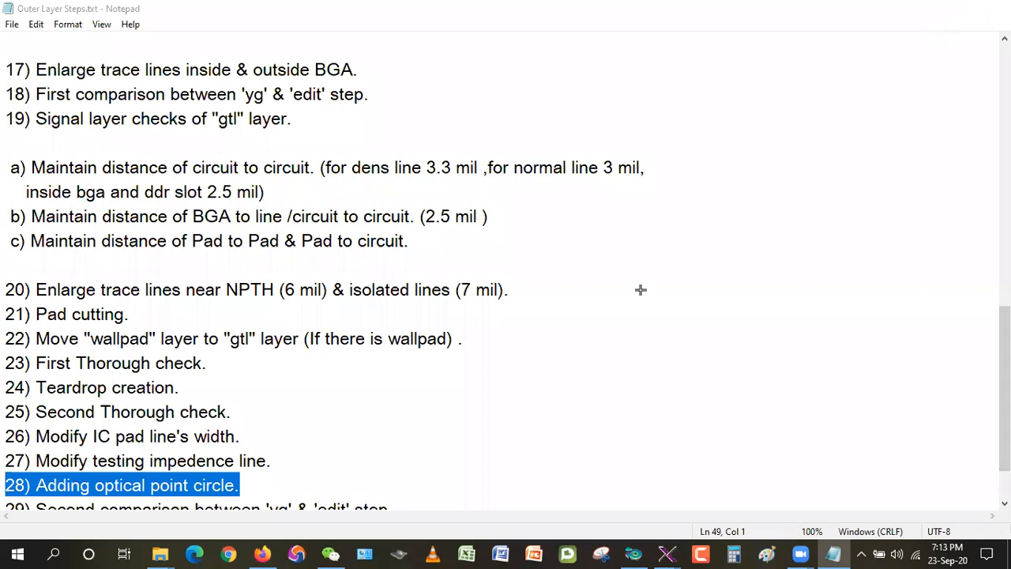
Step: Compare the optical point's gts mask opening with its gtl pad, leaving only the gts layer displayed
{"action": "left_click", "coordinate": [905, 345]}
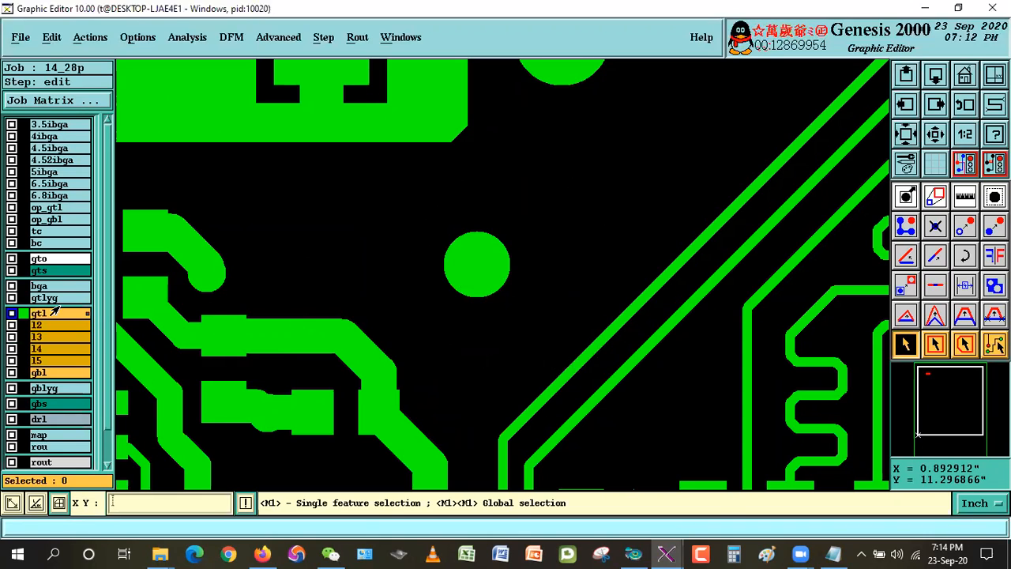
{"action": "left_click", "coordinate": [46, 270]}
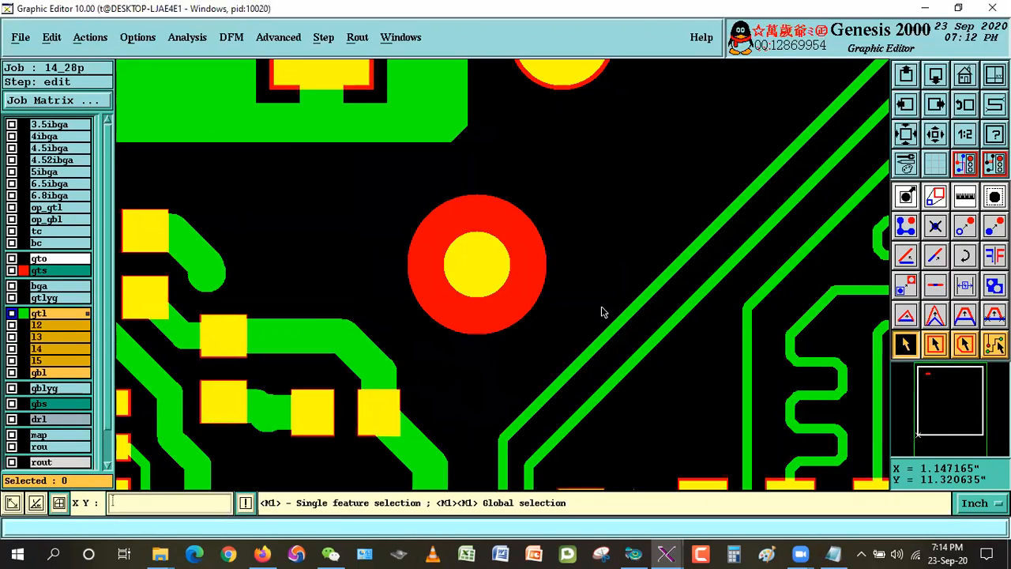
{"action": "left_click", "coordinate": [44, 271]}
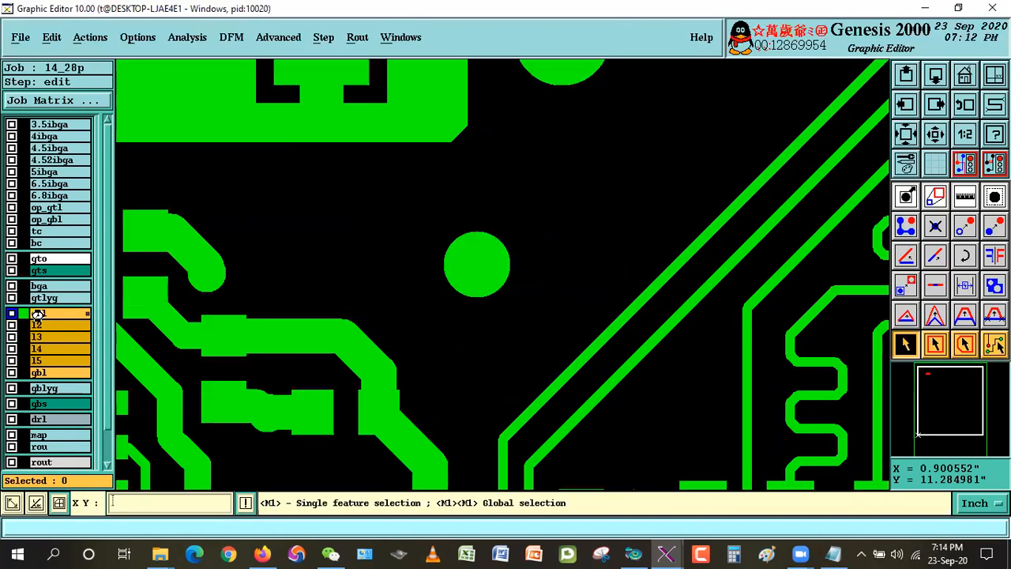
{"action": "left_click", "coordinate": [40, 314]}
{"action": "left_click", "coordinate": [43, 271]}
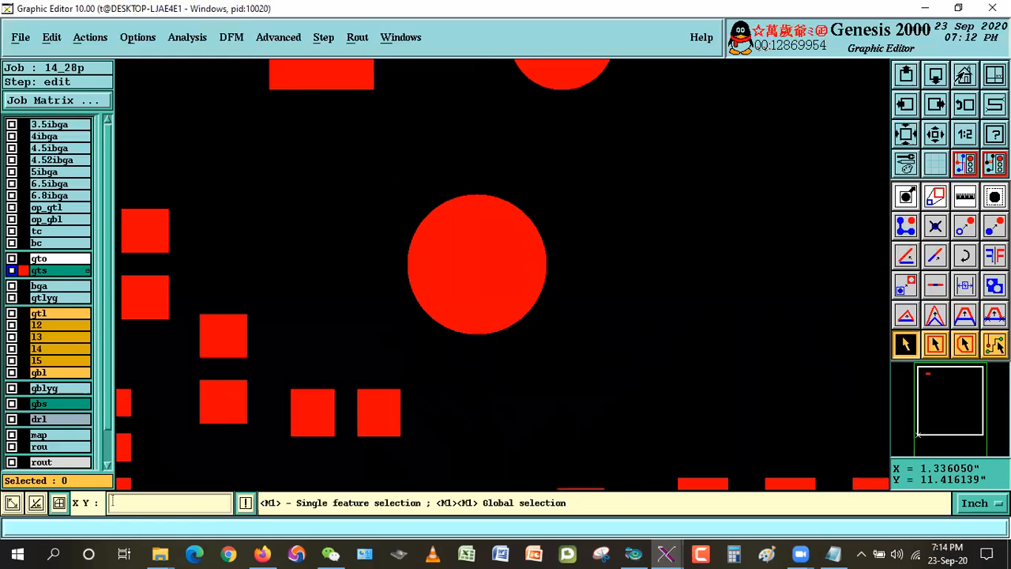
Step: Select the gts features that touch the op_gtl layer using Reference Selection in Touch mode
{"action": "left_click", "coordinate": [963, 75]}
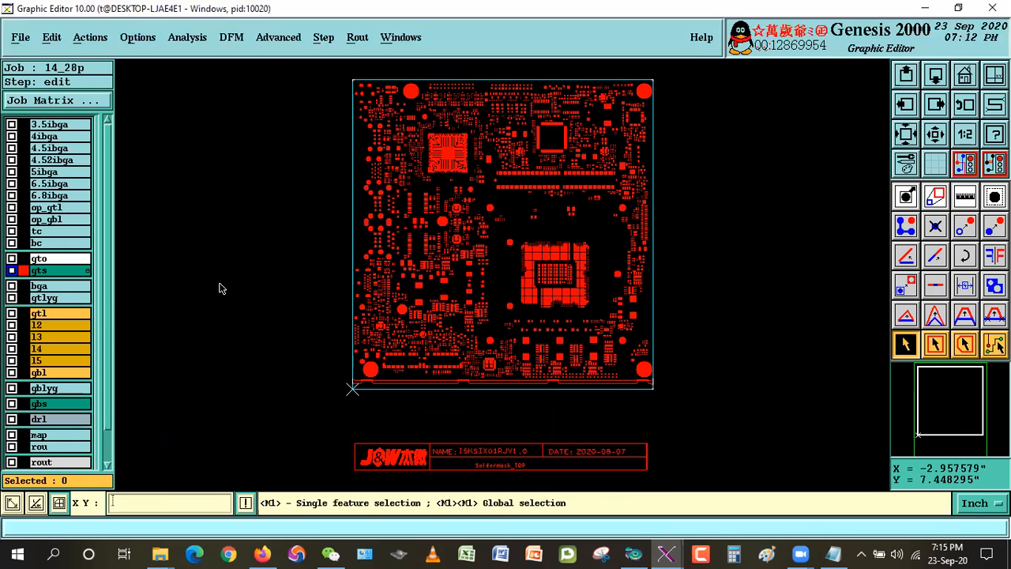
{"action": "left_click", "coordinate": [83, 37]}
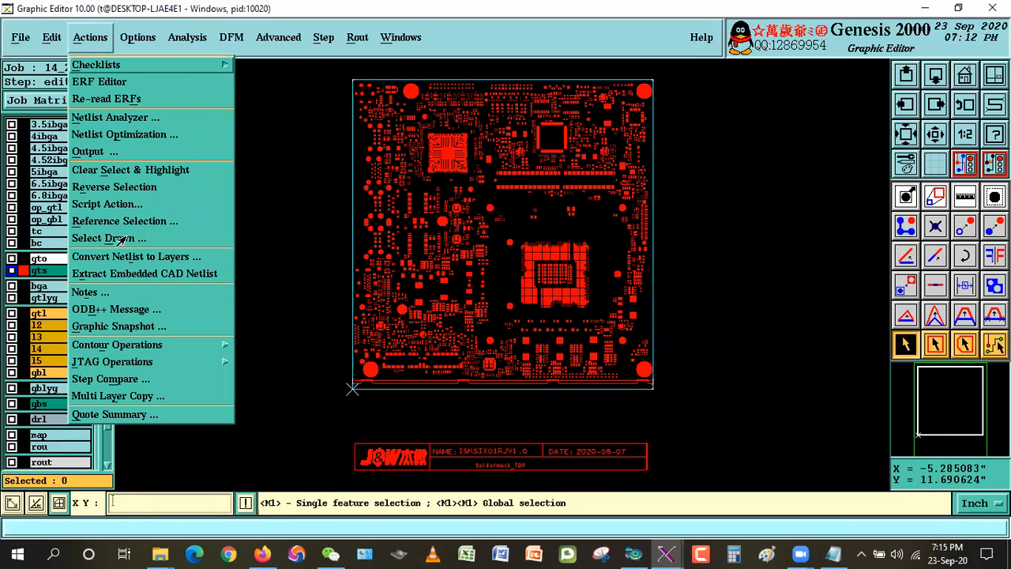
{"action": "left_click", "coordinate": [123, 223]}
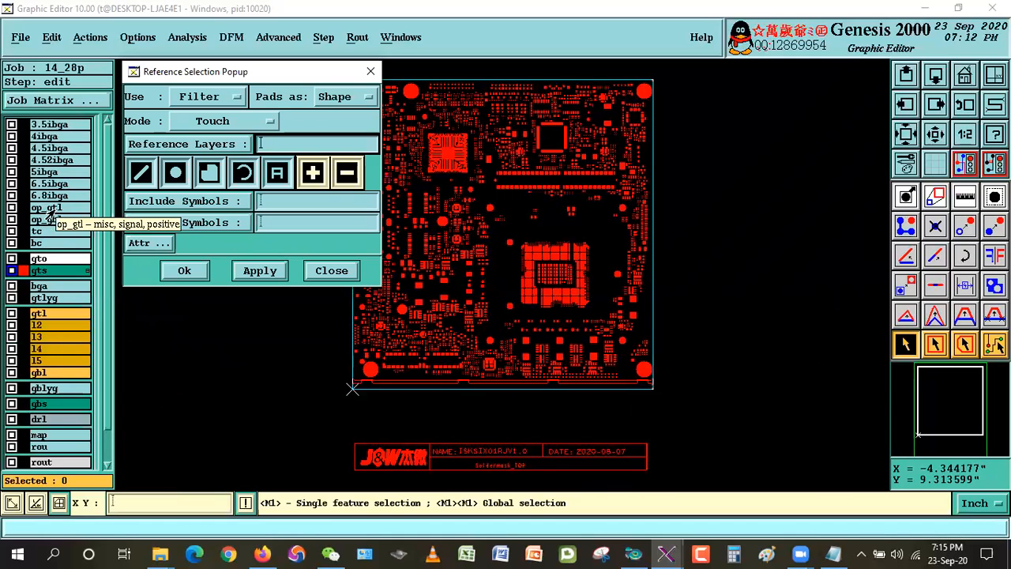
{"action": "left_click", "coordinate": [182, 145]}
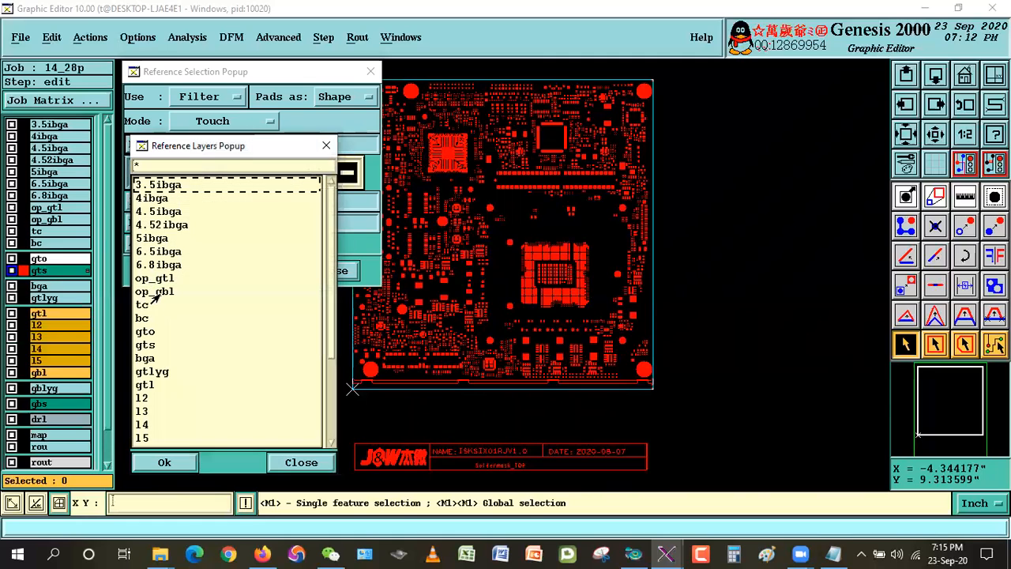
{"action": "double_click", "coordinate": [161, 280]}
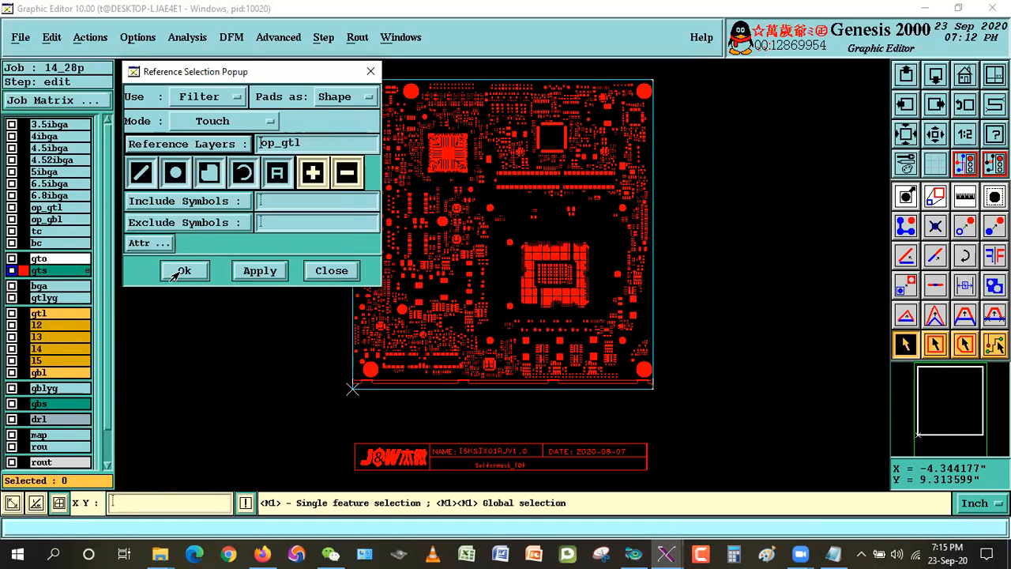
{"action": "left_click", "coordinate": [175, 274]}
Step: Copy the selected gts optical point openings to a new layer named 111
{"action": "left_click", "coordinate": [49, 38]}
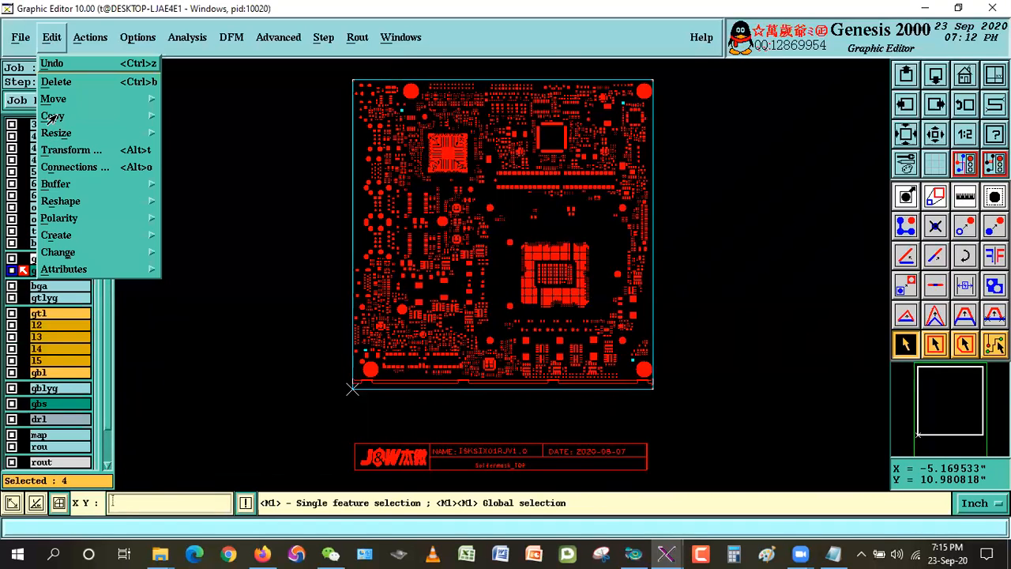
{"action": "mouse_move", "coordinate": [52, 116]}
{"action": "left_click", "coordinate": [194, 139]}
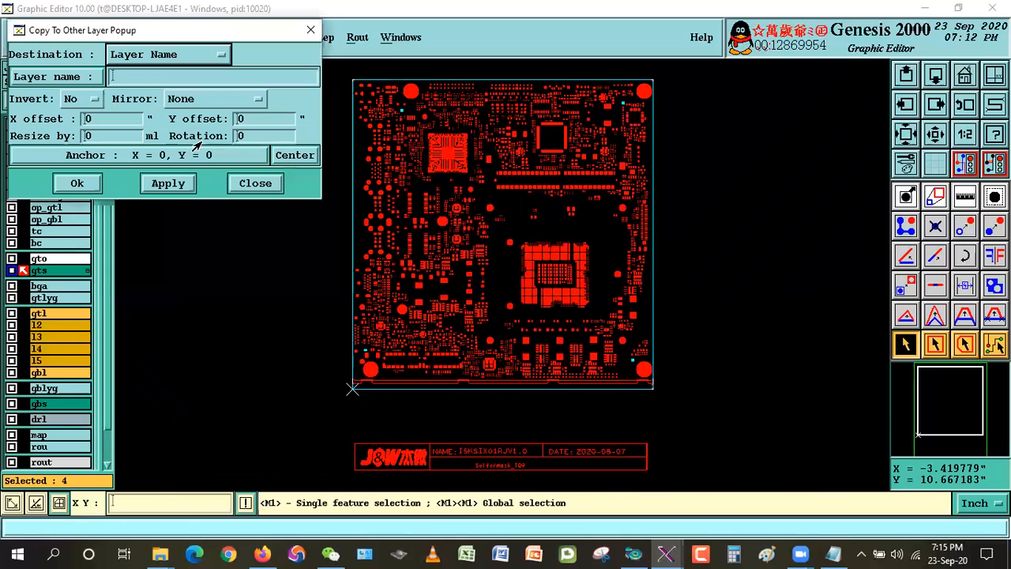
{"action": "left_click", "coordinate": [147, 77]}
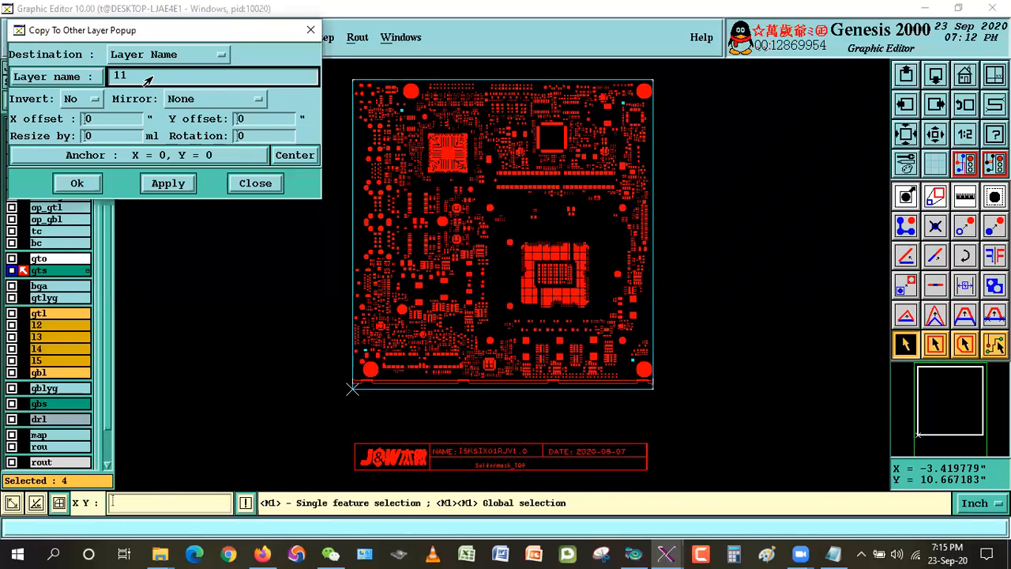
{"action": "left_click", "coordinate": [168, 183]}
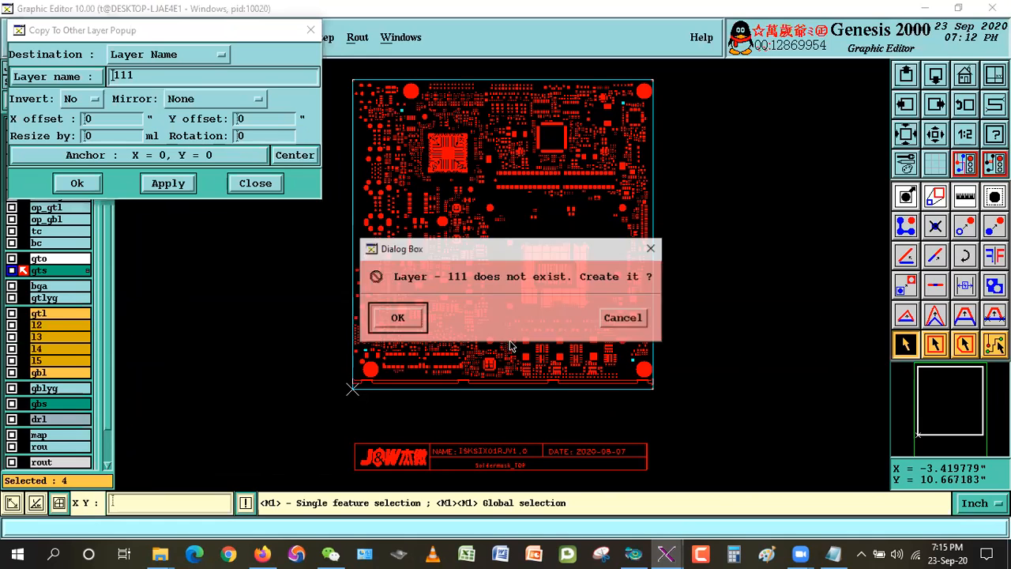
{"action": "left_click", "coordinate": [387, 316]}
{"action": "left_click_drag", "start_coordinate": [195, 30], "coordinate": [292, 38]}
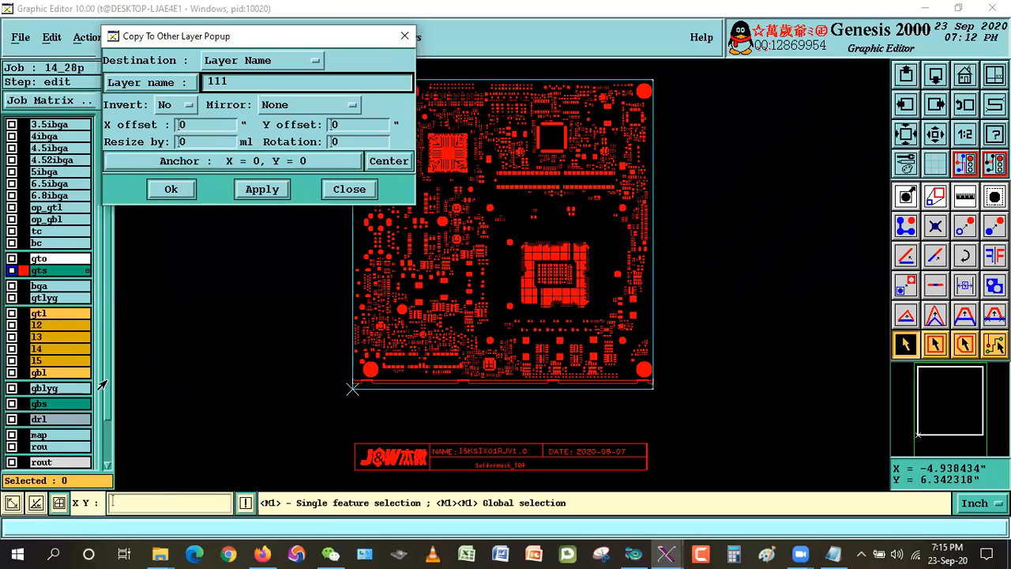
Step: Hide the gts layer and display the new 111 layer as the work layer
{"action": "left_click_drag", "start_coordinate": [108, 380], "coordinate": [107, 432]}
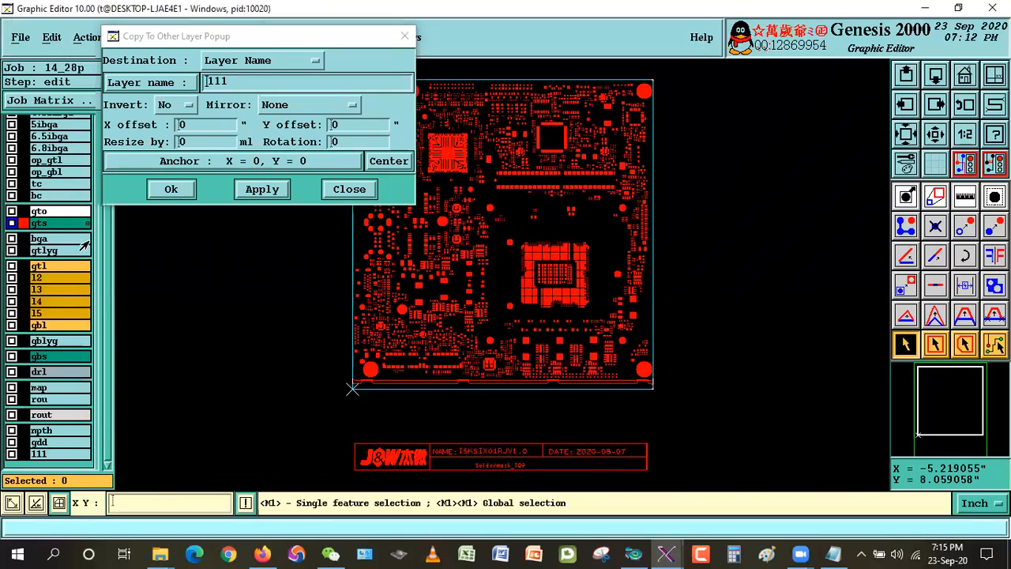
{"action": "left_click", "coordinate": [49, 225]}
{"action": "left_click", "coordinate": [40, 453]}
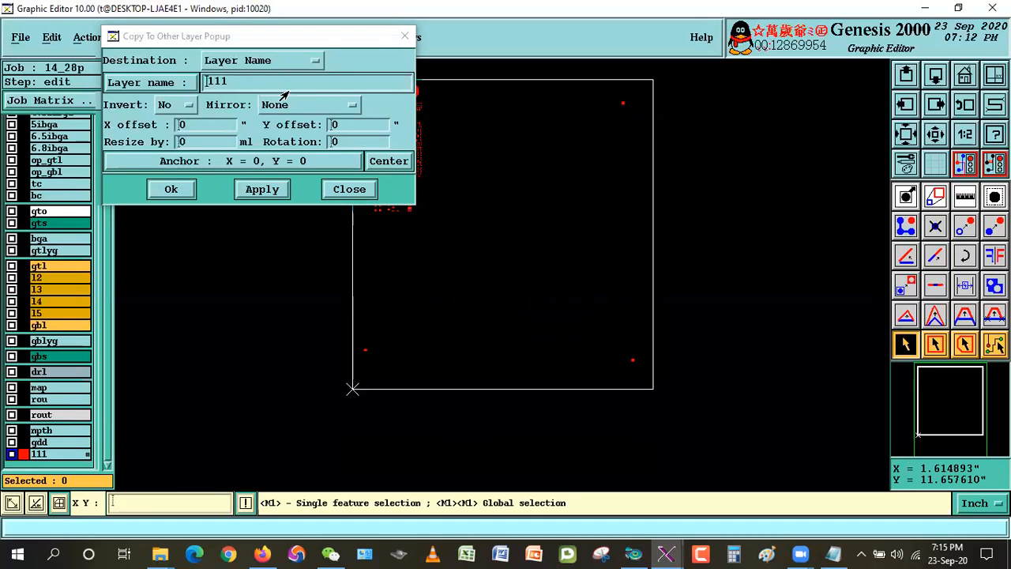
Step: Copy all layer 111 features to a new layer named 222, resized by 40 ml
{"action": "left_click", "coordinate": [234, 87]}
{"action": "double_click", "coordinate": [234, 88]}
{"action": "type", "text": "222"}
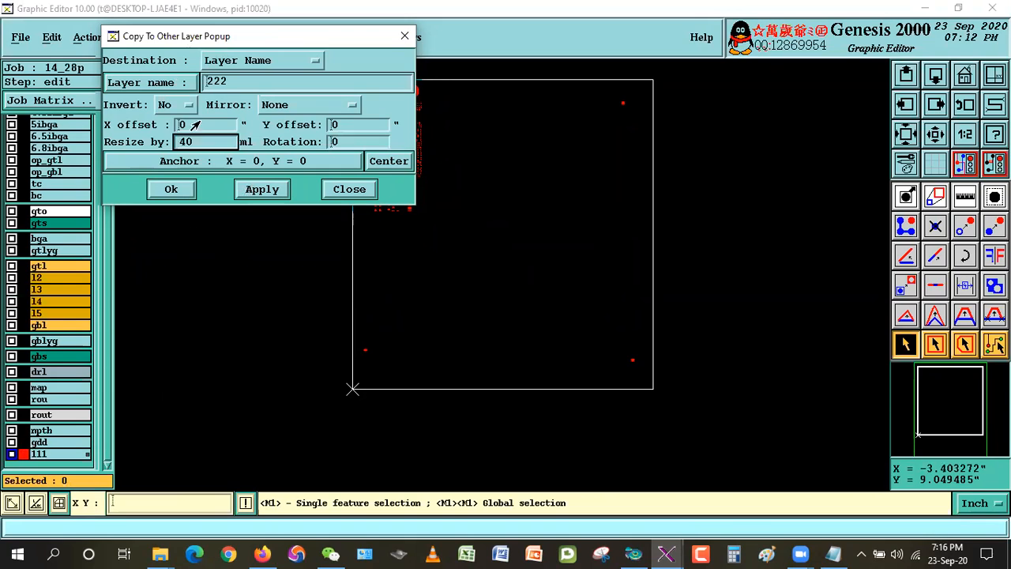
{"action": "left_click", "coordinate": [235, 96]}
{"action": "left_click", "coordinate": [181, 140]}
{"action": "left_click", "coordinate": [173, 188]}
{"action": "left_click", "coordinate": [343, 316]}
{"action": "left_click", "coordinate": [393, 318]}
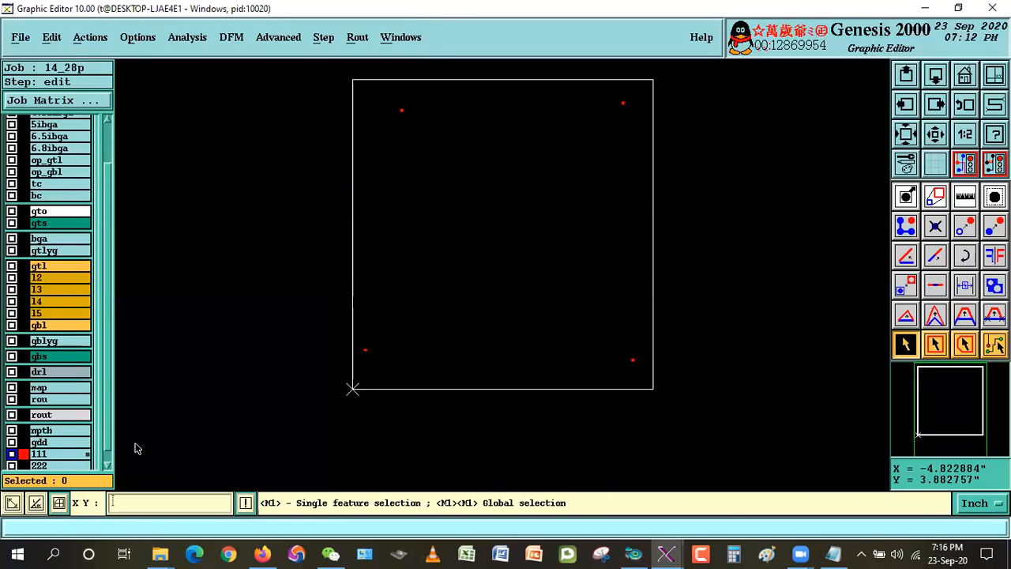
{"action": "scroll", "coordinate": [100, 407], "scroll_direction": "down", "scroll_amount": 1}
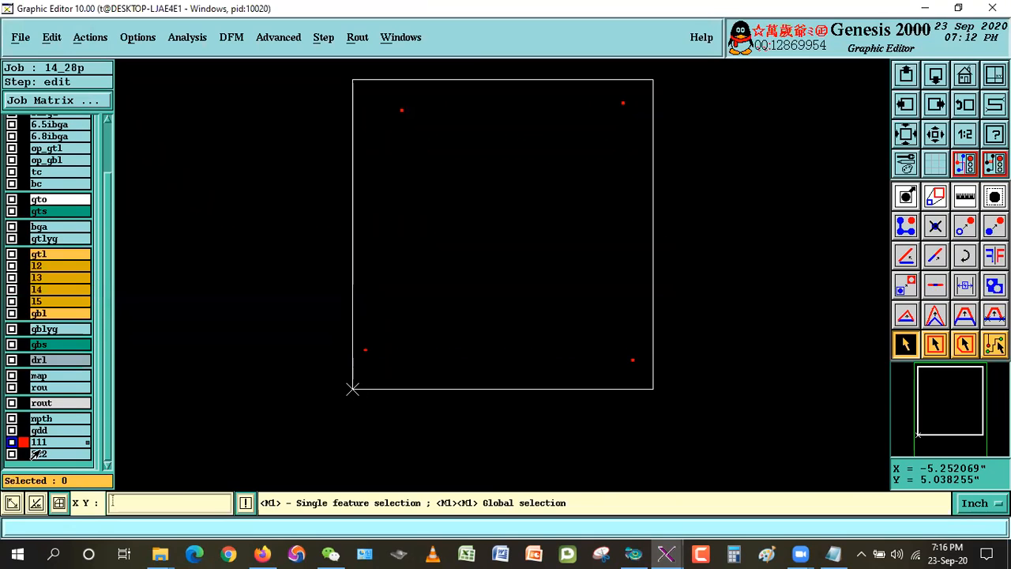
Step: Copy all layer 111 features onto layer 222 again with inverted polarity, resized by 10 ml
{"action": "left_click", "coordinate": [51, 38]}
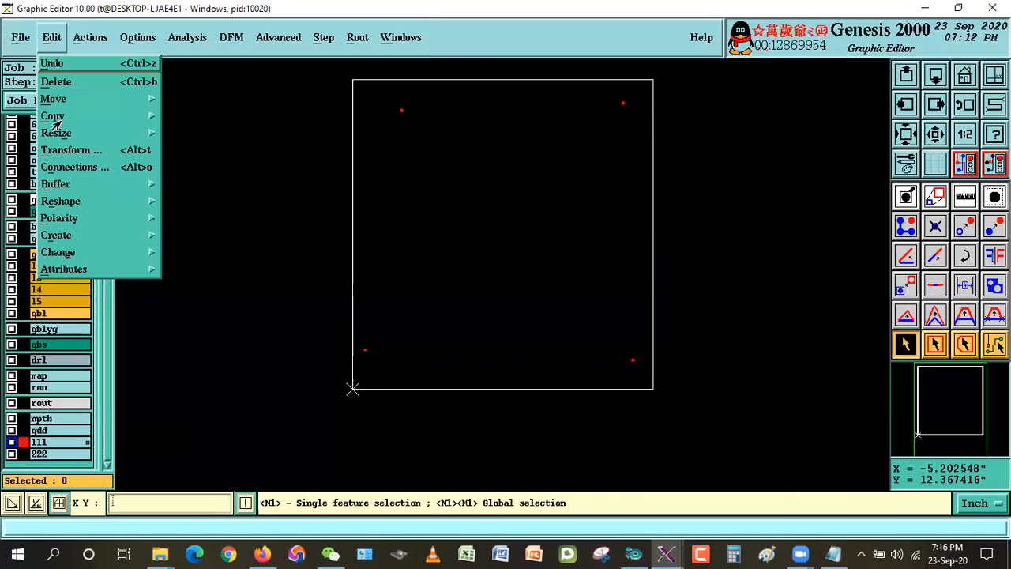
{"action": "mouse_move", "coordinate": [55, 116]}
{"action": "left_click", "coordinate": [201, 138]}
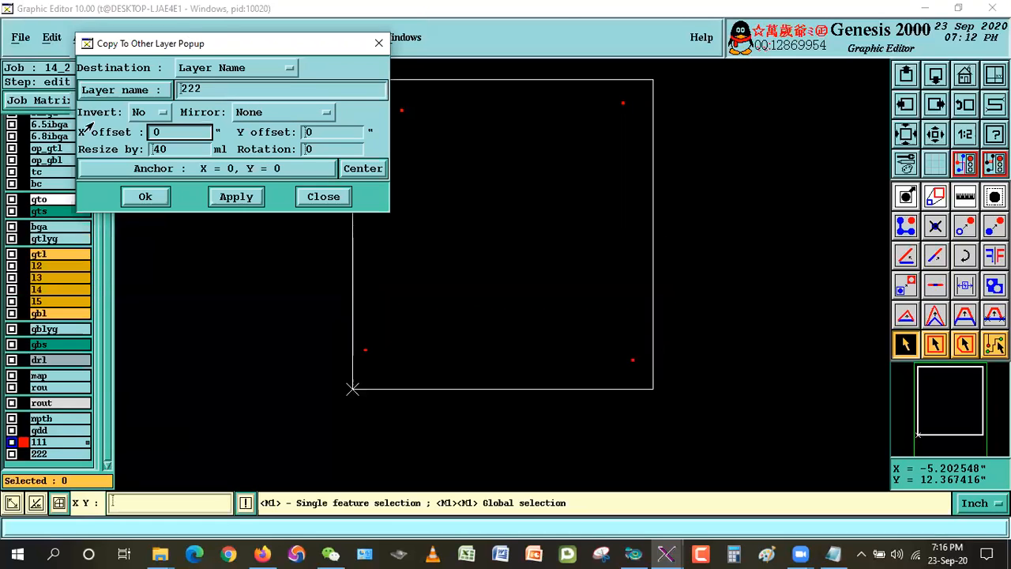
{"action": "left_click", "coordinate": [140, 112]}
{"action": "left_click", "coordinate": [142, 94]}
{"action": "left_click", "coordinate": [158, 149]}
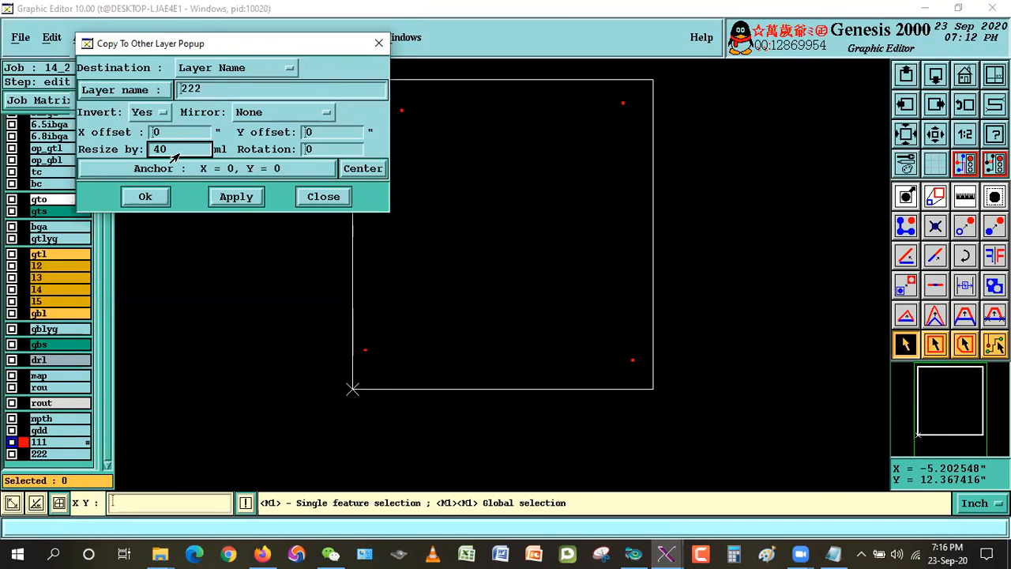
{"action": "double_click", "coordinate": [161, 150]}
{"action": "type", "text": "10"}
{"action": "left_click", "coordinate": [146, 196]}
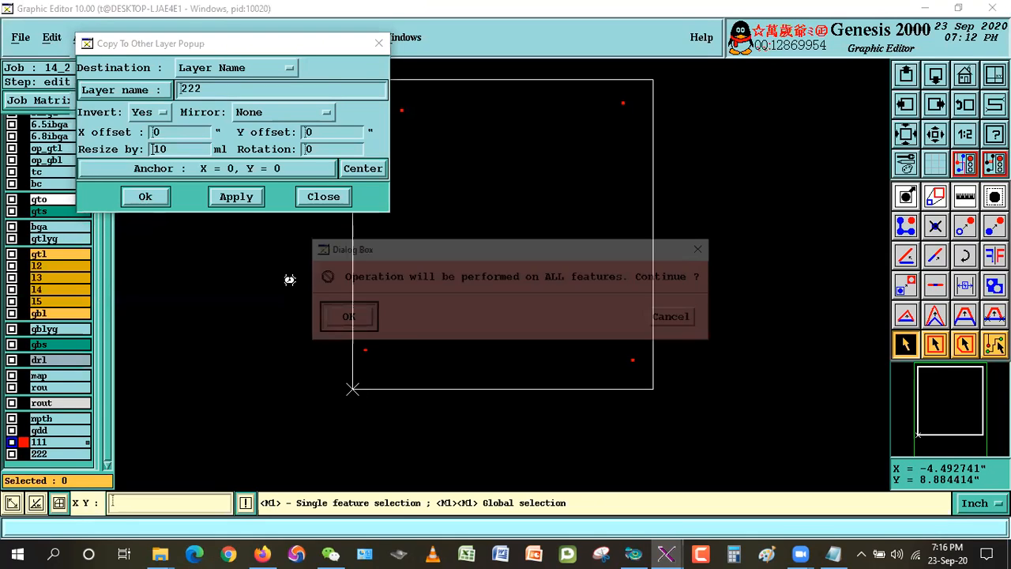
{"action": "left_click", "coordinate": [350, 316]}
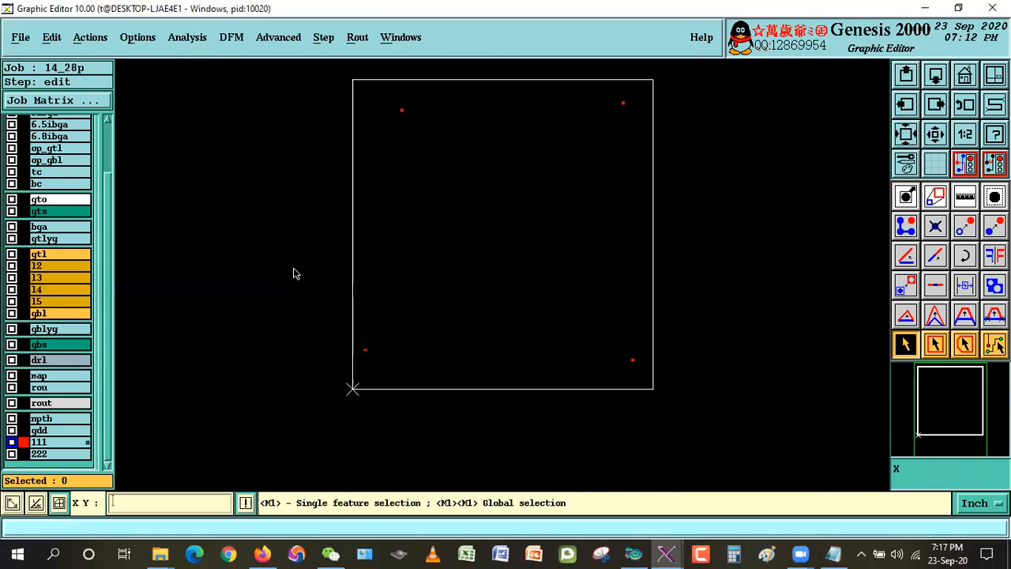
Step: Display only layer 222 and inspect the optical point rings at the board's upper-left and lower-left corners
{"action": "left_click", "coordinate": [36, 441]}
{"action": "left_click", "coordinate": [57, 455]}
{"action": "right_click", "coordinate": [452, 274]}
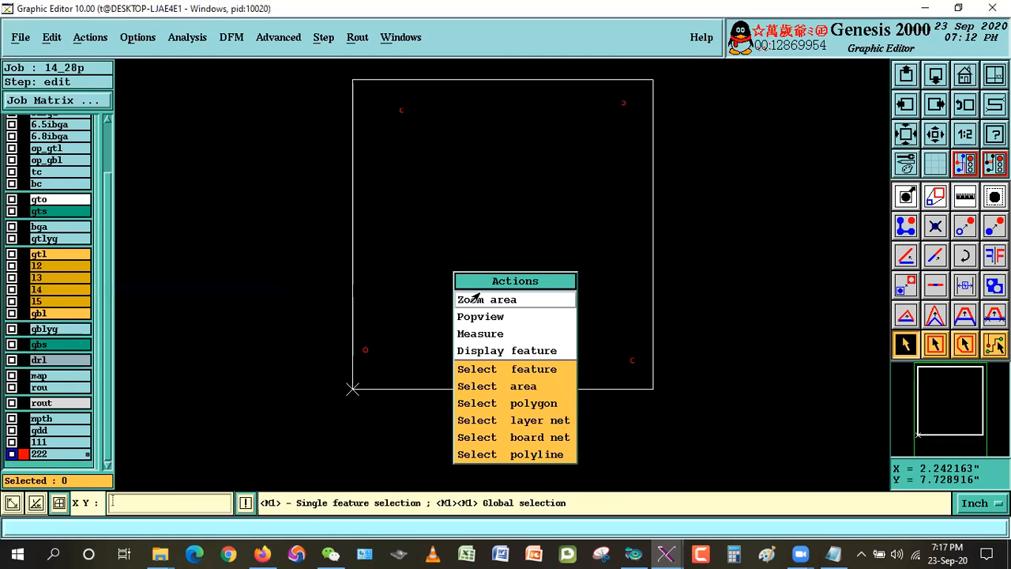
{"action": "left_click", "coordinate": [474, 296]}
{"action": "left_click", "coordinate": [377, 93]}
{"action": "left_click", "coordinate": [436, 132]}
{"action": "left_click", "coordinate": [350, 165]}
{"action": "left_click", "coordinate": [639, 282]}
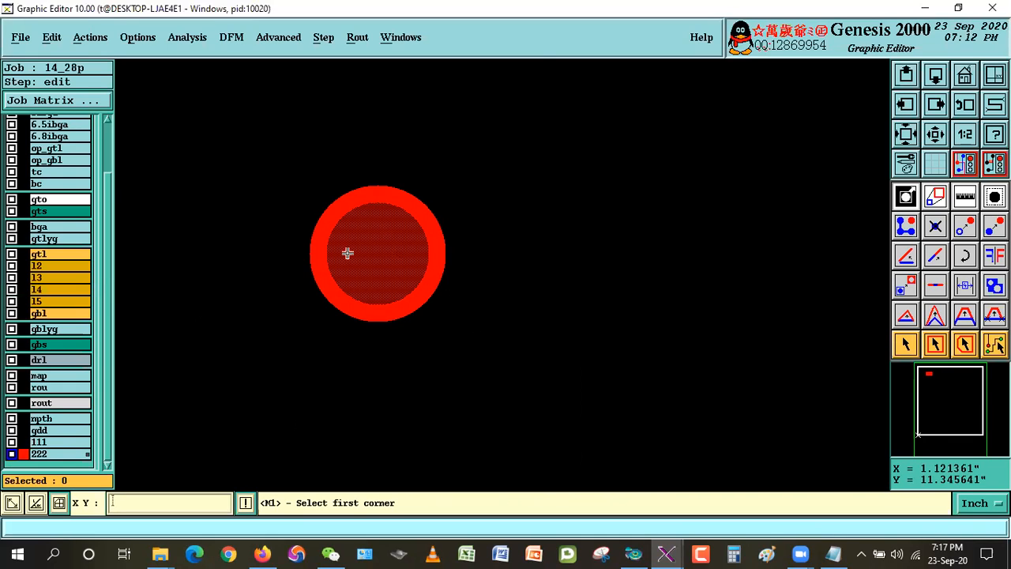
{"action": "key", "text": "Home"}
{"action": "left_click", "coordinate": [359, 334]}
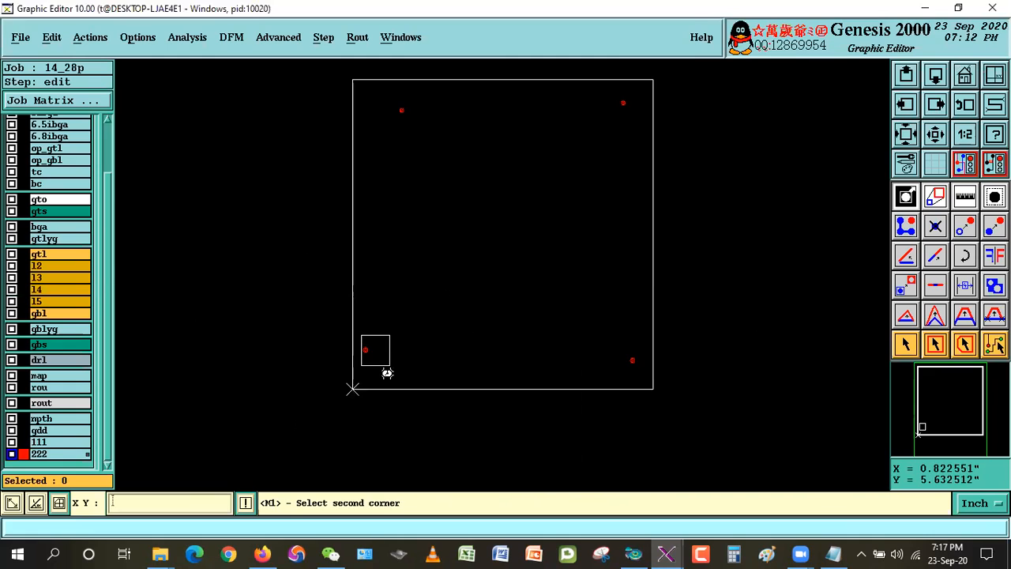
{"action": "left_click", "coordinate": [388, 372]}
{"action": "left_click", "coordinate": [300, 199]}
{"action": "left_click", "coordinate": [458, 326]}
{"action": "left_click", "coordinate": [905, 343]}
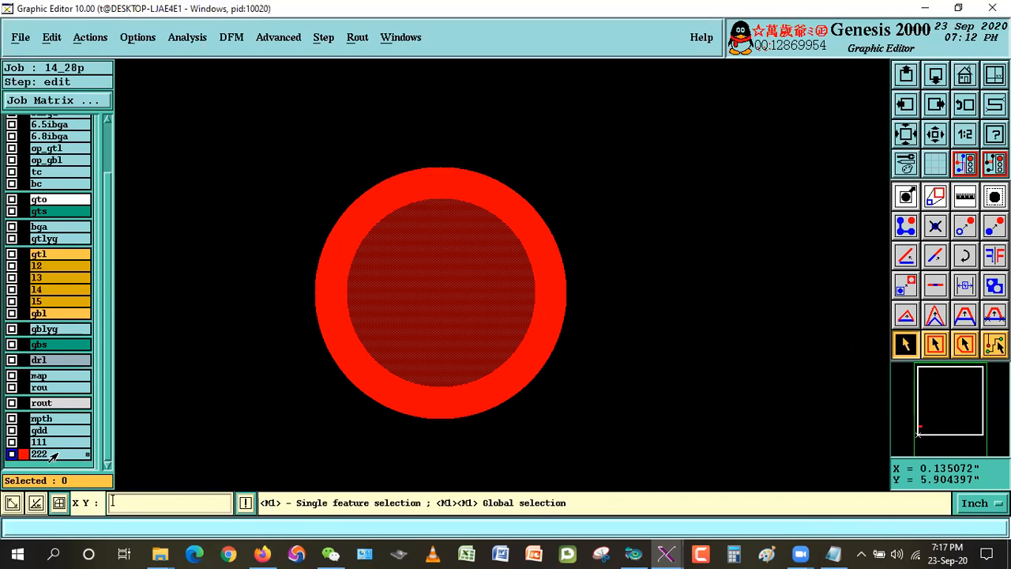
Step: Contourize all features on layer 222 with an accuracy of 0 ml
{"action": "left_click", "coordinate": [46, 39]}
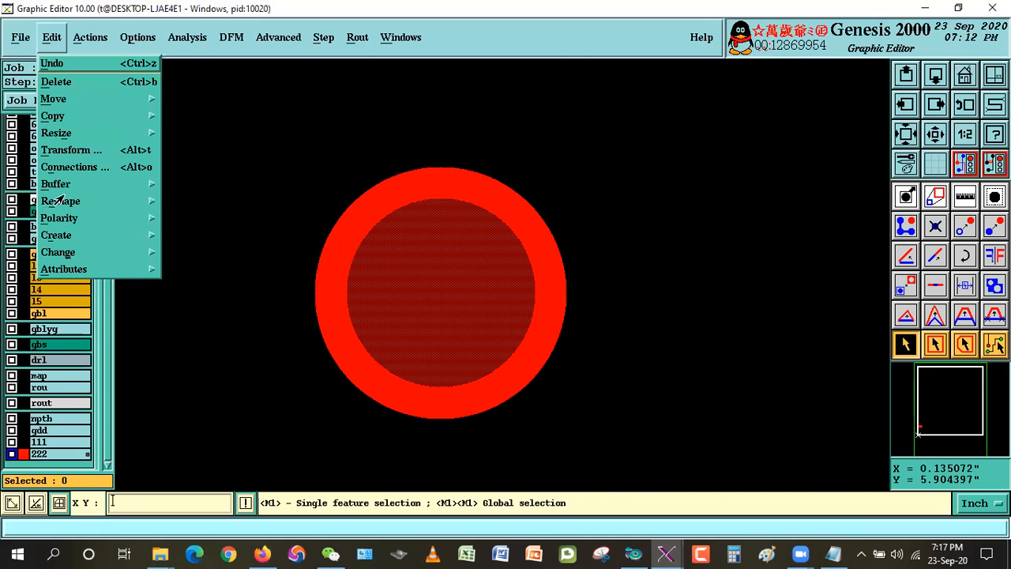
{"action": "mouse_move", "coordinate": [139, 201]}
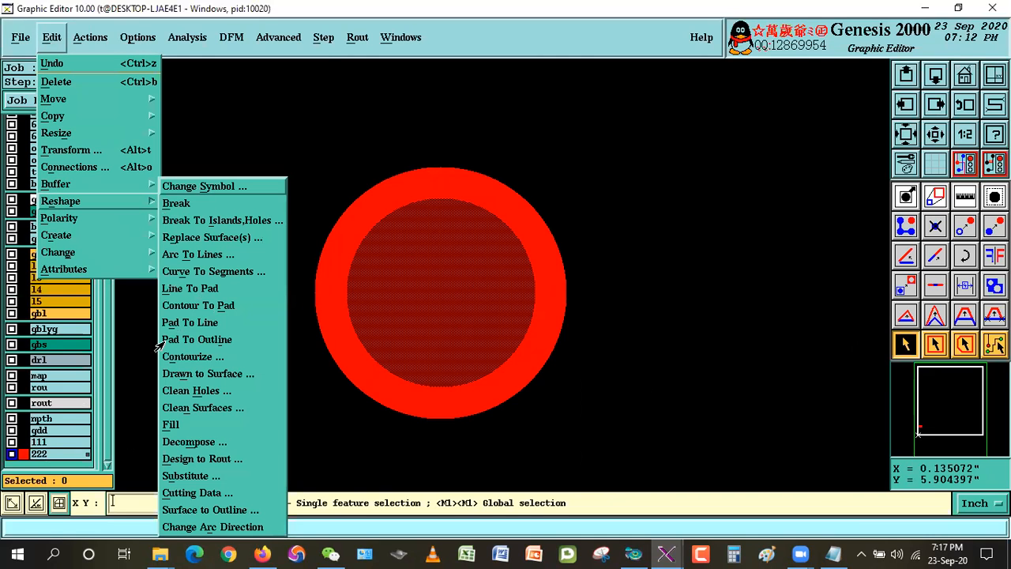
{"action": "left_click", "coordinate": [189, 356]}
{"action": "double_click", "coordinate": [183, 52]}
{"action": "type", "text": "0"}
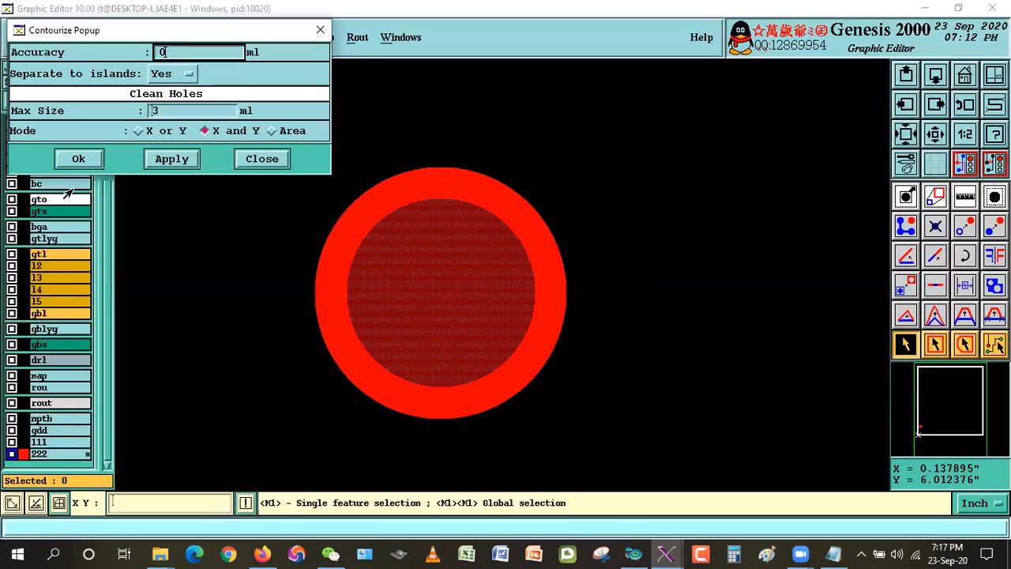
{"action": "left_click", "coordinate": [78, 159]}
{"action": "left_click", "coordinate": [341, 317]}
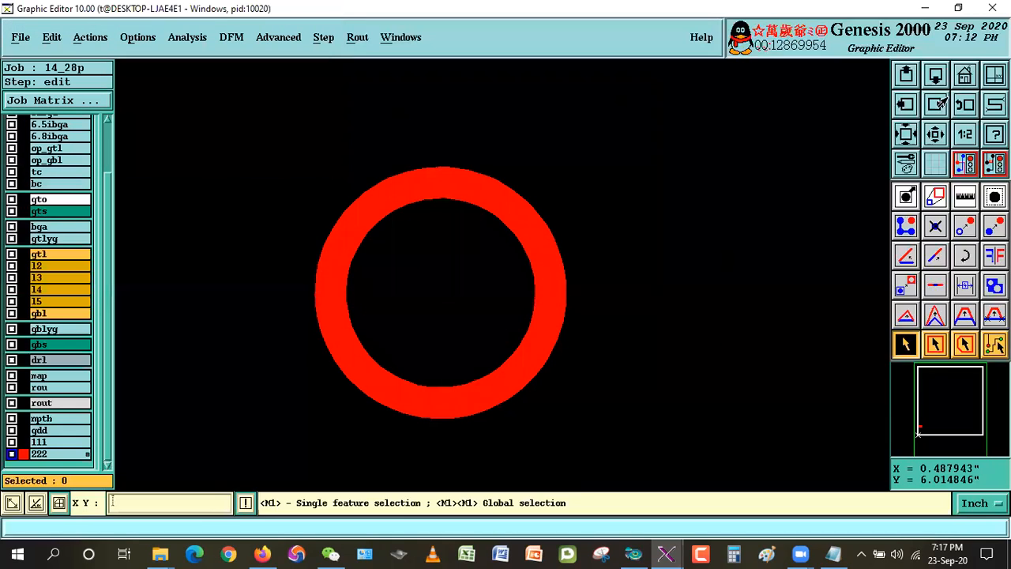
Step: Examine the contourized rings on layer 222 at the upper-left, upper-right and lower-right board corners
{"action": "left_click", "coordinate": [907, 133]}
{"action": "right_click", "coordinate": [440, 191]}
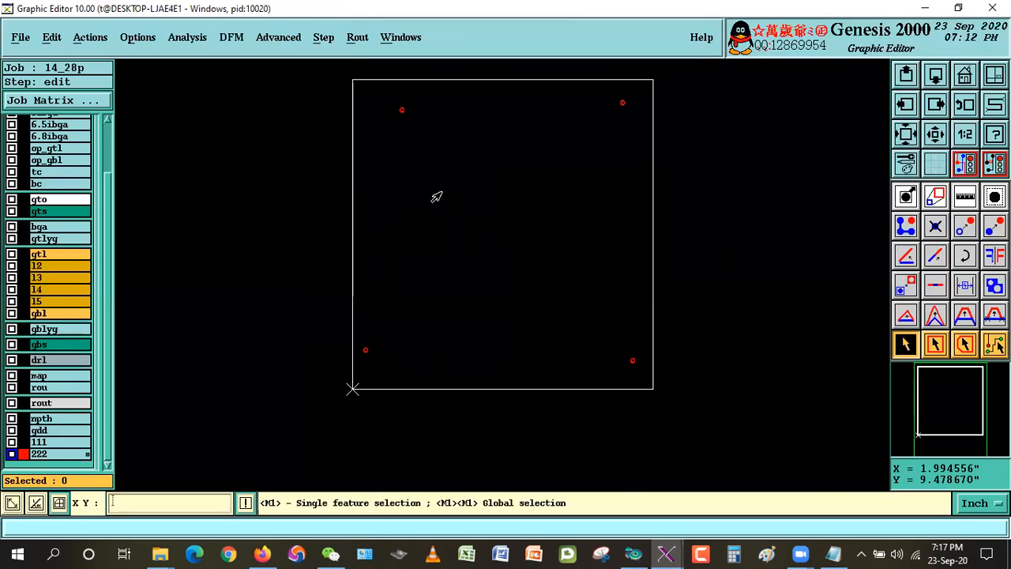
{"action": "left_click", "coordinate": [462, 215]}
{"action": "left_click", "coordinate": [378, 97]}
{"action": "left_click", "coordinate": [433, 125]}
{"action": "left_click", "coordinate": [389, 222]}
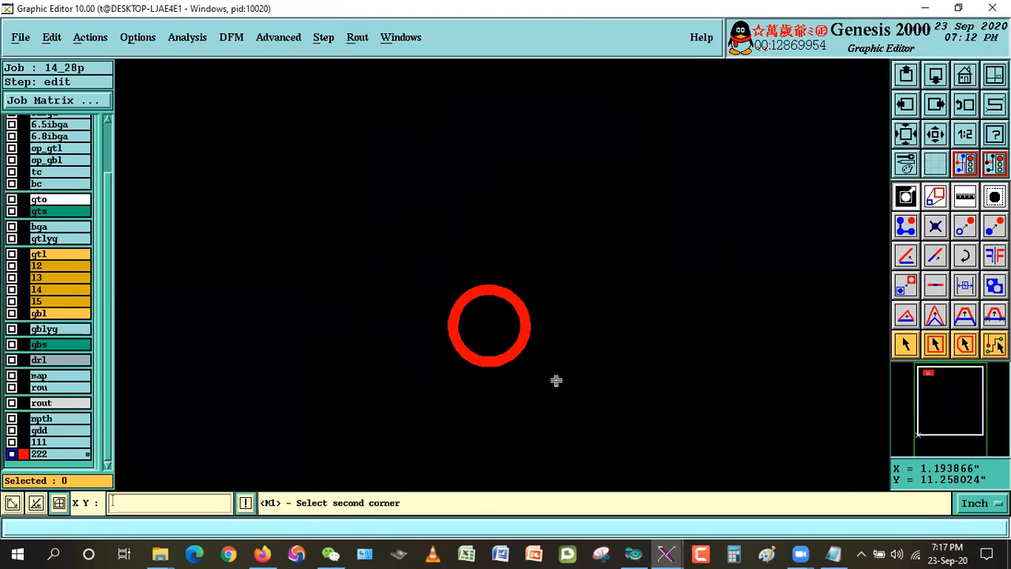
{"action": "left_click", "coordinate": [587, 461]}
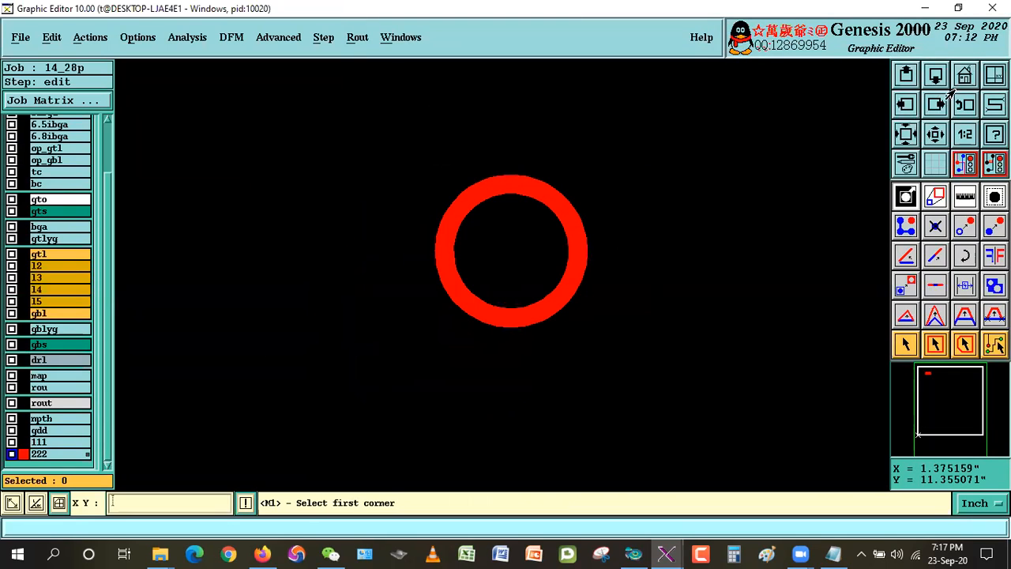
{"action": "left_click", "coordinate": [958, 85]}
{"action": "left_click", "coordinate": [605, 92]}
{"action": "left_click", "coordinate": [697, 153]}
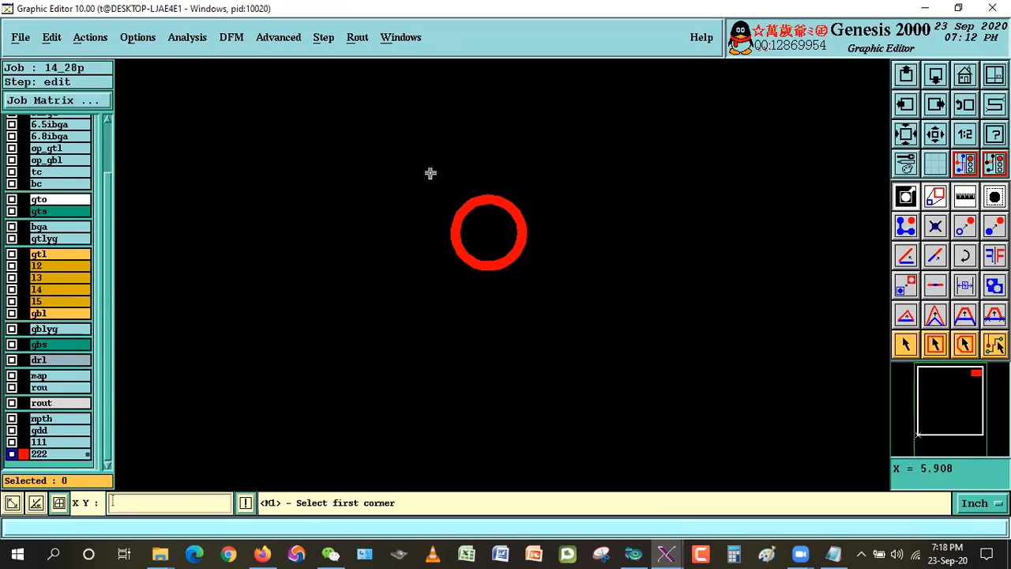
{"action": "left_click", "coordinate": [429, 172]}
{"action": "left_click", "coordinate": [530, 298]}
{"action": "left_click", "coordinate": [965, 75]}
{"action": "left_click", "coordinate": [644, 369]}
{"action": "left_click", "coordinate": [600, 350]}
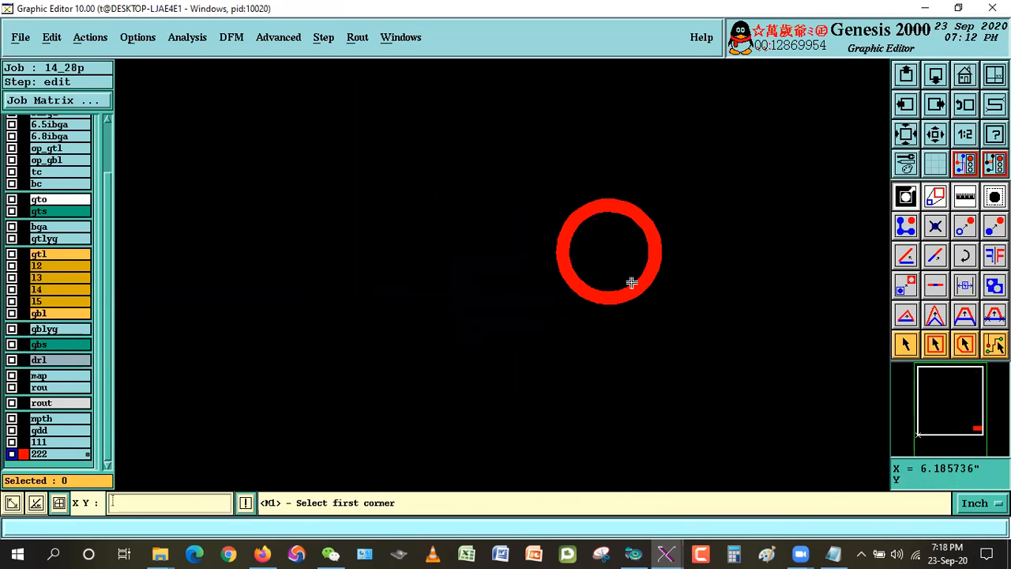
Step: Display op_gtl together with layer 222 and check the optical pads' position inside the rings at the board corners
{"action": "left_click", "coordinate": [23, 148]}
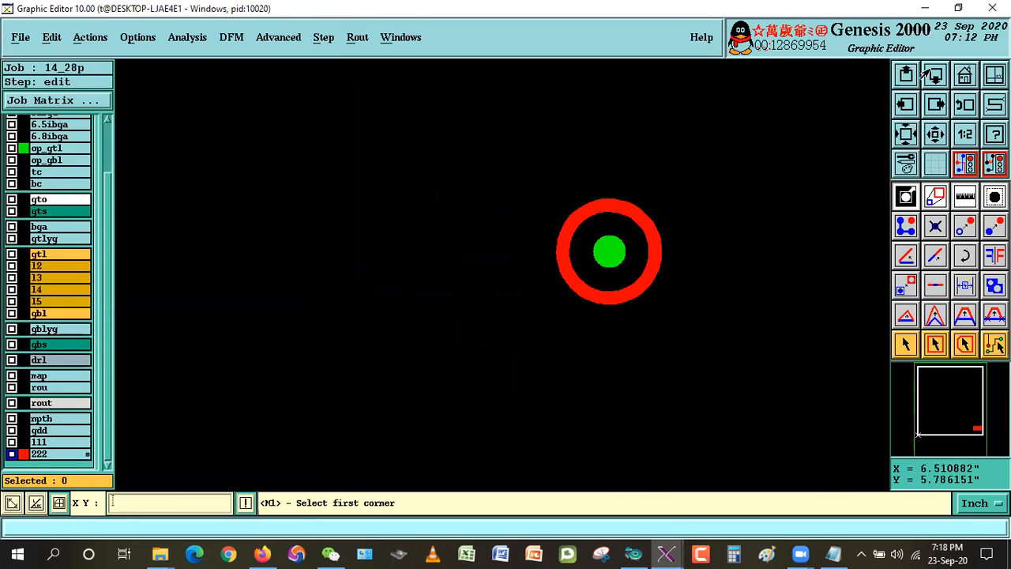
{"action": "left_click", "coordinate": [965, 75]}
{"action": "left_click", "coordinate": [346, 335]}
{"action": "left_click", "coordinate": [382, 359]}
{"action": "left_click", "coordinate": [447, 235]}
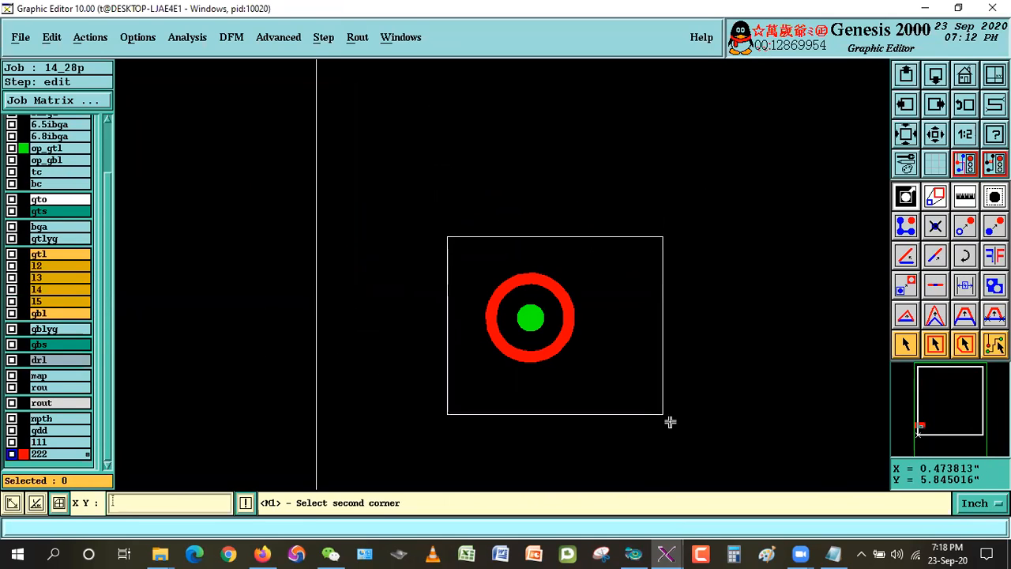
{"action": "left_click", "coordinate": [669, 423]}
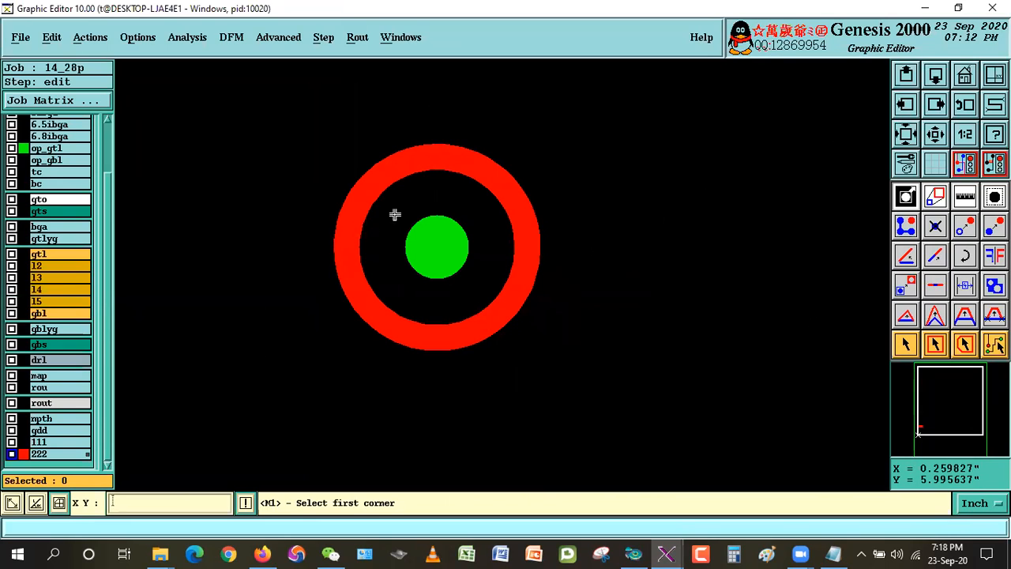
{"action": "left_click", "coordinate": [965, 75]}
{"action": "left_click", "coordinate": [380, 96]}
{"action": "left_click", "coordinate": [420, 124]}
{"action": "left_click", "coordinate": [965, 75]}
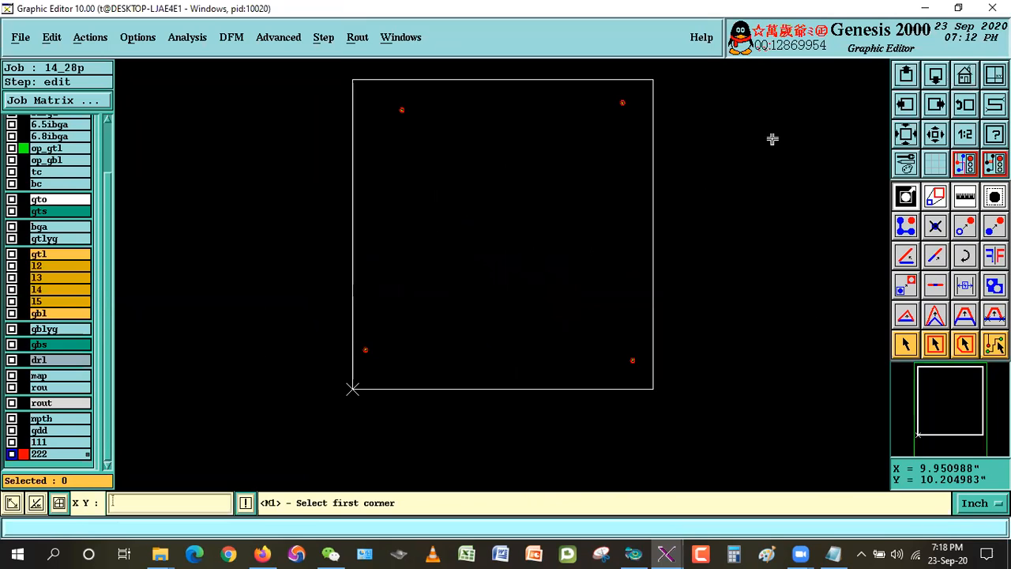
{"action": "left_click", "coordinate": [600, 86]}
{"action": "left_click", "coordinate": [646, 120]}
Step: Hide op_gtl and display gtl as the work layer with layer 222 overlaid
{"action": "left_click", "coordinate": [46, 148]}
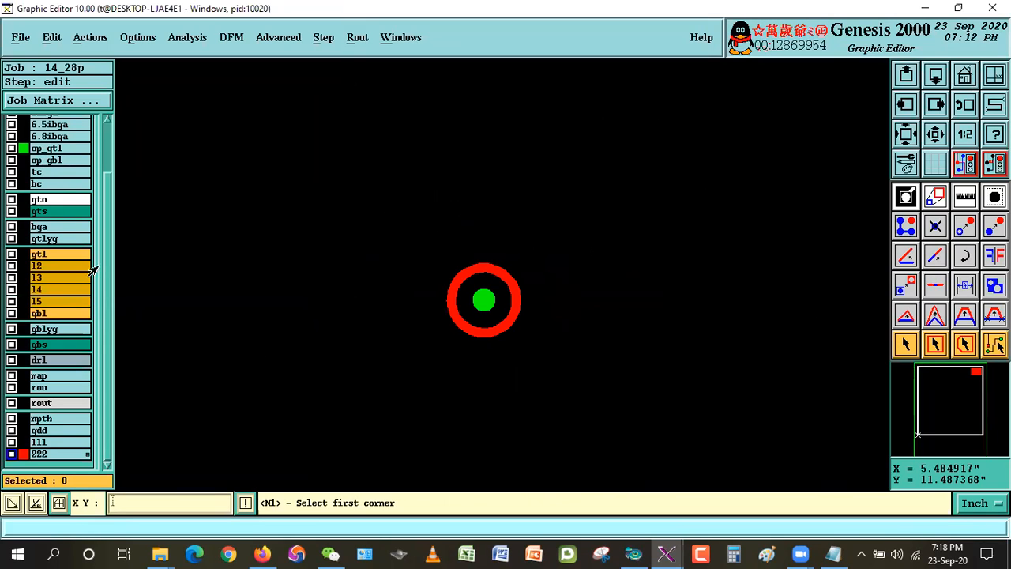
{"action": "left_click", "coordinate": [46, 455]}
{"action": "left_click", "coordinate": [44, 256]}
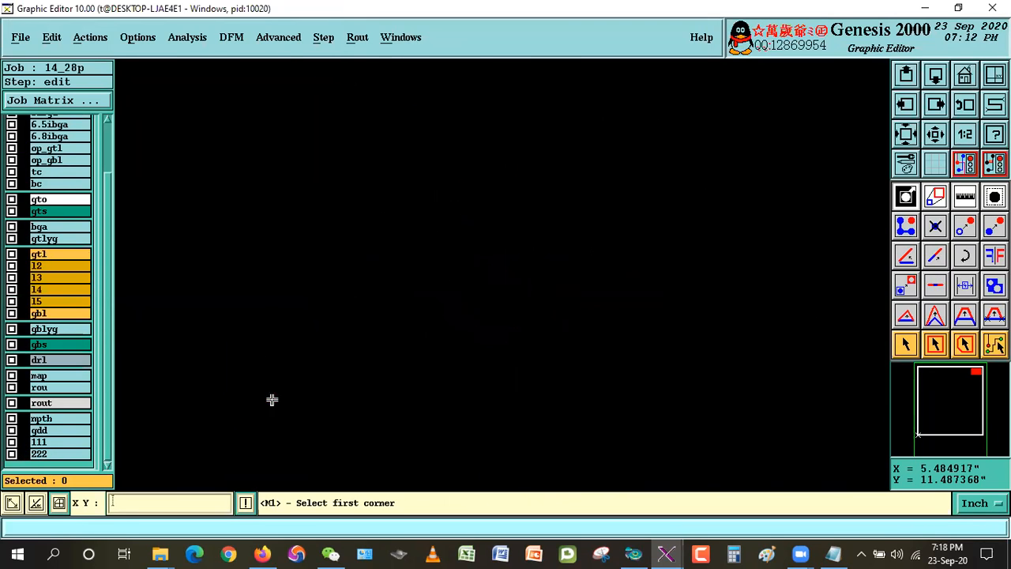
{"action": "left_click", "coordinate": [45, 457]}
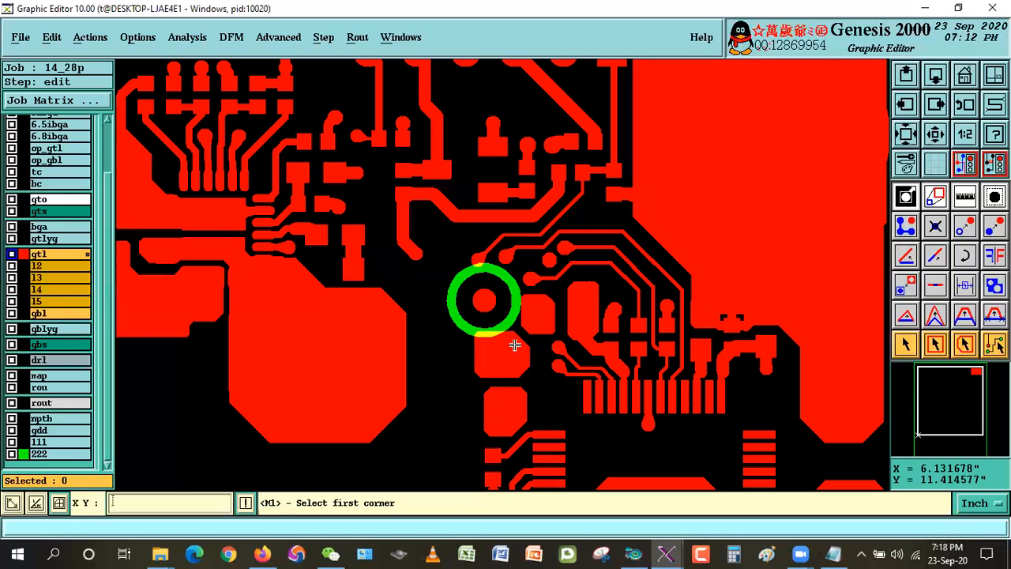
Step: Examine where the upper-right optical point ring meets the neighbouring copper surfaces on gtl
{"action": "right_click", "coordinate": [434, 209]}
{"action": "left_click", "coordinate": [471, 234]}
{"action": "left_click", "coordinate": [392, 204]}
{"action": "left_click", "coordinate": [743, 369]}
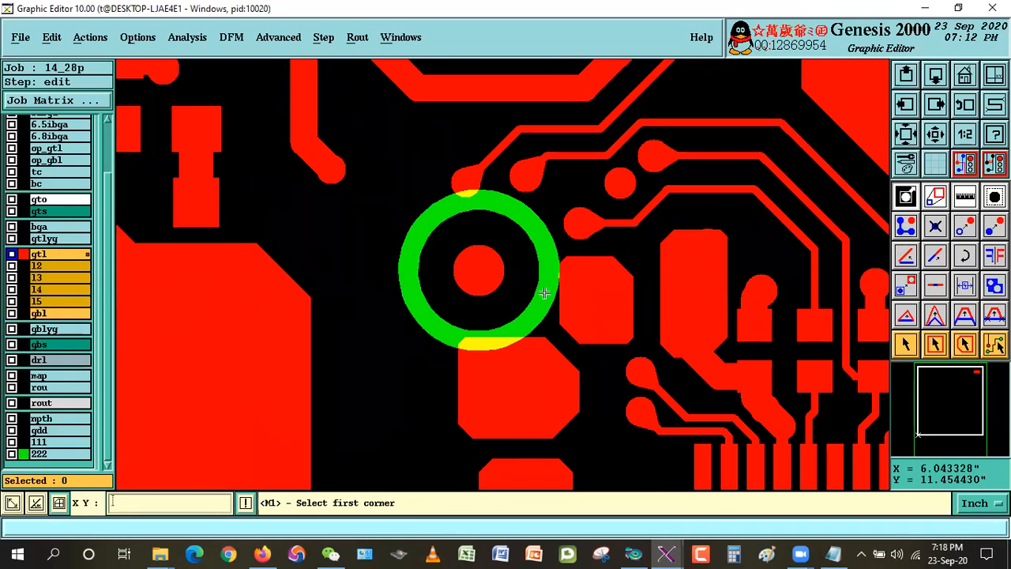
{"action": "left_click", "coordinate": [905, 343]}
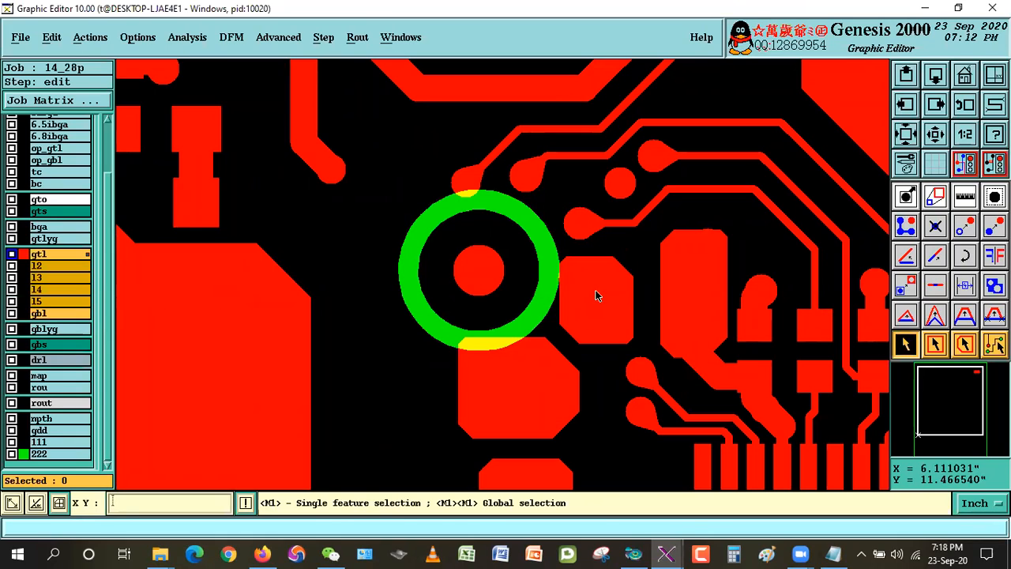
{"action": "left_click", "coordinate": [601, 308]}
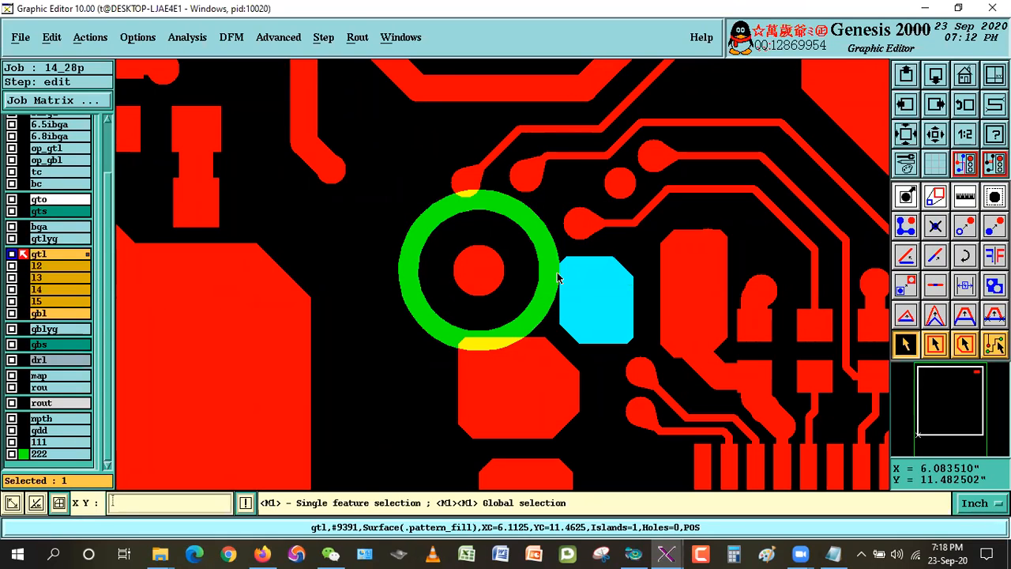
{"action": "left_click", "coordinate": [392, 391]}
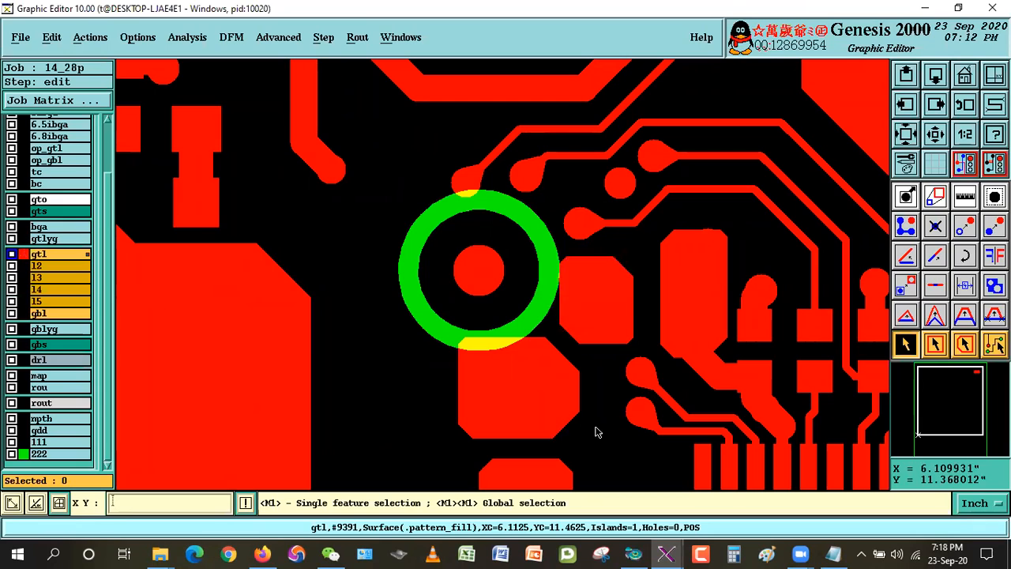
{"action": "right_click", "coordinate": [635, 296]}
{"action": "left_click", "coordinate": [660, 322]}
{"action": "left_click", "coordinate": [483, 222]}
{"action": "left_click", "coordinate": [598, 316]}
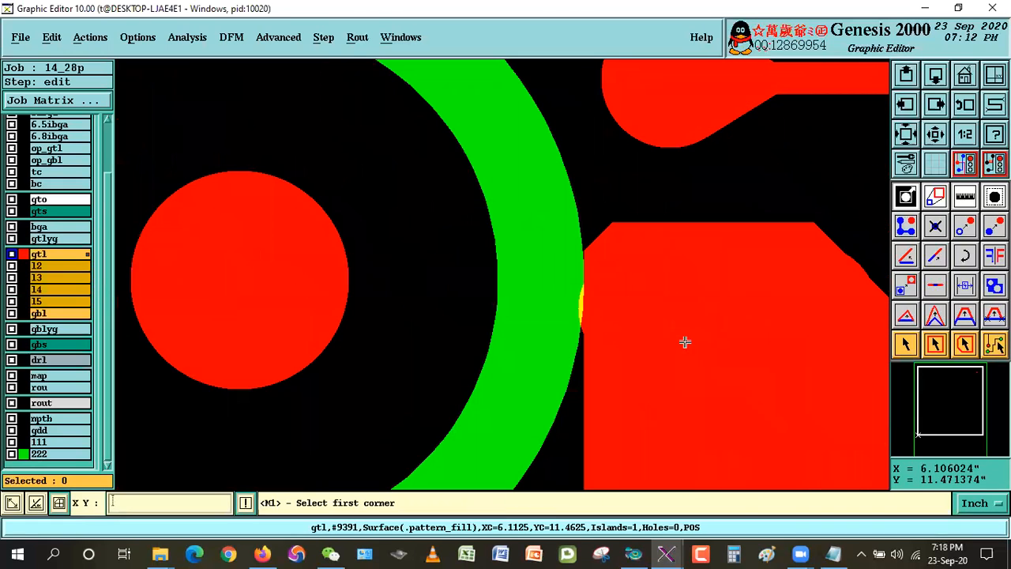
Step: Examine how the upper-right ring overlaps the copper surfaces beside and below it and the trace pad above it
{"action": "left_click", "coordinate": [514, 234]}
{"action": "left_click", "coordinate": [638, 361]}
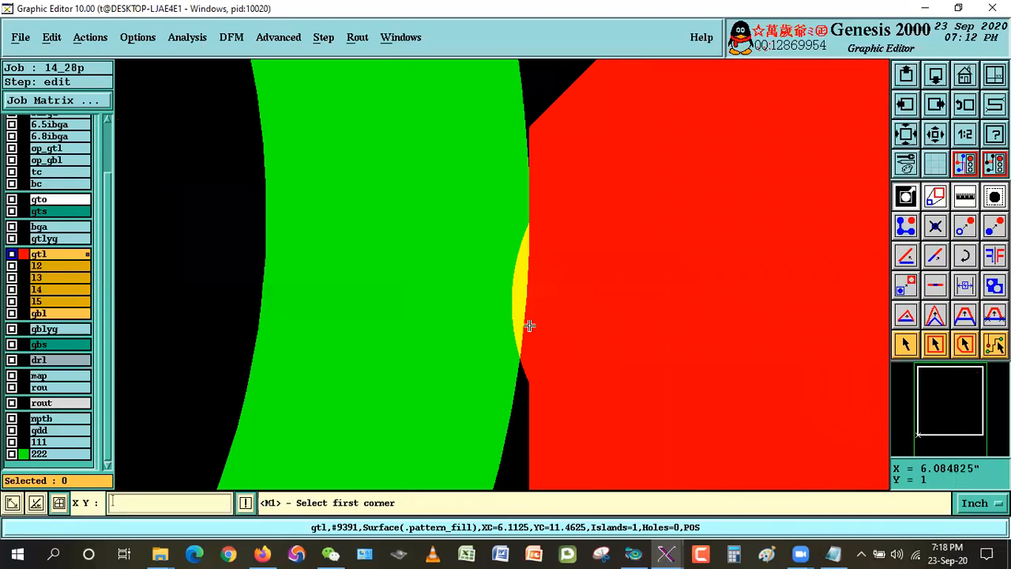
{"action": "left_click", "coordinate": [929, 135]}
{"action": "left_click", "coordinate": [928, 135]}
{"action": "left_click", "coordinate": [929, 136]}
{"action": "left_click", "coordinate": [929, 135]}
{"action": "left_click", "coordinate": [397, 178]}
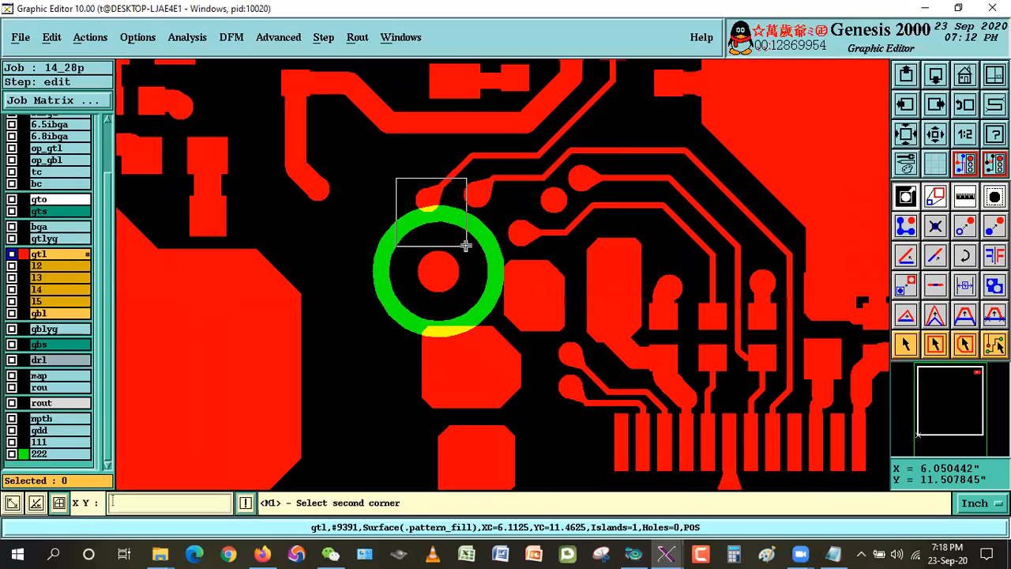
{"action": "left_click", "coordinate": [465, 245]}
{"action": "left_click", "coordinate": [934, 131]}
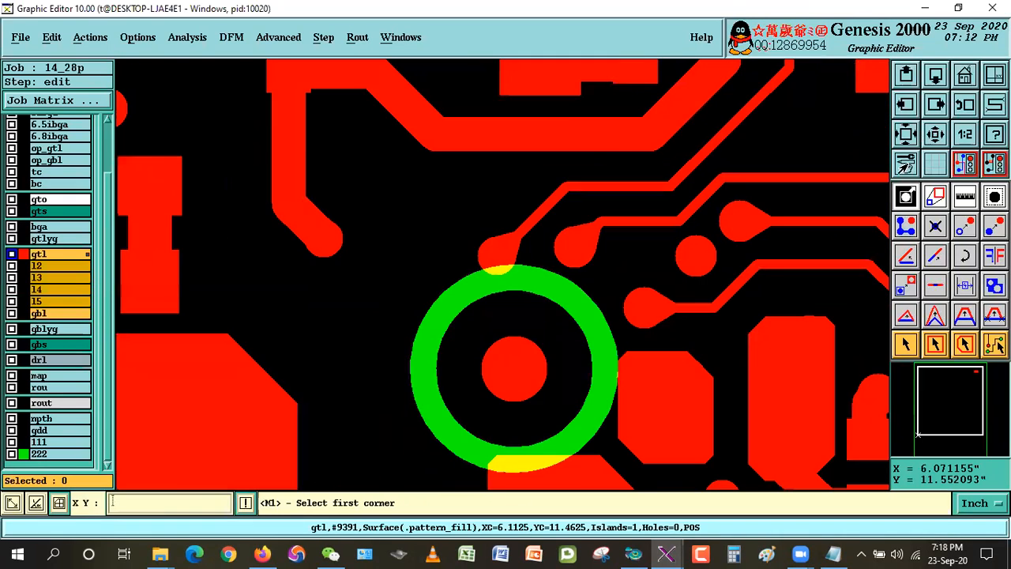
{"action": "left_click", "coordinate": [586, 400]}
{"action": "left_click", "coordinate": [466, 331]}
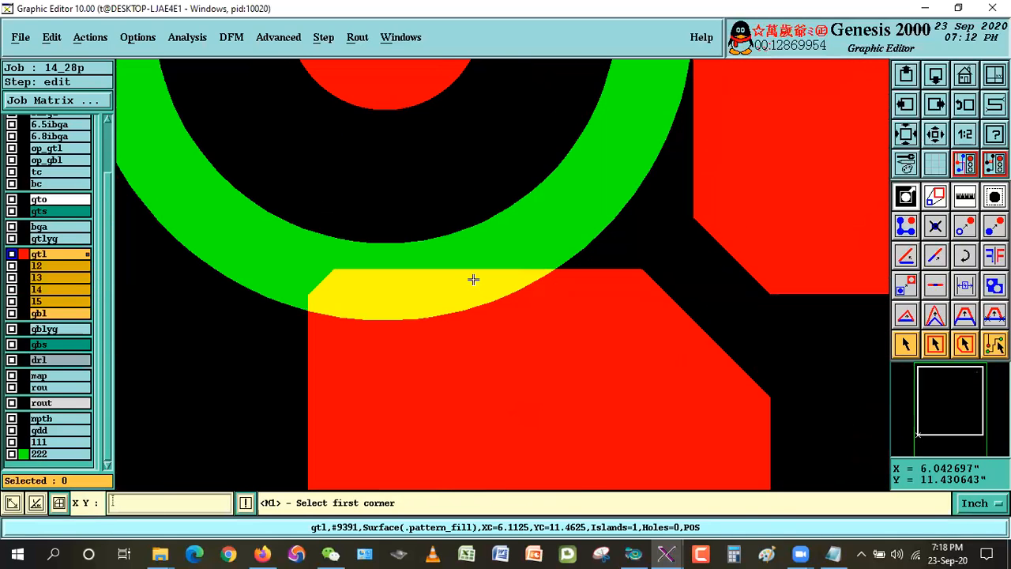
{"action": "left_click", "coordinate": [933, 136]}
{"action": "left_click", "coordinate": [934, 136]}
{"action": "right_click", "coordinate": [558, 165]}
{"action": "left_click", "coordinate": [582, 198]}
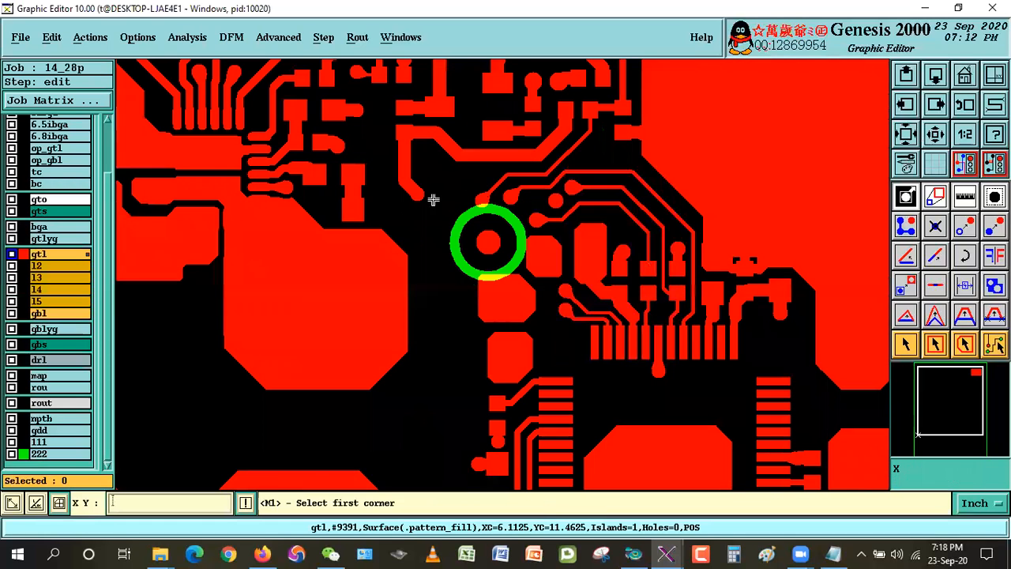
{"action": "left_click", "coordinate": [377, 145]}
{"action": "left_click", "coordinate": [616, 345]}
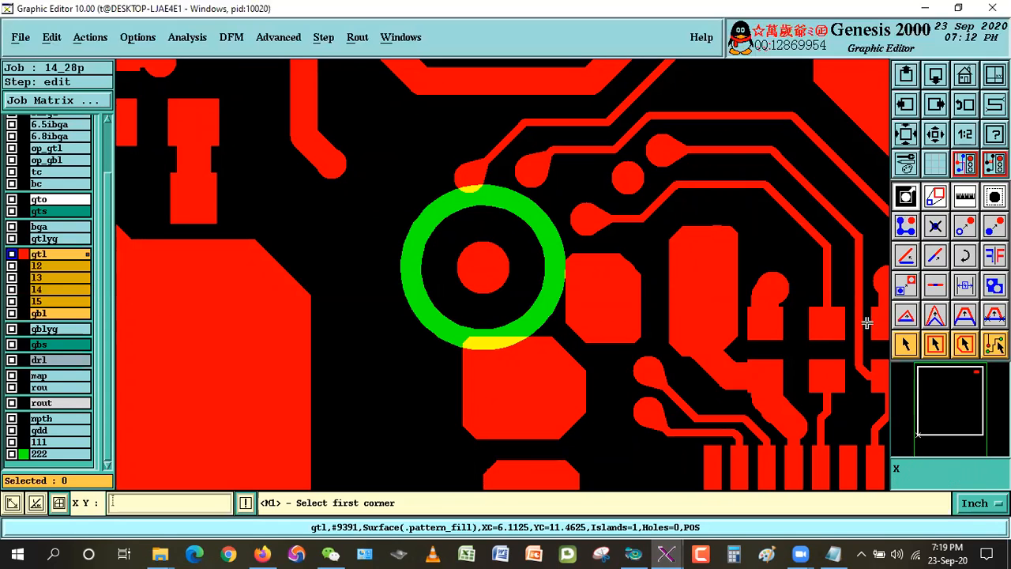
Step: Pick the gtl copper features beside and below the upper-right ring to identify them, and clear the selection
{"action": "left_click", "coordinate": [906, 346]}
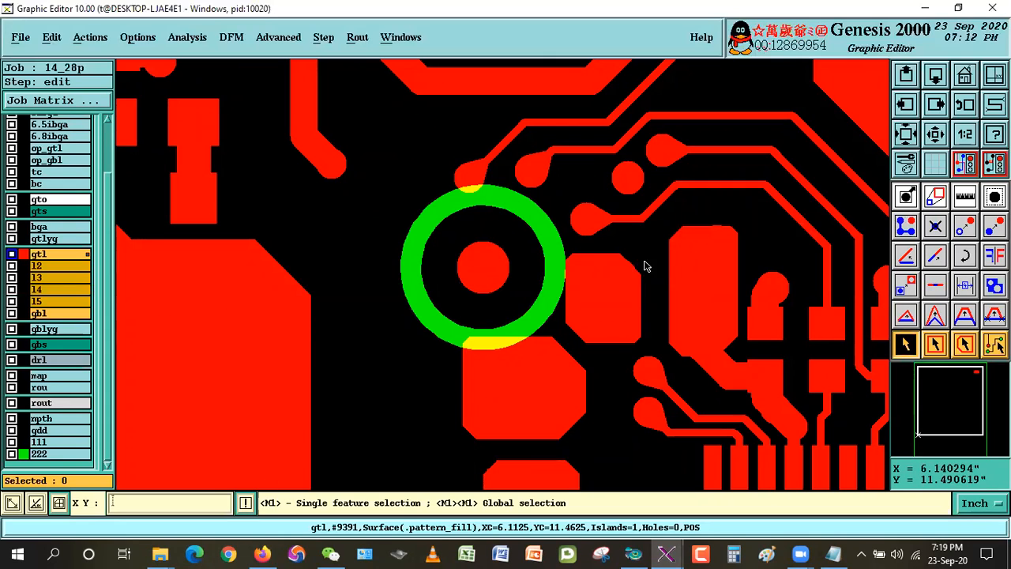
{"action": "left_click", "coordinate": [586, 276]}
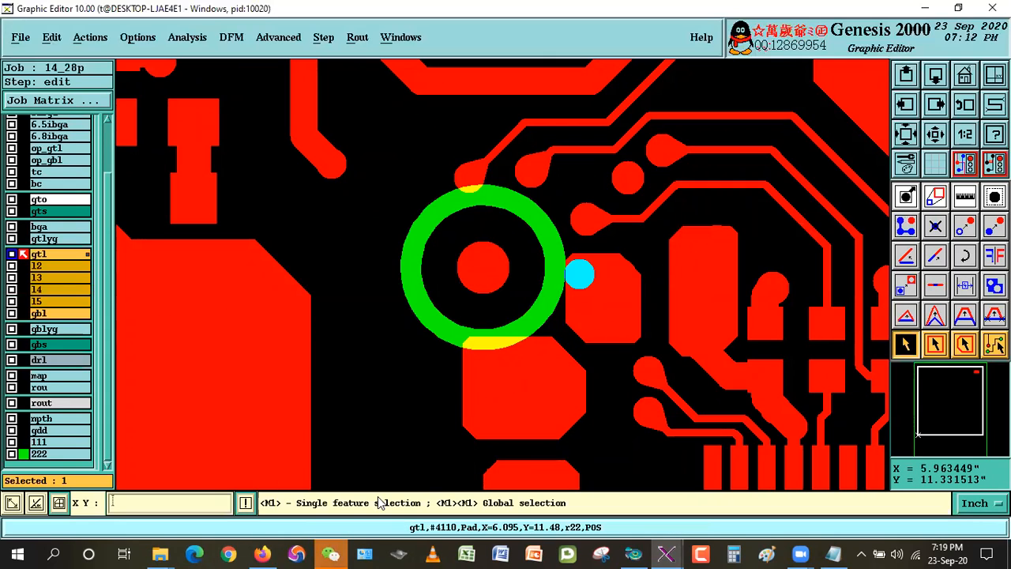
{"action": "left_click", "coordinate": [331, 553]}
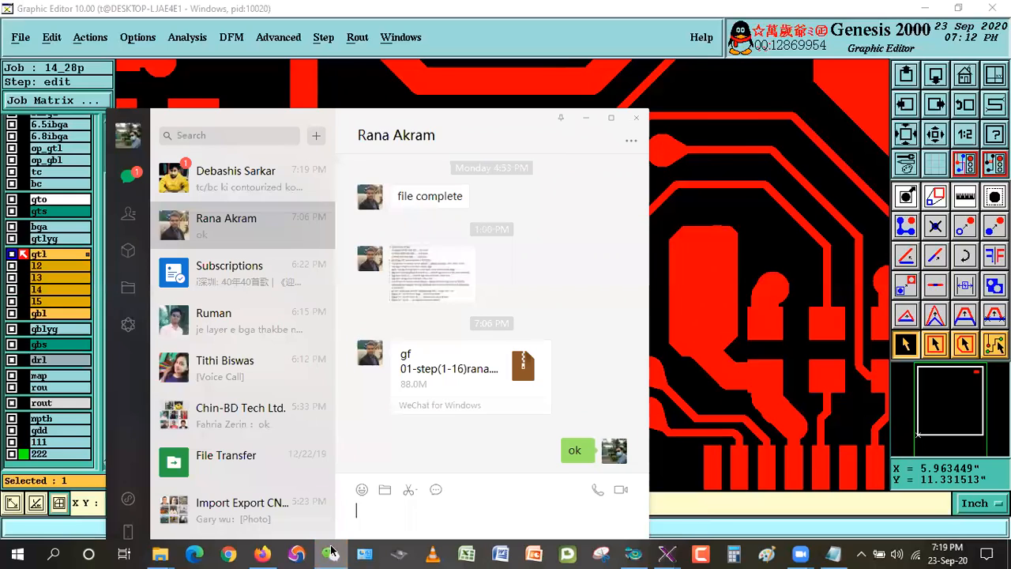
{"action": "left_click", "coordinate": [332, 553]}
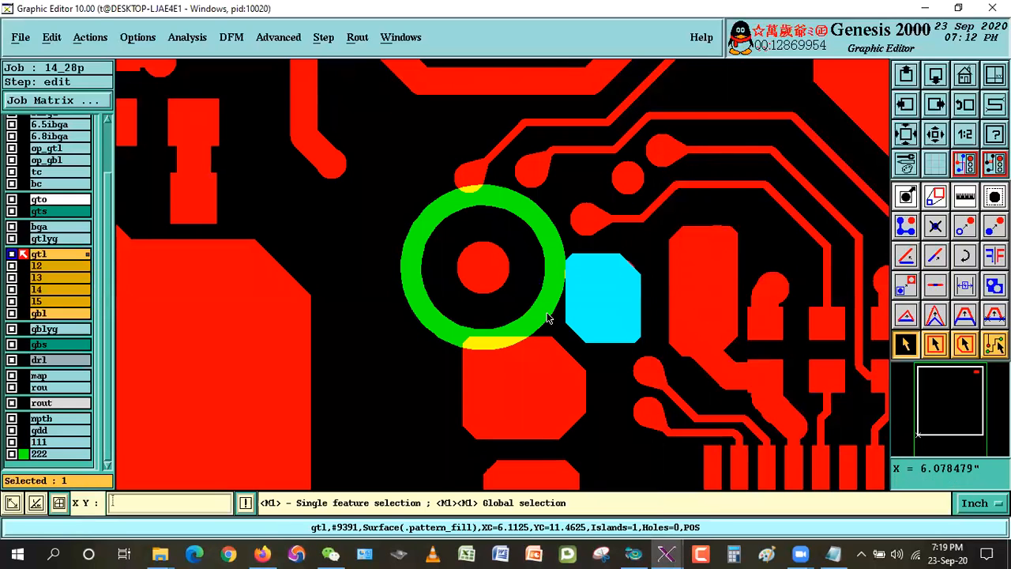
{"action": "left_click", "coordinate": [401, 390]}
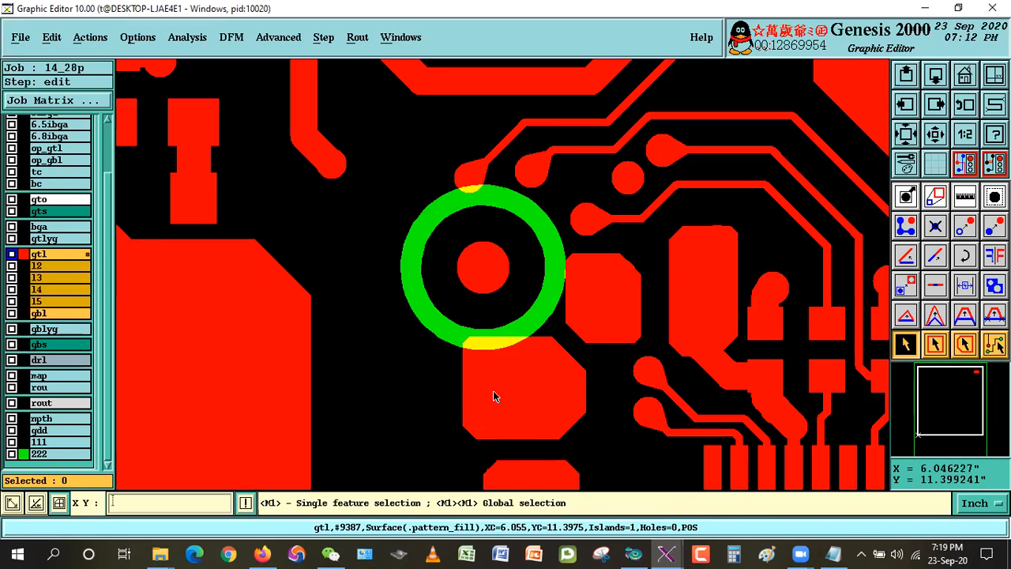
{"action": "left_click", "coordinate": [470, 373]}
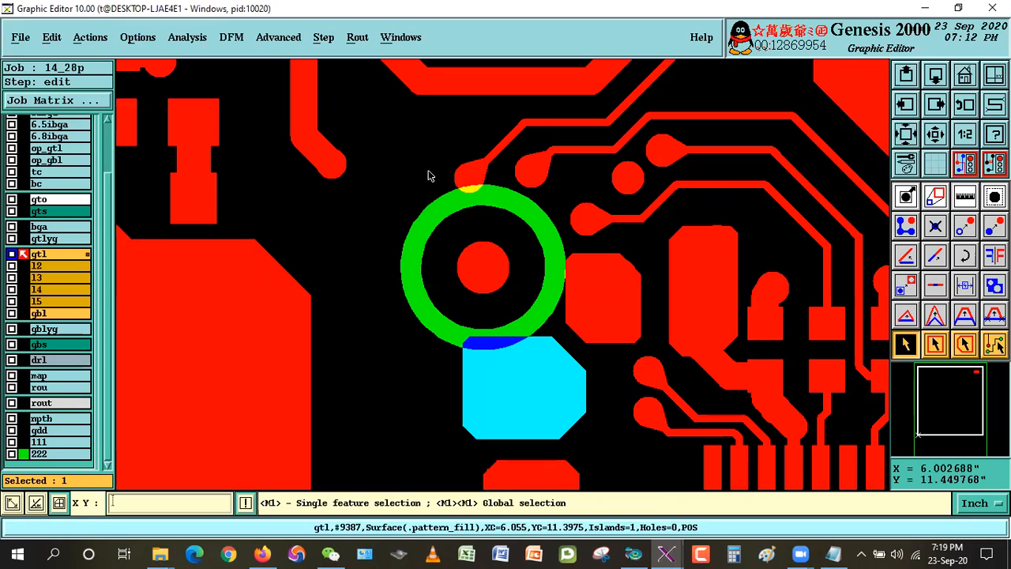
{"action": "left_click", "coordinate": [396, 413]}
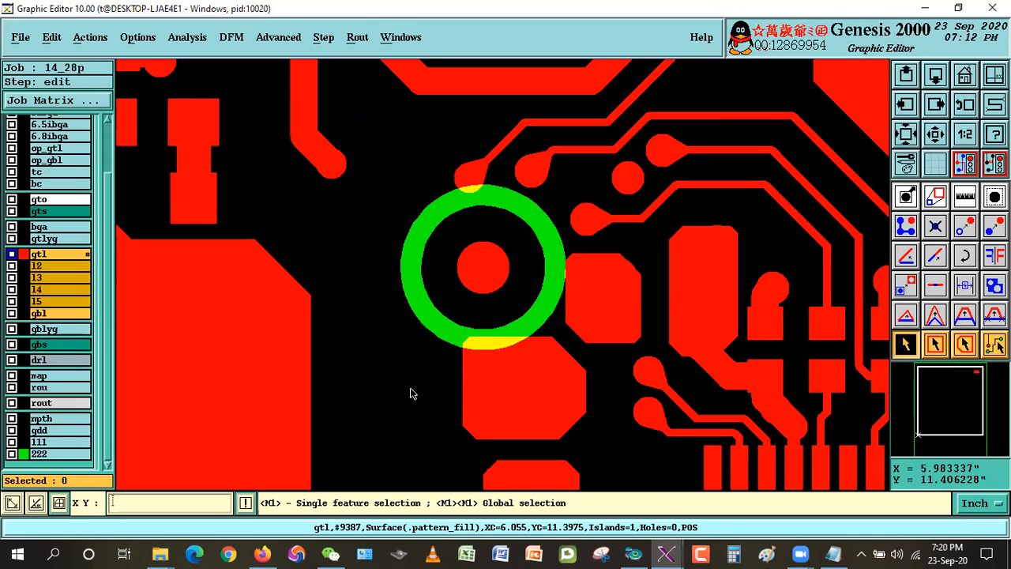
Step: Copy the gtl surface below the upper-right ring to layer 222, inverted and resized by 20 ml
{"action": "left_click", "coordinate": [475, 363]}
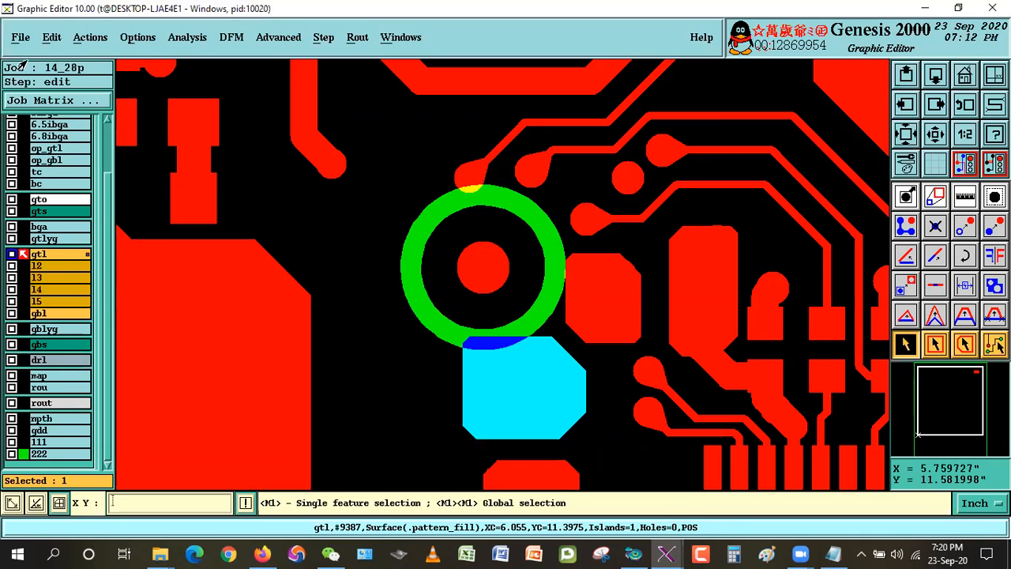
{"action": "left_click", "coordinate": [51, 37]}
{"action": "mouse_move", "coordinate": [142, 118]}
{"action": "left_click", "coordinate": [220, 142]}
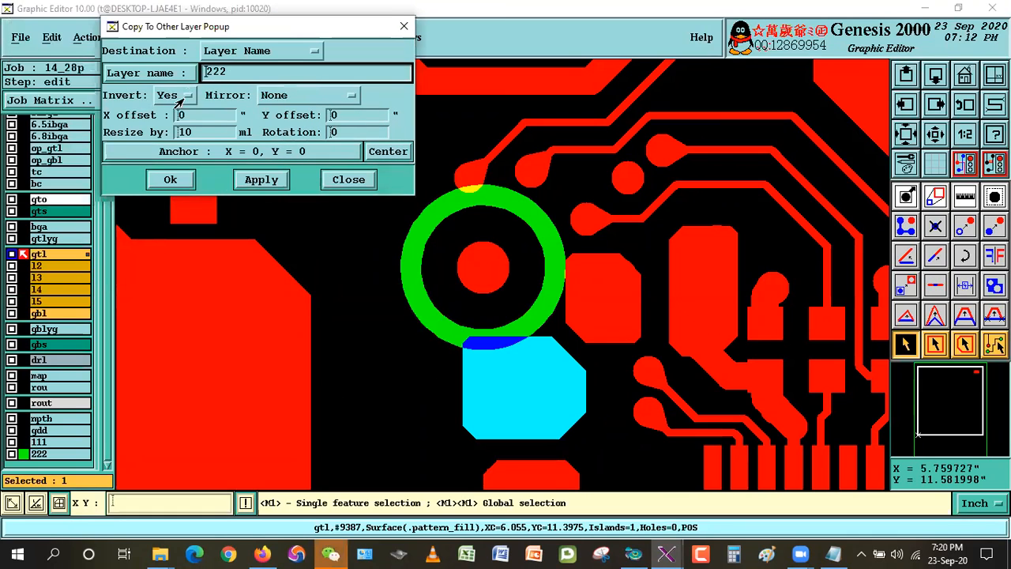
{"action": "left_click", "coordinate": [194, 115]}
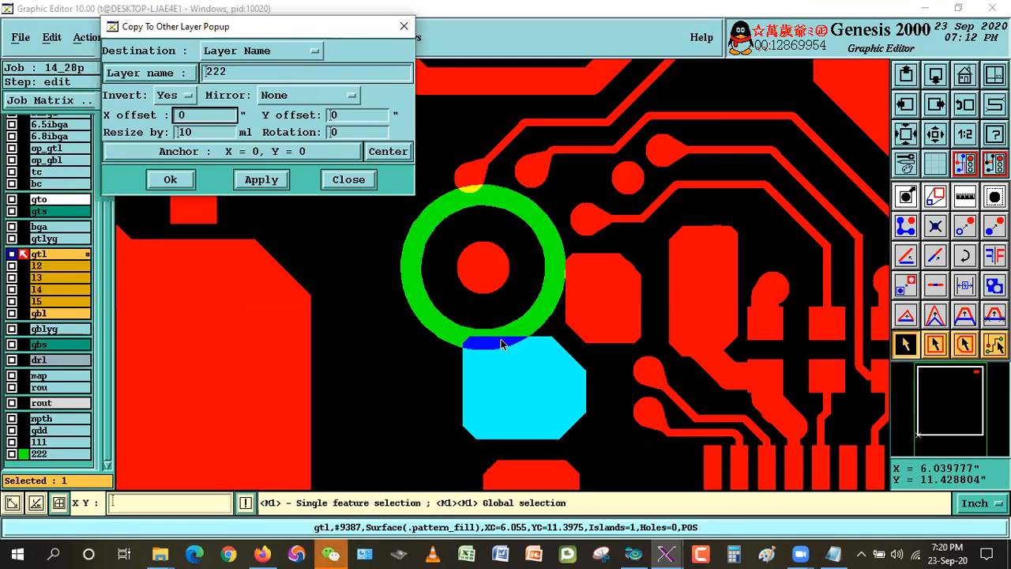
{"action": "left_click", "coordinate": [197, 134]}
{"action": "double_click", "coordinate": [197, 136]}
{"action": "type", "text": "2"}
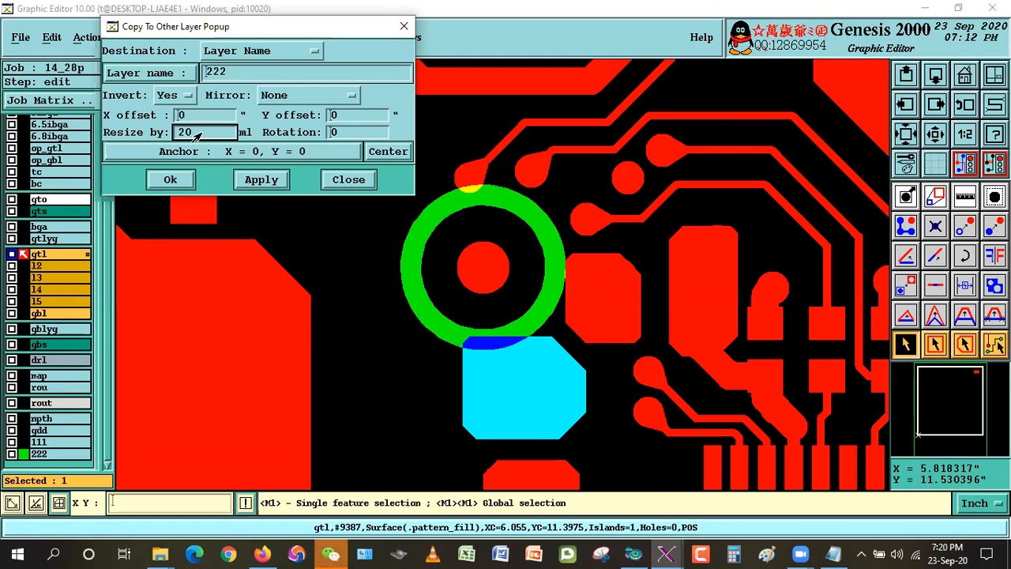
{"action": "type", "text": "0"}
{"action": "key", "text": "Tab"}
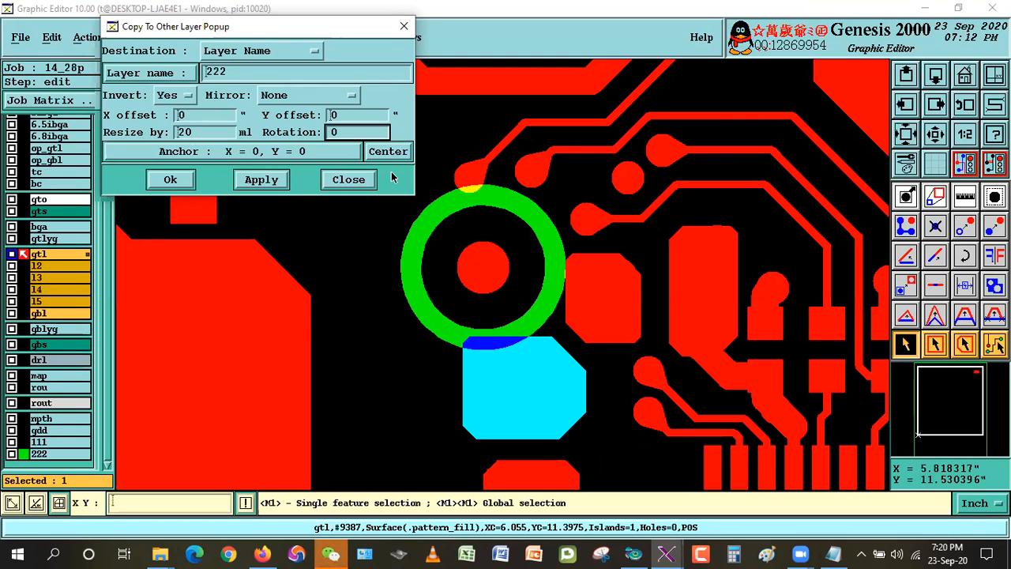
{"action": "left_click", "coordinate": [261, 180]}
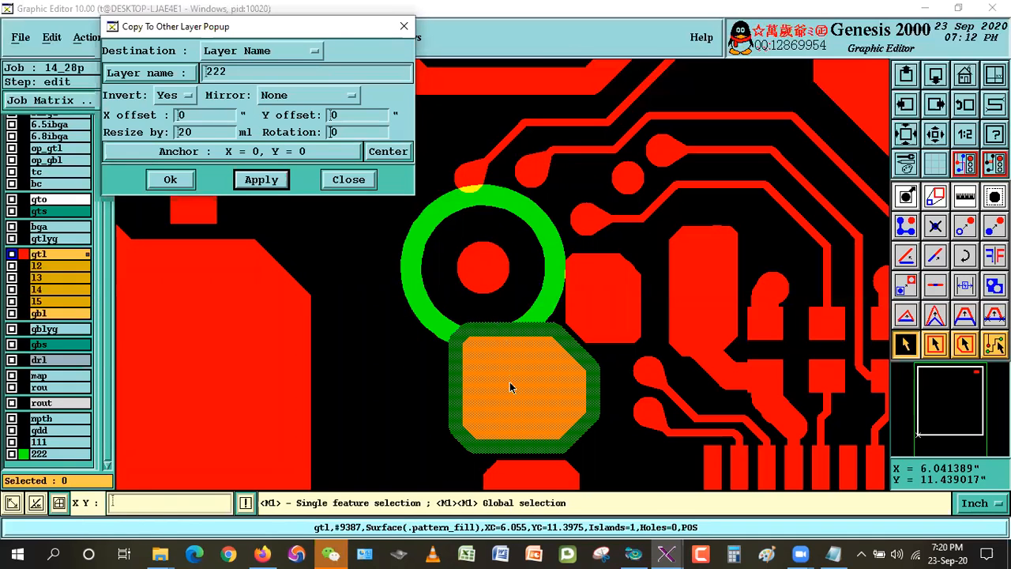
Step: Copy the gtl surface immediately right of the upper-right ring to layer 222 with invert on and a 20 ml resize
{"action": "left_click", "coordinate": [902, 342]}
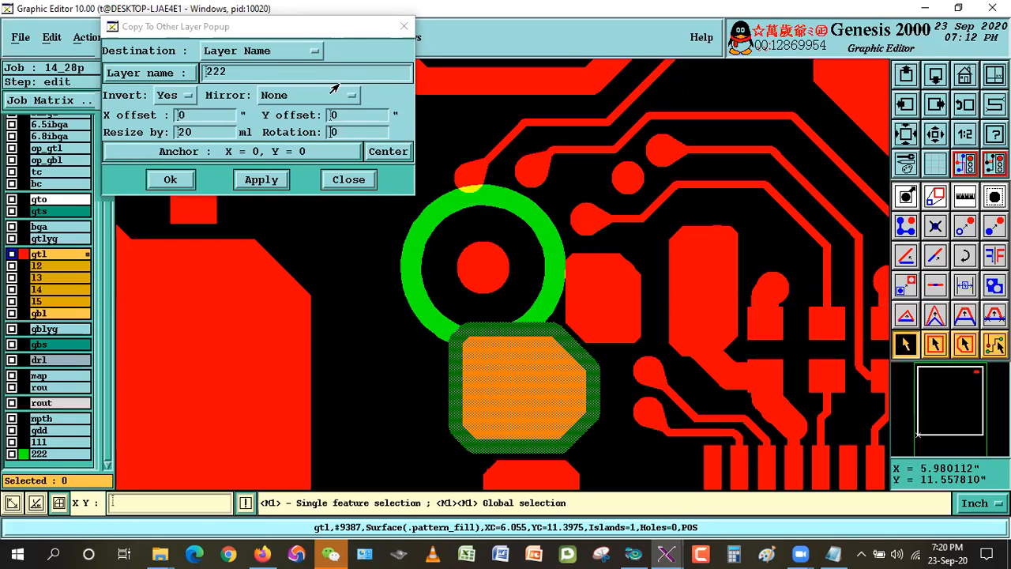
{"action": "left_click_drag", "start_coordinate": [323, 27], "coordinate": [237, 18]}
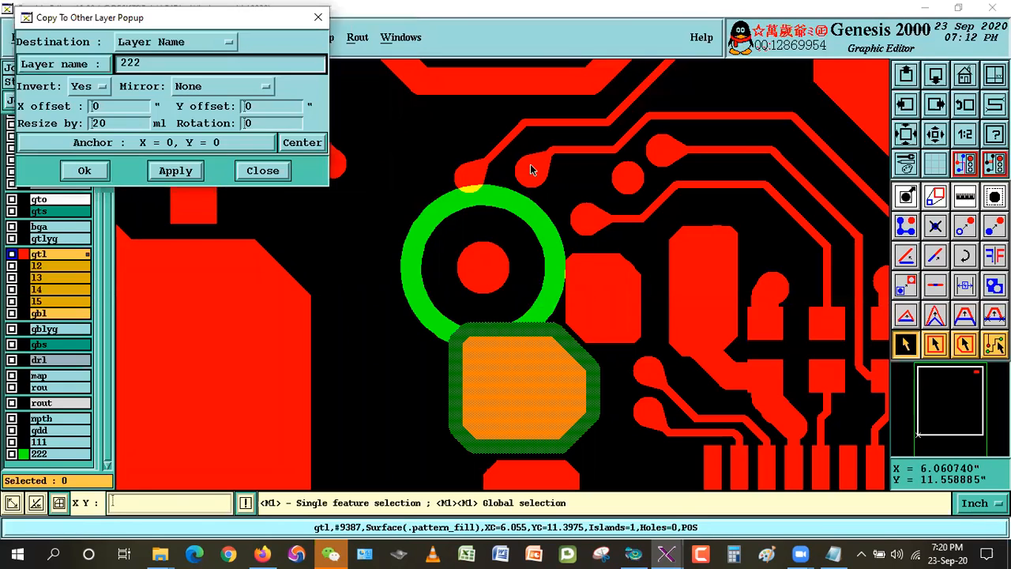
{"action": "left_click", "coordinate": [570, 301]}
{"action": "left_click", "coordinate": [173, 170]}
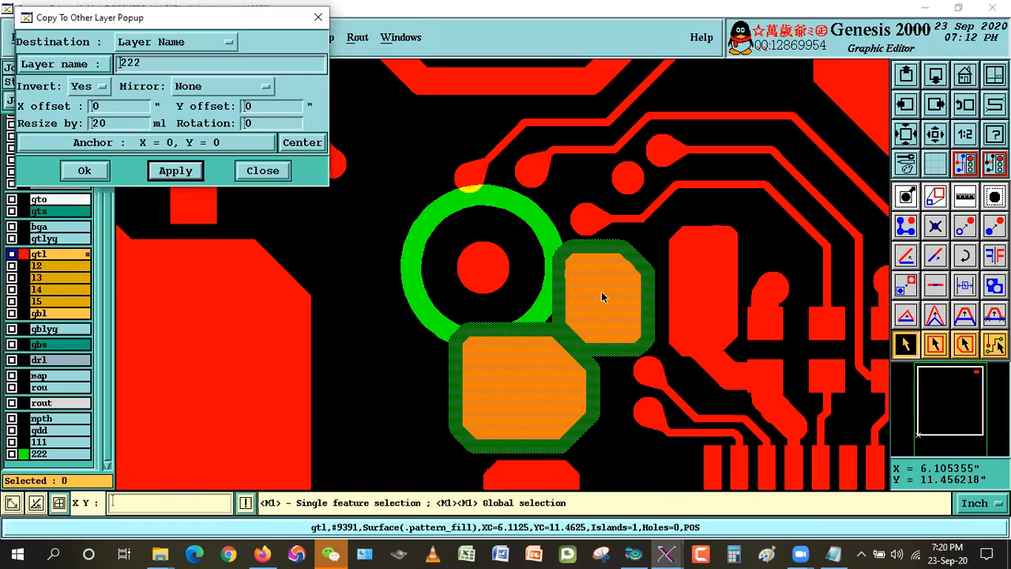
Step: Copy the teardrop pad and trace above the ring and the two neighbouring round pads inverted to layer 222, resized by 20 ml
{"action": "left_click", "coordinate": [473, 192]}
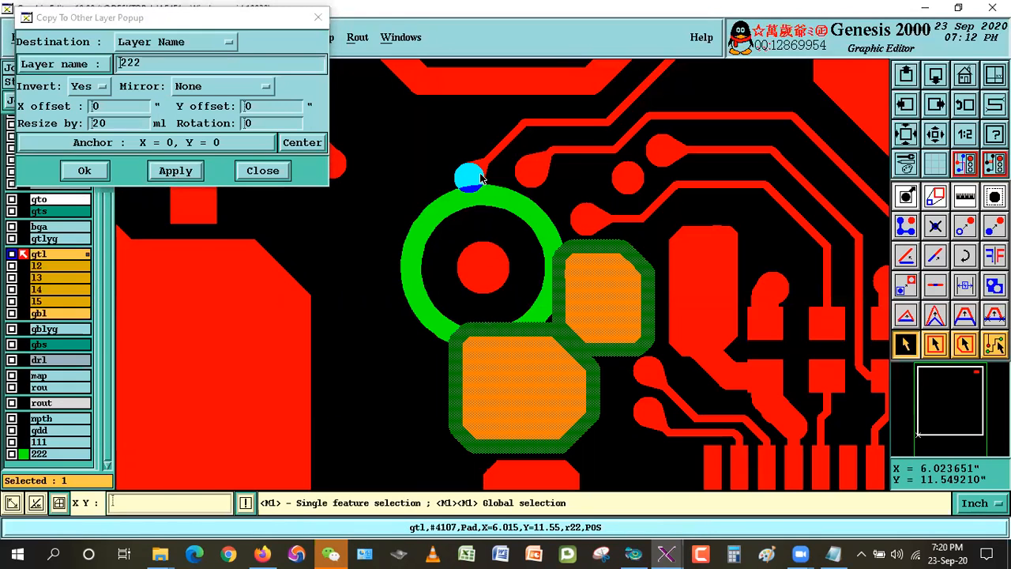
{"action": "left_click", "coordinate": [481, 178]}
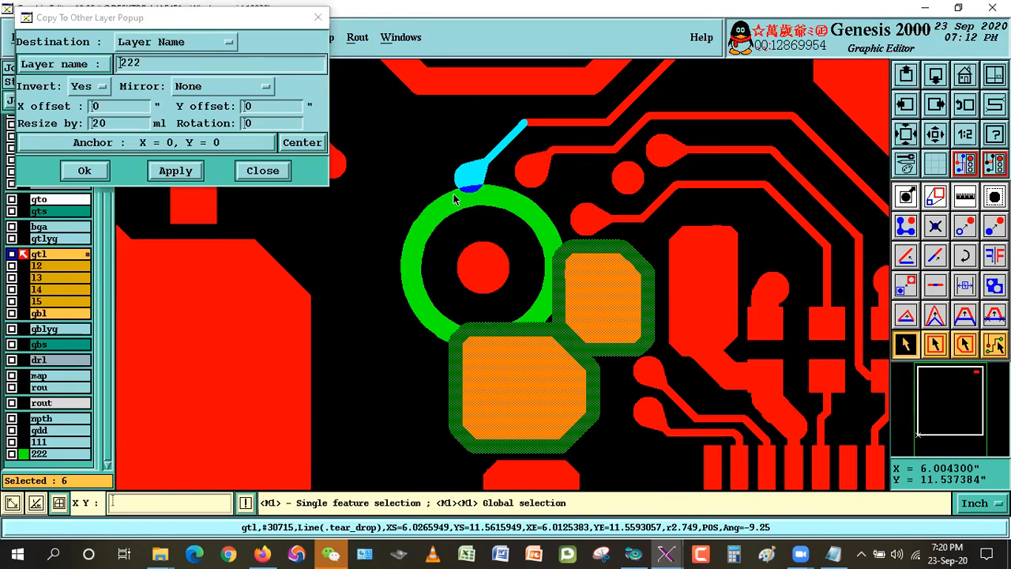
{"action": "left_click", "coordinate": [180, 171]}
{"action": "left_click", "coordinate": [522, 180]}
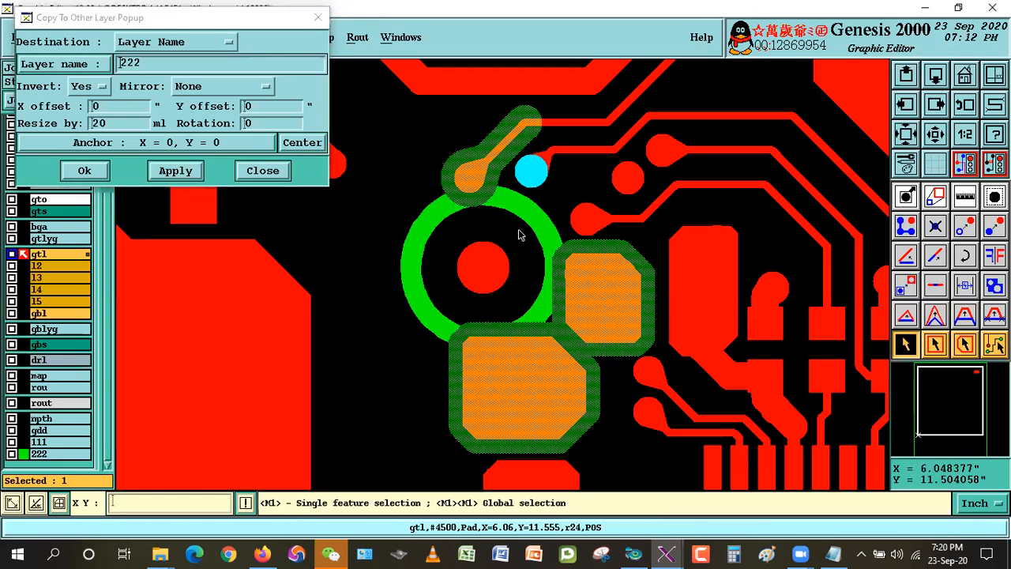
{"action": "left_click", "coordinate": [189, 174]}
{"action": "left_click", "coordinate": [580, 222]}
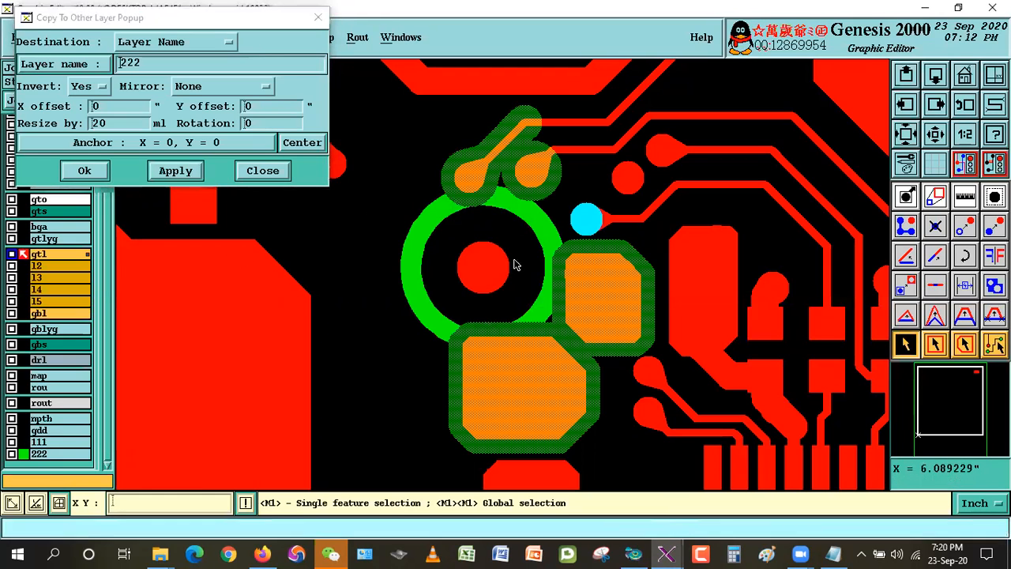
{"action": "left_click", "coordinate": [171, 171]}
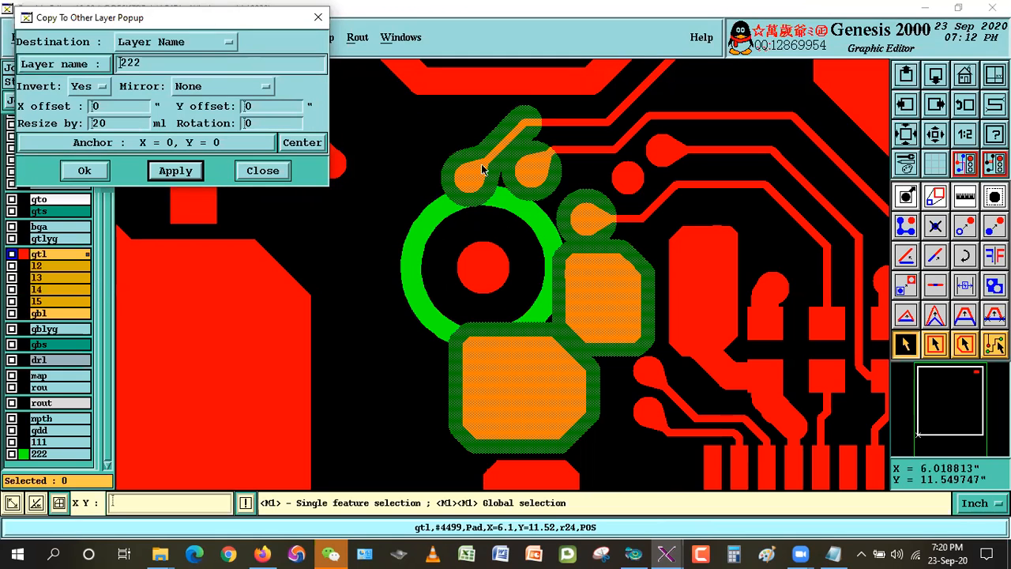
Step: At the upper-left ring, copy the short diagonal trace segment, the large surface above and the nearest long diagonal line inverted to layer 222, resized by 20 ml
{"action": "left_click", "coordinate": [934, 134]}
{"action": "left_click", "coordinate": [934, 134]}
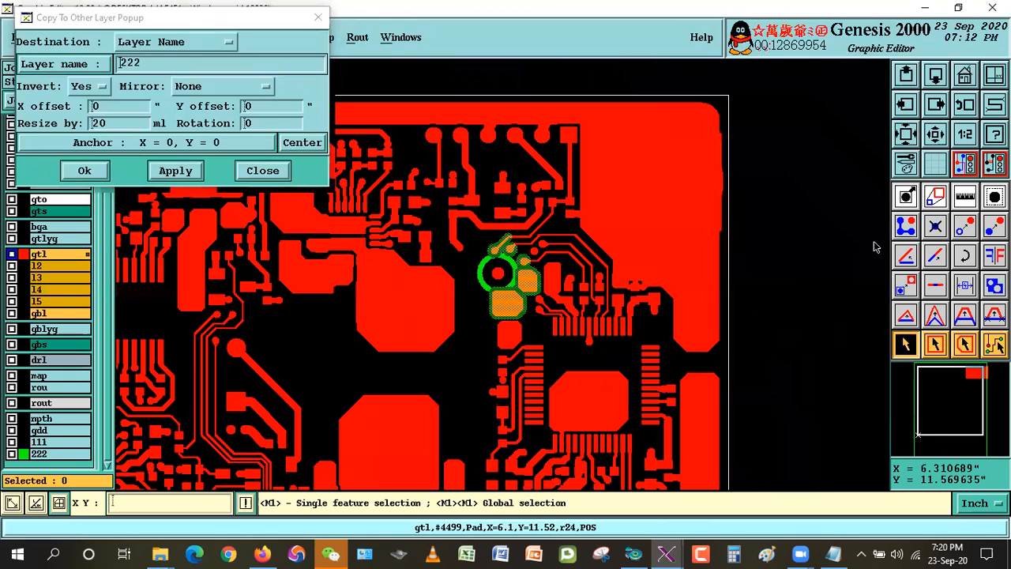
{"action": "left_click", "coordinate": [934, 135]}
{"action": "left_click", "coordinate": [934, 136]}
{"action": "left_click", "coordinate": [934, 136]}
{"action": "right_click", "coordinate": [330, 281]}
{"action": "left_click", "coordinate": [348, 305]}
{"action": "left_click", "coordinate": [247, 258]}
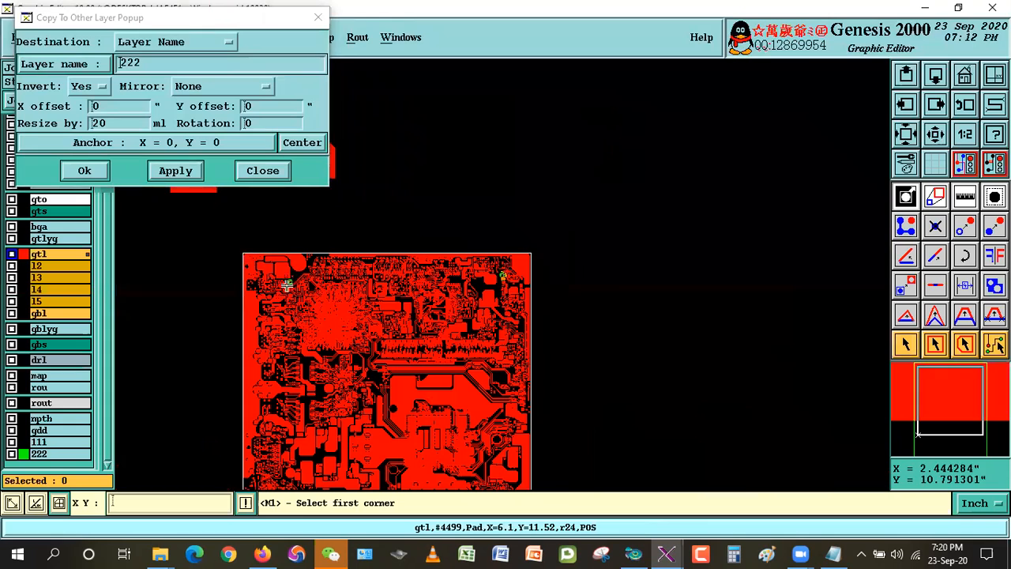
{"action": "left_click", "coordinate": [317, 303]}
{"action": "left_click", "coordinate": [467, 210]}
{"action": "left_click", "coordinate": [659, 329]}
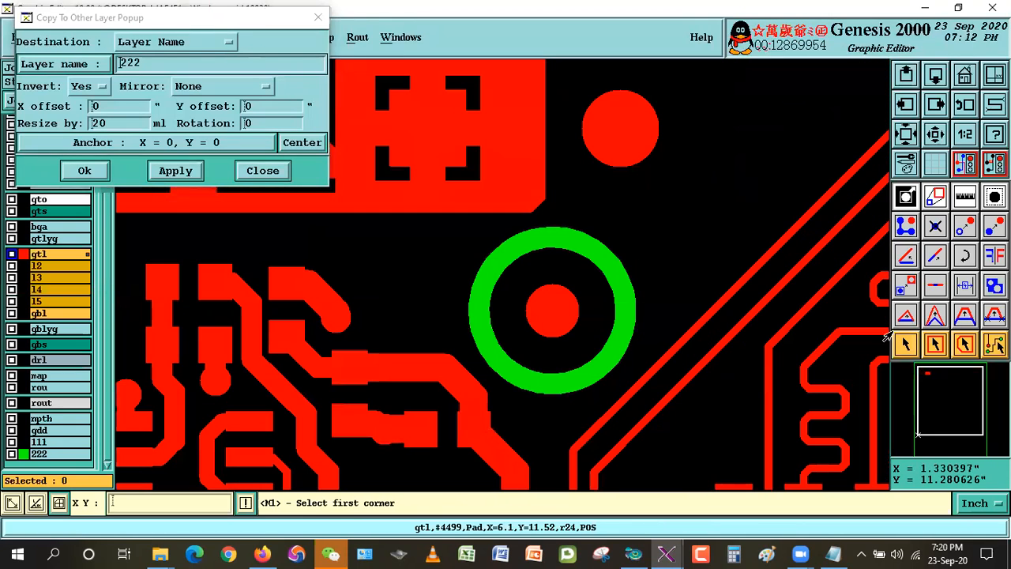
{"action": "key", "text": "Escape"}
{"action": "left_click", "coordinate": [472, 385]}
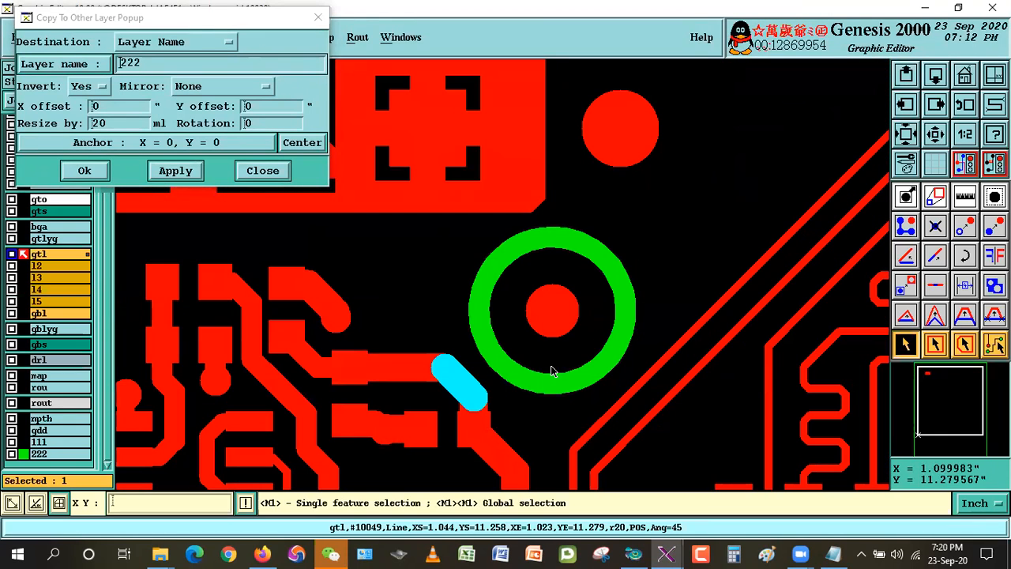
{"action": "left_click", "coordinate": [520, 212]}
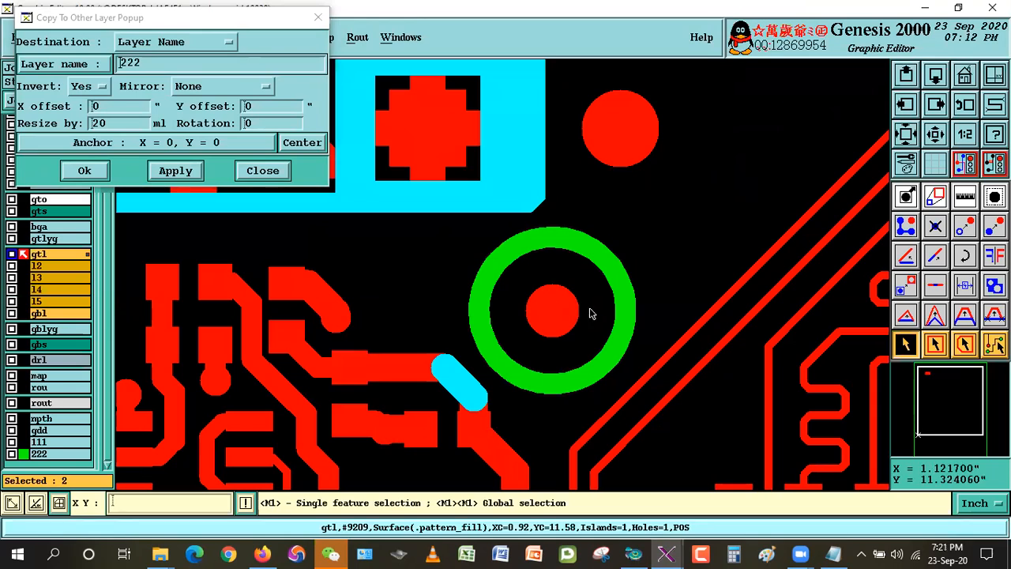
{"action": "left_click", "coordinate": [641, 377]}
{"action": "left_click", "coordinate": [172, 176]}
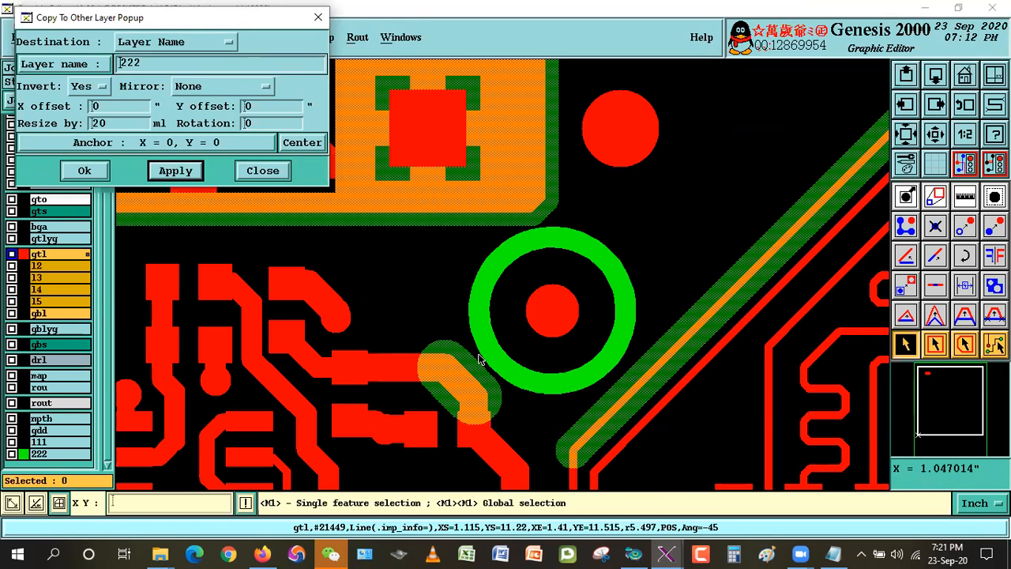
Step: Copy the large gtl surface below the lower-left ring to layer 222, inverted and resized by 20 ml
{"action": "left_click", "coordinate": [935, 135]}
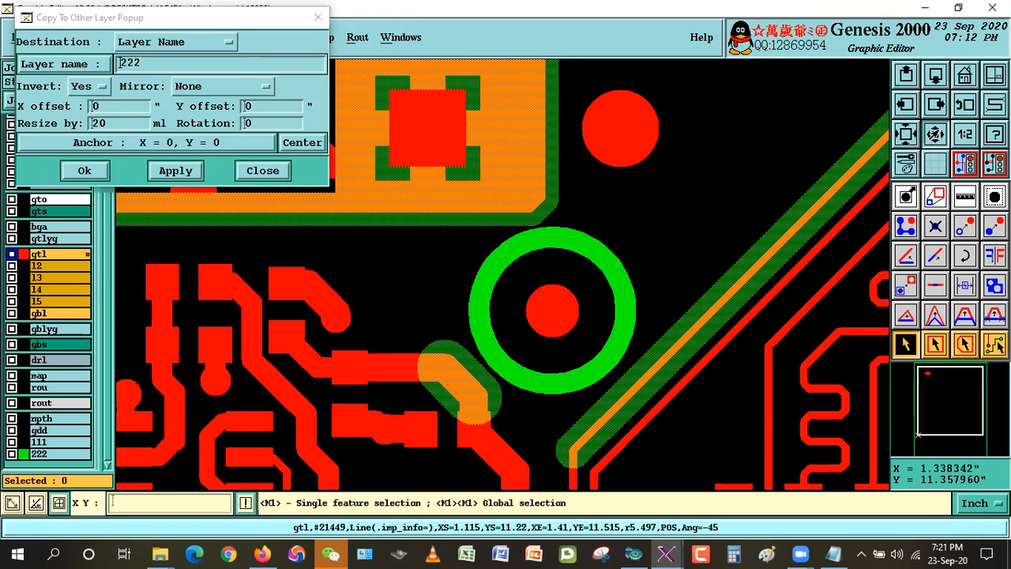
{"action": "right_click", "coordinate": [661, 351]}
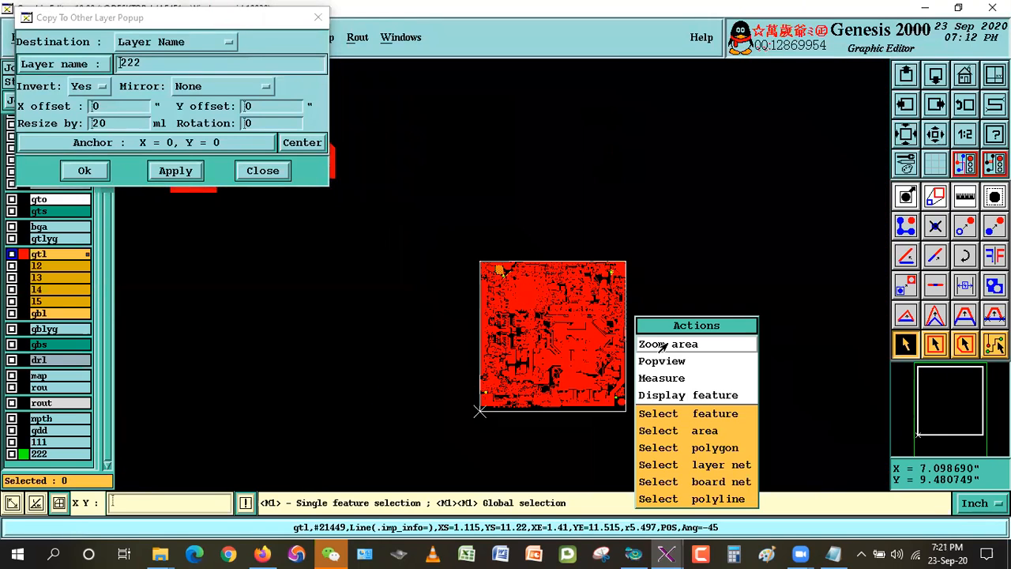
{"action": "left_click", "coordinate": [663, 343]}
{"action": "left_click", "coordinate": [464, 371]}
{"action": "left_click", "coordinate": [506, 413]}
{"action": "left_click", "coordinate": [448, 229]}
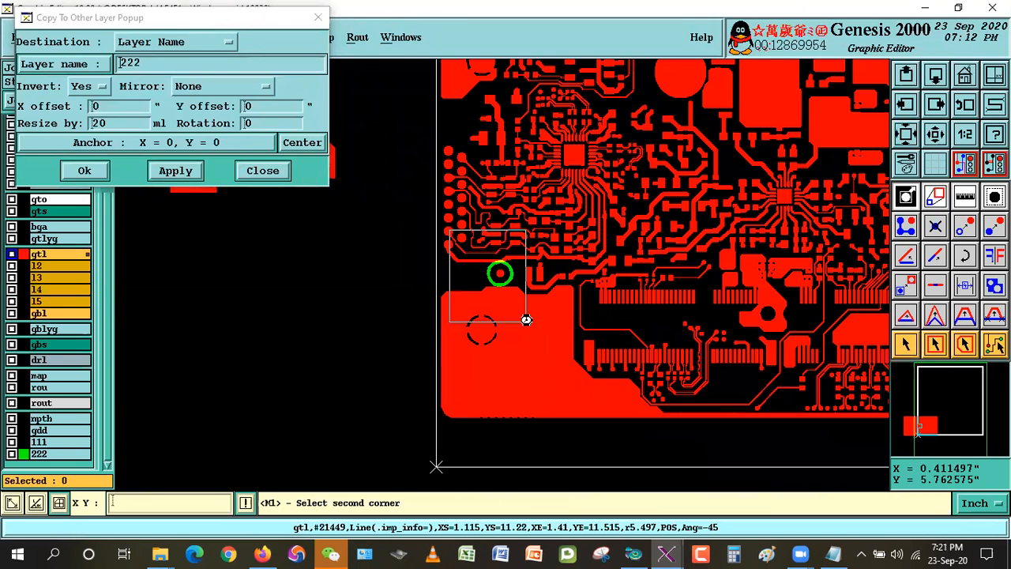
{"action": "left_click", "coordinate": [534, 327]}
{"action": "left_click", "coordinate": [403, 144]}
{"action": "left_click", "coordinate": [713, 425]}
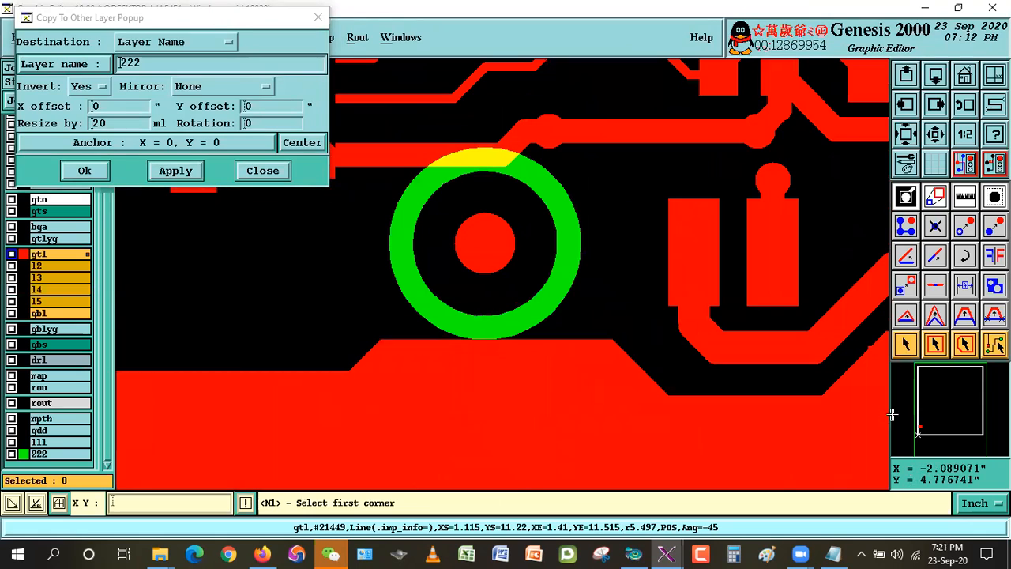
{"action": "left_click", "coordinate": [905, 346]}
{"action": "left_click", "coordinate": [477, 352]}
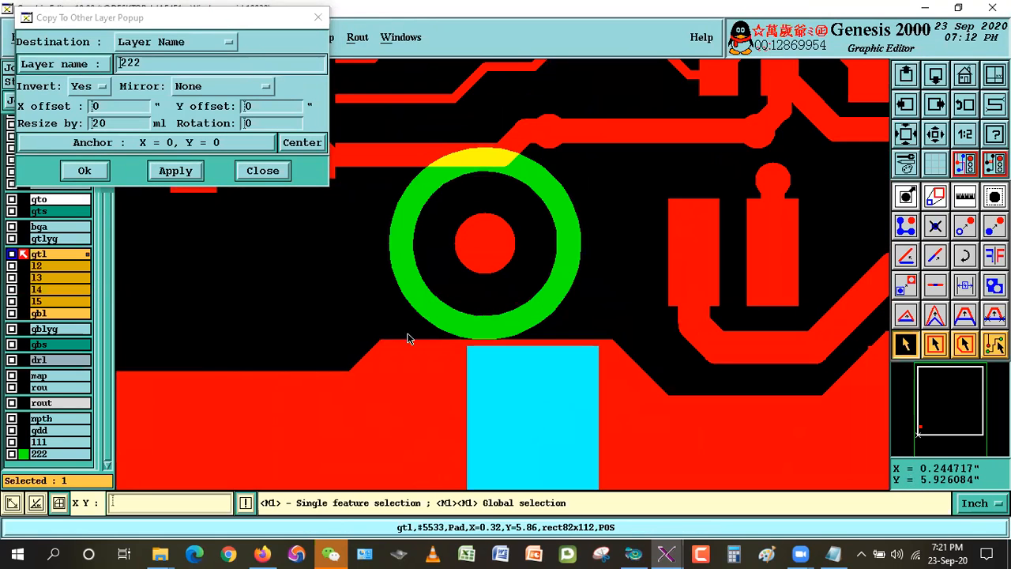
{"action": "left_click", "coordinate": [431, 319]}
{"action": "left_click", "coordinate": [193, 176]}
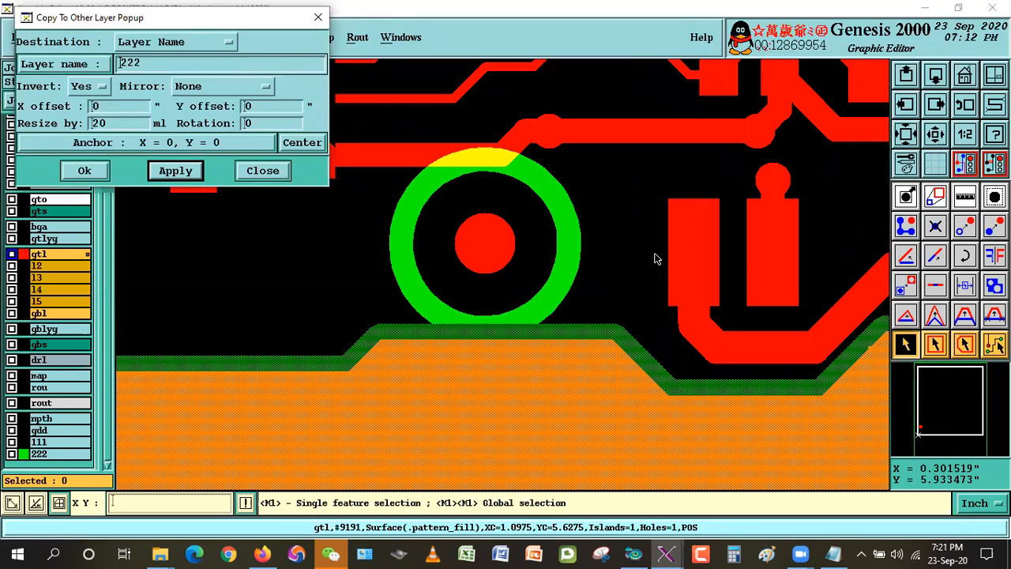
Step: Copy the horizontal trace and short diagonal segment above the lower-left ring inverted to layer 222, resized by 20 ml
{"action": "left_click", "coordinate": [418, 156]}
{"action": "left_click", "coordinate": [181, 176]}
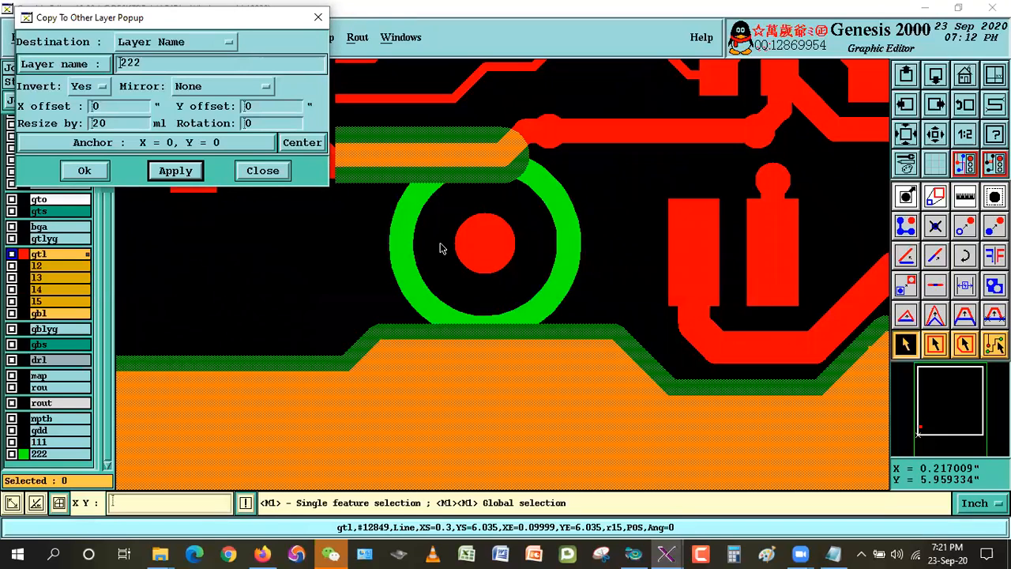
{"action": "left_click", "coordinate": [514, 161]}
{"action": "left_click", "coordinate": [177, 171]}
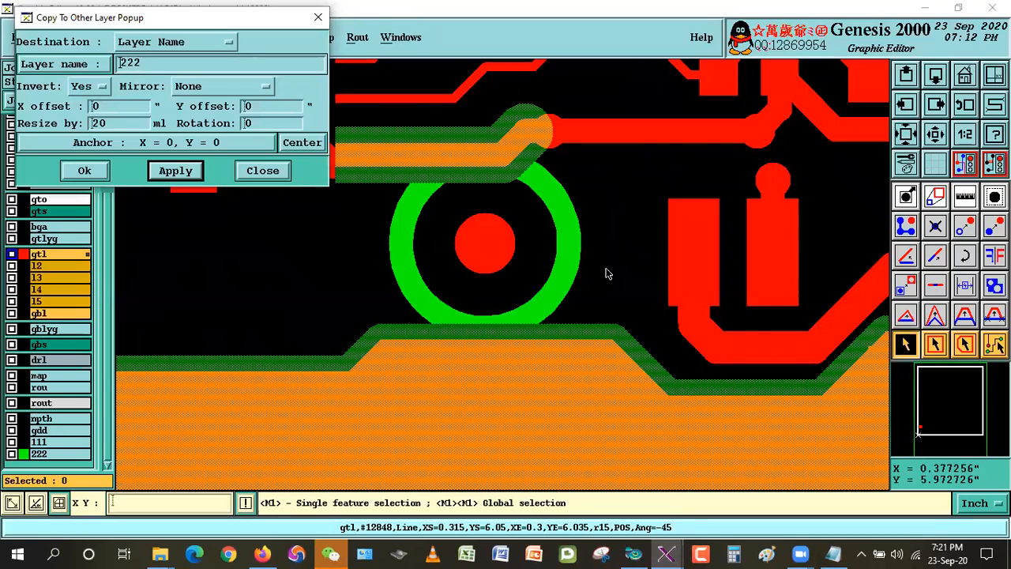
Step: At the lower-right ring, copy the large gtl surface on its left side to layer 222, inverted and resized by 20 ml
{"action": "left_click", "coordinate": [932, 134]}
{"action": "left_click", "coordinate": [932, 134]}
{"action": "left_click", "coordinate": [932, 134]}
{"action": "left_click", "coordinate": [932, 134]}
{"action": "left_click", "coordinate": [932, 134]}
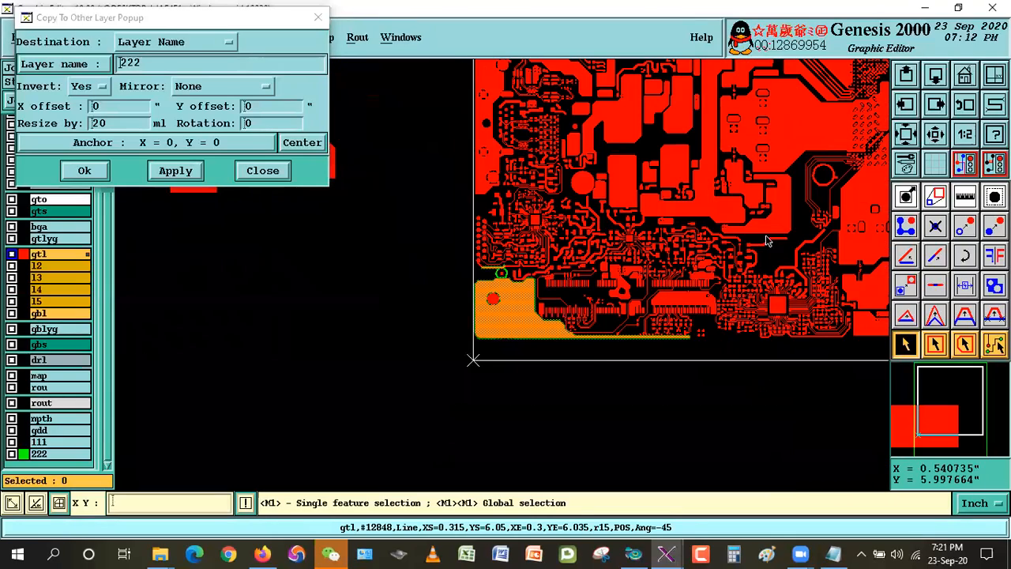
{"action": "right_click", "coordinate": [786, 264]}
{"action": "left_click", "coordinate": [797, 266]}
{"action": "left_click", "coordinate": [780, 264]}
{"action": "left_click", "coordinate": [819, 307]}
{"action": "left_click", "coordinate": [362, 147]}
{"action": "left_click_drag", "start_coordinate": [621, 340], "coordinate": [661, 400]}
{"action": "left_click", "coordinate": [661, 400]}
{"action": "key", "text": "Escape"}
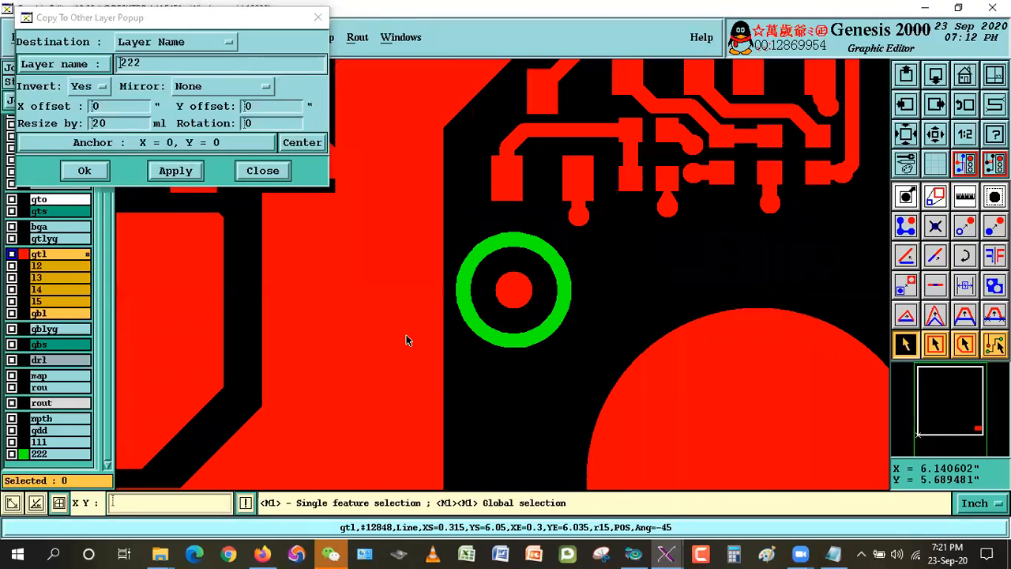
{"action": "left_click", "coordinate": [295, 232]}
{"action": "left_click", "coordinate": [175, 171]}
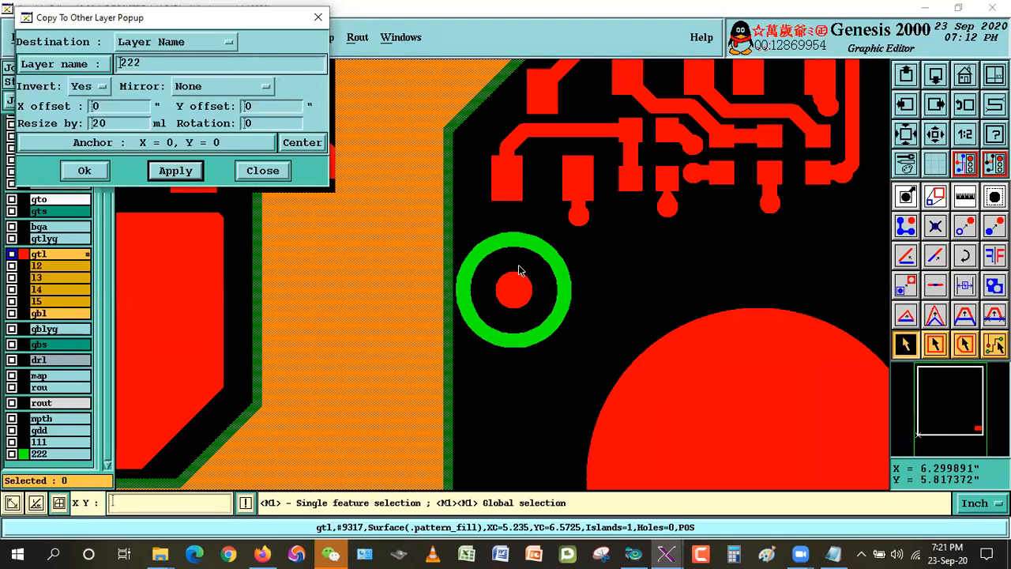
Step: Make layer 222 the work layer and bring the lower-left ring into close view
{"action": "right_click", "coordinate": [701, 243]}
{"action": "left_click", "coordinate": [743, 274]}
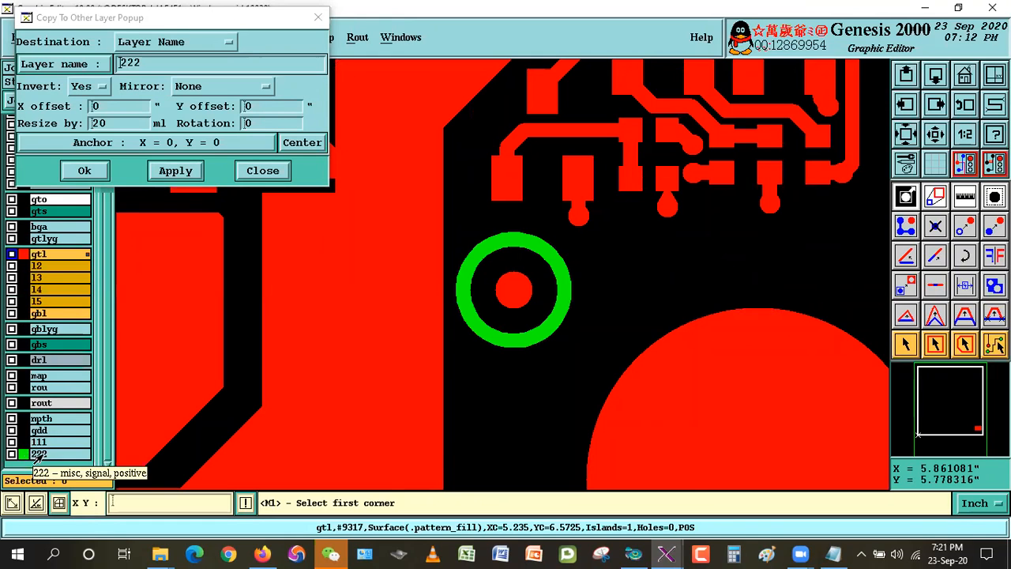
{"action": "left_click", "coordinate": [39, 456]}
{"action": "left_click", "coordinate": [964, 69]}
{"action": "right_click", "coordinate": [461, 166]}
{"action": "left_click", "coordinate": [490, 195]}
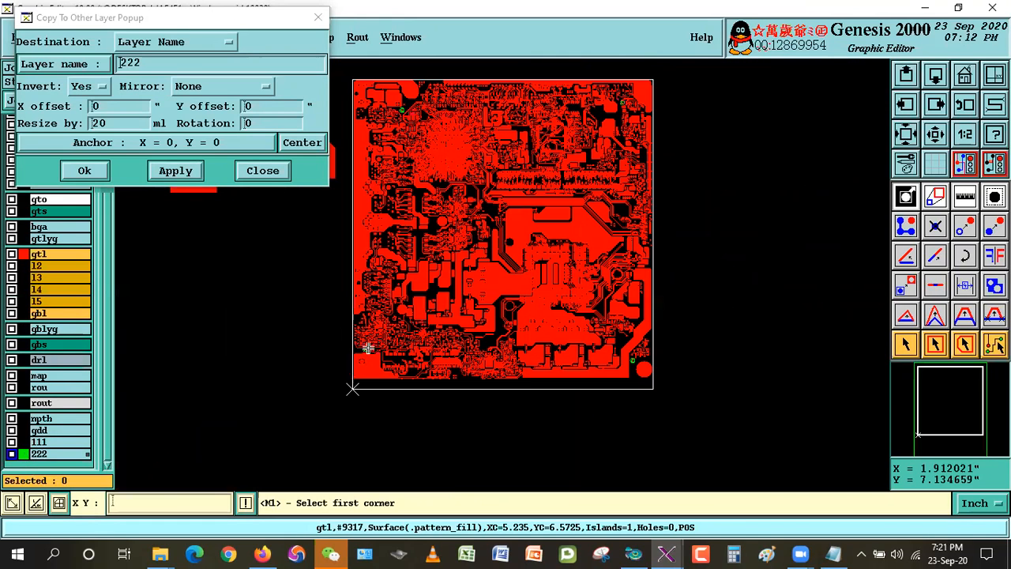
{"action": "left_click", "coordinate": [396, 368]}
{"action": "left_click", "coordinate": [340, 334]}
{"action": "left_click", "coordinate": [425, 199]}
{"action": "left_click", "coordinate": [560, 366]}
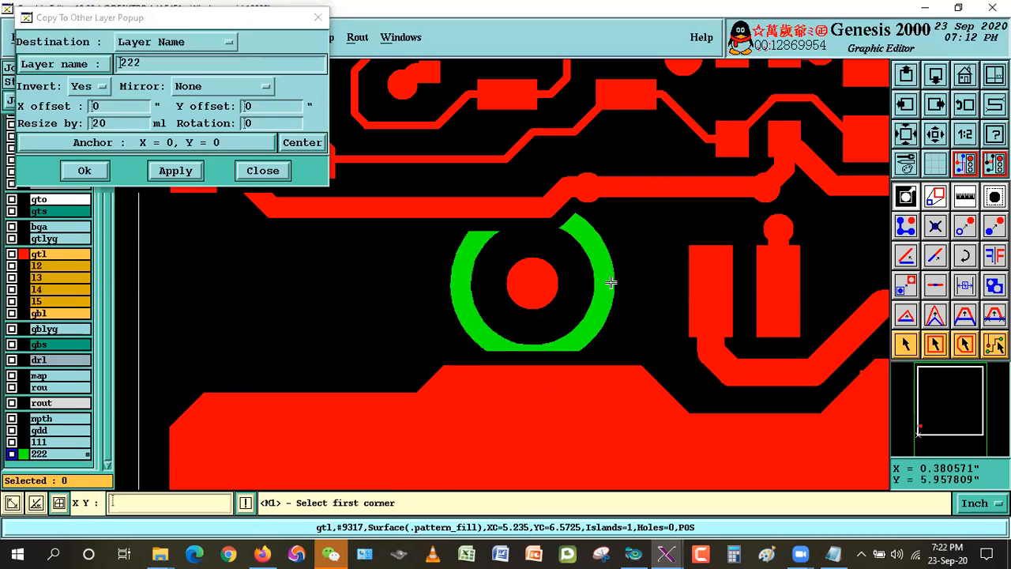
Step: Add a negative polygon surface over the thinned bottom section of the lower-left ring to cut it out
{"action": "left_click", "coordinate": [906, 196]}
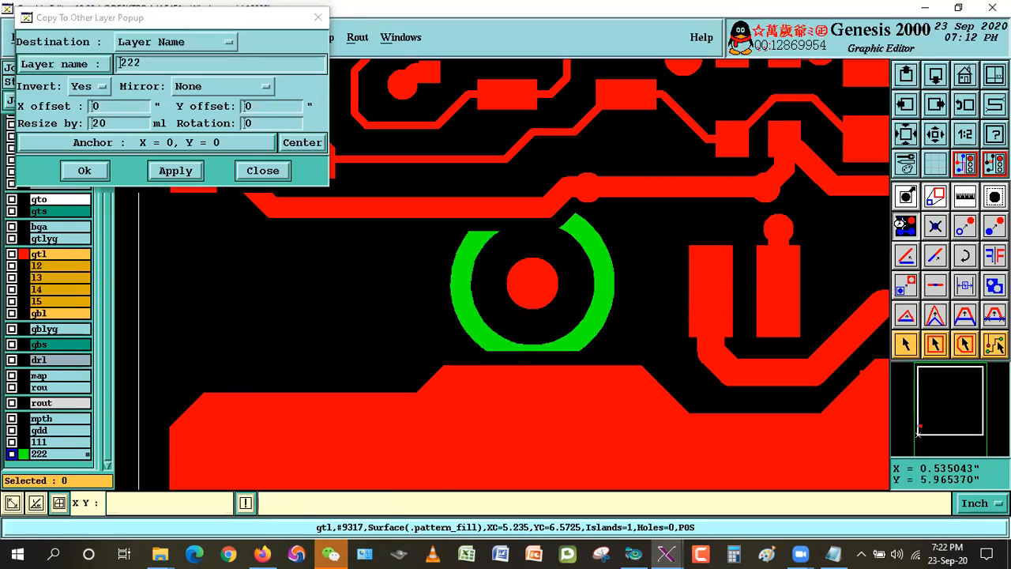
{"action": "left_click", "coordinate": [849, 213]}
{"action": "left_click", "coordinate": [807, 259]}
{"action": "left_click", "coordinate": [770, 277]}
{"action": "left_click", "coordinate": [776, 289]}
{"action": "left_click", "coordinate": [764, 304]}
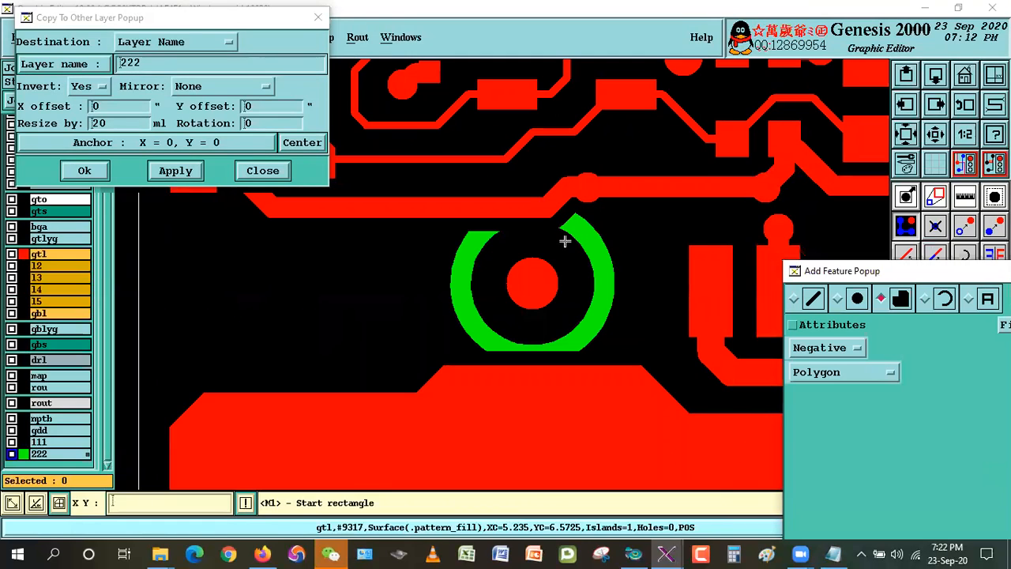
{"action": "left_click", "coordinate": [475, 361]}
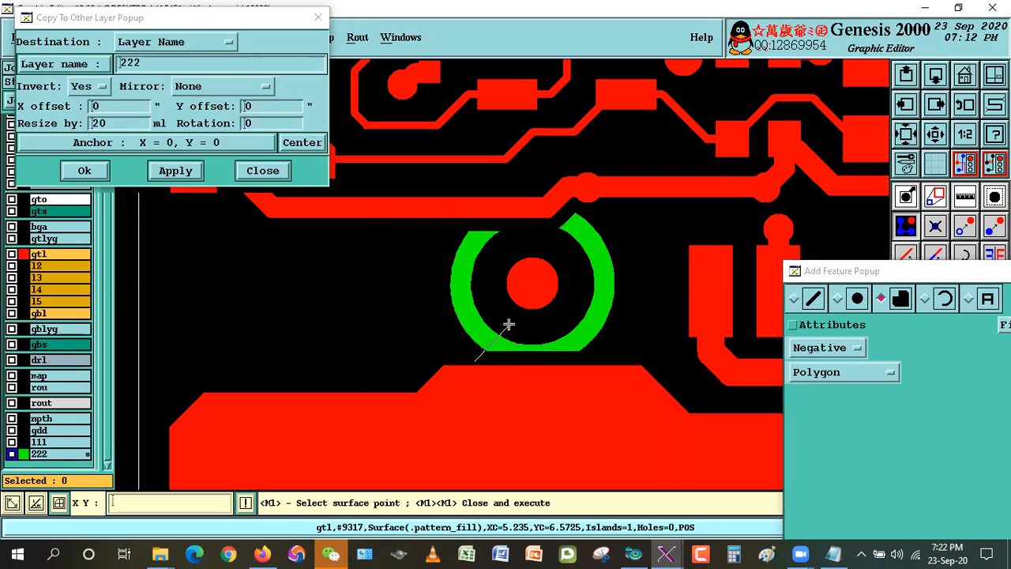
{"action": "left_click", "coordinate": [510, 324]}
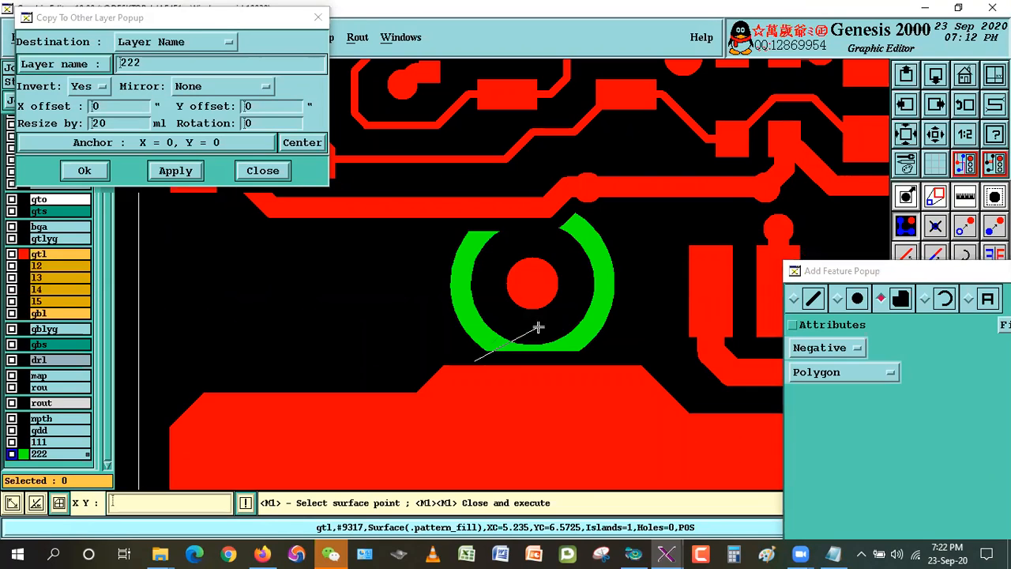
{"action": "left_click", "coordinate": [584, 356]}
{"action": "double_click", "coordinate": [565, 371]}
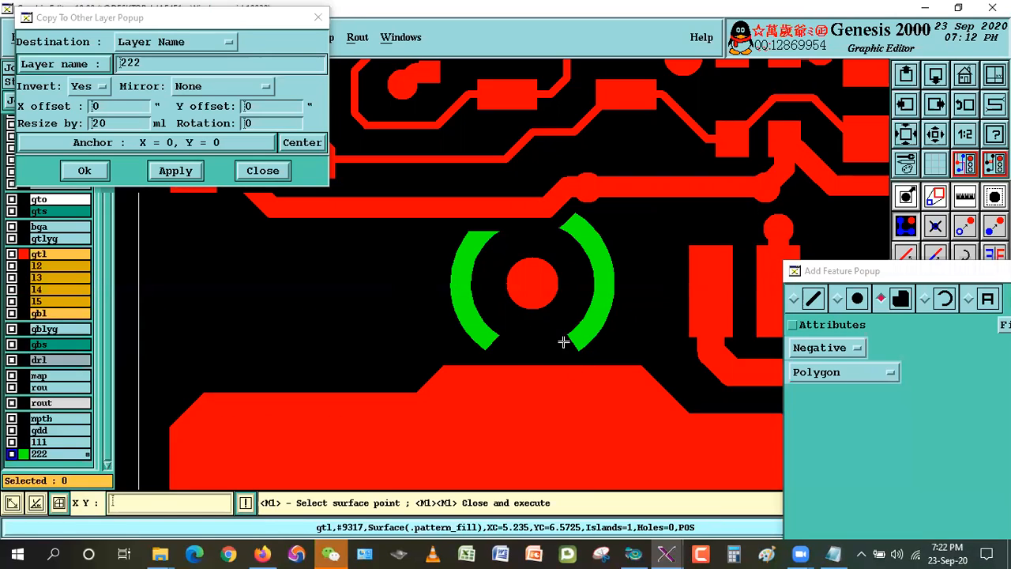
Step: Trim the upper end of the lower-left ring's left arc with another negative polygon surface
{"action": "left_click", "coordinate": [455, 217]}
{"action": "left_click", "coordinate": [497, 256]}
{"action": "double_click", "coordinate": [509, 227]}
Step: Measure between contours from the diagonal and horizontal traces to the right and left arcs of the lower-left ring
{"action": "left_click_drag", "start_coordinate": [1008, 269], "coordinate": [956, 328]}
{"action": "left_click", "coordinate": [965, 197]}
{"action": "left_click", "coordinate": [900, 248]}
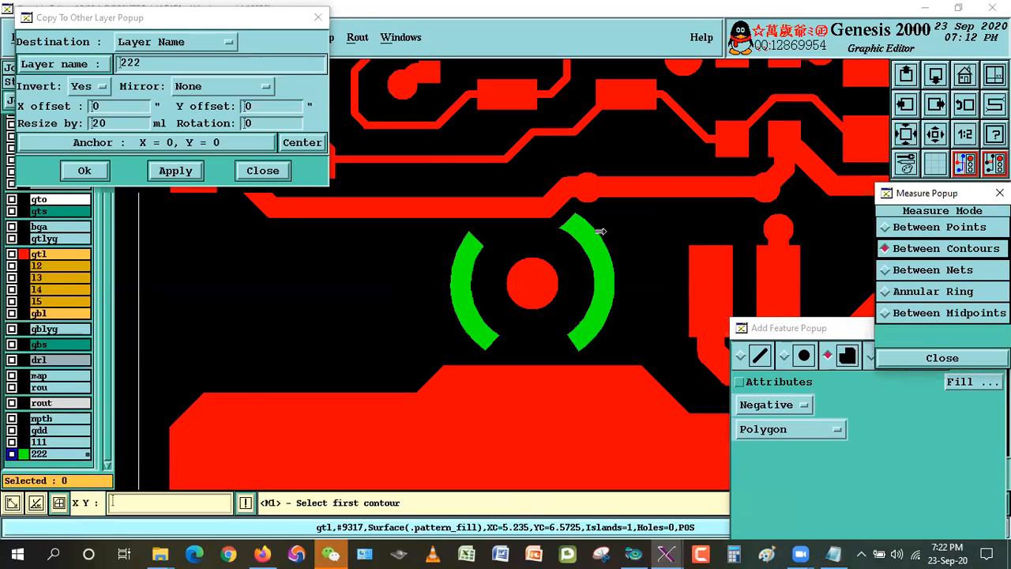
{"action": "left_click", "coordinate": [555, 206]}
{"action": "left_click", "coordinate": [557, 224]}
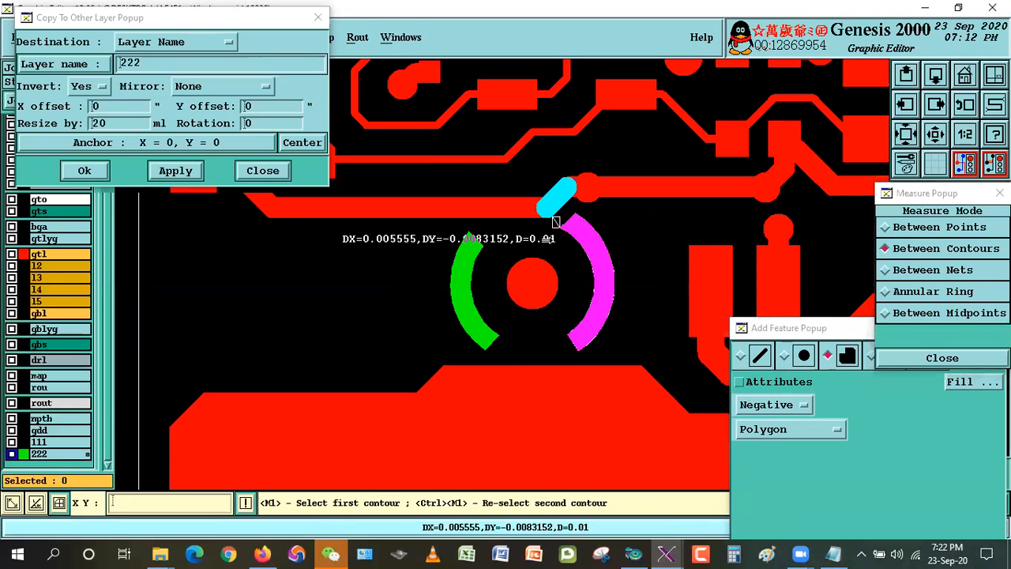
{"action": "left_click", "coordinate": [474, 212]}
{"action": "left_click", "coordinate": [463, 247]}
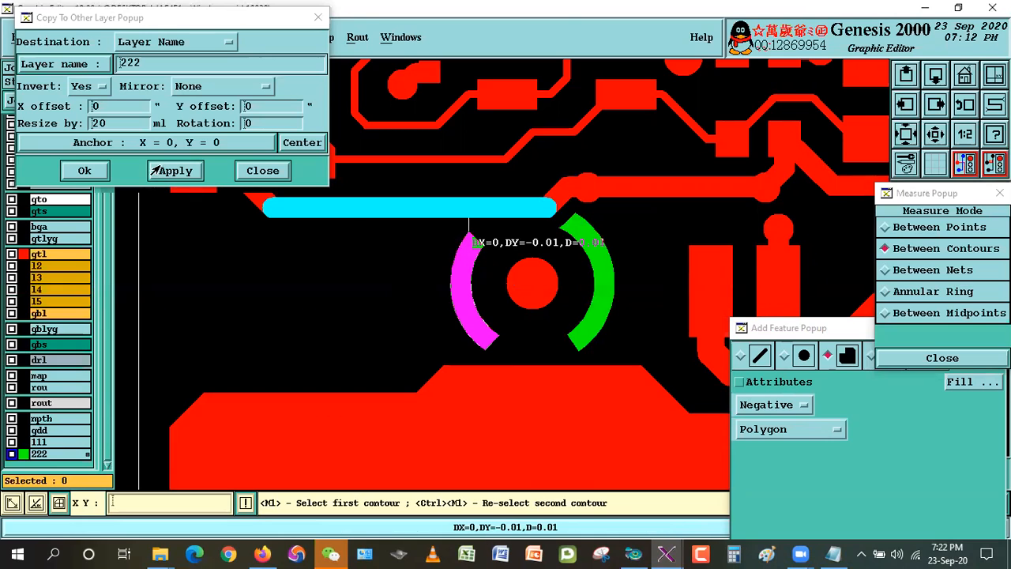
{"action": "left_click", "coordinate": [542, 318]}
Step: Examine the lower-right ring on layer 222 for sections that need trimming near the surrounding gtl copper
{"action": "left_click_drag", "start_coordinate": [947, 196], "coordinate": [953, 223]}
{"action": "key", "text": "Page_Down"}
{"action": "key", "text": "Page_Down"}
{"action": "key", "text": "Page_Down"}
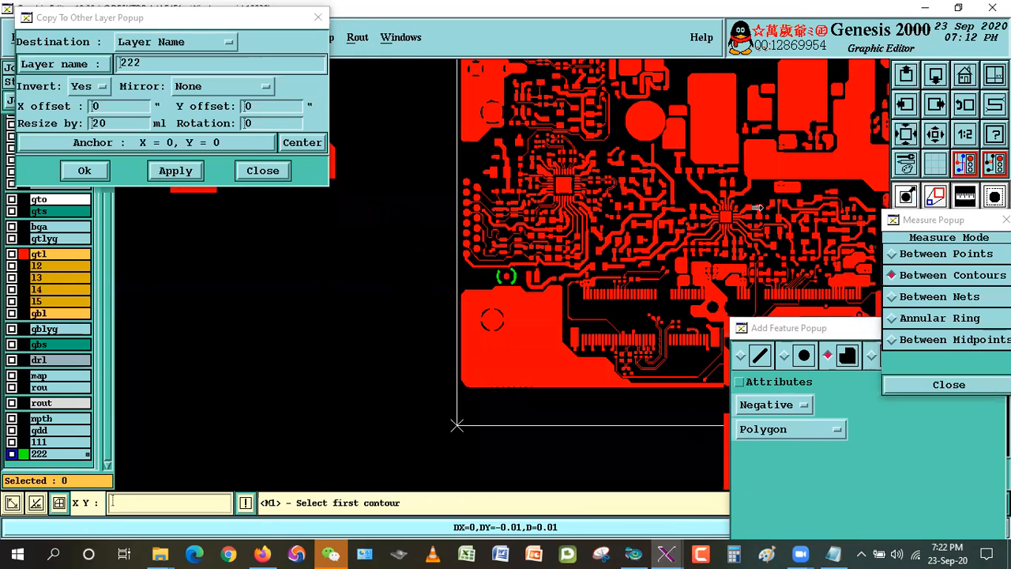
{"action": "key", "text": "Page_Down"}
{"action": "key", "text": "Page_Down"}
{"action": "right_click", "coordinate": [731, 229]}
{"action": "left_click", "coordinate": [749, 256]}
{"action": "left_click", "coordinate": [728, 264]}
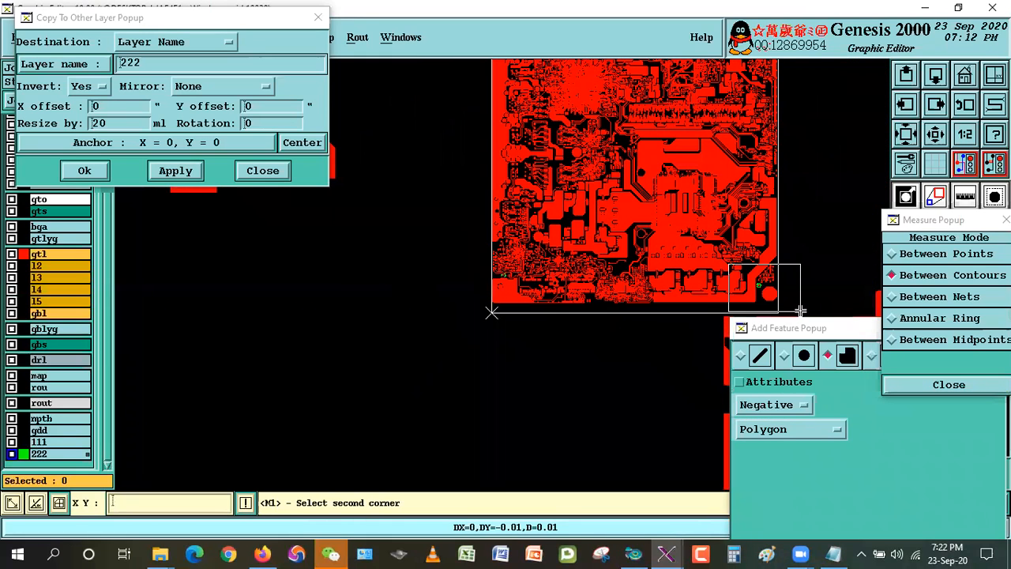
{"action": "left_click", "coordinate": [801, 310]}
{"action": "left_click", "coordinate": [341, 166]}
{"action": "left_click", "coordinate": [594, 348]}
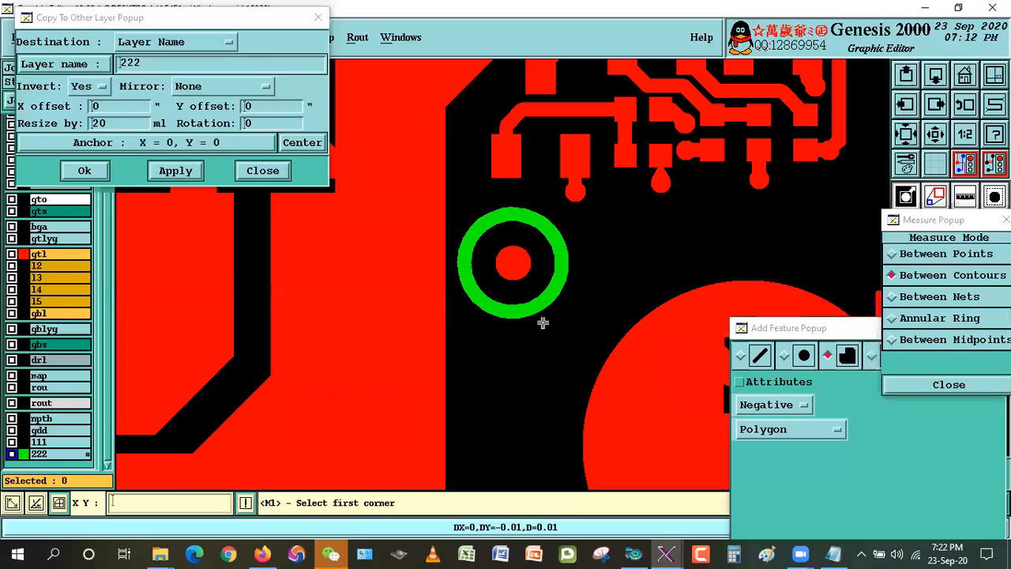
Step: Cut away the thinned top section of the upper-right ring with a negative polygon surface
{"action": "left_click", "coordinate": [961, 70]}
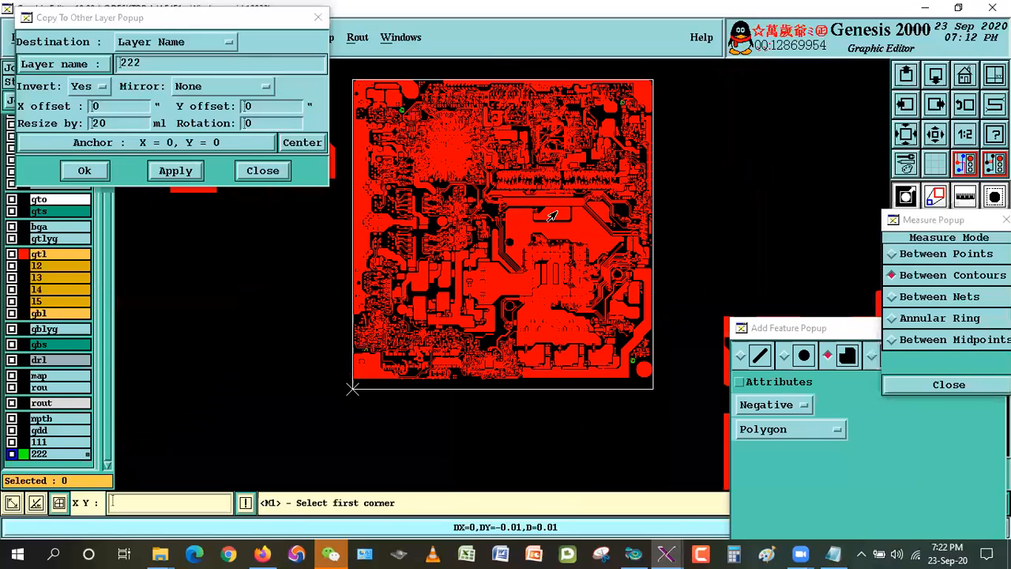
{"action": "left_click", "coordinate": [604, 84]}
{"action": "left_click", "coordinate": [655, 134]}
{"action": "left_click", "coordinate": [385, 176]}
{"action": "left_click", "coordinate": [510, 300]}
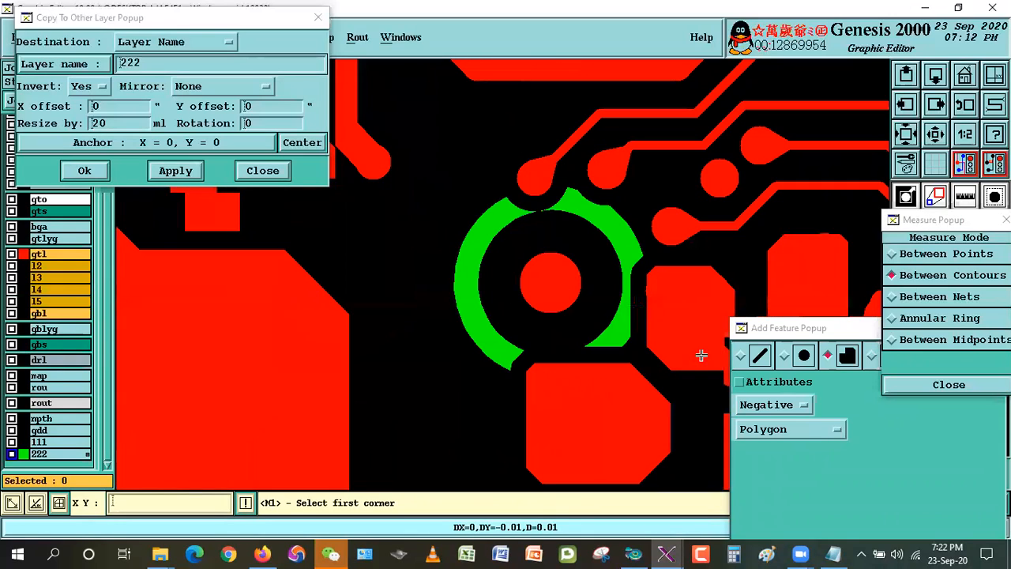
{"action": "left_click", "coordinate": [829, 332]}
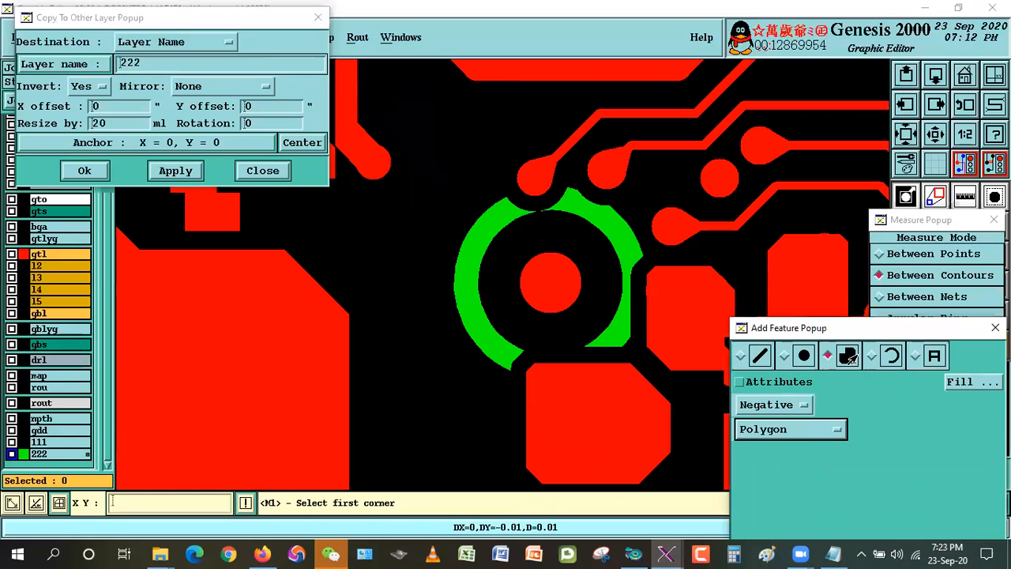
{"action": "left_click", "coordinate": [848, 356]}
{"action": "left_click", "coordinate": [479, 163]}
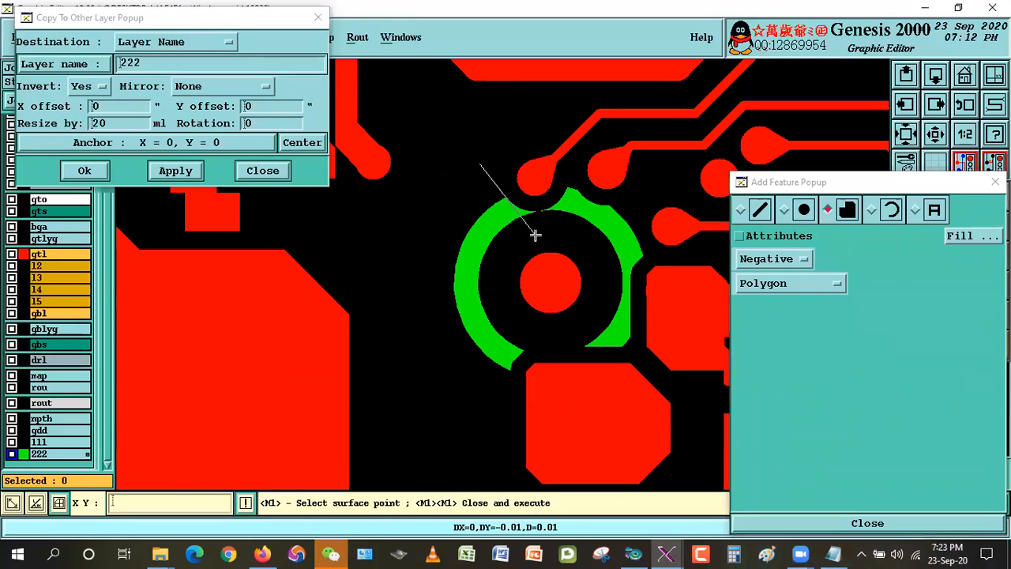
{"action": "left_click", "coordinate": [537, 232]}
{"action": "left_click", "coordinate": [590, 242]}
{"action": "double_click", "coordinate": [617, 179]}
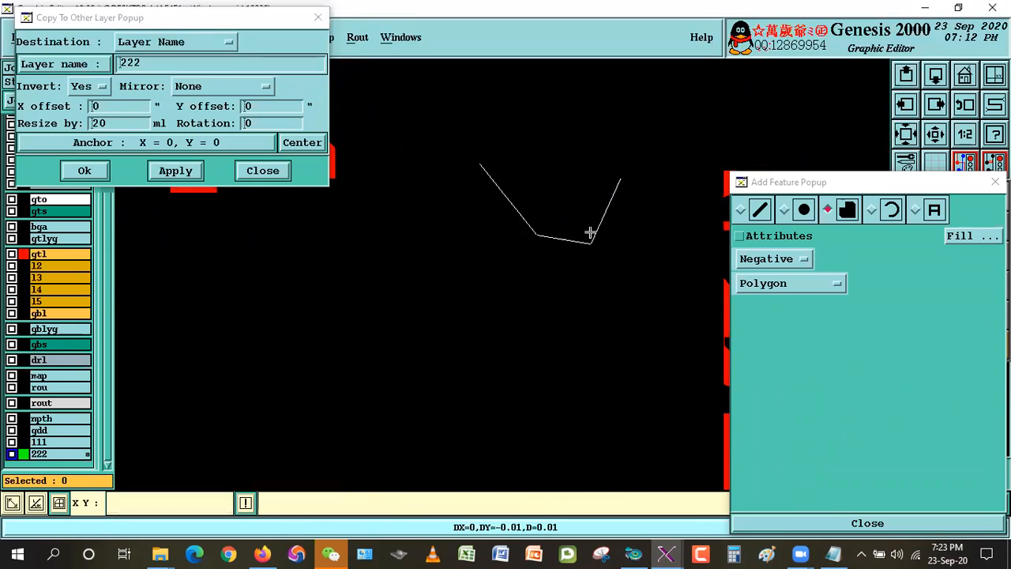
Step: Remove the thinned lower-right section of the upper-right ring with a negative polygon surface
{"action": "left_click", "coordinate": [602, 271]}
{"action": "left_click", "coordinate": [669, 247]}
{"action": "left_click", "coordinate": [642, 366]}
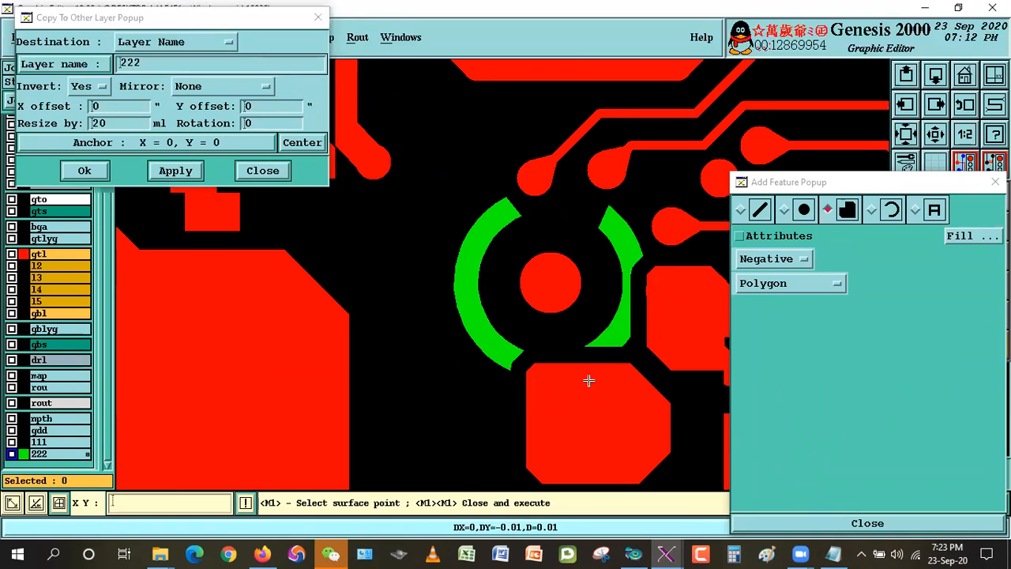
{"action": "double_click", "coordinate": [575, 395]}
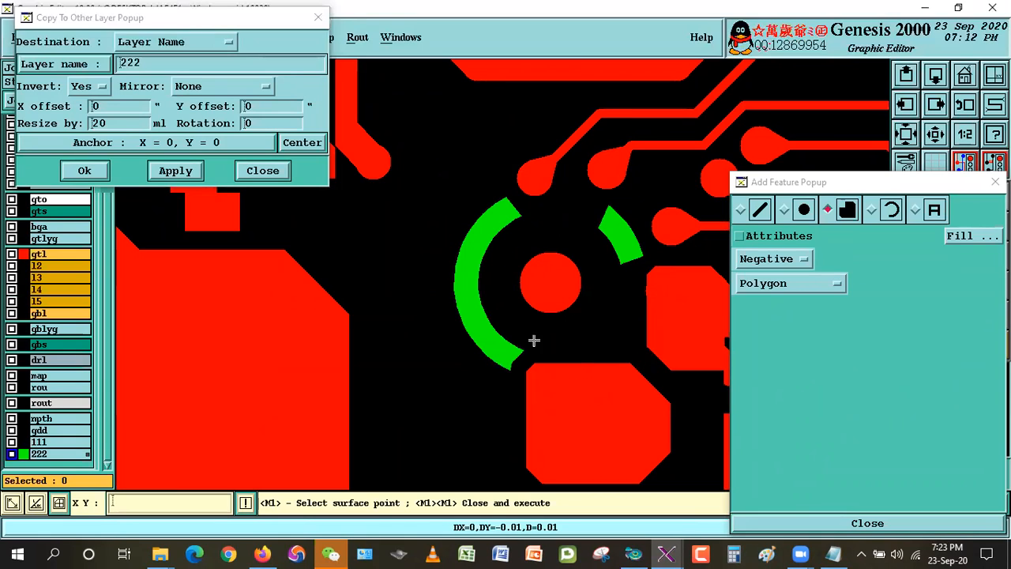
Step: Trim the lower end of the upper-right ring's left arc with a negative polygon surface
{"action": "left_click", "coordinate": [528, 334]}
{"action": "left_click", "coordinate": [490, 393]}
{"action": "left_click", "coordinate": [524, 406]}
{"action": "double_click", "coordinate": [558, 319]}
Step: Measure between contours from the upper-right ring's two remaining arcs to their nearest round gtl pads
{"action": "left_click_drag", "start_coordinate": [872, 186], "coordinate": [853, 405]}
{"action": "left_click", "coordinate": [965, 196]}
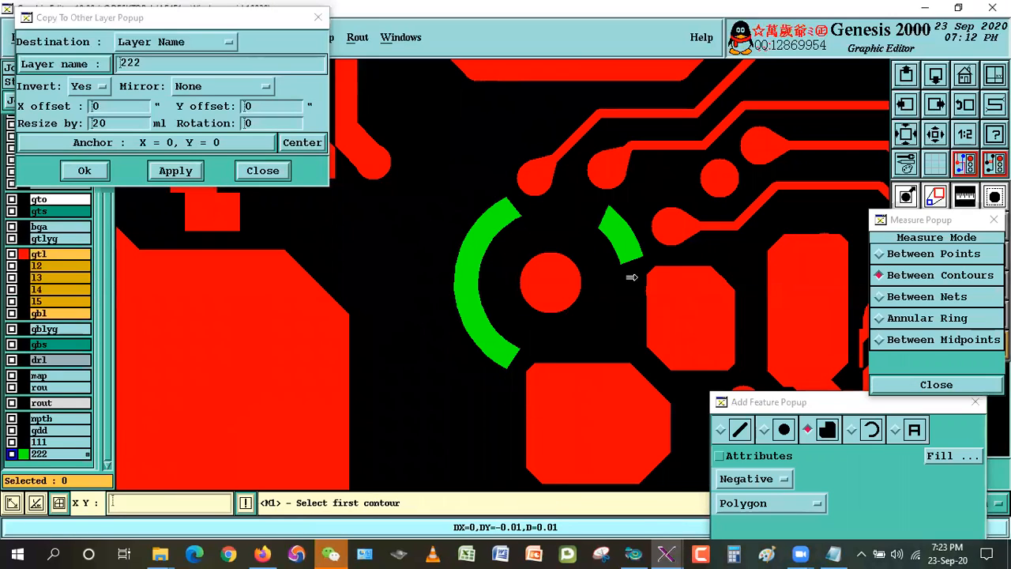
{"action": "left_click", "coordinate": [654, 227]}
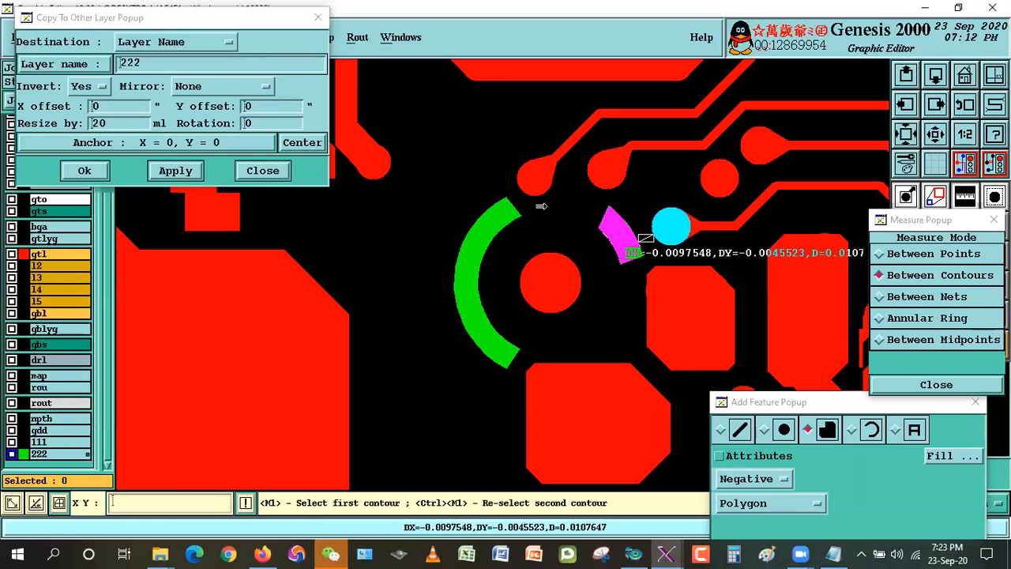
{"action": "left_click", "coordinate": [523, 182]}
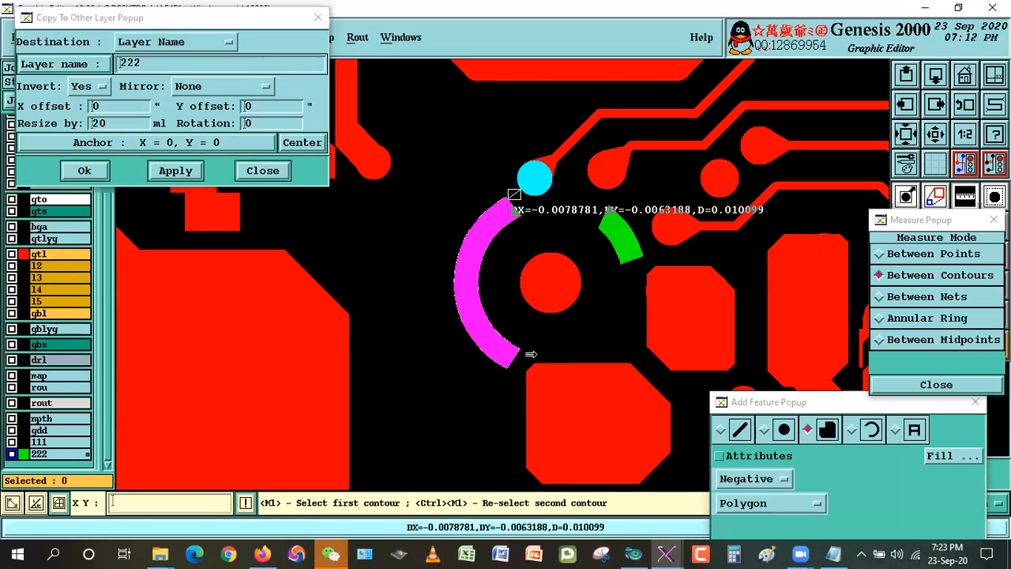
Step: Measure between contours from the lower end of the upper-right ring's left arc to the octagonal gtl pad below it
{"action": "left_click", "coordinate": [521, 418]}
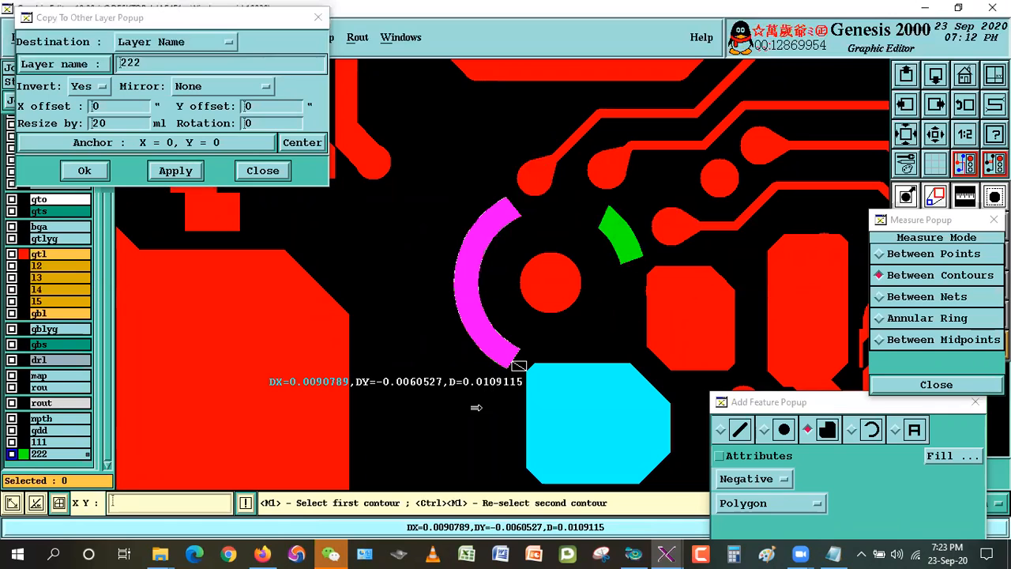
{"action": "left_click", "coordinate": [766, 344]}
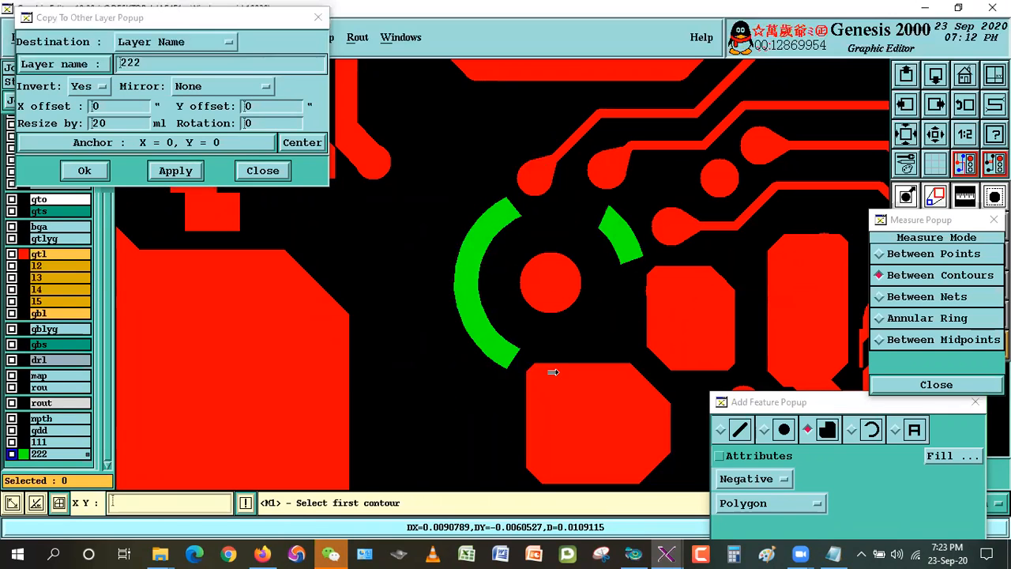
Step: Examine the upper-left and lower-left rings on layer 222 for clearance to the surrounding gtl copper
{"action": "left_click", "coordinate": [938, 138]}
{"action": "left_click", "coordinate": [937, 138]}
{"action": "left_click", "coordinate": [937, 139]}
{"action": "left_click", "coordinate": [938, 138]}
{"action": "left_click", "coordinate": [937, 138]}
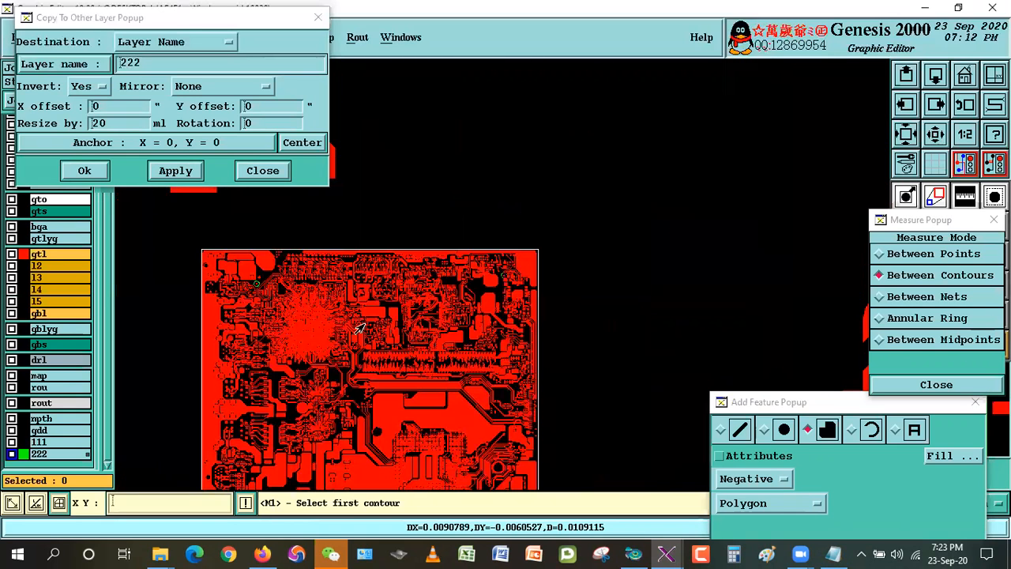
{"action": "right_click", "coordinate": [333, 299]}
{"action": "left_click", "coordinate": [364, 324]}
{"action": "left_click", "coordinate": [219, 260]}
{"action": "left_click", "coordinate": [281, 315]}
{"action": "left_click", "coordinate": [468, 173]}
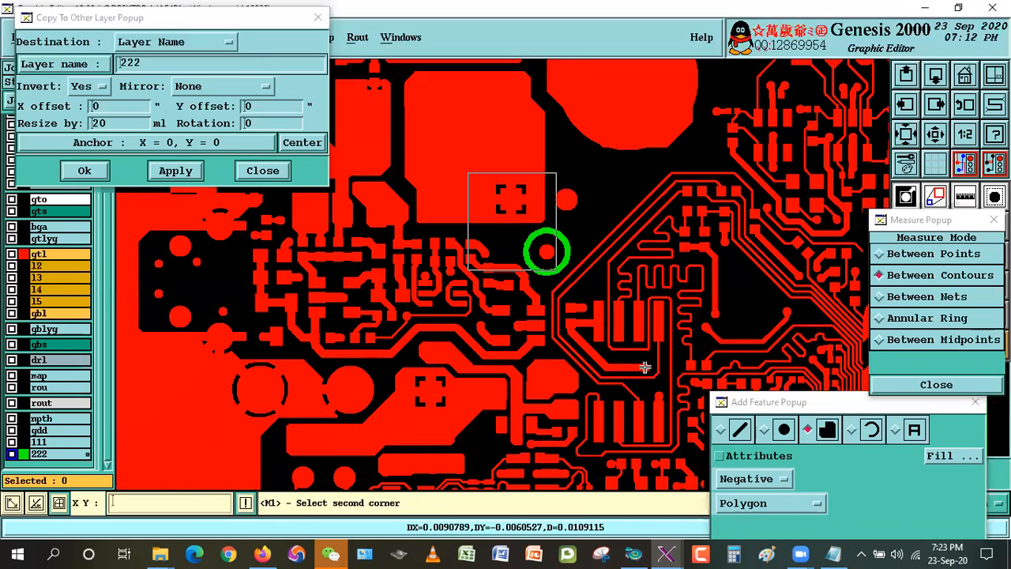
{"action": "left_click", "coordinate": [597, 337]}
{"action": "left_click", "coordinate": [435, 148]}
{"action": "left_click", "coordinate": [634, 401]}
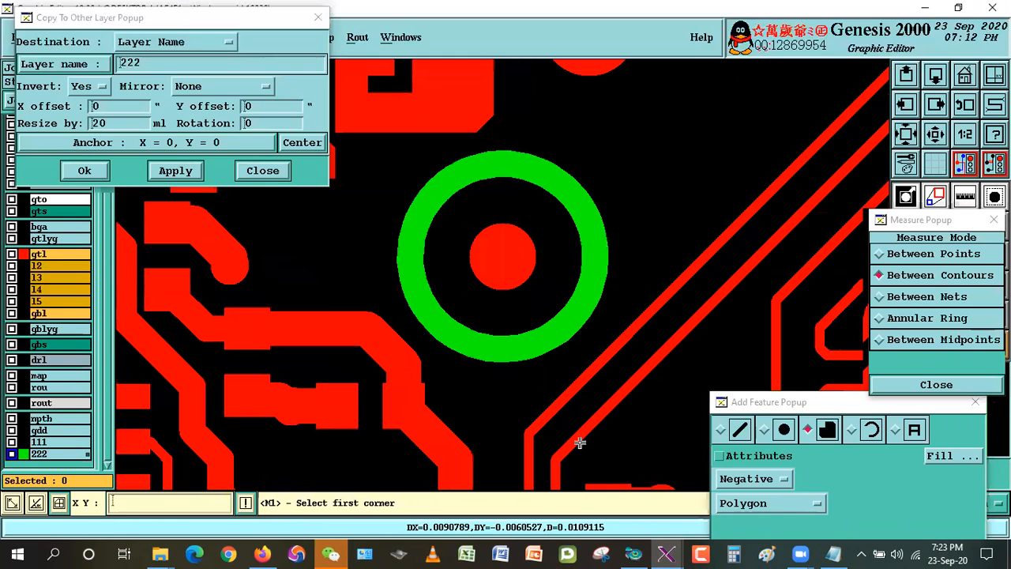
{"action": "left_click", "coordinate": [942, 74]}
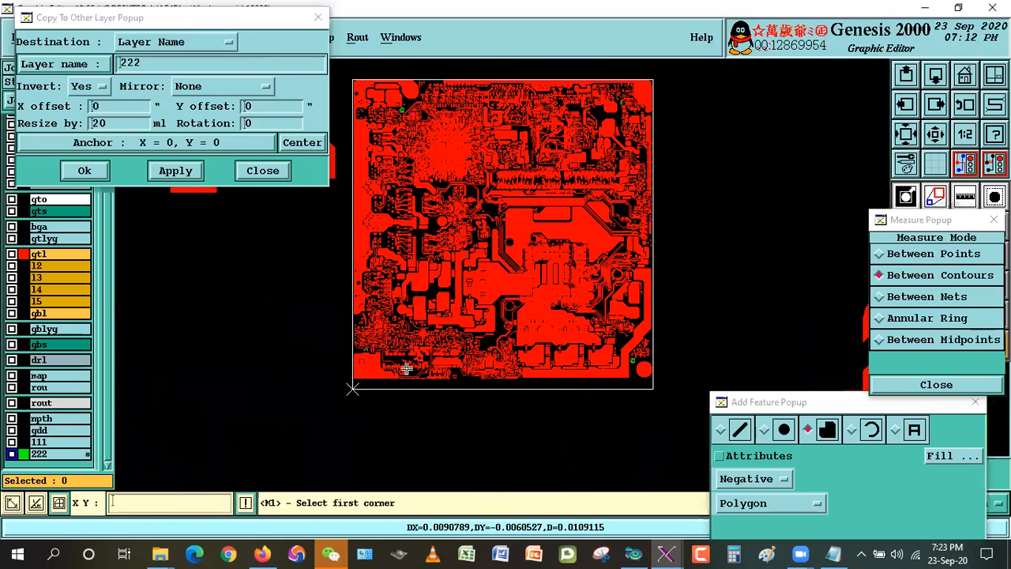
{"action": "left_click", "coordinate": [405, 368]}
{"action": "left_click", "coordinate": [342, 333]}
{"action": "left_click", "coordinate": [368, 174]}
{"action": "left_click", "coordinate": [481, 307]}
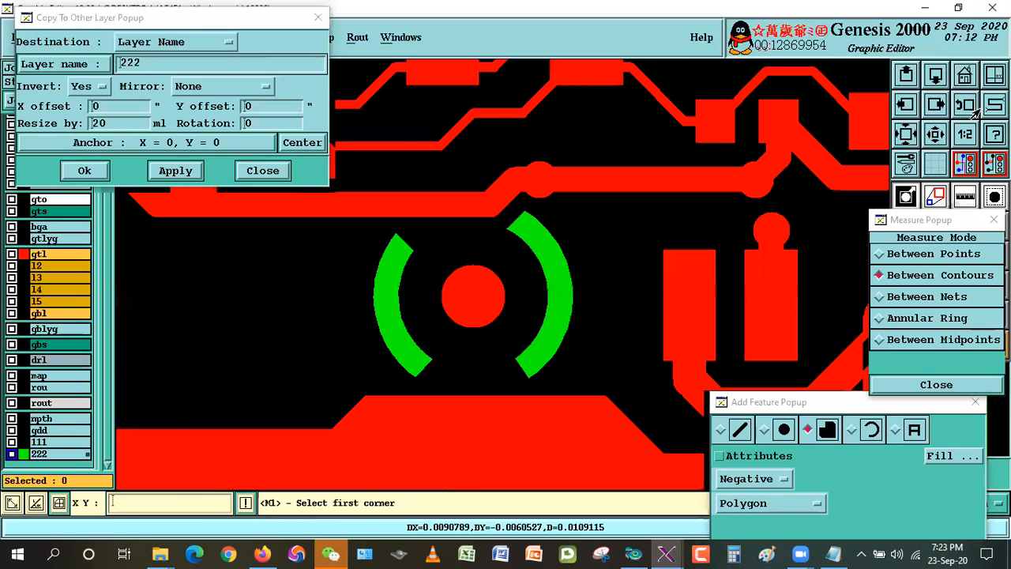
{"action": "scroll", "coordinate": [482, 288], "scroll_direction": "down", "scroll_amount": 5}
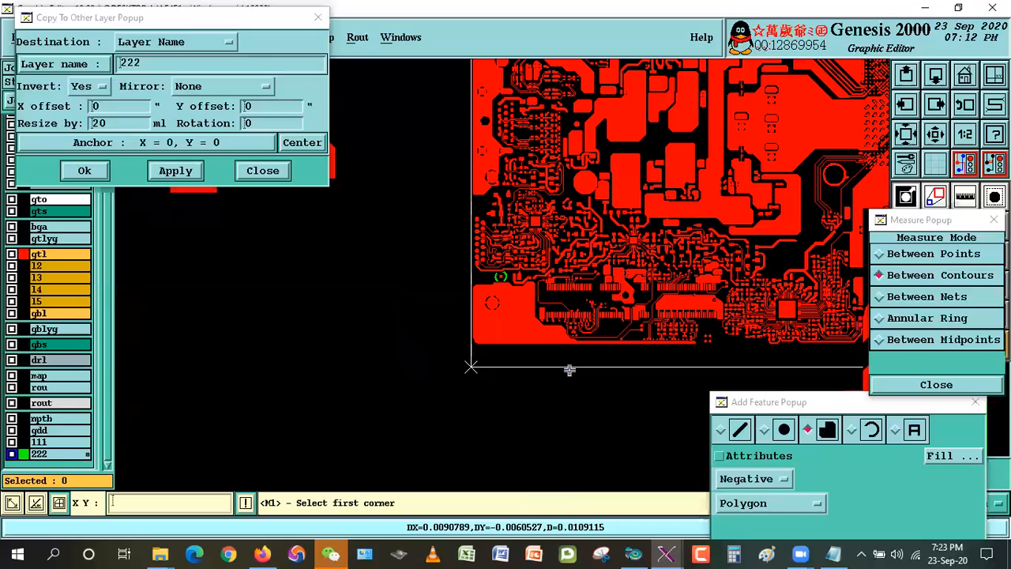
Step: Remove the short right arc of the upper-right ring with a negative polygon surface
{"action": "scroll", "coordinate": [661, 280], "scroll_direction": "up", "scroll_amount": 5}
{"action": "left_click", "coordinate": [507, 185]}
{"action": "left_click", "coordinate": [699, 366]}
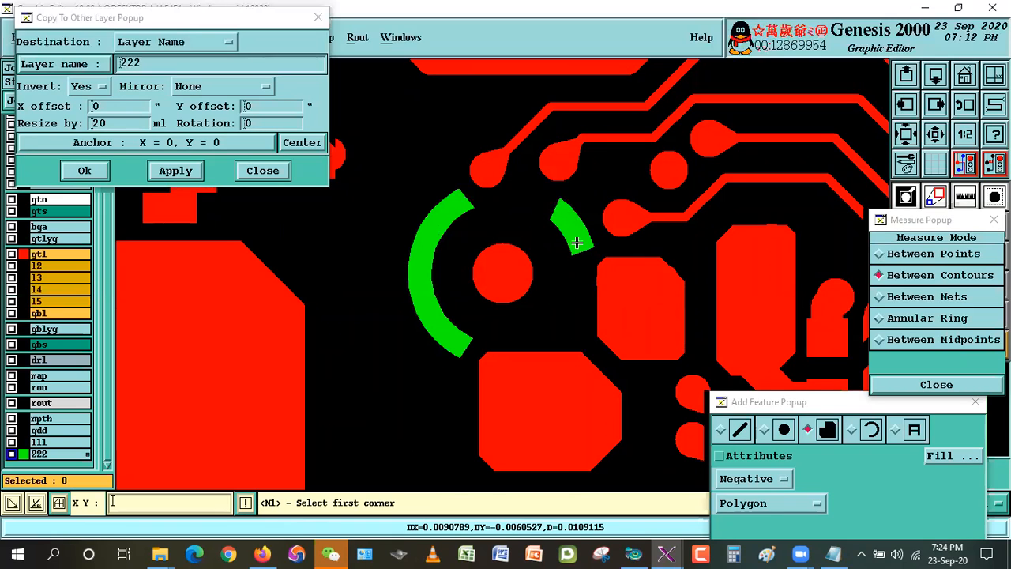
{"action": "left_click", "coordinate": [815, 432]}
{"action": "left_click", "coordinate": [532, 181]}
{"action": "left_click", "coordinate": [566, 284]}
{"action": "left_click", "coordinate": [622, 264]}
{"action": "double_click", "coordinate": [606, 184]}
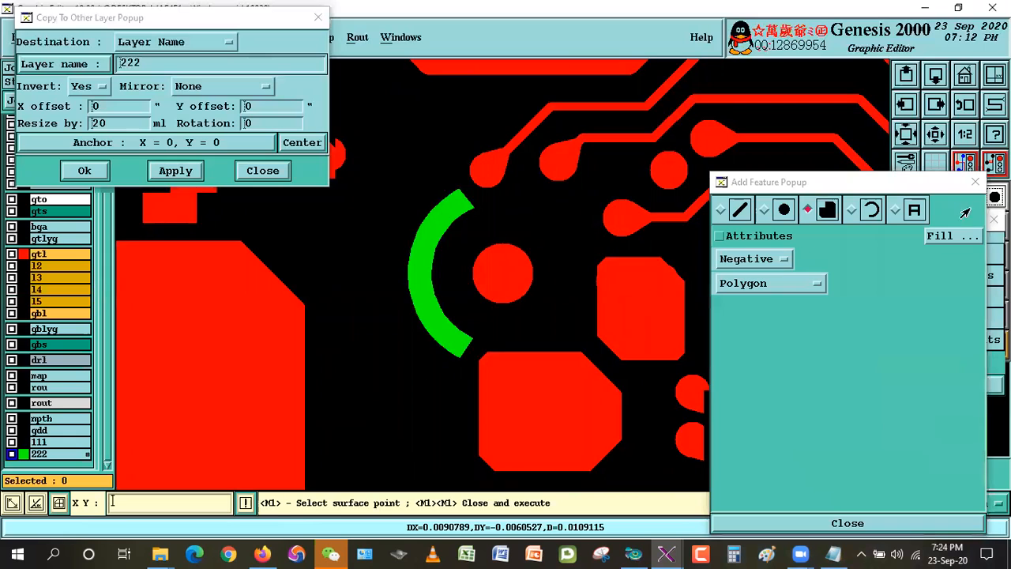
{"action": "left_click_drag", "start_coordinate": [872, 191], "coordinate": [958, 395]}
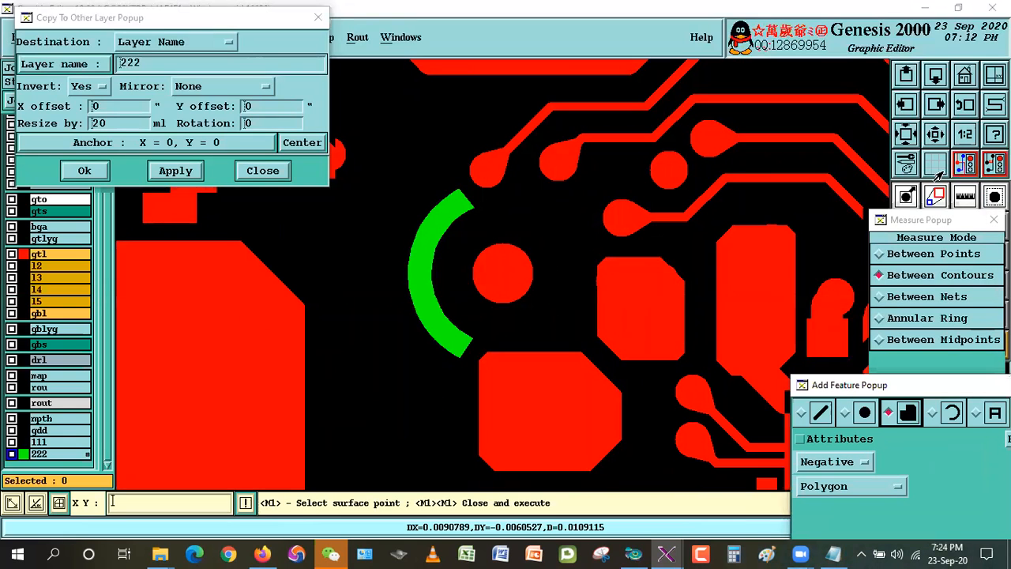
Step: Reshape layer 222 so the negative copper copies around the lower-left ring are merged into the ring surfaces
{"action": "left_click", "coordinate": [970, 68]}
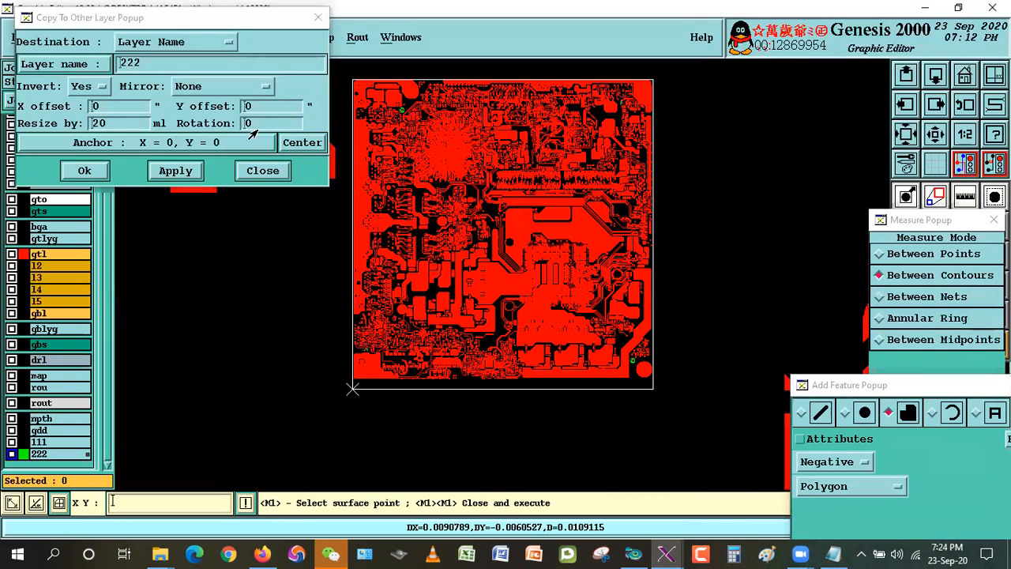
{"action": "right_click", "coordinate": [614, 226]}
{"action": "left_click", "coordinate": [644, 253]}
{"action": "left_click", "coordinate": [350, 334]}
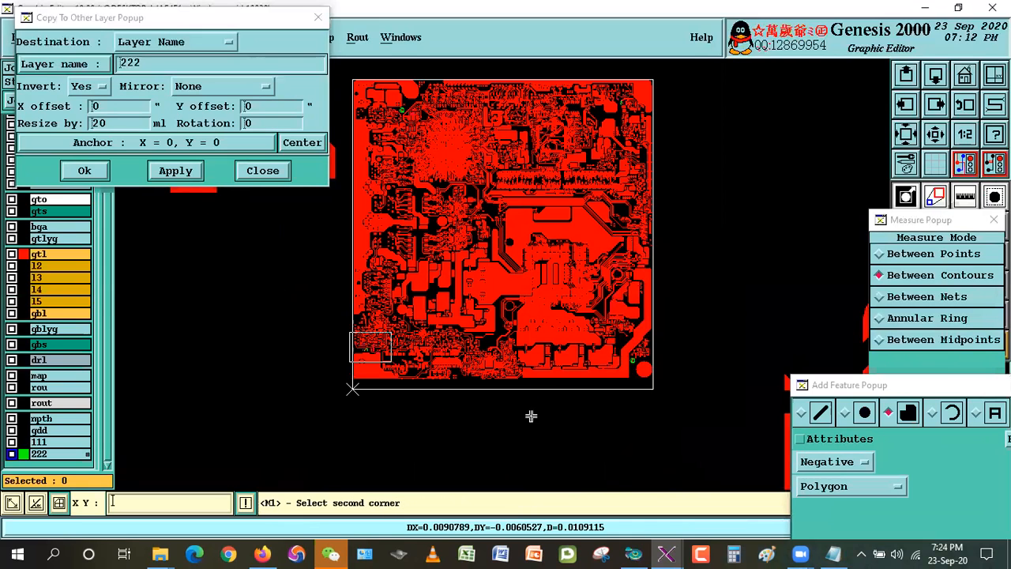
{"action": "left_click", "coordinate": [395, 368]}
{"action": "left_click", "coordinate": [478, 376]}
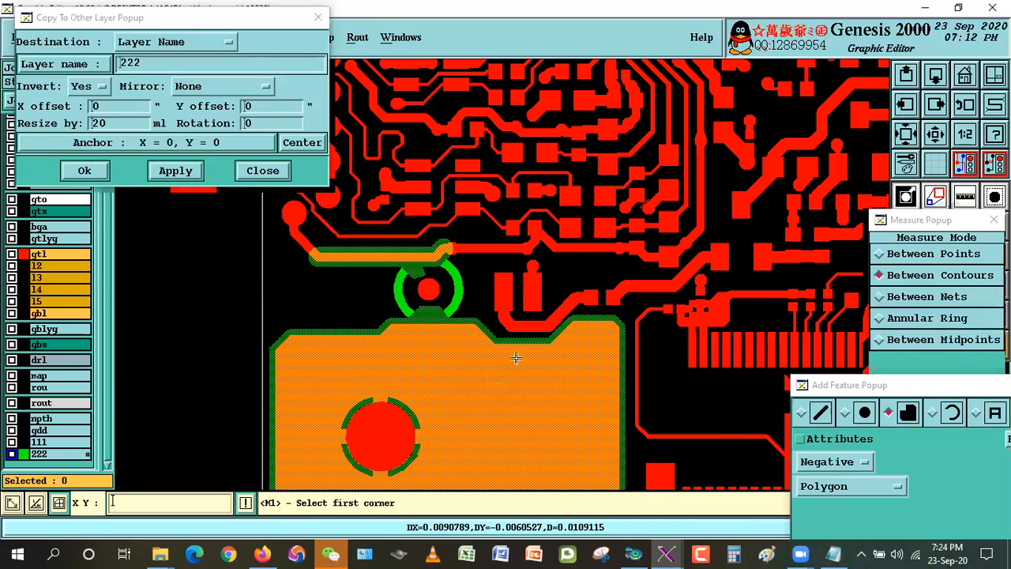
{"action": "left_click_drag", "start_coordinate": [221, 22], "coordinate": [269, 97]}
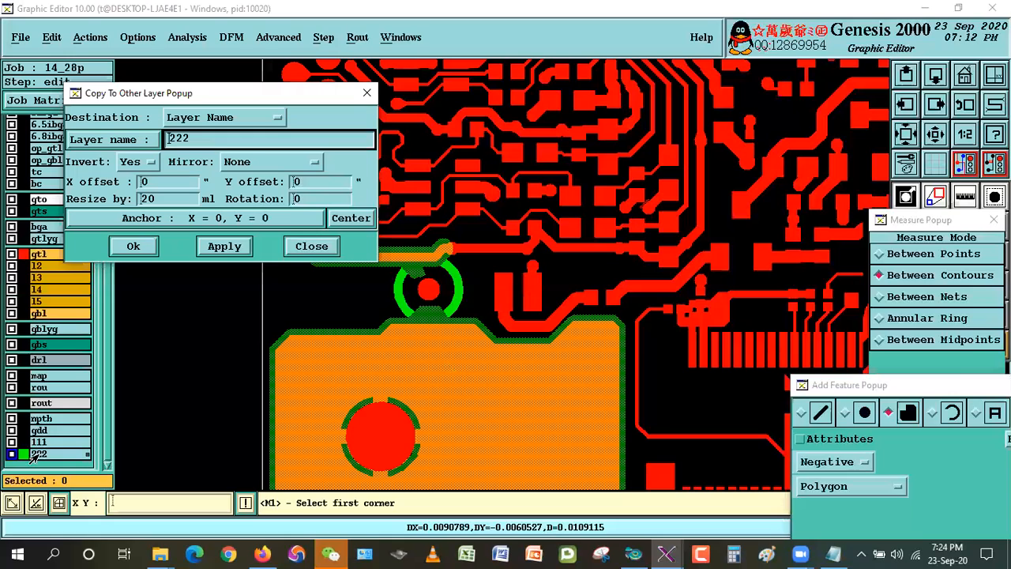
{"action": "left_click", "coordinate": [51, 37]}
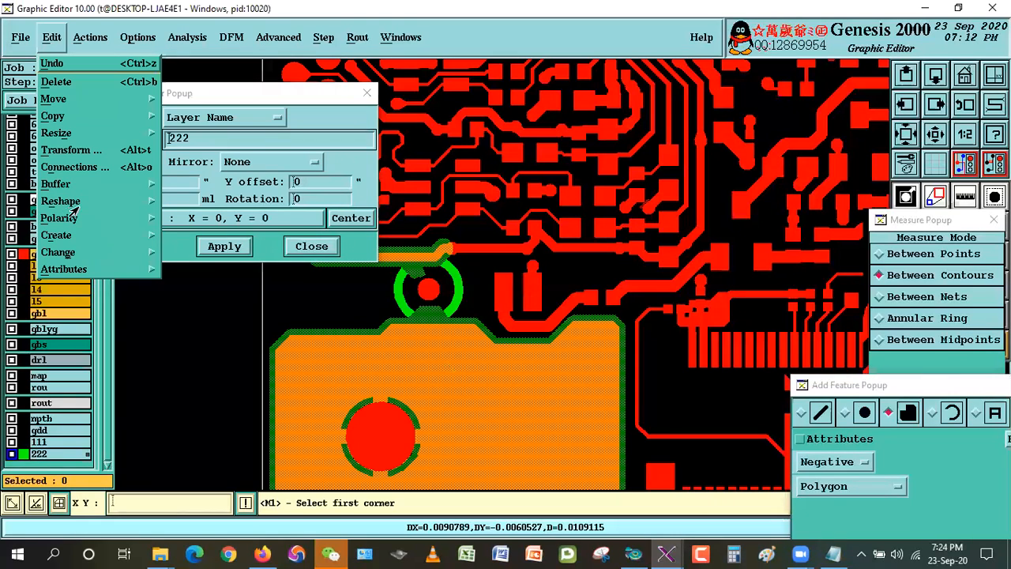
{"action": "left_click", "coordinate": [63, 204]}
{"action": "left_click", "coordinate": [190, 359]}
{"action": "left_click", "coordinate": [78, 158]}
{"action": "left_click", "coordinate": [343, 317]}
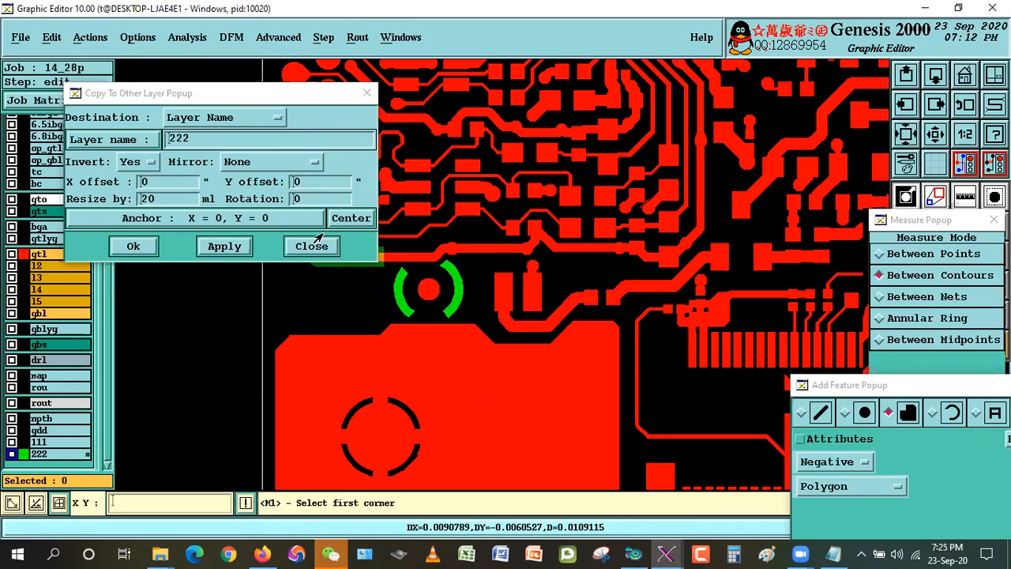
Step: Examine the lower-left ring's two remaining arcs against the neighbouring gtl traces and copper area
{"action": "left_click_drag", "start_coordinate": [310, 105], "coordinate": [251, 74]}
{"action": "left_click", "coordinate": [964, 75]}
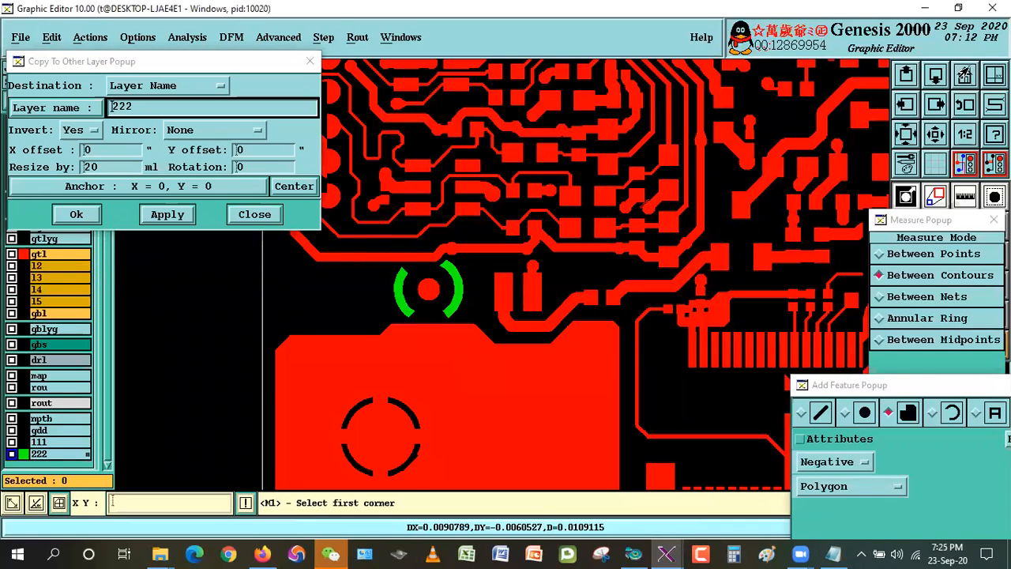
{"action": "right_click", "coordinate": [592, 232]}
{"action": "left_click", "coordinate": [620, 268]}
{"action": "left_click", "coordinate": [349, 335]}
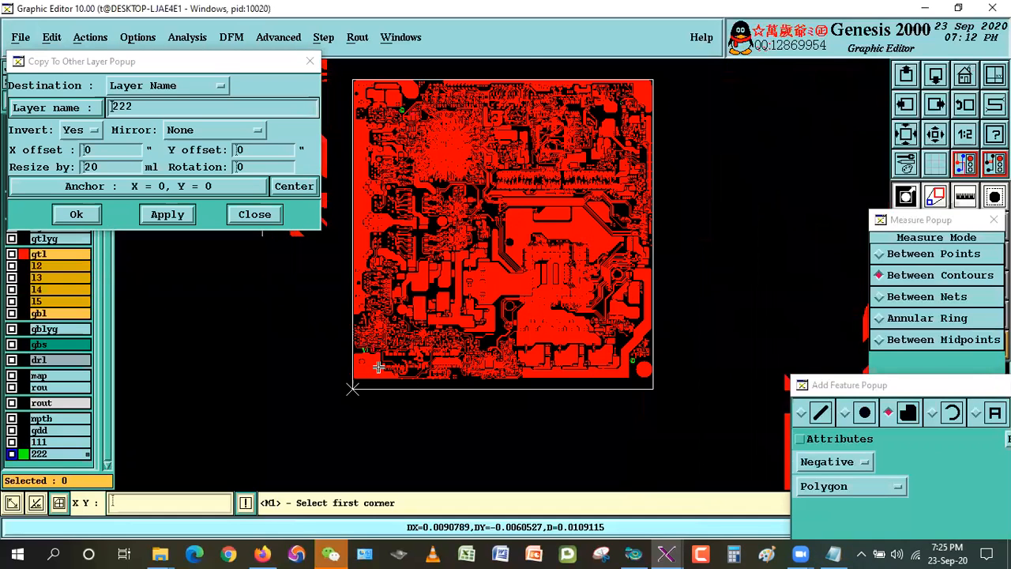
{"action": "left_click", "coordinate": [379, 367]}
{"action": "left_click", "coordinate": [575, 313]}
{"action": "left_click", "coordinate": [453, 181]}
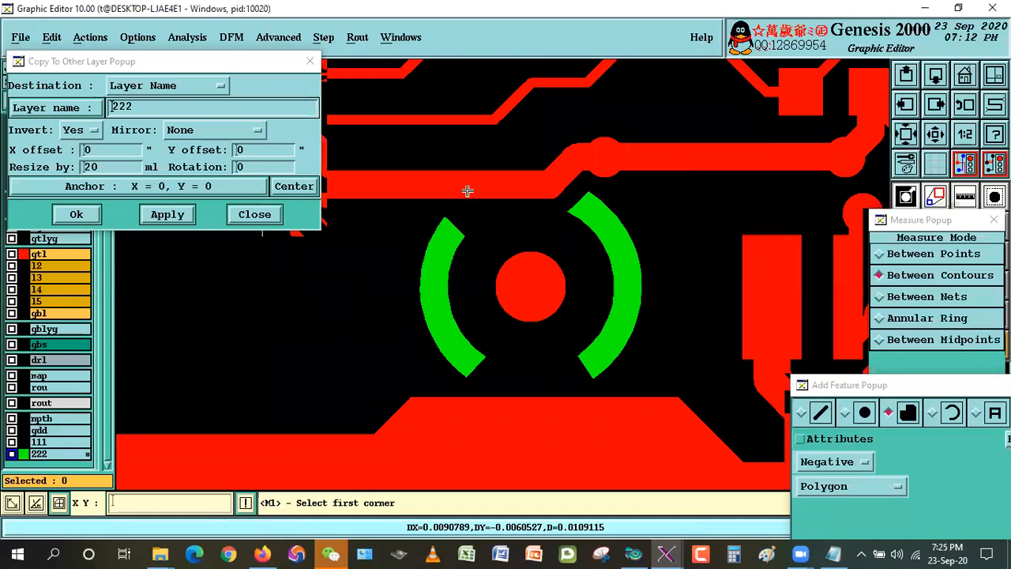
Step: Display the gts solder mask layer in place of gtl, together with layer 222
{"action": "left_click", "coordinate": [965, 76]}
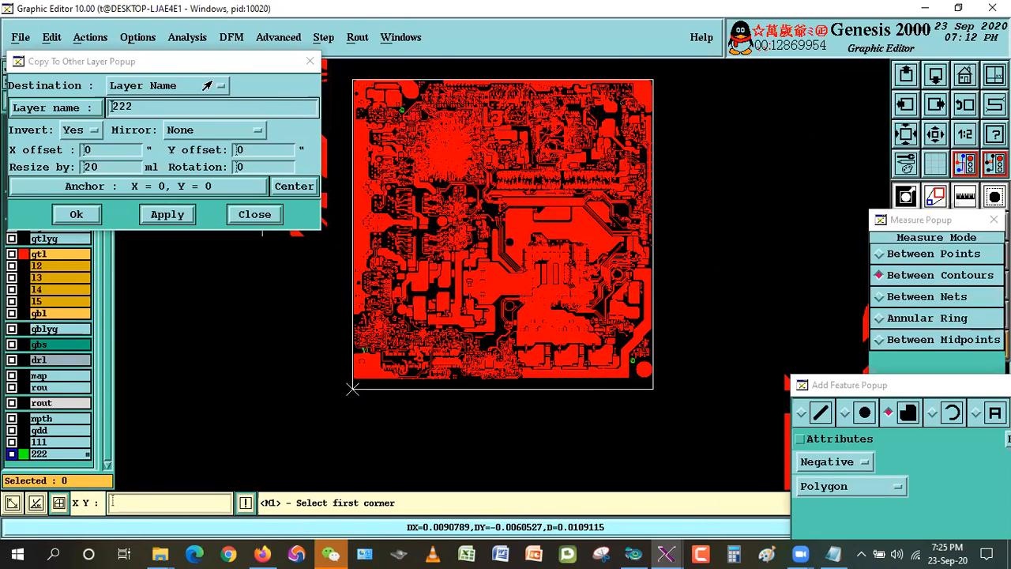
{"action": "left_click_drag", "start_coordinate": [158, 61], "coordinate": [260, 173]}
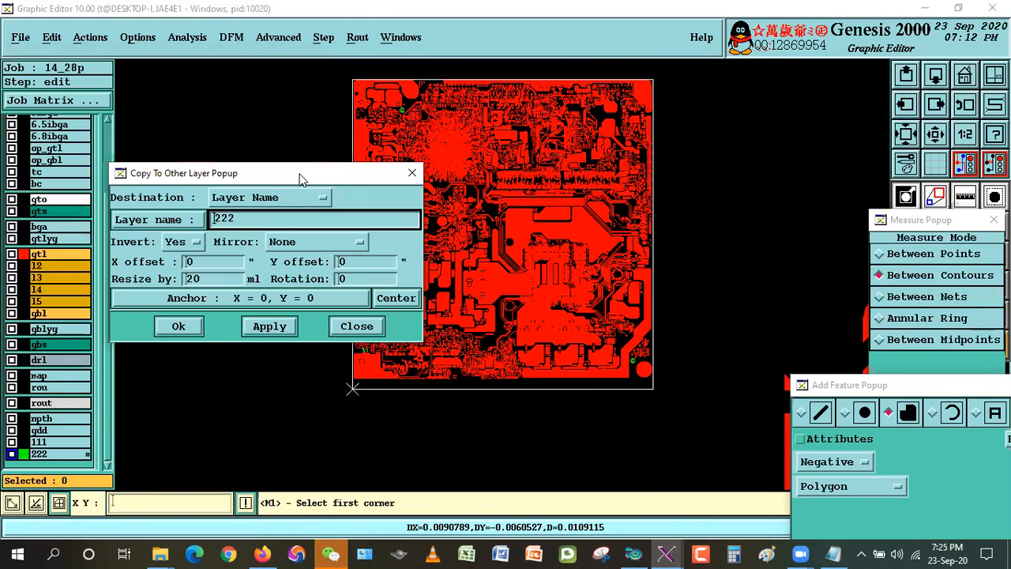
{"action": "left_click", "coordinate": [37, 255]}
{"action": "left_click", "coordinate": [67, 252]}
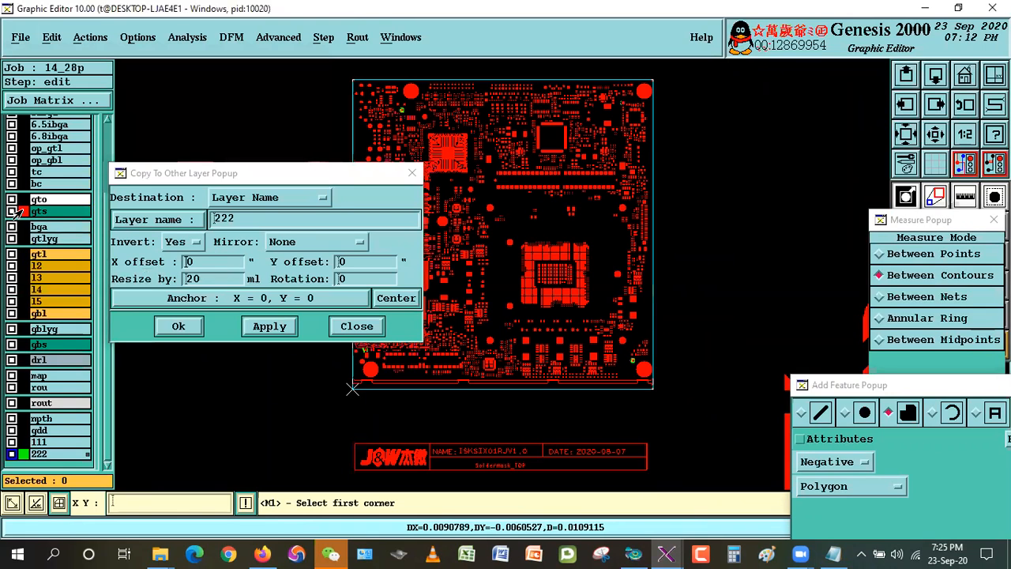
Step: Copy the rectangular gts pad below the lower-left ring to layer 222, inverted and resized by 20 ml
{"action": "left_click_drag", "start_coordinate": [350, 176], "coordinate": [227, 137]}
{"action": "right_click", "coordinate": [485, 233]}
{"action": "left_click", "coordinate": [496, 259]}
{"action": "left_click", "coordinate": [332, 321]}
{"action": "left_click", "coordinate": [399, 378]}
{"action": "scroll", "coordinate": [475, 263], "scroll_direction": "up", "scroll_amount": 2}
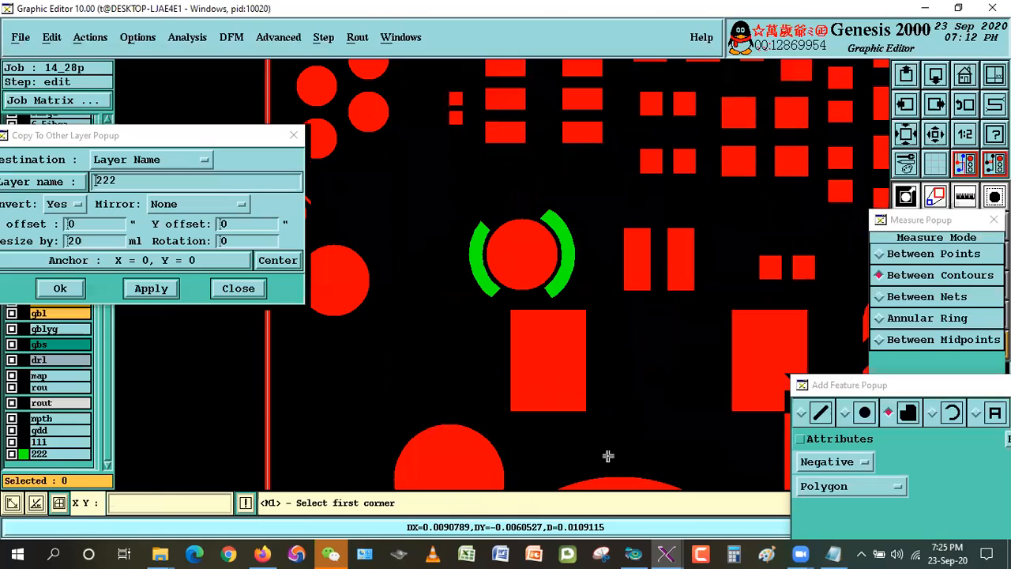
{"action": "left_click", "coordinate": [131, 139]}
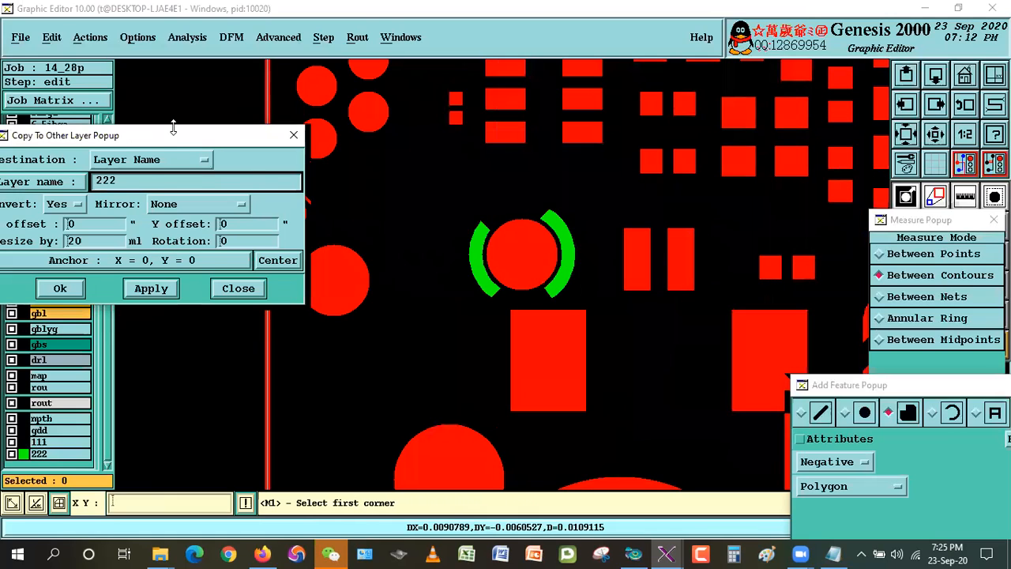
{"action": "left_click_drag", "start_coordinate": [197, 135], "coordinate": [334, 87]}
{"action": "left_click_drag", "start_coordinate": [935, 220], "coordinate": [913, 94]}
{"action": "left_click", "coordinate": [906, 345]}
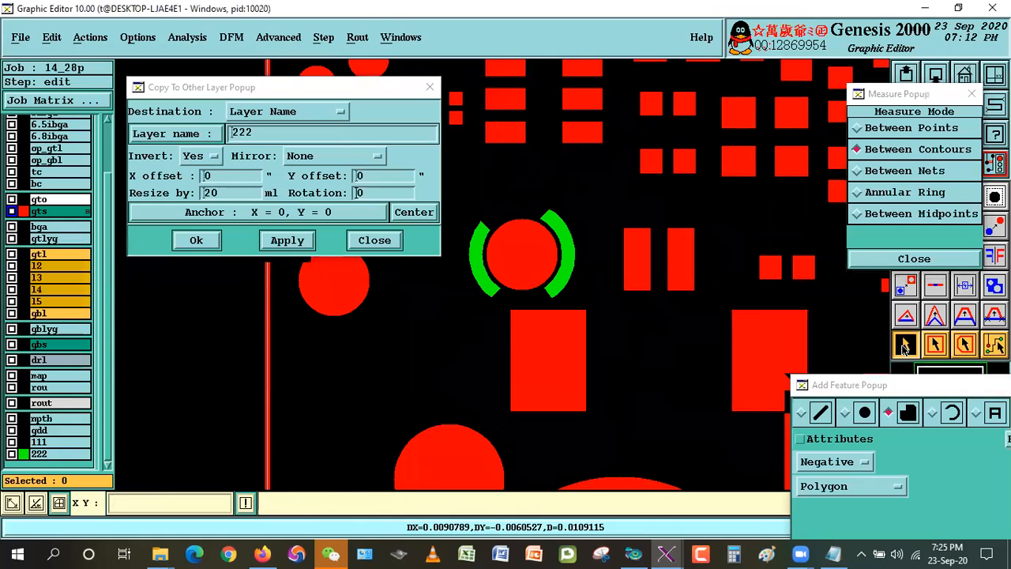
{"action": "left_click", "coordinate": [536, 313]}
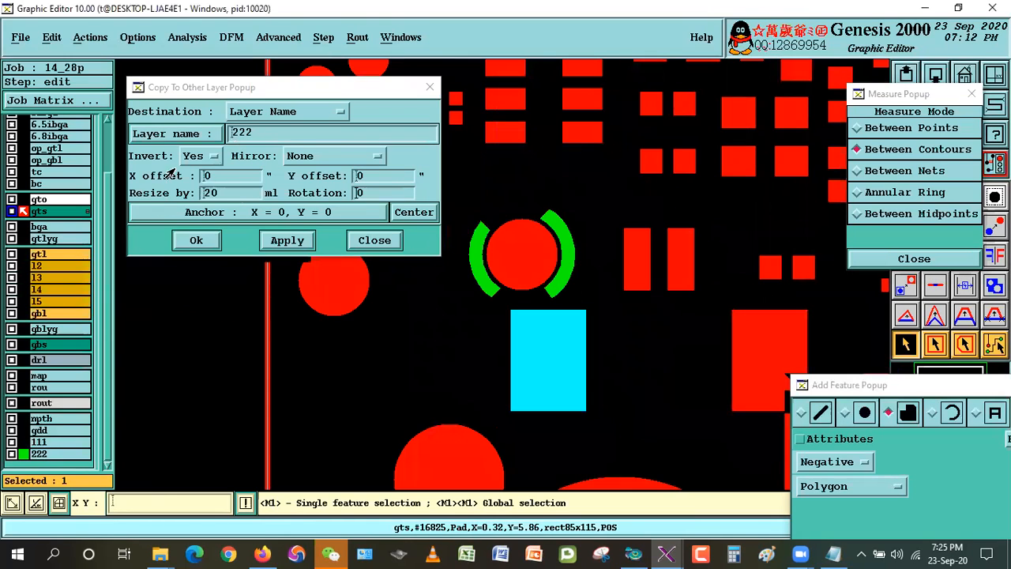
{"action": "left_click", "coordinate": [296, 245]}
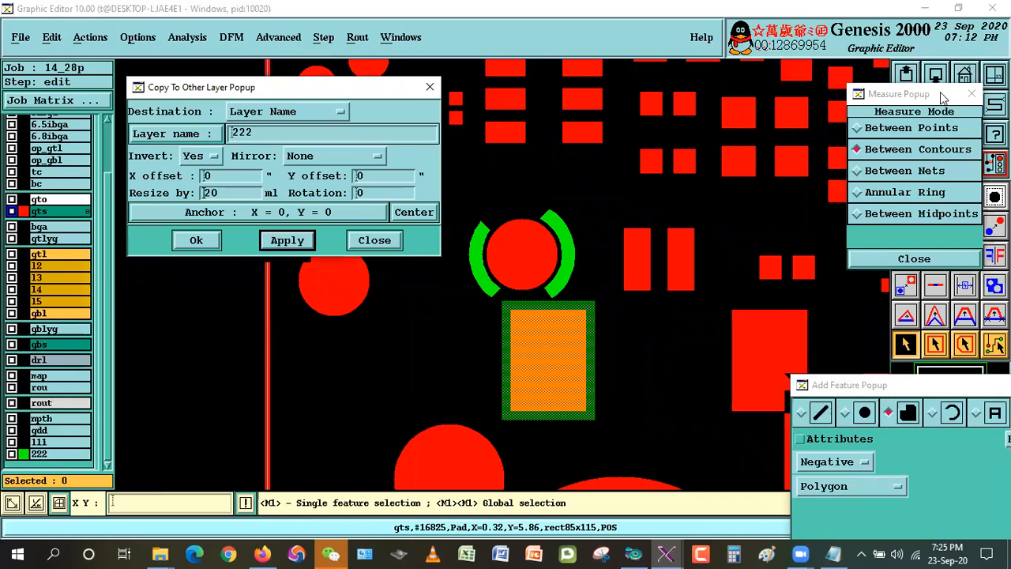
Step: Compare the lower-right, upper-right and upper-left rings with the nearby gts solder mask openings
{"action": "left_click_drag", "start_coordinate": [943, 97], "coordinate": [938, 163]}
{"action": "left_click", "coordinate": [964, 74]}
{"action": "right_click", "coordinate": [597, 254]}
{"action": "left_click", "coordinate": [619, 281]}
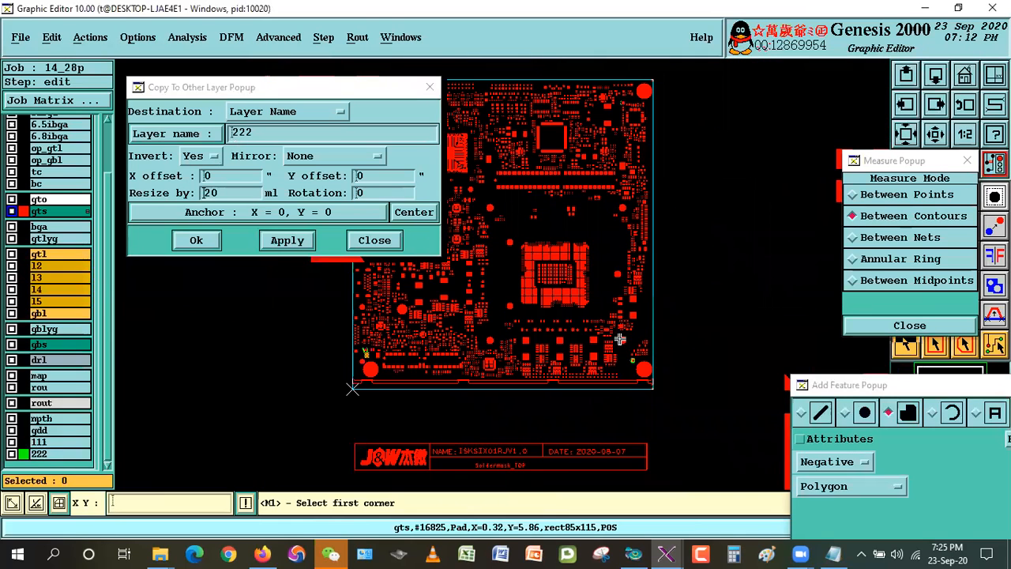
{"action": "left_click", "coordinate": [620, 339]}
{"action": "left_click", "coordinate": [648, 390]}
{"action": "left_click", "coordinate": [449, 183]}
{"action": "left_click", "coordinate": [532, 299]}
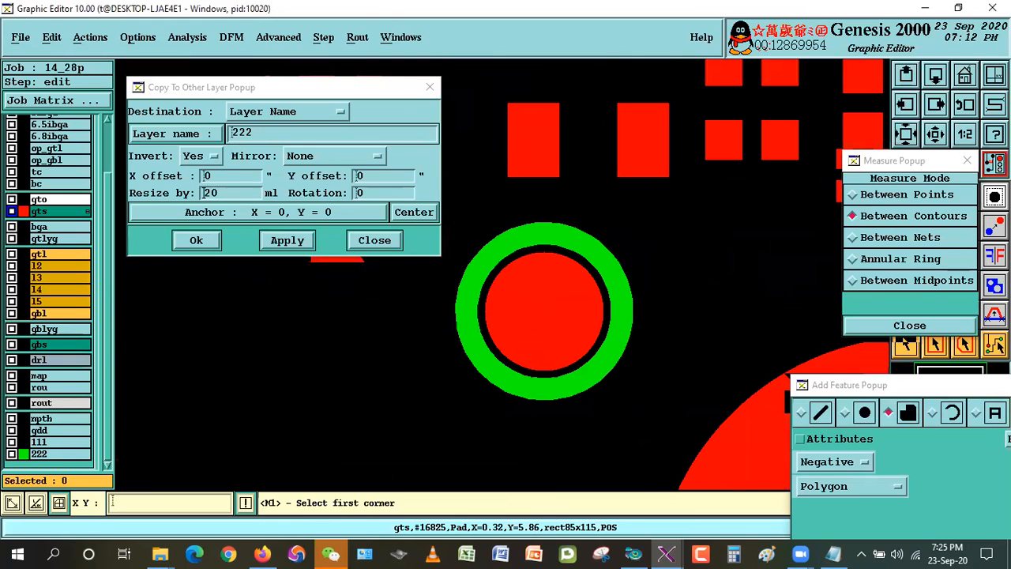
{"action": "left_click", "coordinate": [962, 77]}
{"action": "left_click", "coordinate": [608, 90]}
{"action": "left_click", "coordinate": [630, 115]}
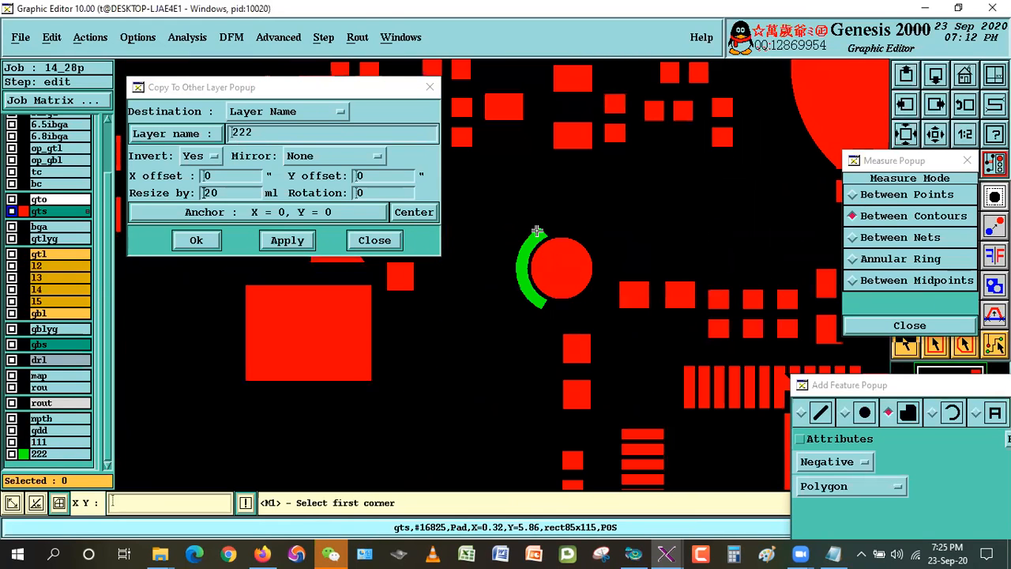
{"action": "left_click", "coordinate": [963, 75]}
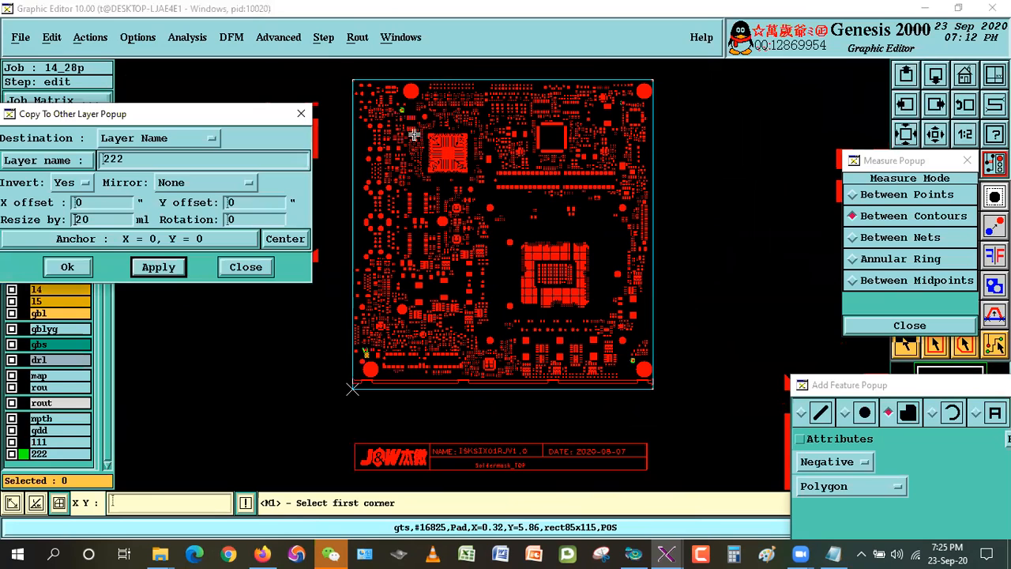
{"action": "left_click", "coordinate": [375, 94]}
{"action": "left_click", "coordinate": [427, 132]}
{"action": "left_click", "coordinate": [432, 161]}
{"action": "left_click", "coordinate": [534, 284]}
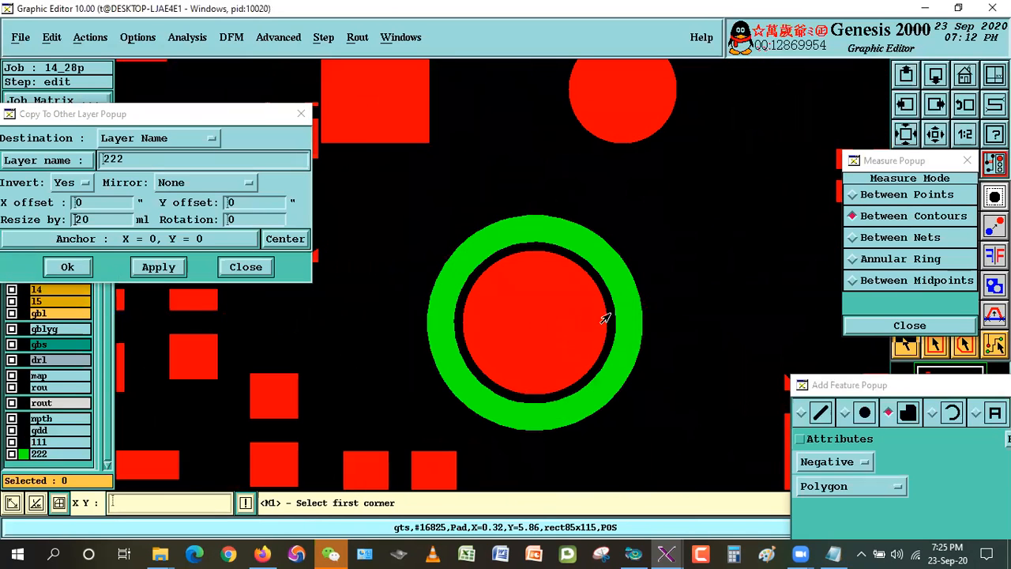
{"action": "left_click", "coordinate": [964, 75]}
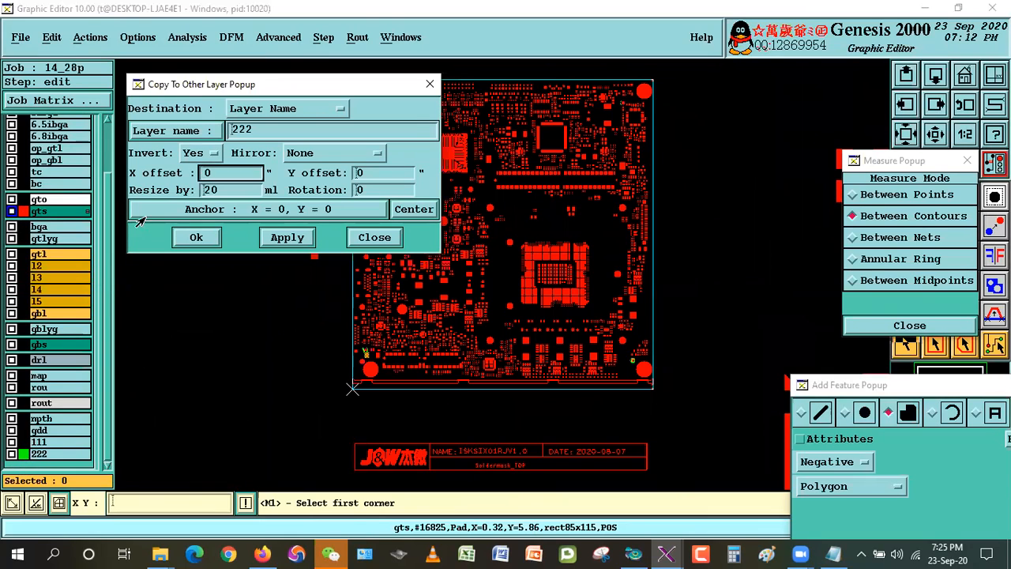
Step: Hide gts and contourize all features on layer 222 to merge the inverted pad cut-outs into the rings
{"action": "left_click", "coordinate": [46, 211]}
{"action": "left_click", "coordinate": [343, 332]}
{"action": "left_click", "coordinate": [384, 374]}
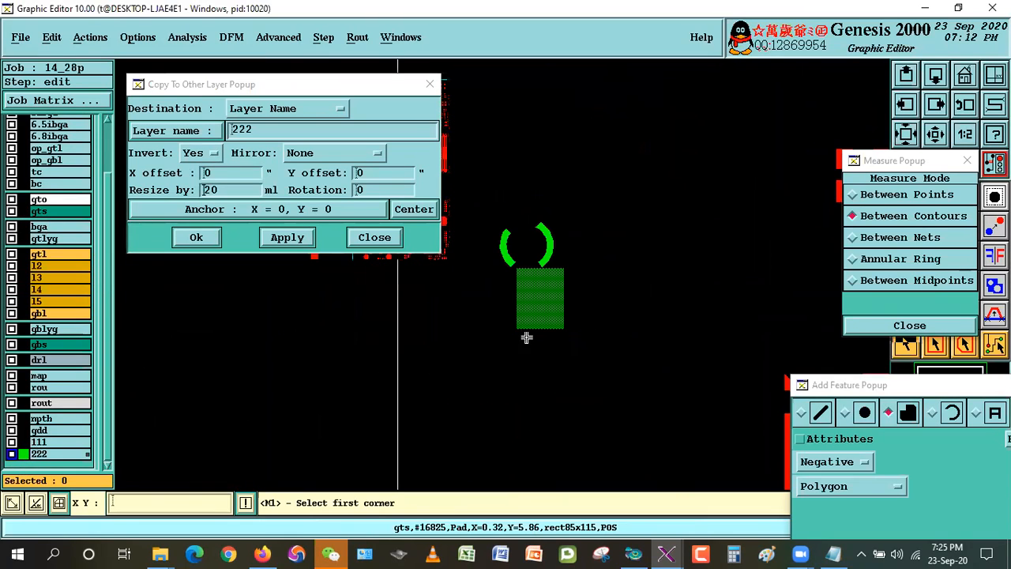
{"action": "left_click", "coordinate": [49, 39]}
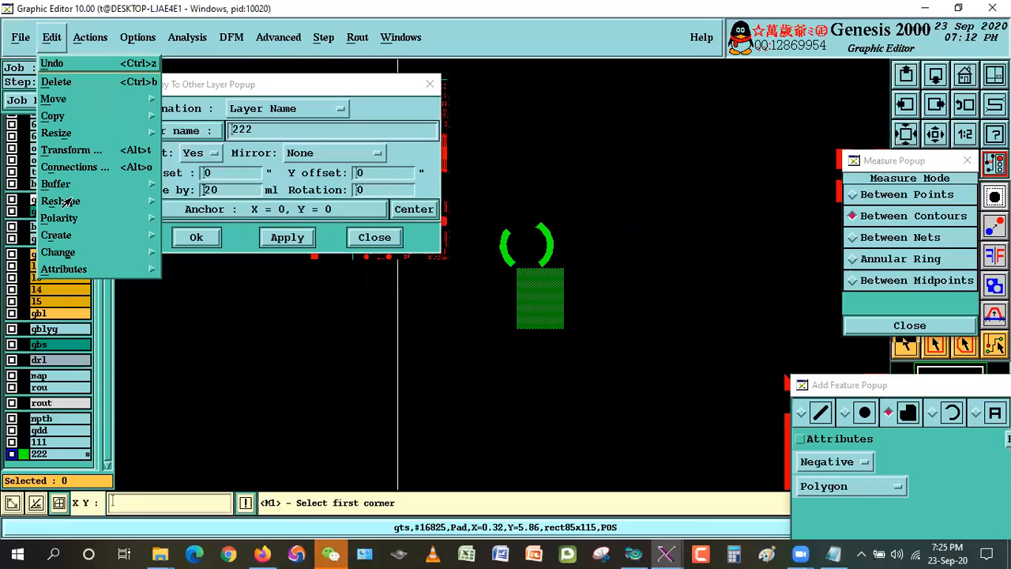
{"action": "mouse_move", "coordinate": [67, 201]}
{"action": "left_click", "coordinate": [186, 382]}
{"action": "left_click", "coordinate": [77, 158]}
{"action": "left_click", "coordinate": [341, 325]}
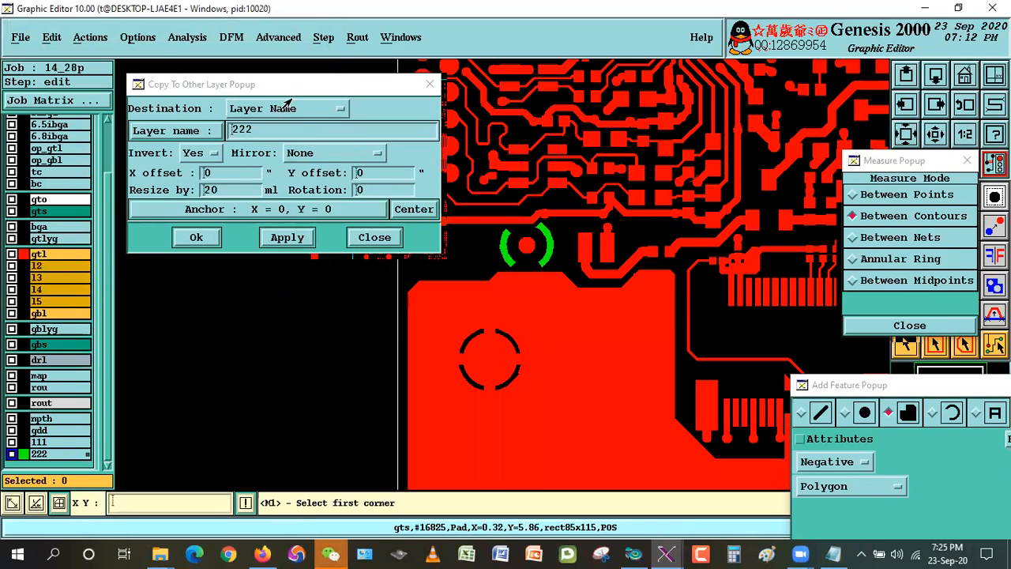
Step: Copy all features of layer 222 to layer gtl, not inverted and with a resize of 0 ml
{"action": "left_click_drag", "start_coordinate": [301, 84], "coordinate": [283, 83]}
{"action": "left_click", "coordinate": [158, 130]}
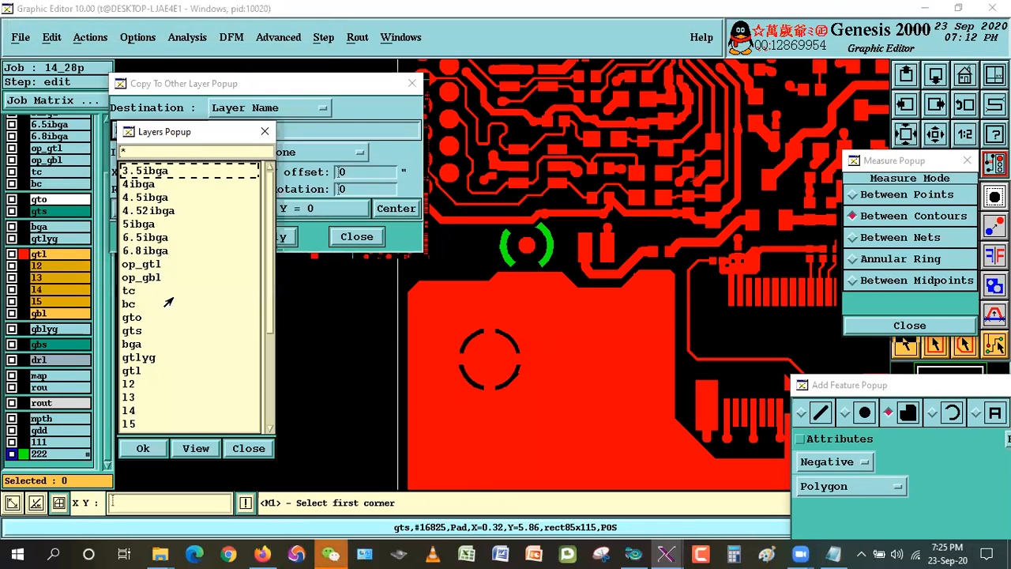
{"action": "double_click", "coordinate": [136, 370]}
{"action": "left_click", "coordinate": [182, 152]}
{"action": "left_click", "coordinate": [172, 168]}
{"action": "double_click", "coordinate": [207, 194]}
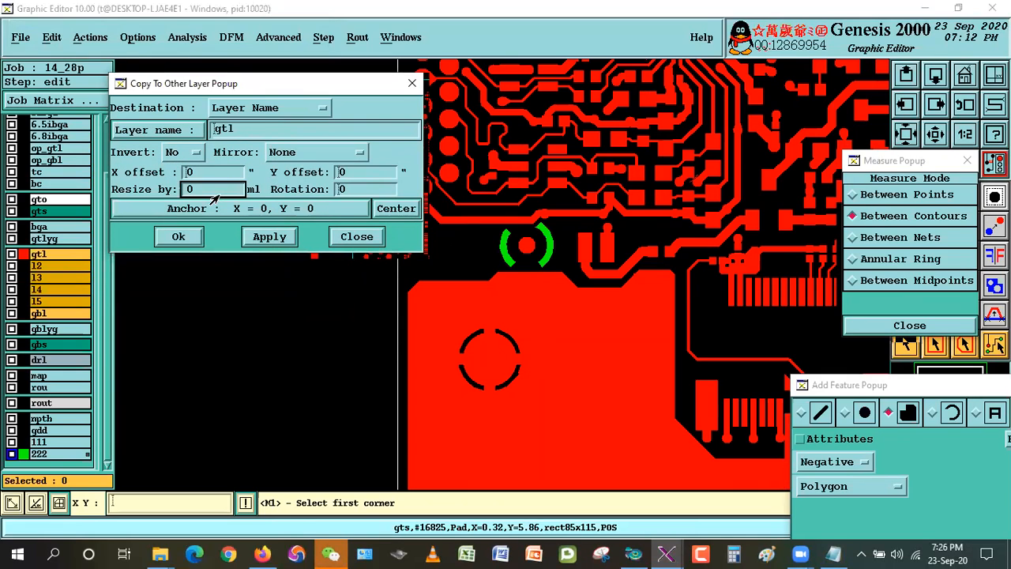
{"action": "left_click", "coordinate": [173, 241]}
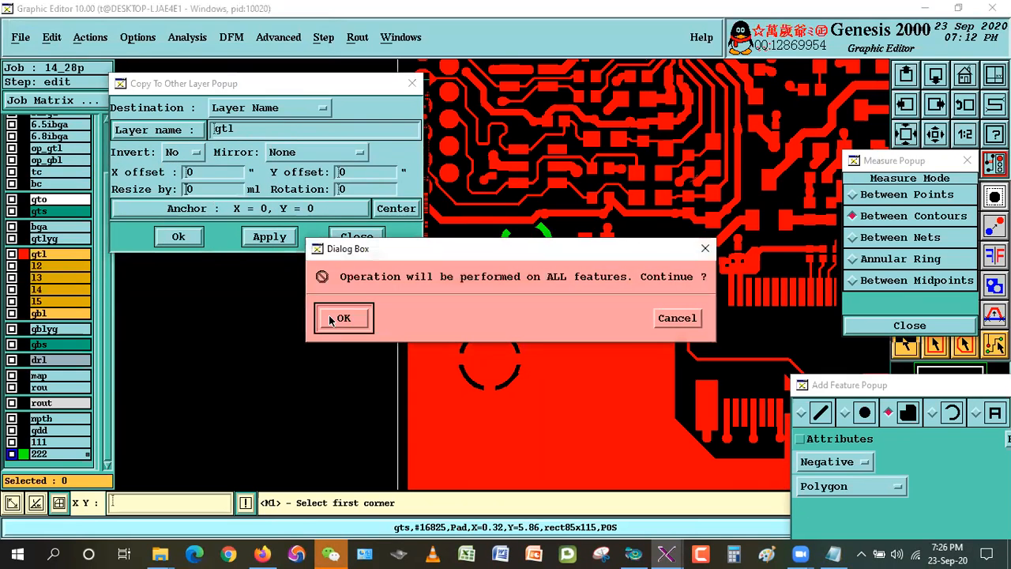
{"action": "left_click", "coordinate": [330, 318]}
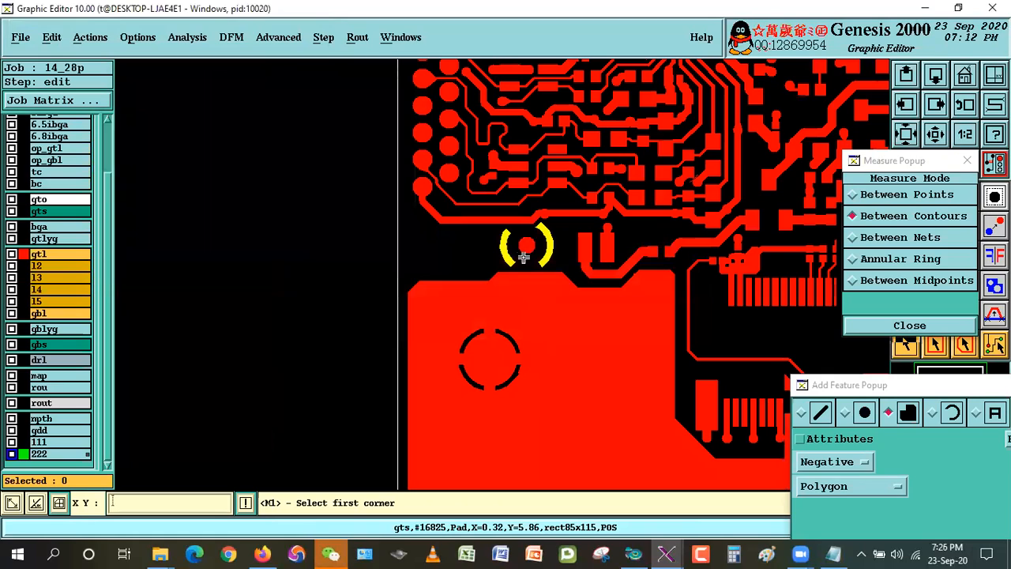
Step: With layer 222 hidden, measure between contours from the lower-left ring's wider arc to the adjacent gtl trace
{"action": "left_click", "coordinate": [40, 456]}
{"action": "right_click", "coordinate": [701, 196]}
{"action": "left_click", "coordinate": [716, 223]}
{"action": "left_click", "coordinate": [422, 161]}
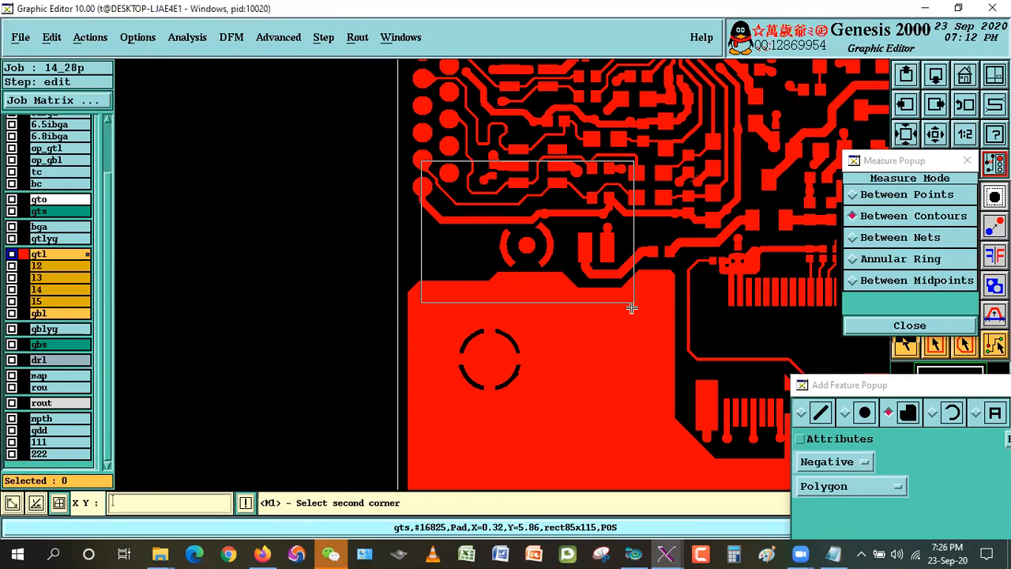
{"action": "left_click", "coordinate": [632, 308]}
{"action": "left_click", "coordinate": [355, 154]}
{"action": "left_click", "coordinate": [604, 399]}
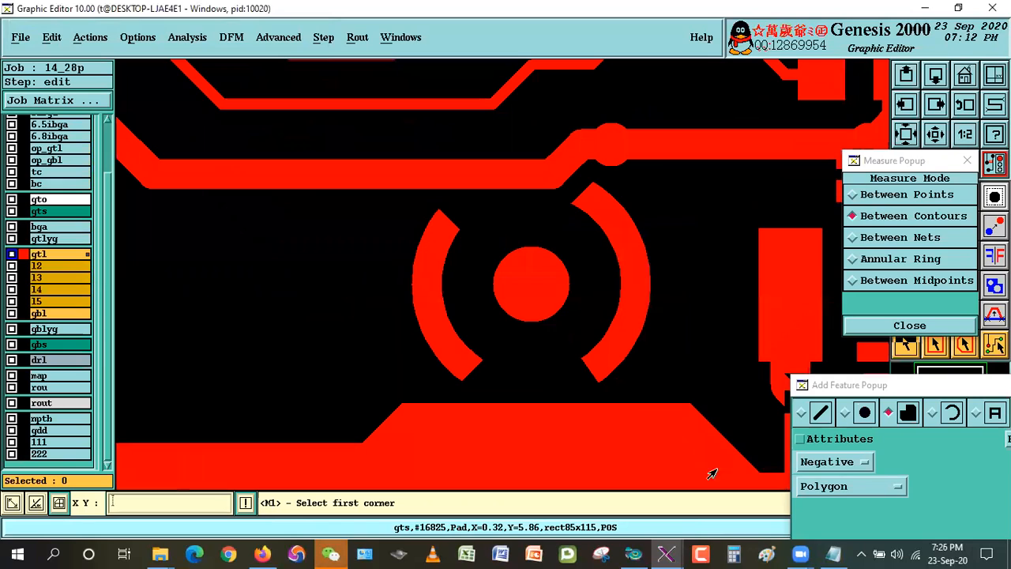
{"action": "left_click", "coordinate": [916, 215]}
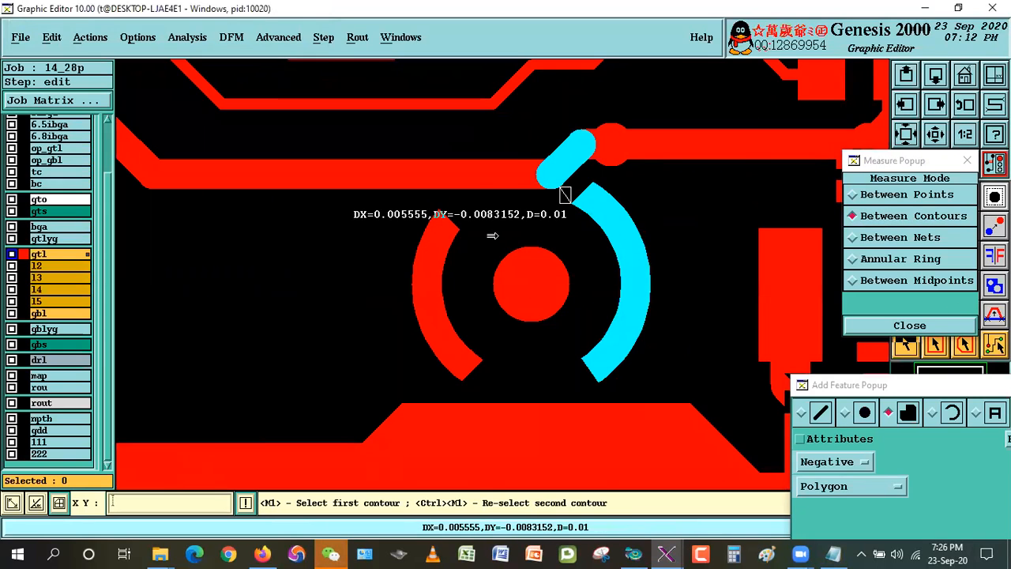
{"action": "left_click", "coordinate": [513, 231]}
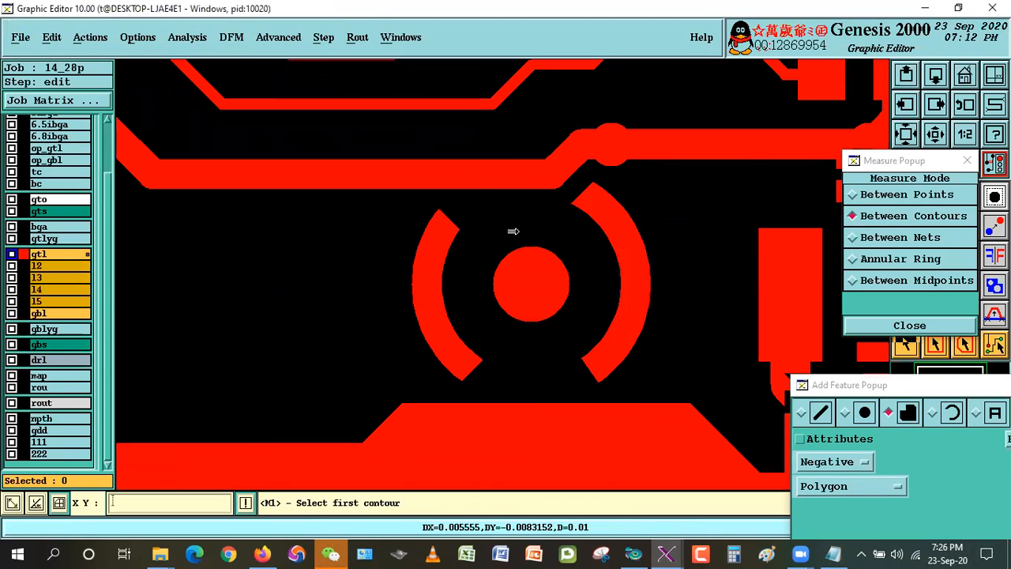
Step: Switch to WeChat, view the conversation with the unread file message, and return to the Genesis Graphic Editor
{"action": "left_click", "coordinate": [331, 552]}
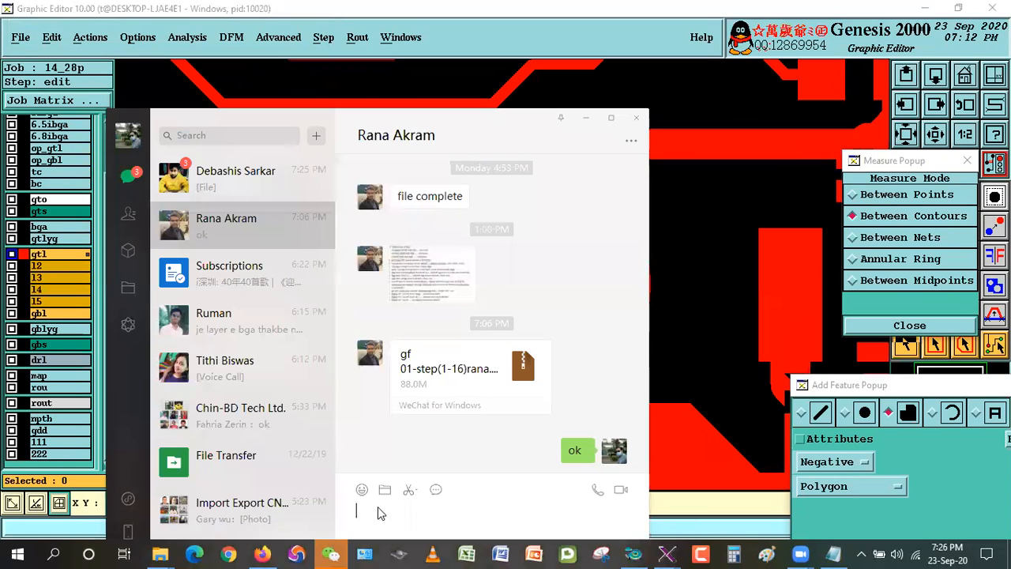
{"action": "left_click", "coordinate": [236, 178]}
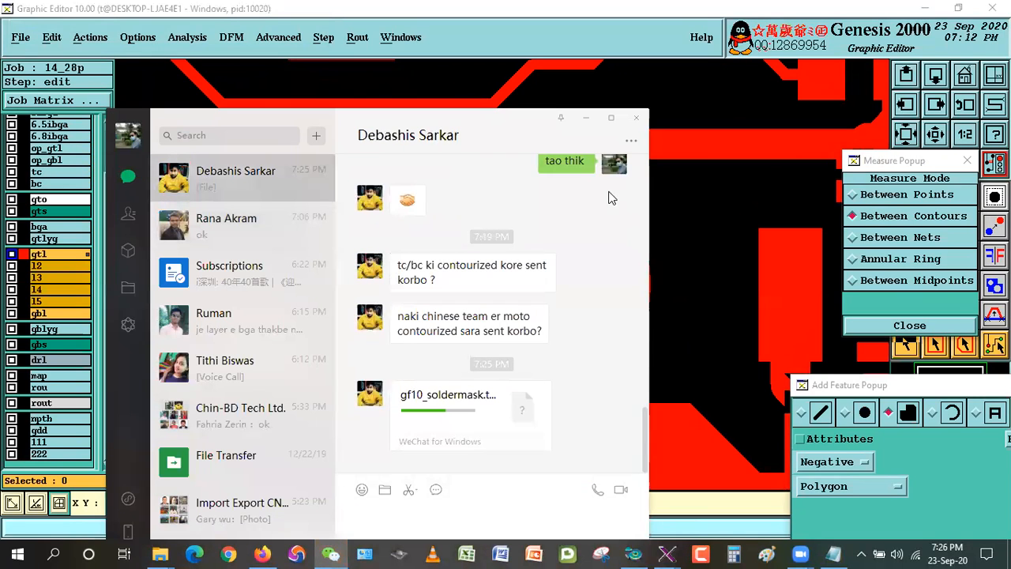
{"action": "left_click", "coordinate": [585, 118]}
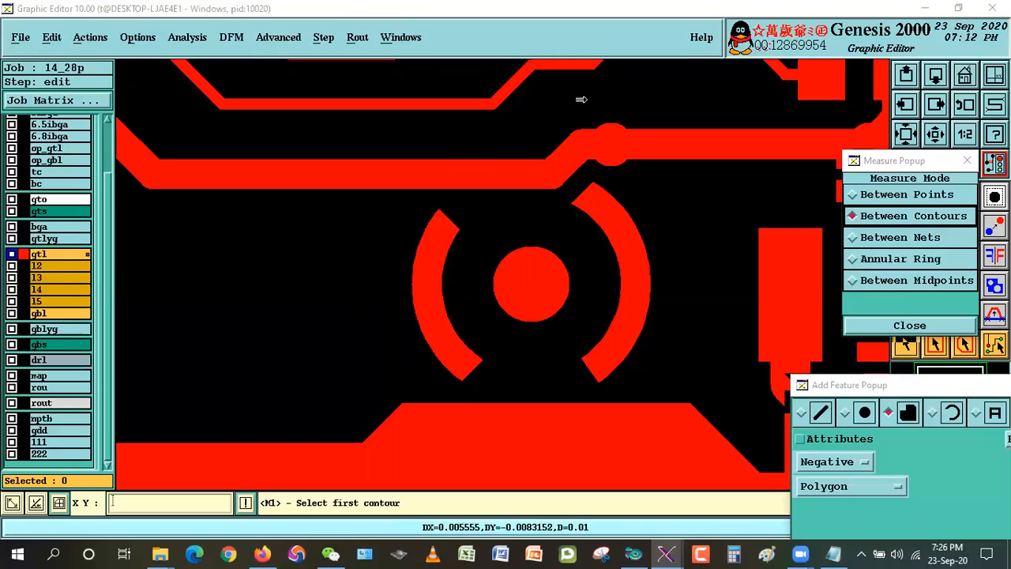
Step: Show the whole board and lower the system speaker volume to 67
{"action": "left_click", "coordinate": [964, 76]}
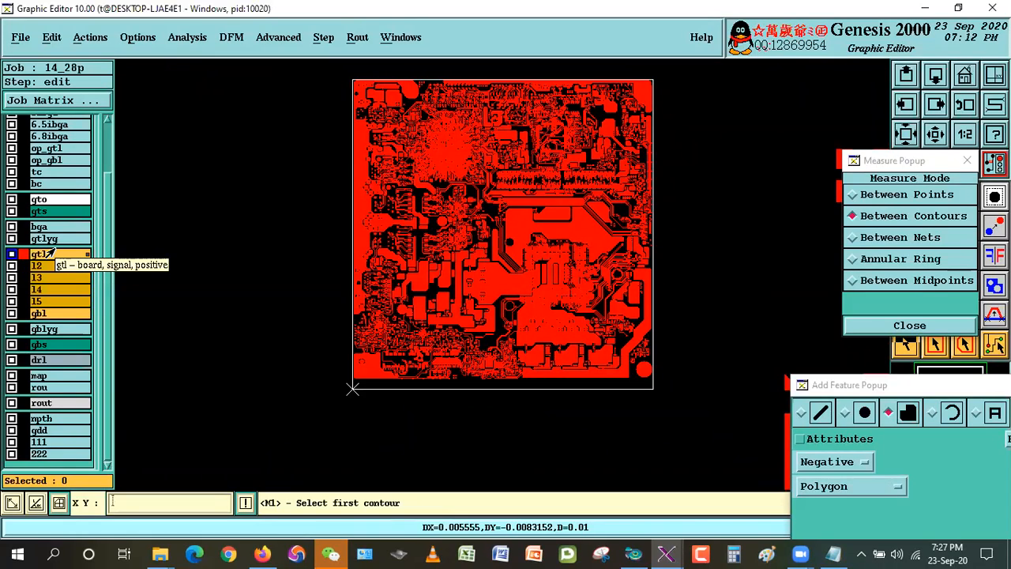
{"action": "left_click", "coordinate": [898, 553]}
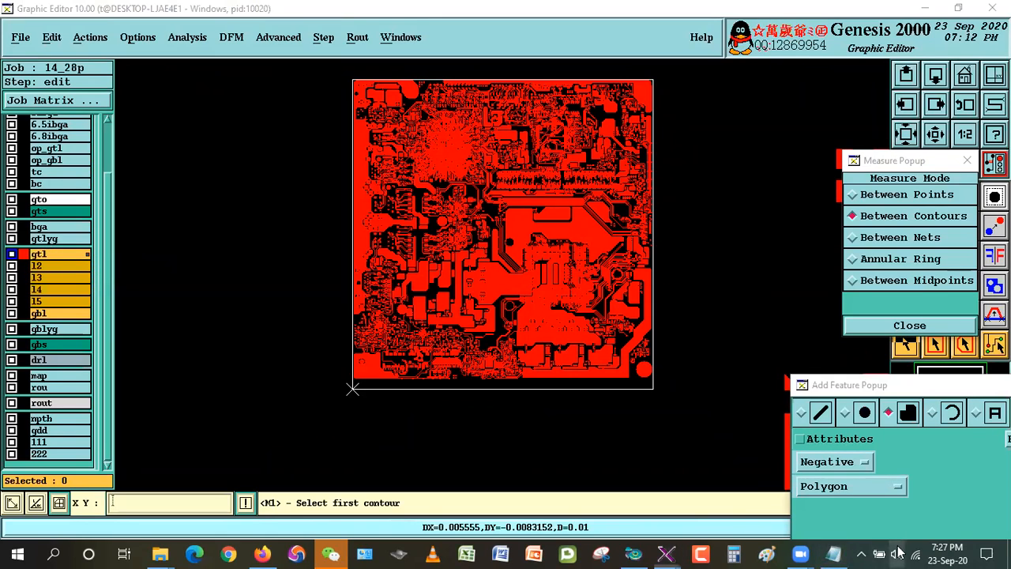
{"action": "left_click_drag", "start_coordinate": [926, 520], "coordinate": [906, 520]}
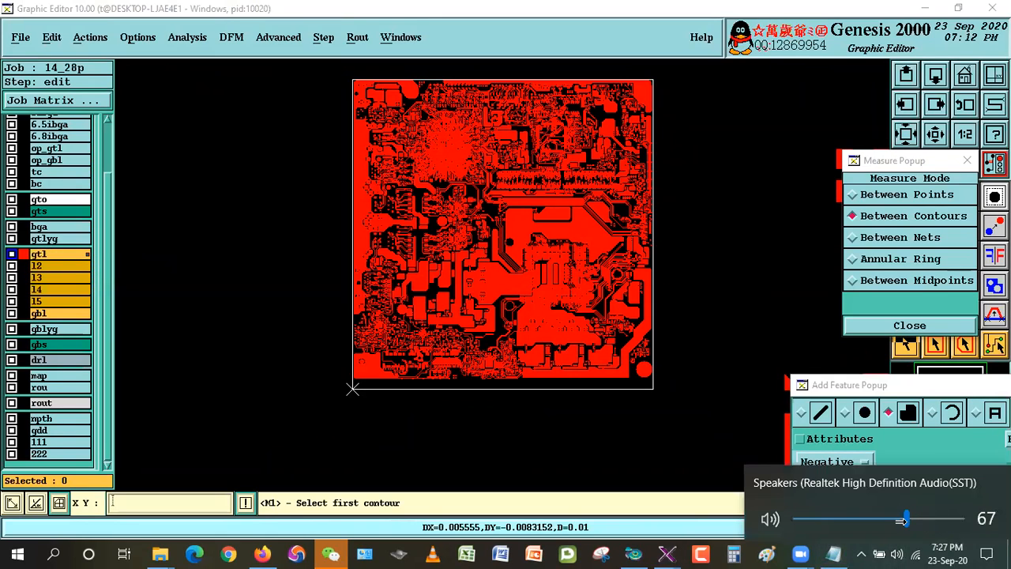
{"action": "left_click", "coordinate": [211, 7]}
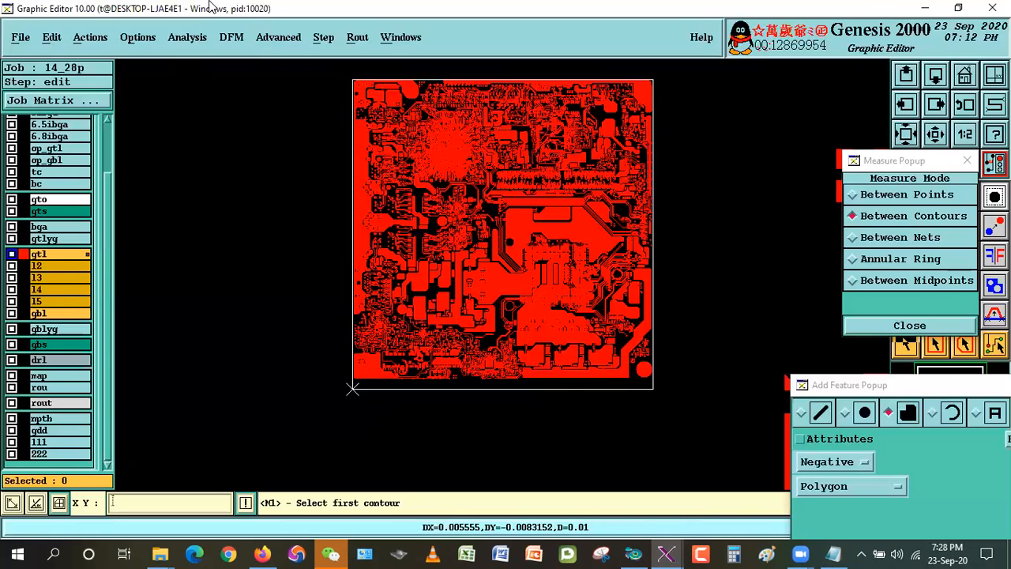
Step: Display layer 222 together with gtl and inspect the upper-left optical point ring
{"action": "left_click", "coordinate": [24, 454]}
{"action": "right_click", "coordinate": [458, 169]}
{"action": "left_click", "coordinate": [481, 197]}
{"action": "left_click", "coordinate": [392, 97]}
{"action": "left_click", "coordinate": [409, 117]}
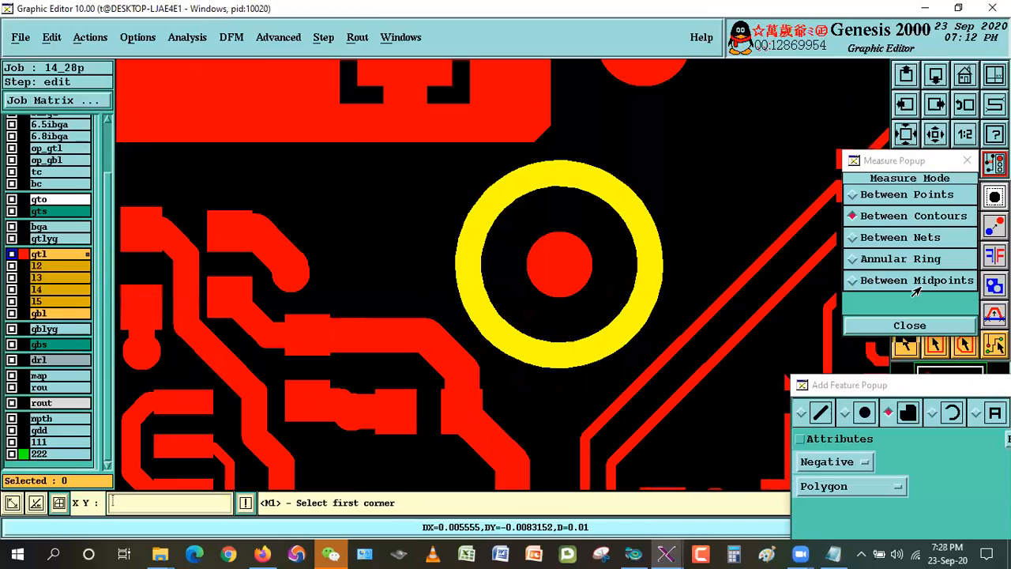
Step: Select the gtl copper surface above the upper-left ring and set up an inverted copy to another layer, resized by 20 ml
{"action": "left_click_drag", "start_coordinate": [907, 161], "coordinate": [867, 110]}
{"action": "right_click", "coordinate": [525, 208]}
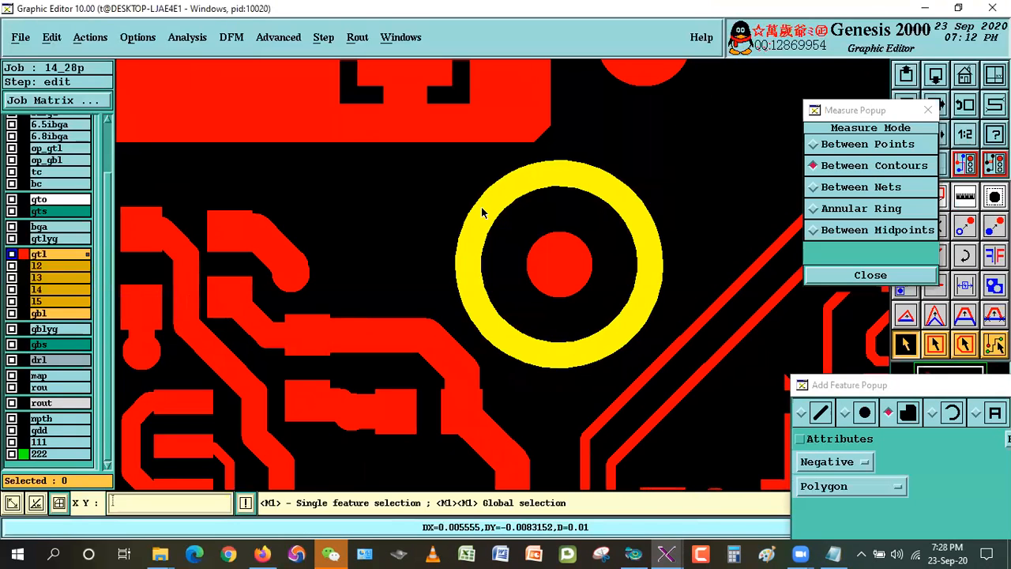
{"action": "left_click", "coordinate": [528, 139]}
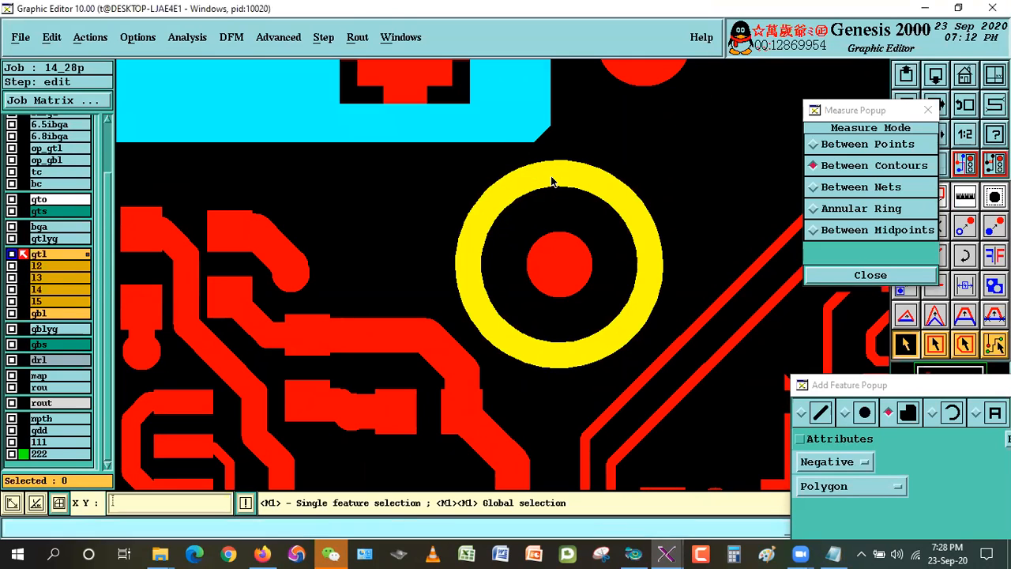
{"action": "left_click", "coordinate": [50, 41]}
{"action": "mouse_move", "coordinate": [71, 118]}
{"action": "left_click", "coordinate": [194, 134]}
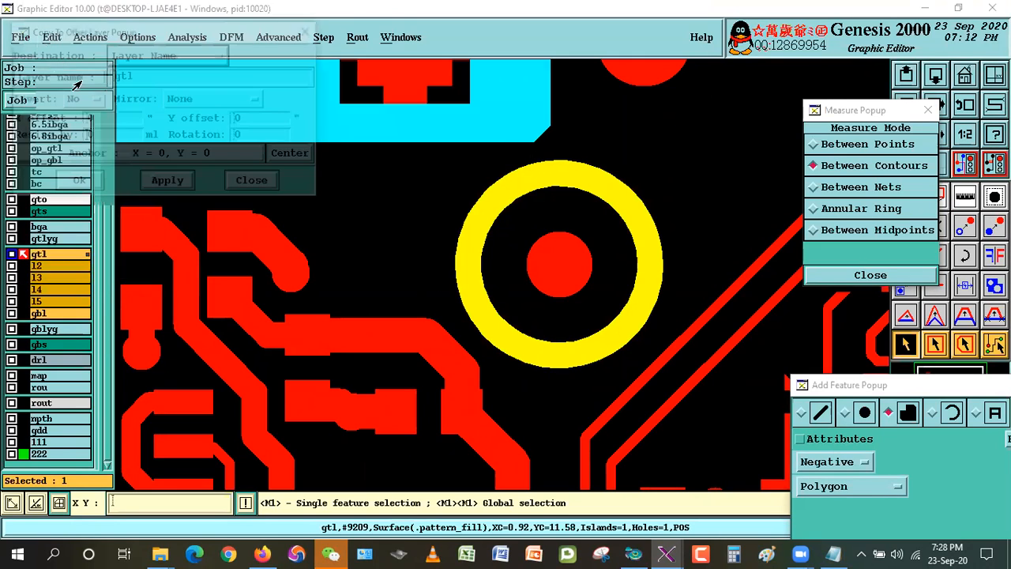
{"action": "left_click", "coordinate": [81, 99]}
{"action": "left_click", "coordinate": [75, 80]}
{"action": "left_click", "coordinate": [95, 136]}
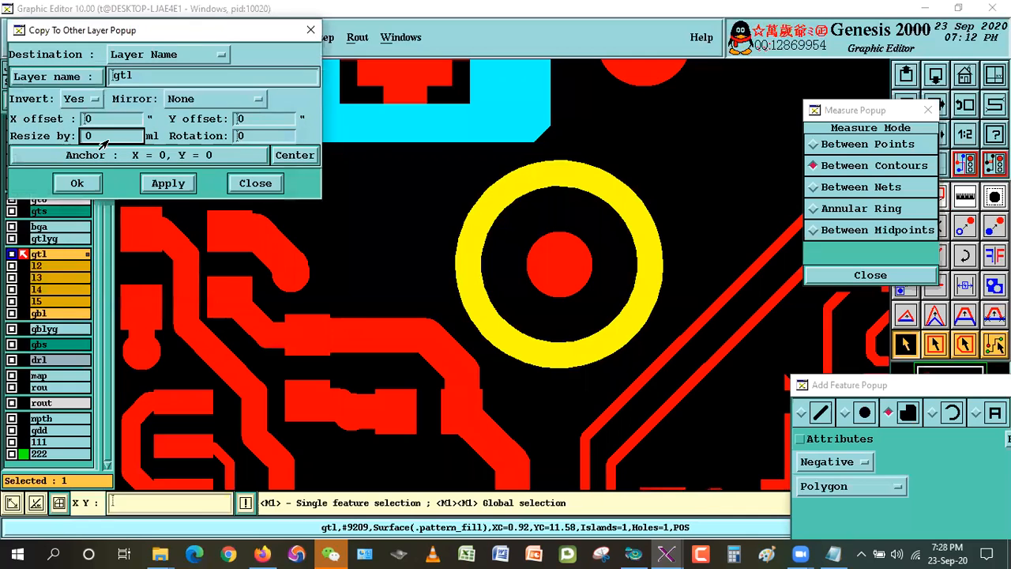
{"action": "type", "text": "20"}
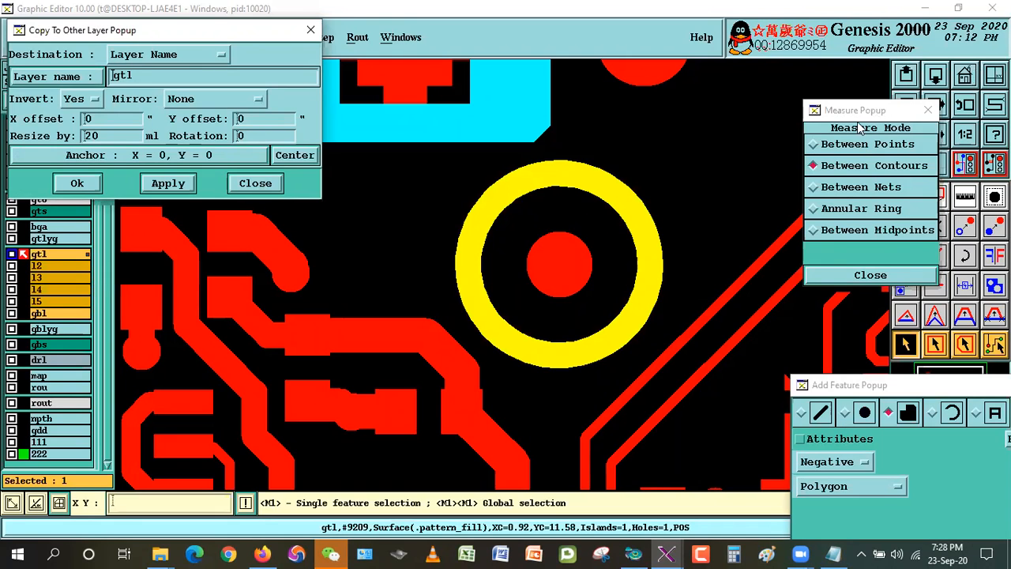
Step: Examine the lower-right ring against the neighbouring gtl copper area and round pad
{"action": "left_click_drag", "start_coordinate": [858, 116], "coordinate": [831, 148]}
{"action": "key", "text": "Page_Down"}
{"action": "key", "text": "Page_Down"}
{"action": "key", "text": "Page_Down"}
{"action": "key", "text": "Page_Down"}
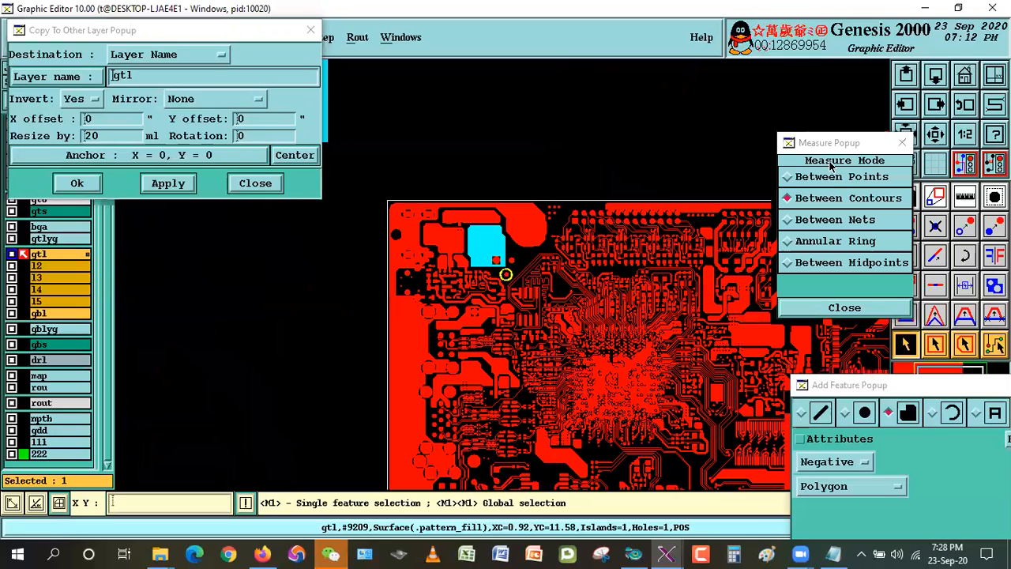
{"action": "left_click", "coordinate": [972, 79]}
{"action": "right_click", "coordinate": [554, 224]}
{"action": "left_click", "coordinate": [565, 255]}
{"action": "left_click", "coordinate": [616, 342]}
{"action": "left_click", "coordinate": [656, 384]}
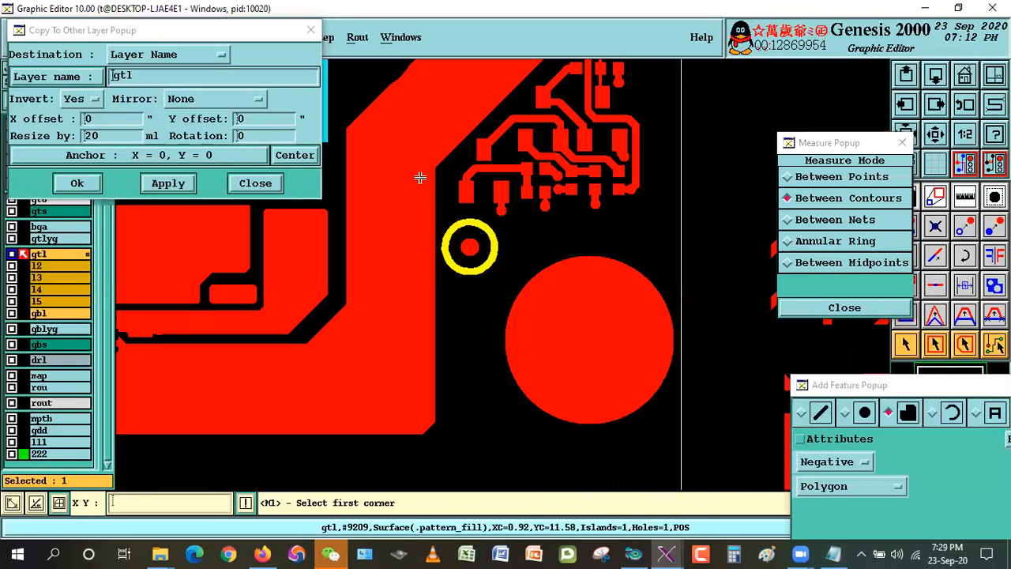
{"action": "left_click_drag", "start_coordinate": [134, 31], "coordinate": [249, 63]}
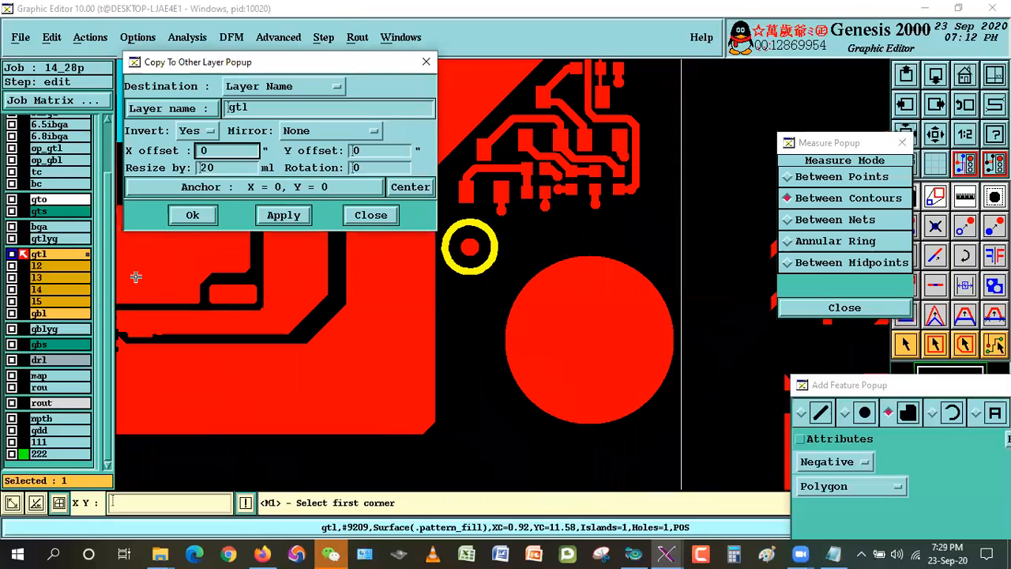
Step: Clear the gtl selection and display the gts solder mask in place of gtl, together with layer 222
{"action": "left_click", "coordinate": [905, 345]}
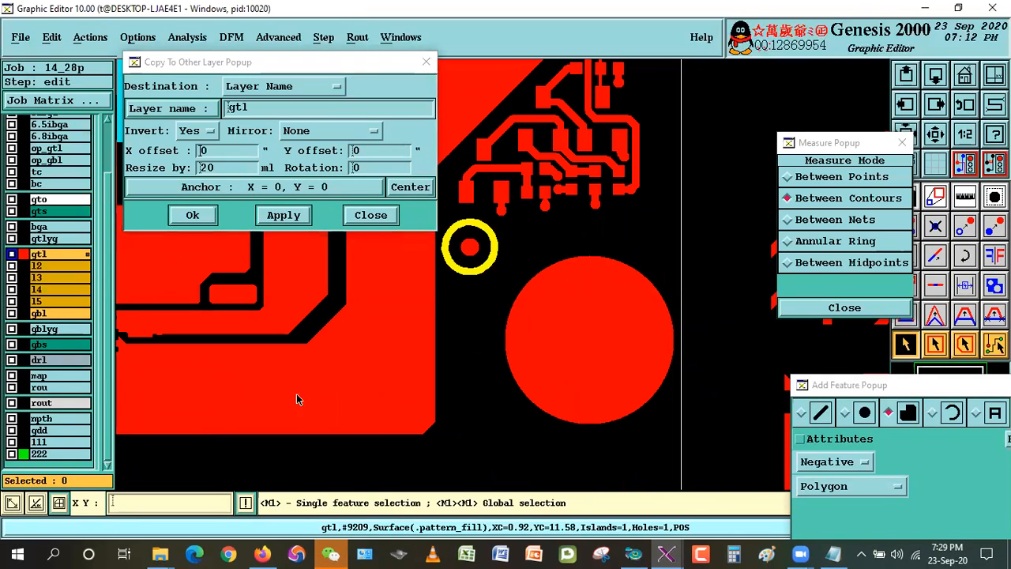
{"action": "left_click", "coordinate": [41, 255]}
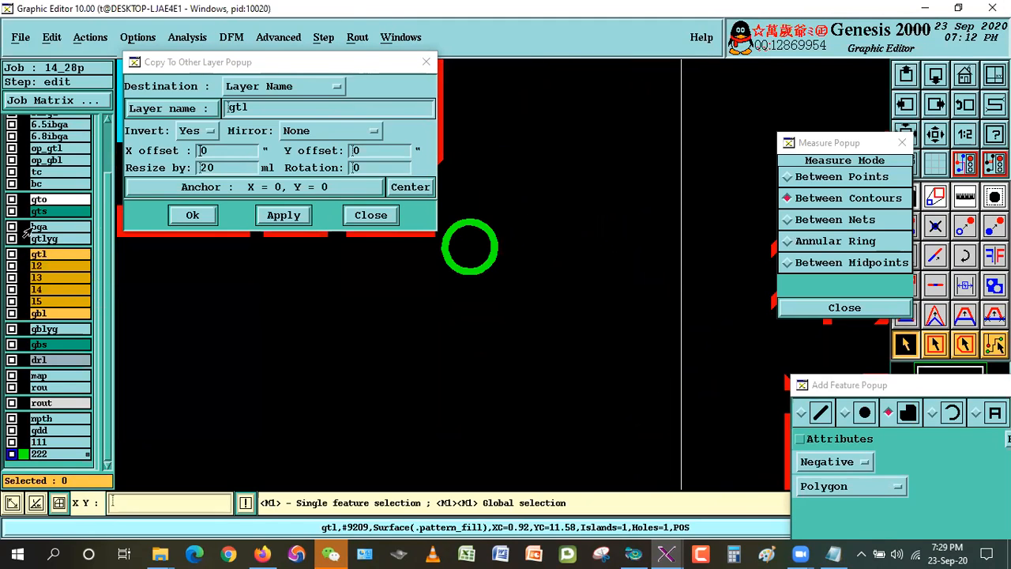
{"action": "left_click", "coordinate": [45, 214]}
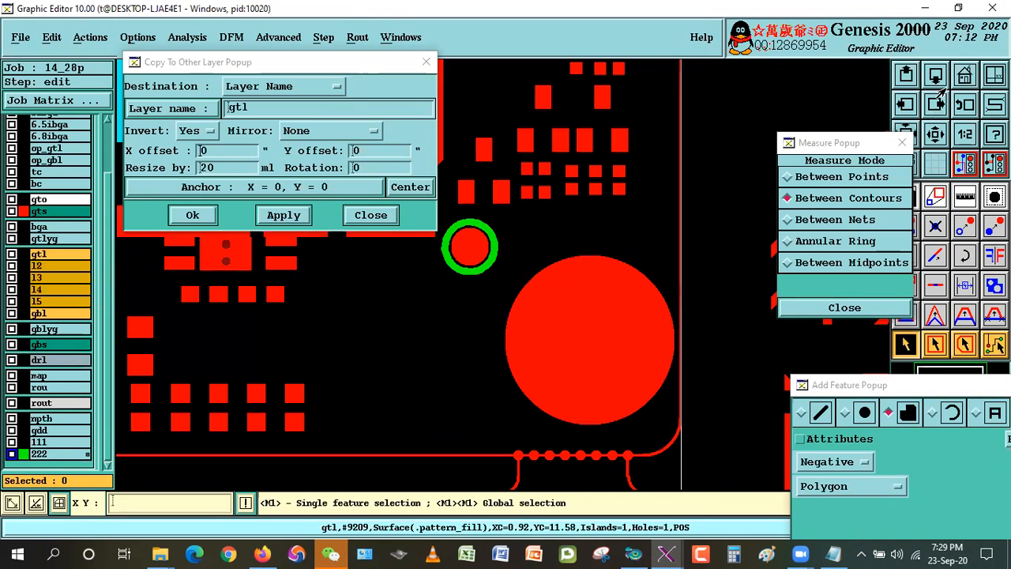
Step: Examine the lower-left ring's two arcs against the surrounding gts solder mask openings
{"action": "left_click", "coordinate": [962, 69]}
{"action": "left_click_drag", "start_coordinate": [258, 63], "coordinate": [213, 66]}
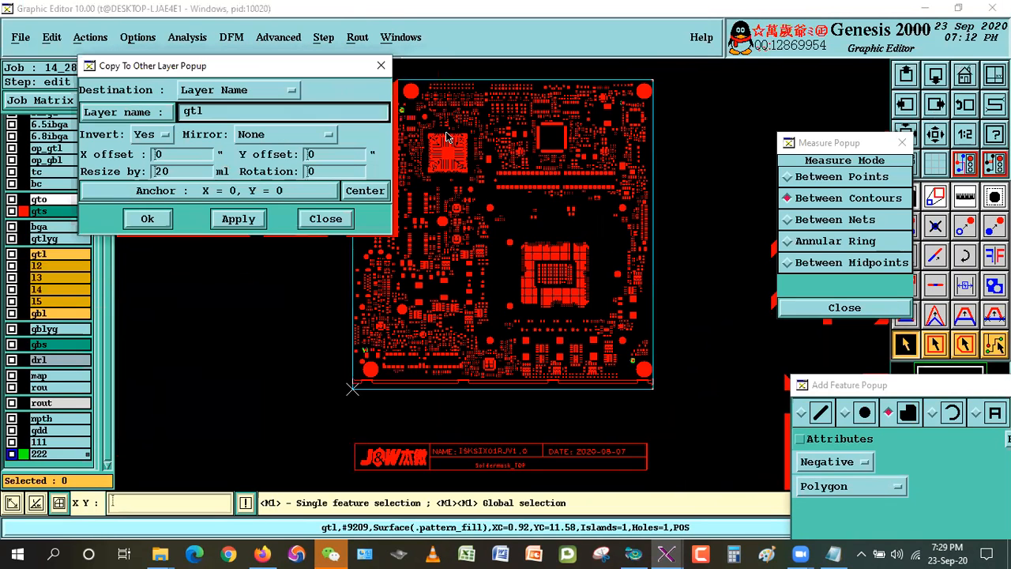
{"action": "right_click", "coordinate": [424, 135]}
{"action": "left_click", "coordinate": [439, 160]}
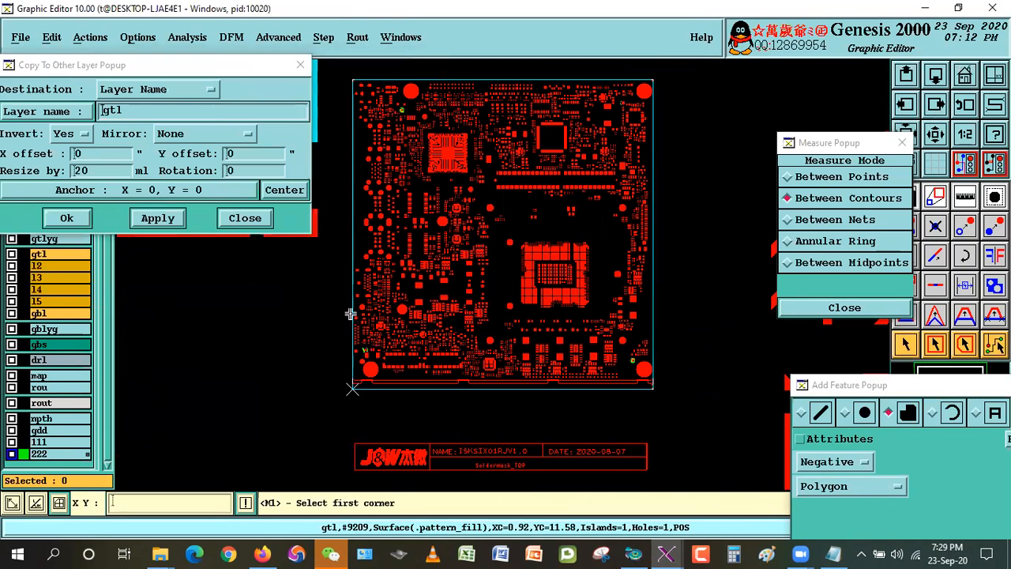
{"action": "left_click", "coordinate": [350, 313]}
{"action": "left_click", "coordinate": [387, 375]}
{"action": "left_click", "coordinate": [426, 267]}
{"action": "left_click", "coordinate": [522, 375]}
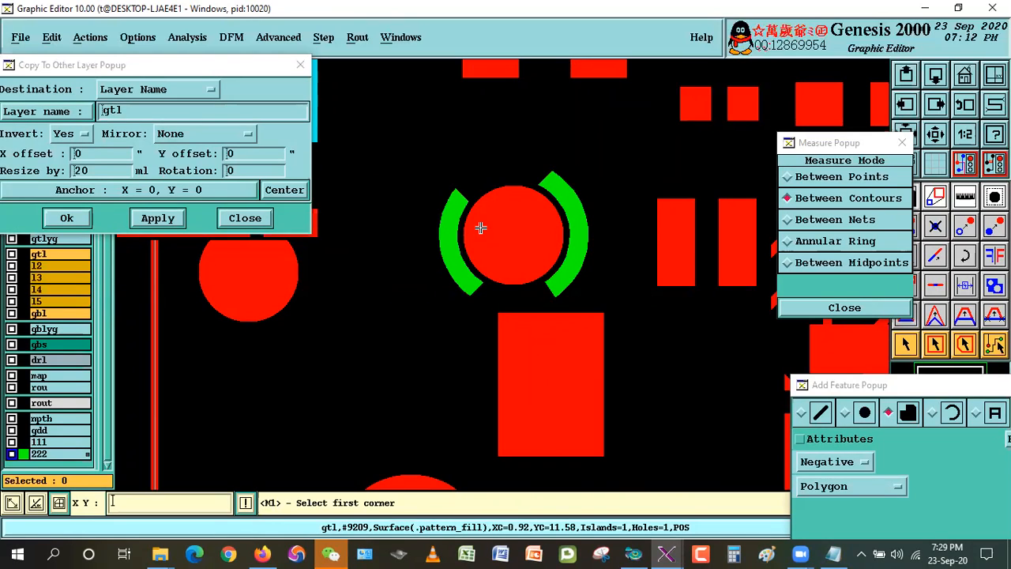
{"action": "left_click_drag", "start_coordinate": [848, 145], "coordinate": [765, 100]}
{"action": "left_click_drag", "start_coordinate": [131, 66], "coordinate": [202, 73]}
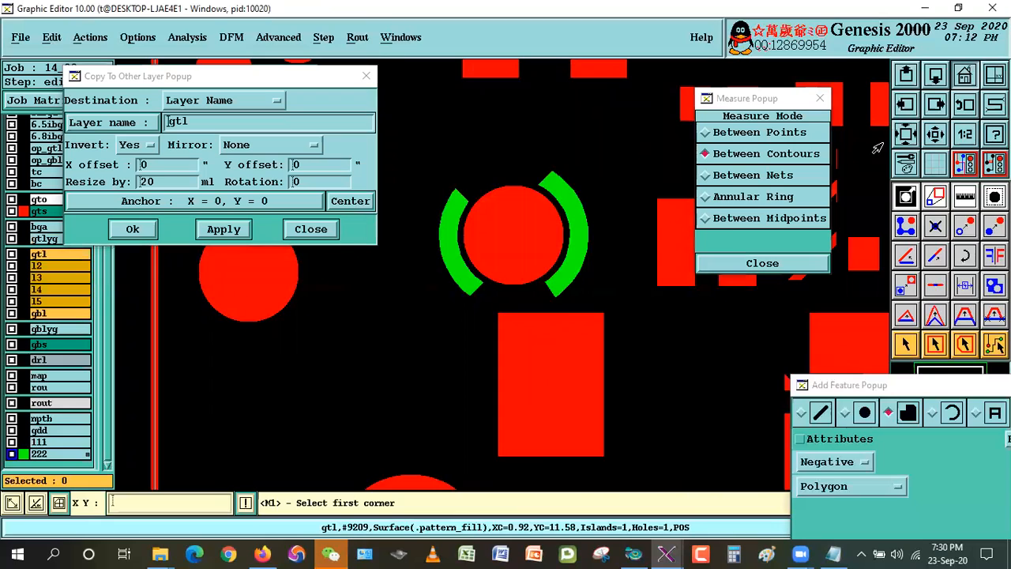
{"action": "left_click", "coordinate": [958, 83]}
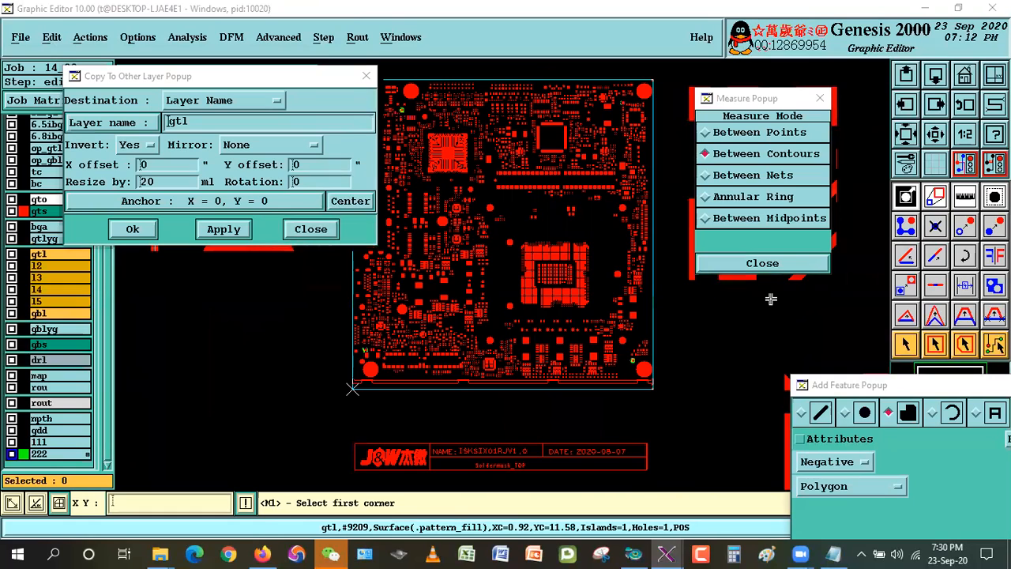
Step: Return to single feature selection and close the copy, measure and add-feature popups
{"action": "left_click", "coordinate": [902, 345]}
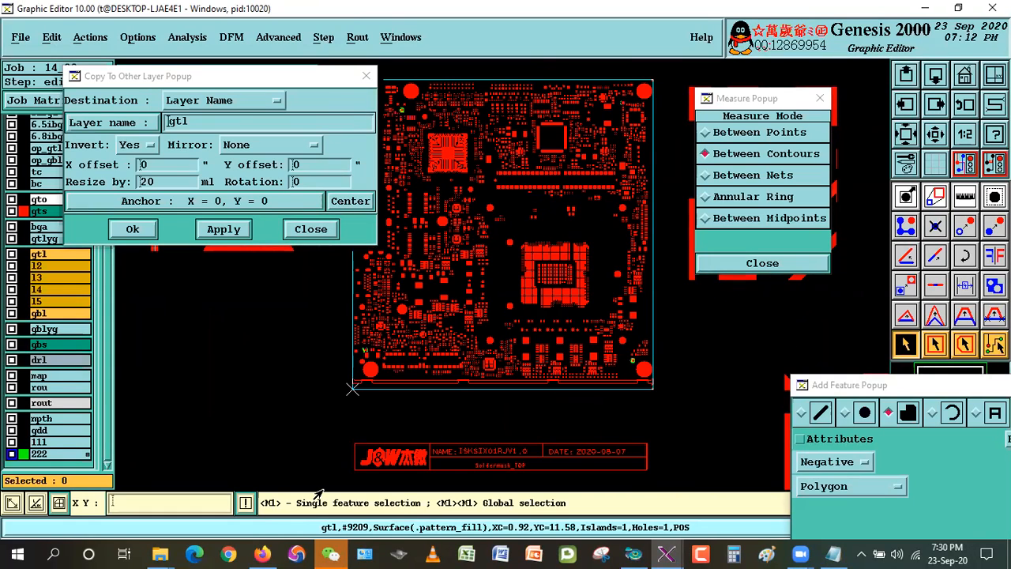
{"action": "left_click", "coordinate": [311, 229]}
{"action": "left_click", "coordinate": [762, 263]}
{"action": "left_click_drag", "start_coordinate": [873, 387], "coordinate": [651, 102]}
{"action": "left_click", "coordinate": [706, 445]}
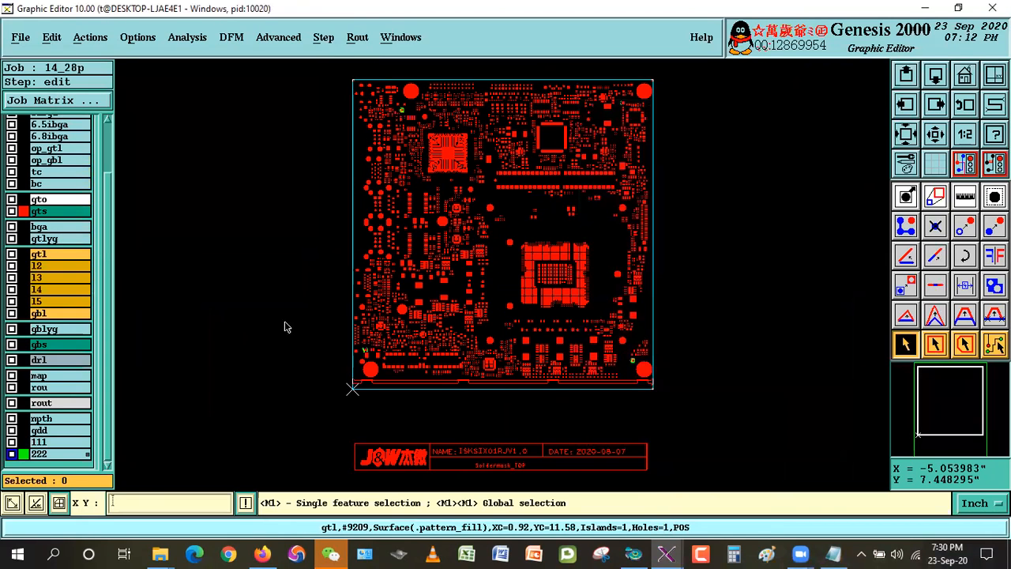
Step: Hide the gts and 222 layers and display the gbl bottom copper layer
{"action": "left_click", "coordinate": [39, 212]}
{"action": "left_click", "coordinate": [27, 454]}
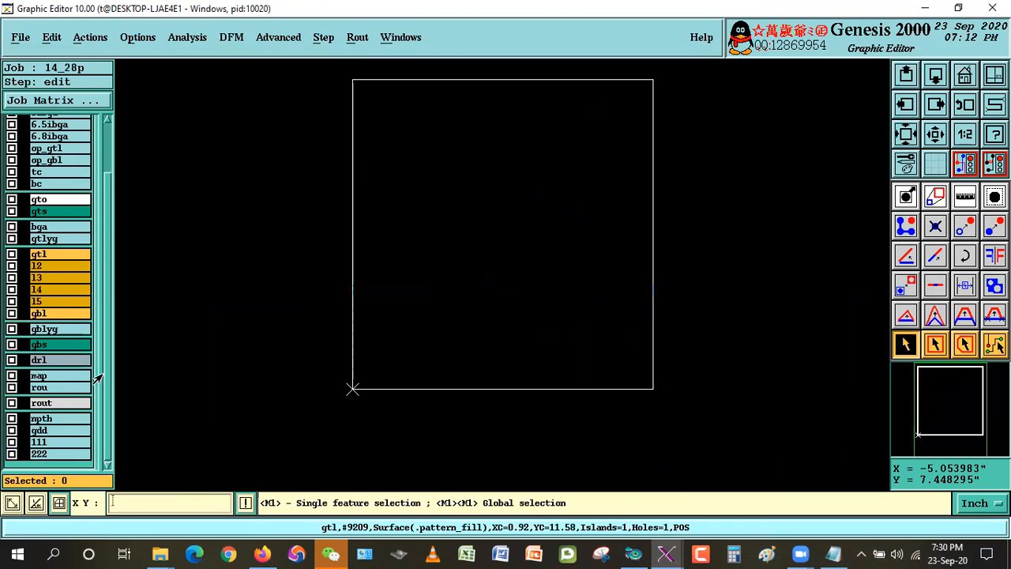
{"action": "left_click", "coordinate": [39, 315]}
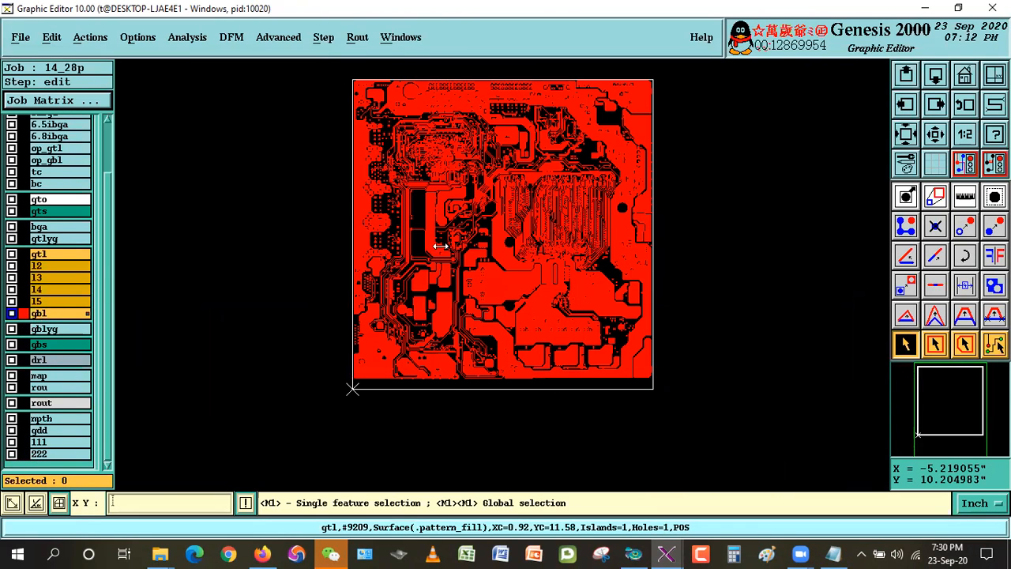
Step: Delete layers 111 and 222 from the job matrix and save the job
{"action": "scroll", "coordinate": [446, 336], "scroll_direction": "down", "scroll_amount": 4}
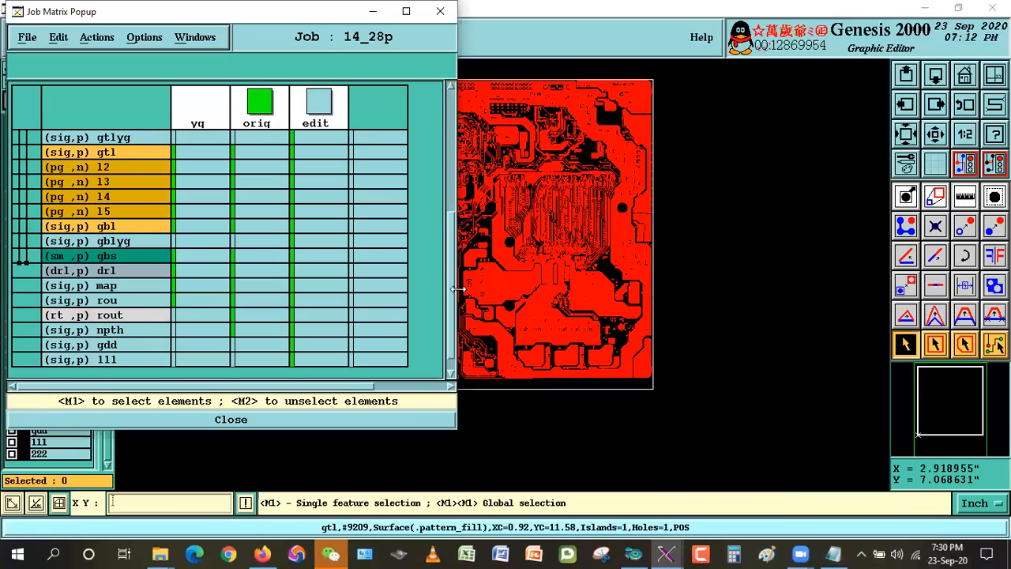
{"action": "scroll", "coordinate": [85, 369], "scroll_direction": "down", "scroll_amount": 1}
{"action": "left_click_drag", "start_coordinate": [107, 345], "coordinate": [122, 360]}
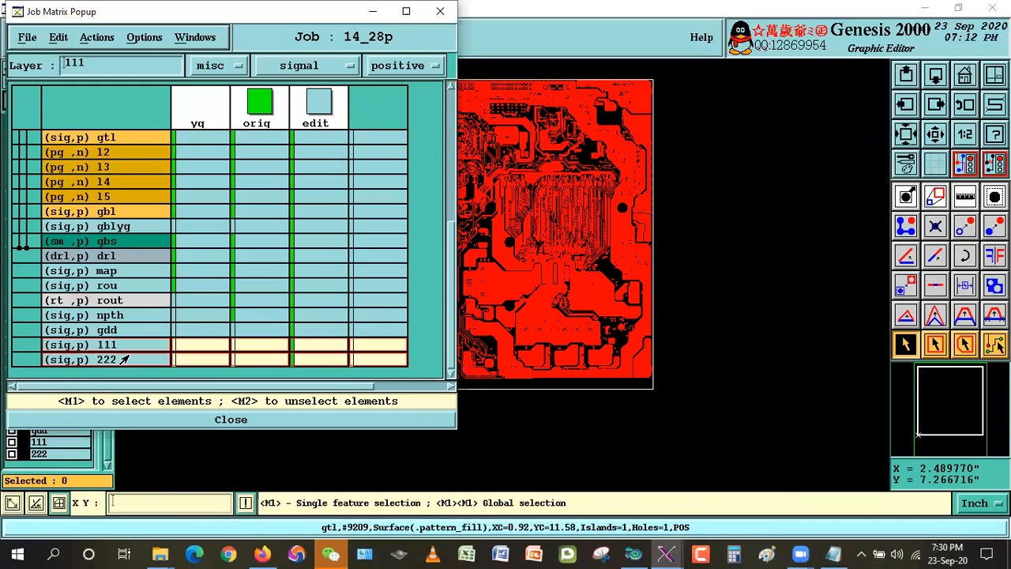
{"action": "key", "text": "Delete"}
{"action": "key", "text": "Return"}
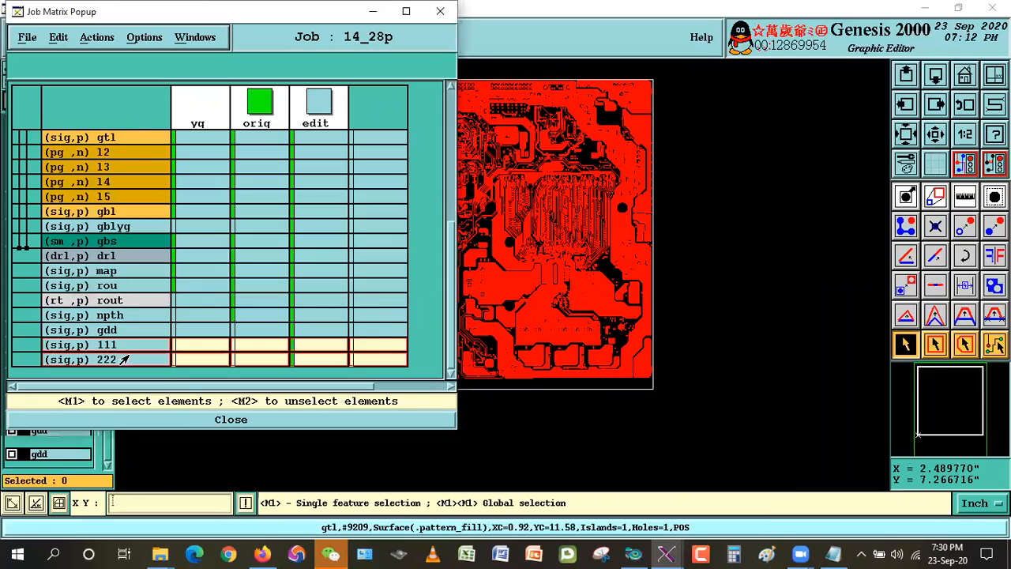
{"action": "left_click", "coordinate": [187, 419]}
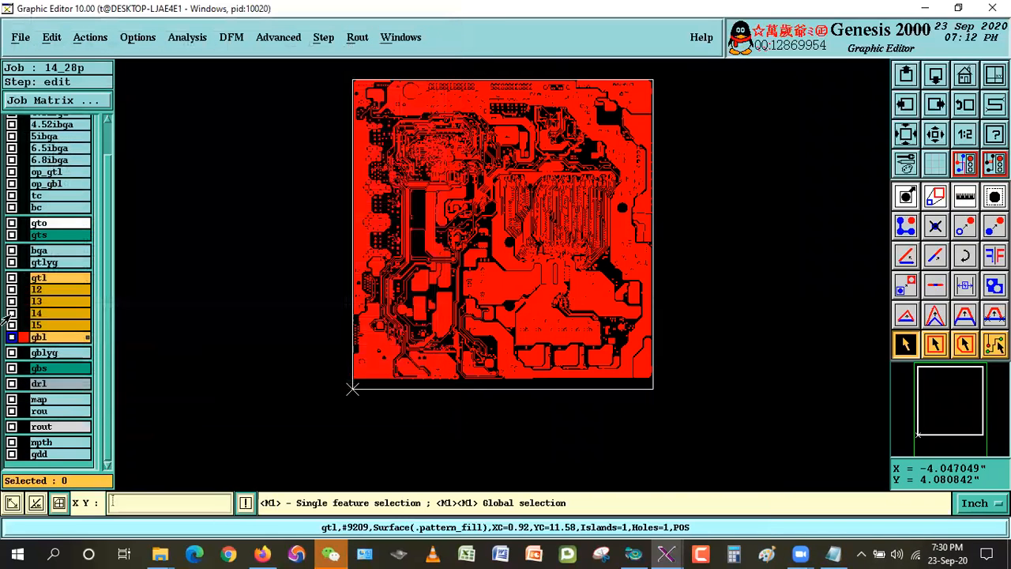
{"action": "left_click", "coordinate": [21, 38]}
{"action": "left_click", "coordinate": [24, 66]}
{"action": "left_click", "coordinate": [332, 323]}
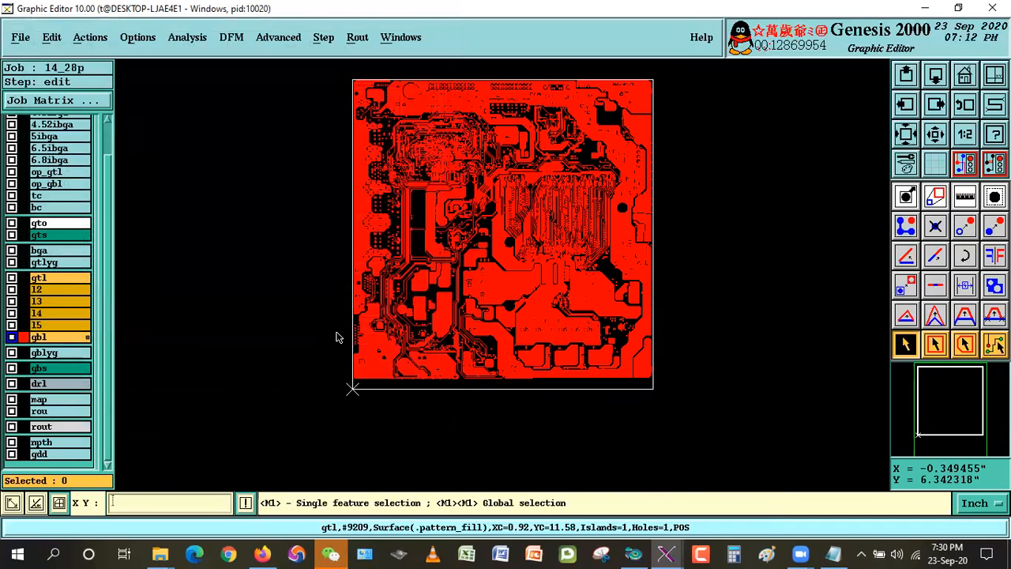
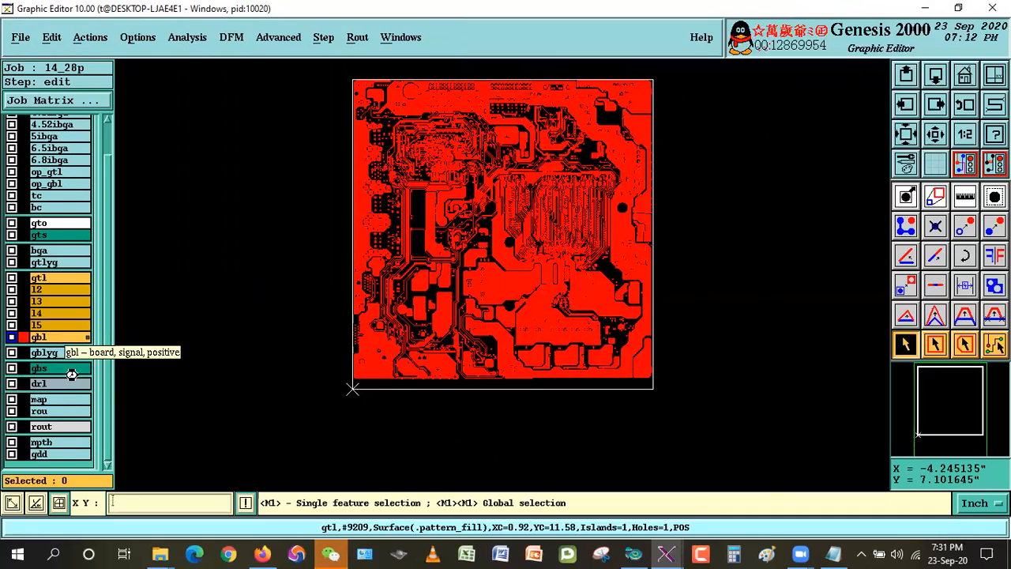
Step: Display gbs in place of gbl and select its features that touch reference layer op_gbl
{"action": "left_click", "coordinate": [49, 338]}
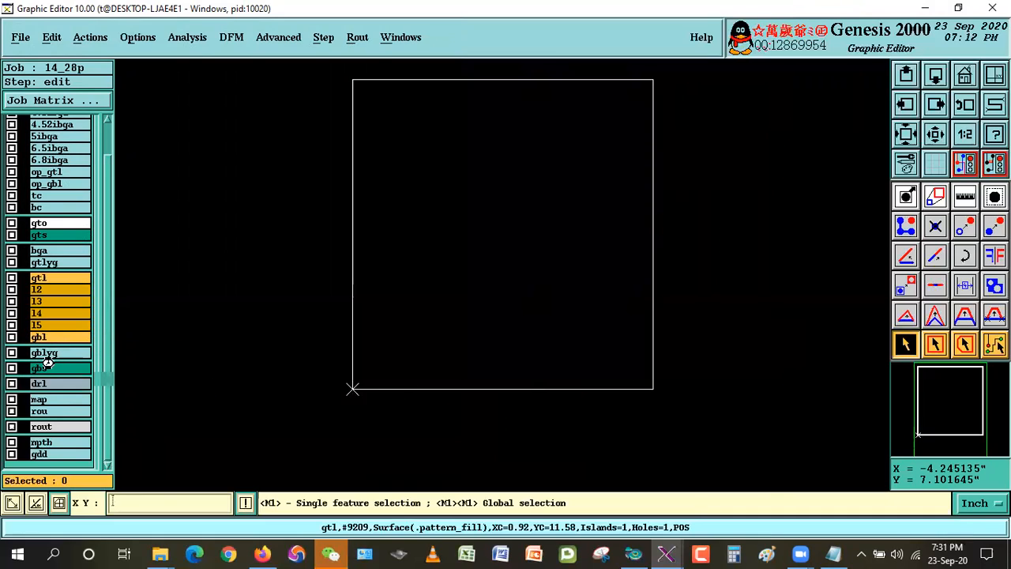
{"action": "left_click", "coordinate": [49, 368]}
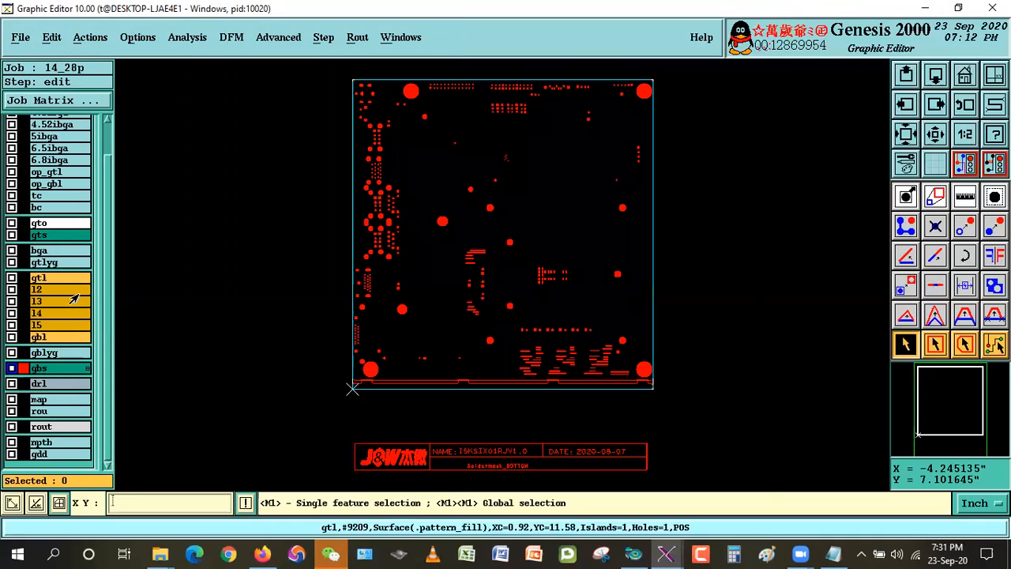
{"action": "left_click", "coordinate": [79, 37]}
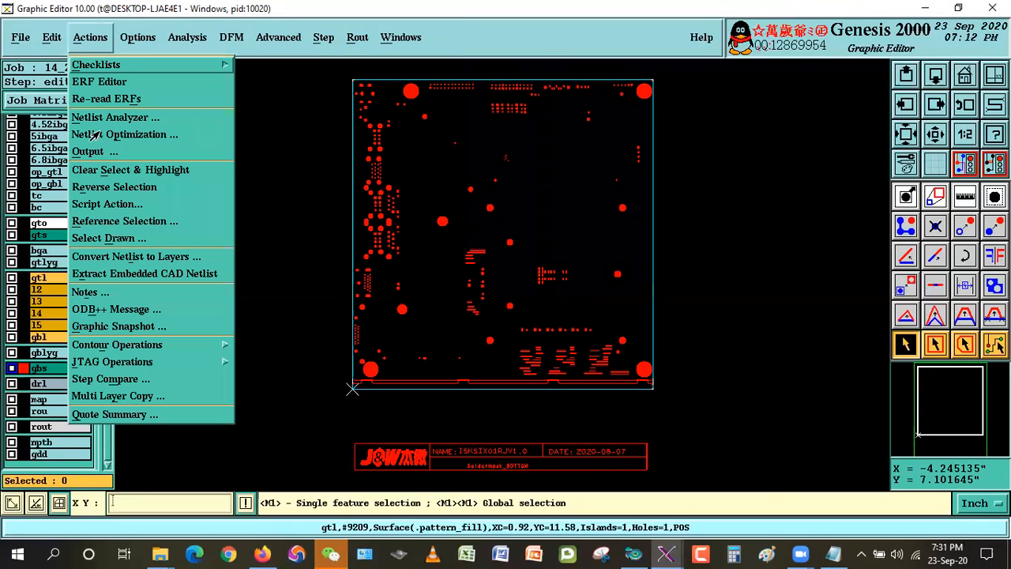
{"action": "left_click", "coordinate": [125, 220]}
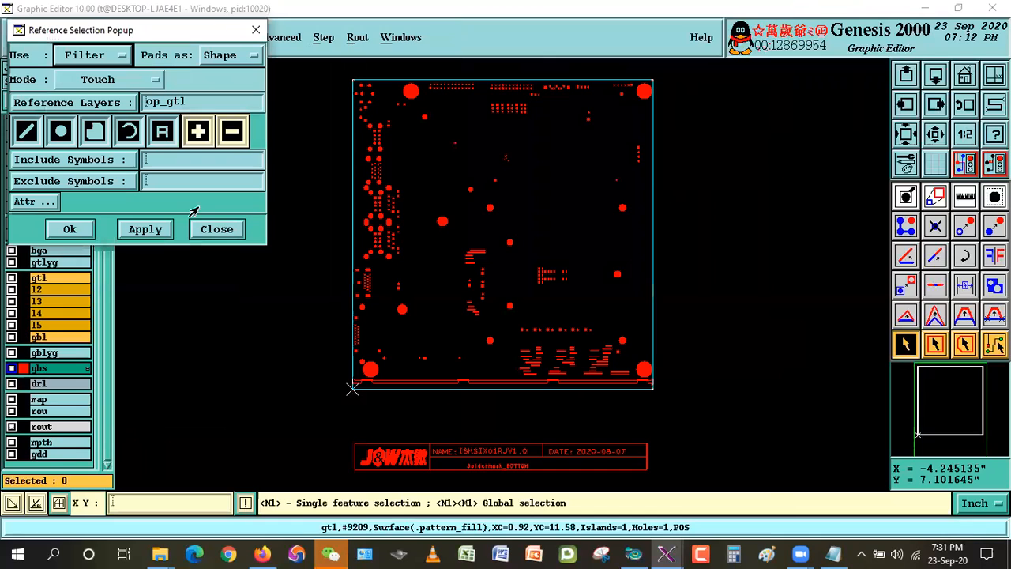
{"action": "left_click", "coordinate": [117, 104]}
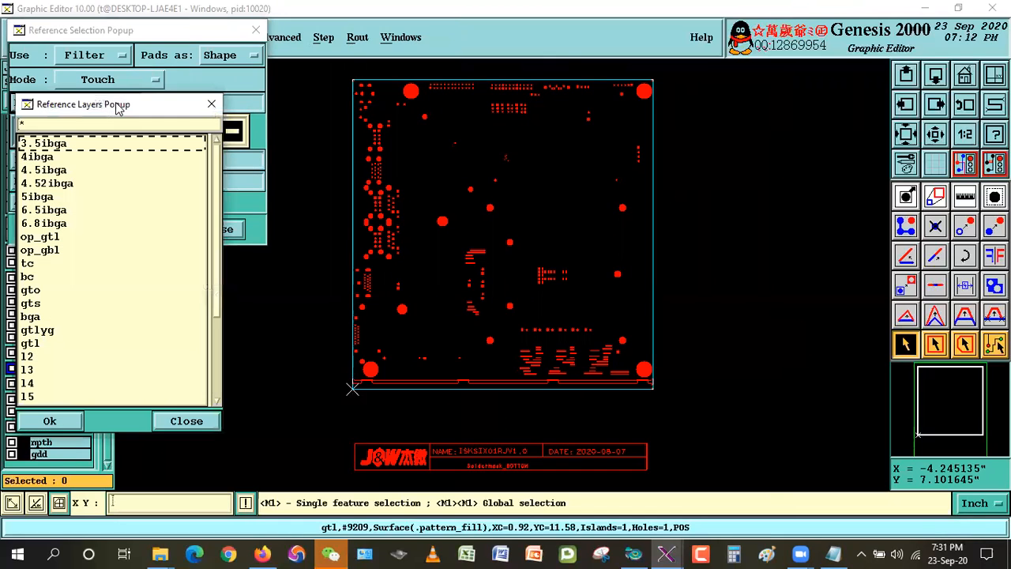
{"action": "double_click", "coordinate": [61, 249]}
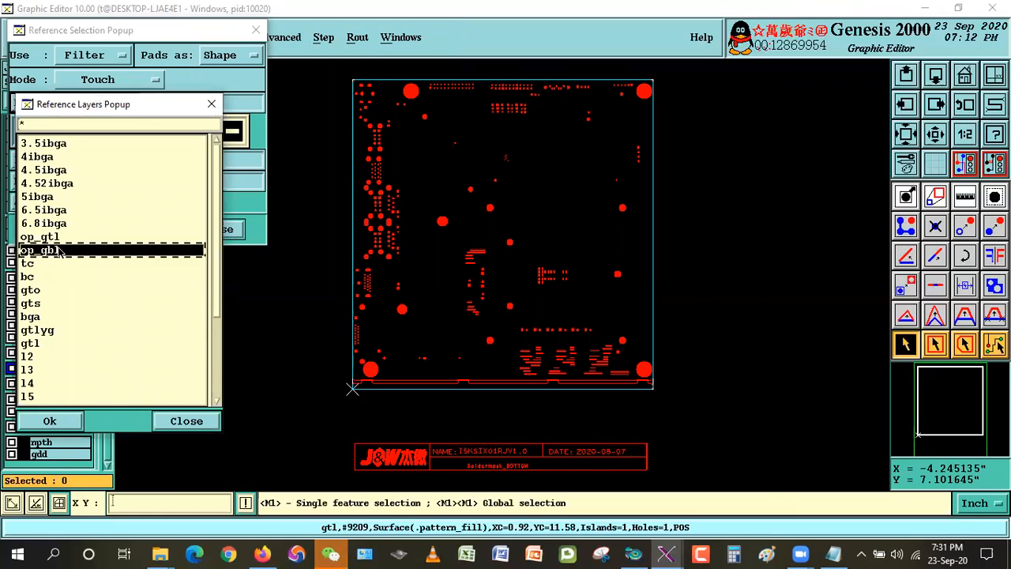
{"action": "left_click", "coordinate": [74, 229]}
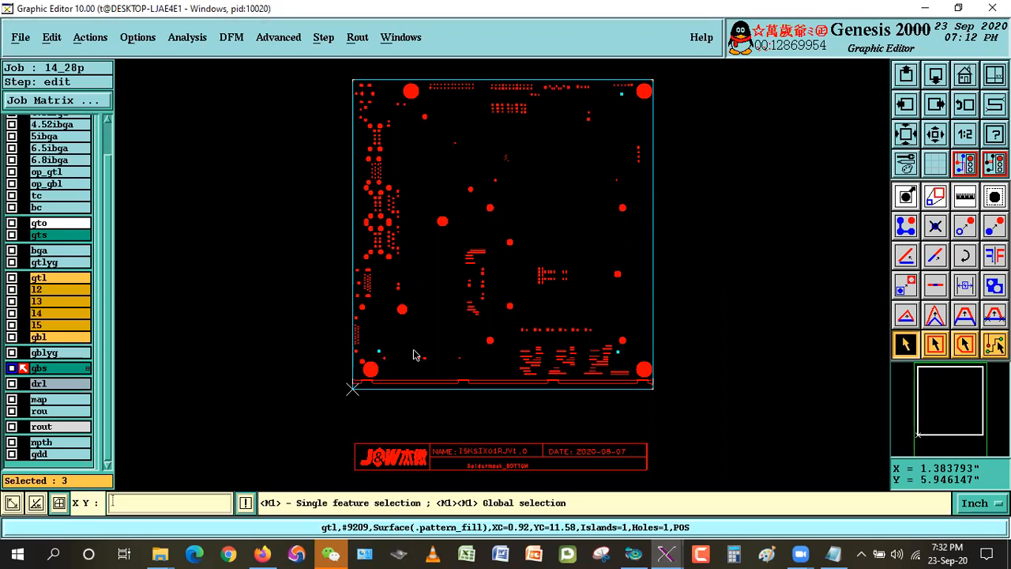
Step: Set up a copy of the selected gbs pads to layer 111 with a resize of 40 ml
{"action": "left_click", "coordinate": [49, 38]}
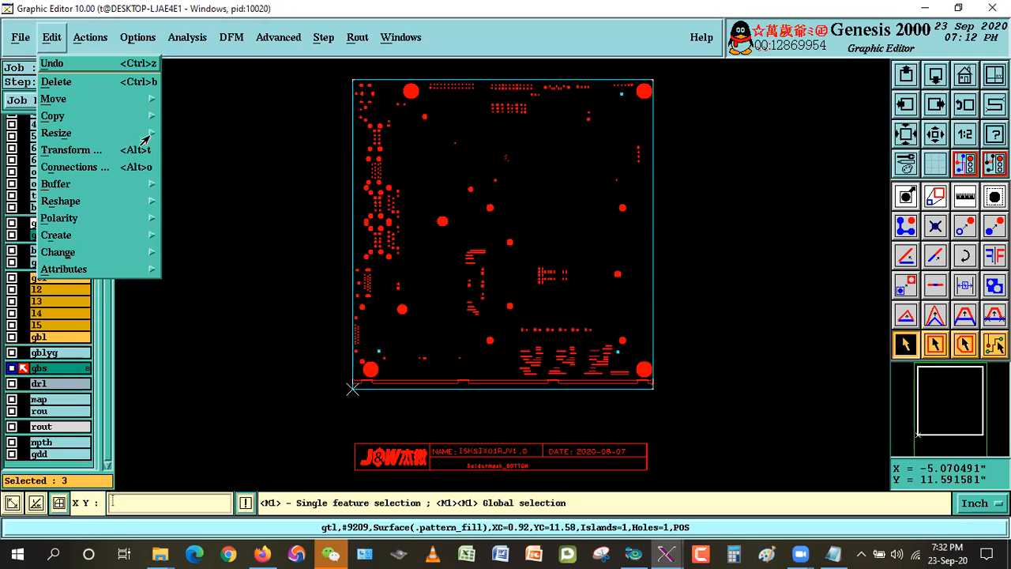
{"action": "mouse_move", "coordinate": [142, 117]}
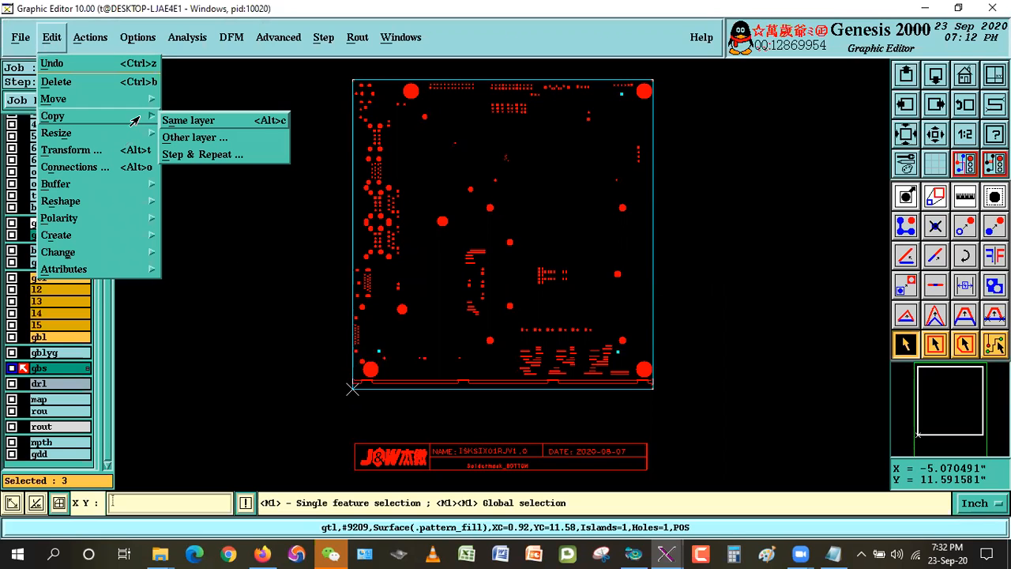
{"action": "left_click", "coordinate": [196, 137]}
{"action": "left_click", "coordinate": [138, 84]}
{"action": "left_click_drag", "start_coordinate": [149, 77], "coordinate": [111, 76]}
{"action": "type", "text": "l1"}
{"action": "key", "text": "Tab"}
{"action": "key", "text": "Tab"}
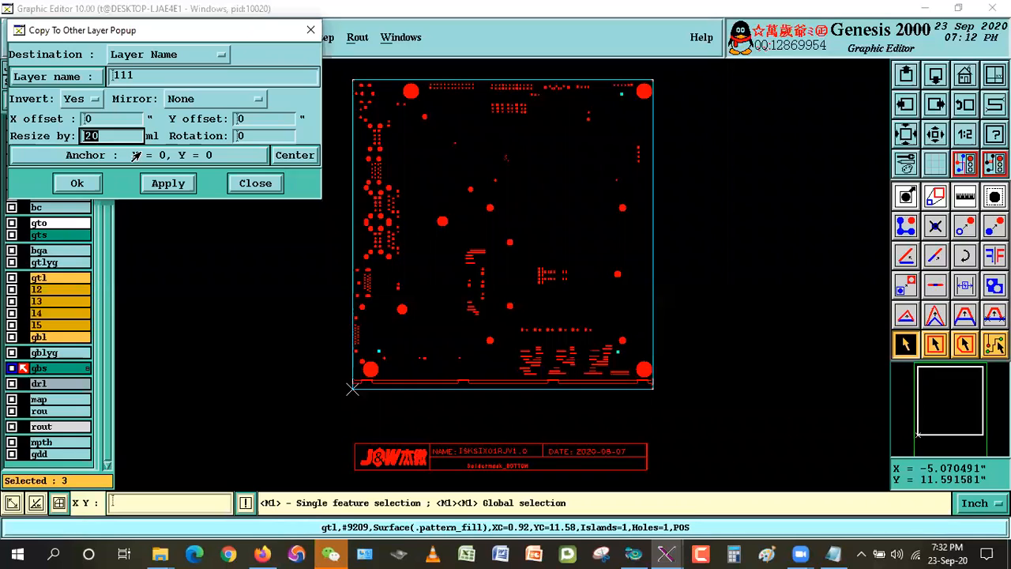
{"action": "type", "text": "40"}
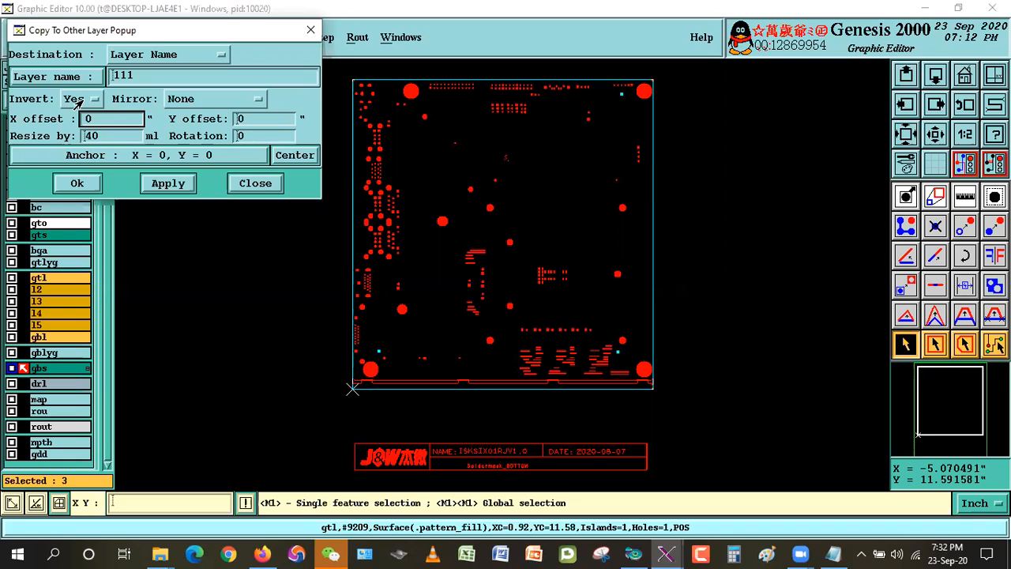
Step: Set the resize to 0 and inversion to No, and copy the selected gbs pads to new layer 111
{"action": "left_click", "coordinate": [115, 139]}
{"action": "left_click_drag", "start_coordinate": [115, 139], "coordinate": [70, 139]}
{"action": "key", "text": "BackSpace"}
{"action": "type", "text": "0"}
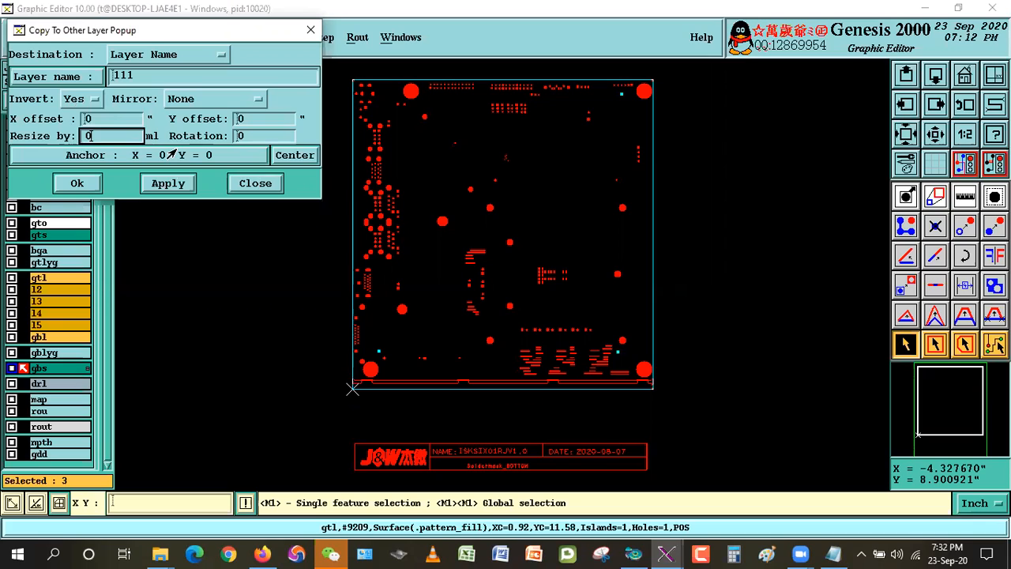
{"action": "left_click", "coordinate": [79, 99]}
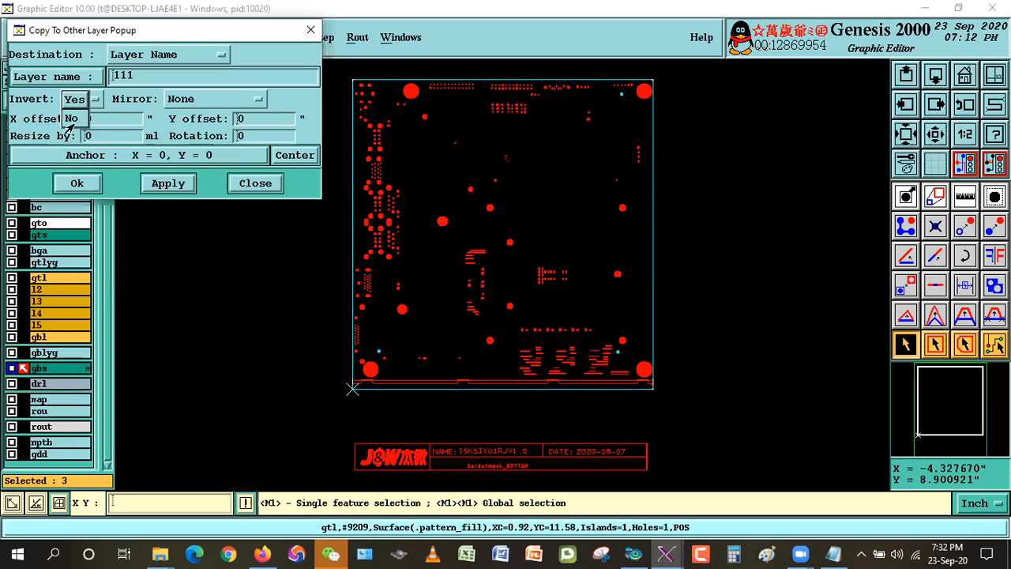
{"action": "left_click", "coordinate": [70, 118]}
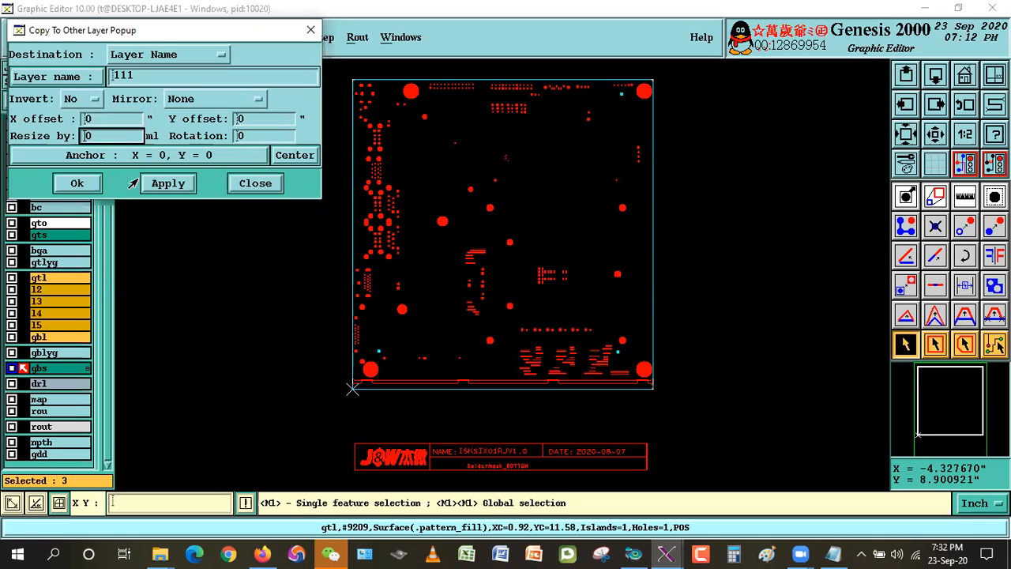
{"action": "left_click", "coordinate": [153, 182]}
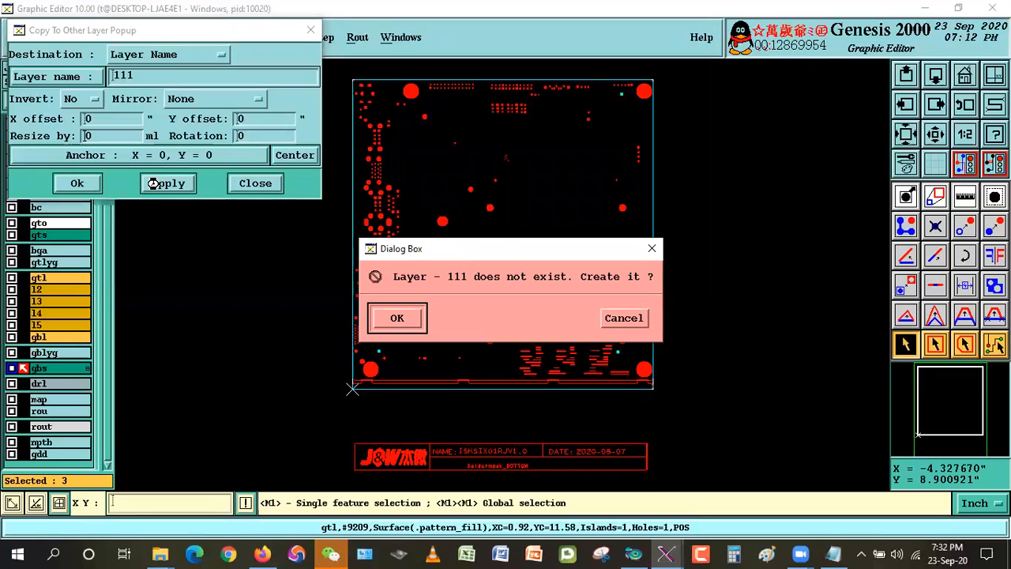
{"action": "key", "text": "Return"}
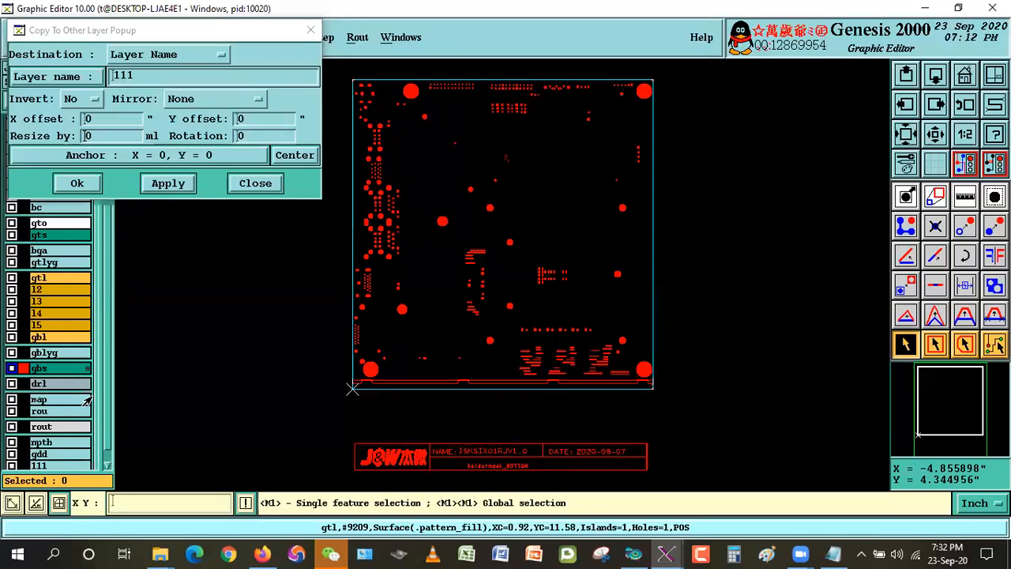
Step: Display layer 111 in place of gbs
{"action": "scroll", "coordinate": [101, 402], "scroll_direction": "down", "scroll_amount": 1}
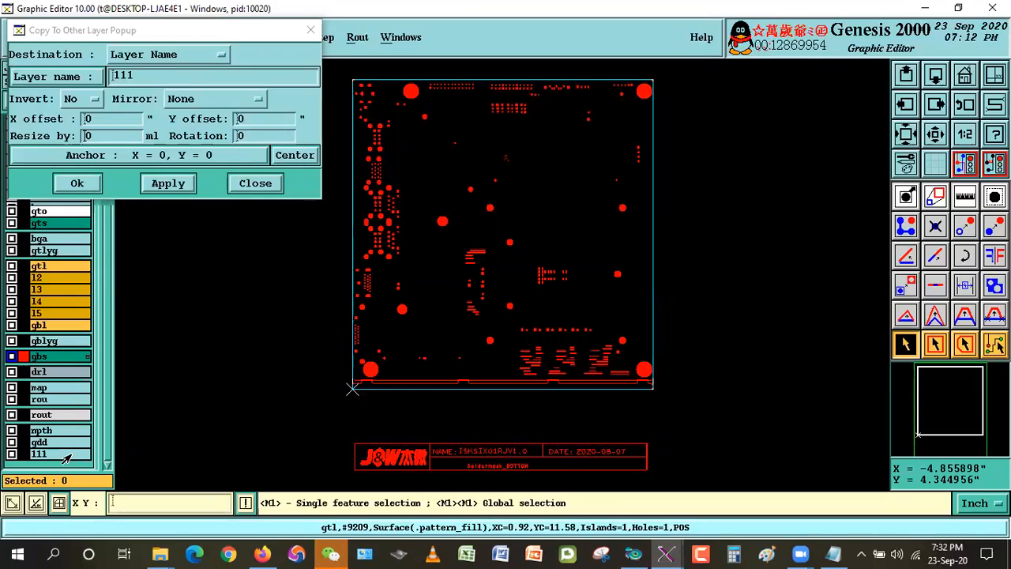
{"action": "left_click", "coordinate": [66, 456]}
{"action": "left_click", "coordinate": [45, 357]}
Step: Copy all features of layer 111 to new layer 222, not inverted and resized by 40 ml
{"action": "left_click_drag", "start_coordinate": [143, 72], "coordinate": [114, 75]}
{"action": "type", "text": "222"}
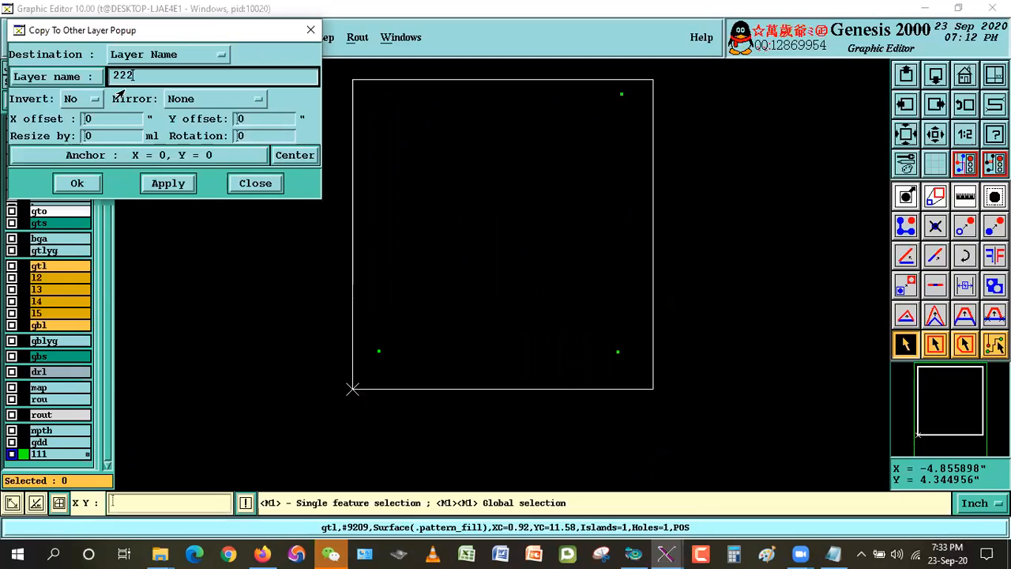
{"action": "left_click", "coordinate": [101, 136]}
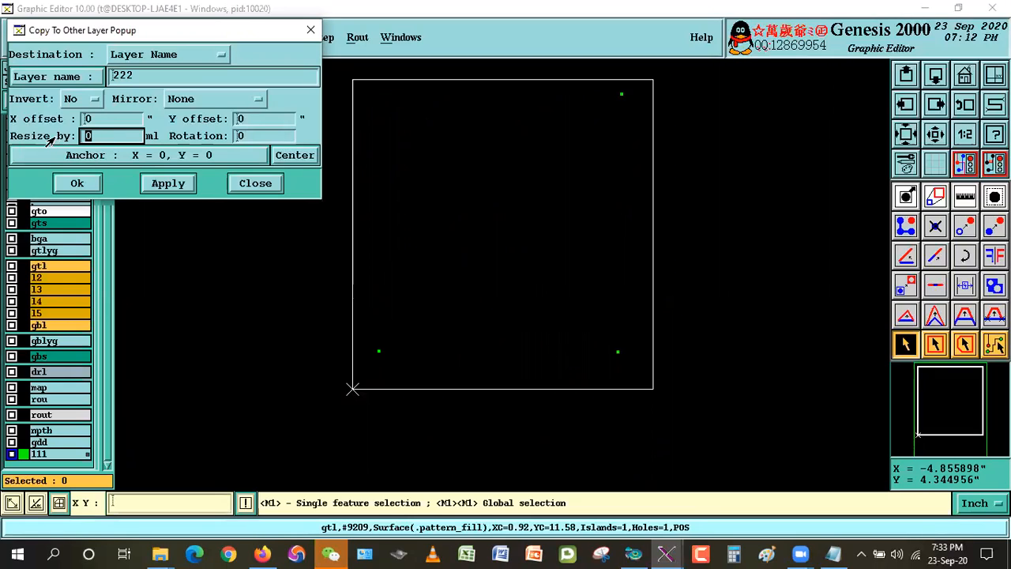
{"action": "type", "text": "40"}
{"action": "left_click", "coordinate": [171, 181]}
{"action": "key", "text": "Return"}
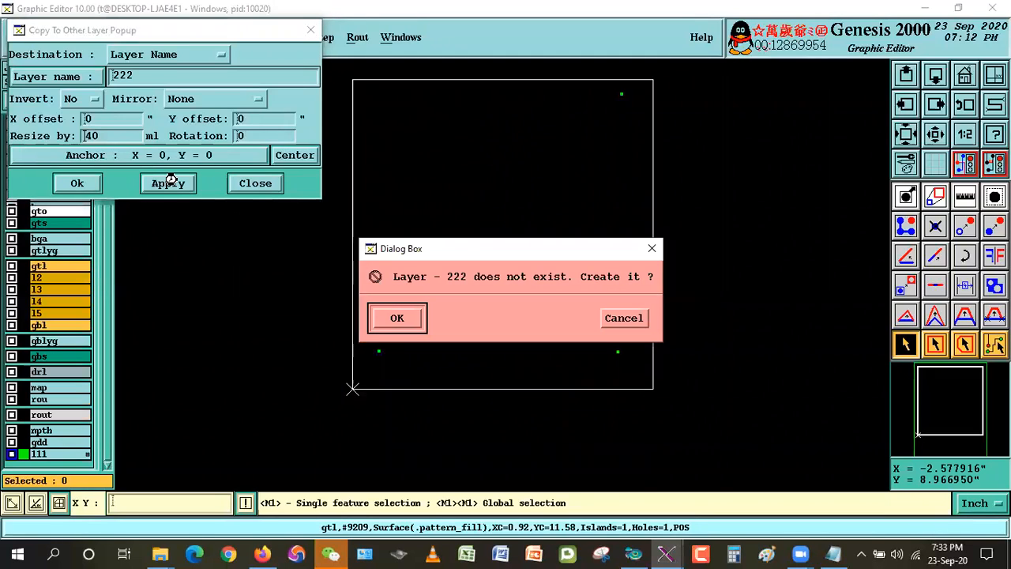
{"action": "key", "text": "Return"}
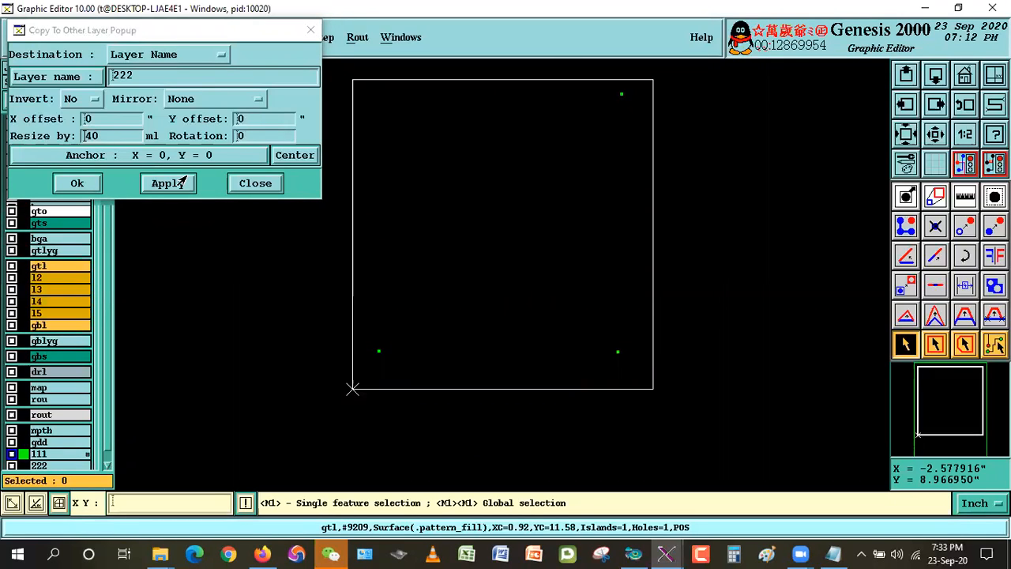
Step: Copy all features of layer 111 to layer 222 inverted, with a resize of 10 ml
{"action": "double_click", "coordinate": [104, 135]}
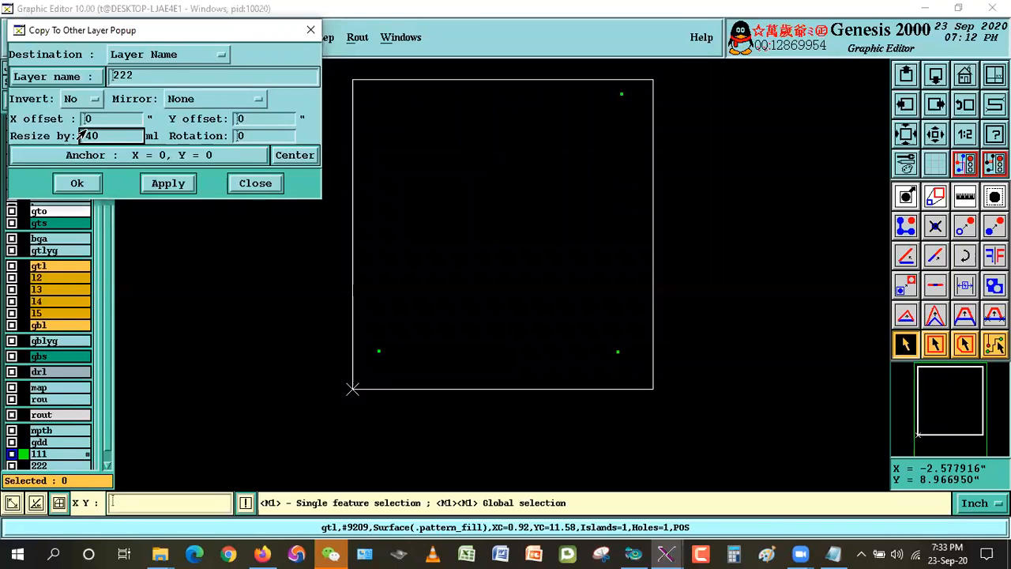
{"action": "type", "text": "10"}
{"action": "left_click", "coordinate": [76, 102]}
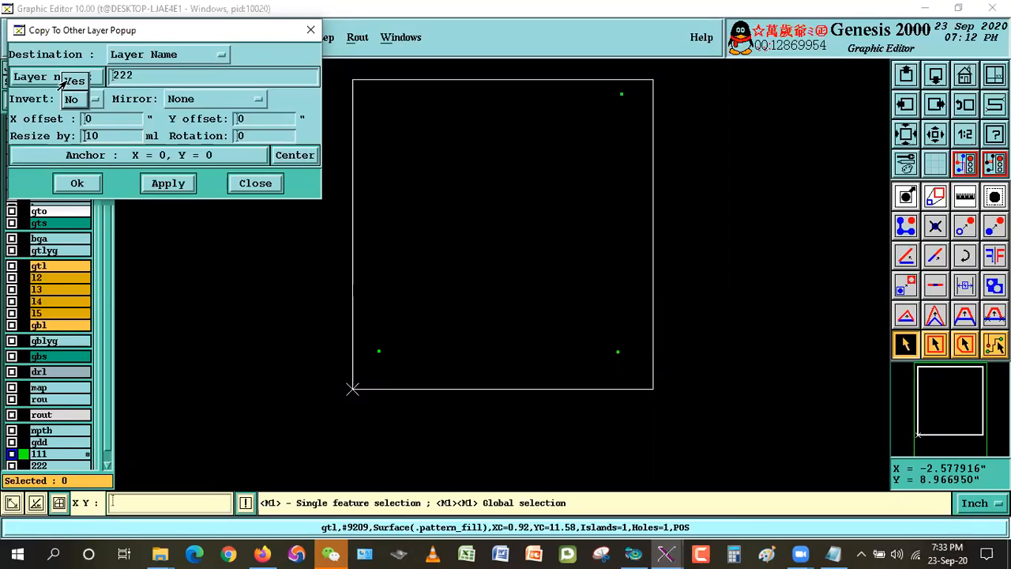
{"action": "left_click", "coordinate": [63, 82]}
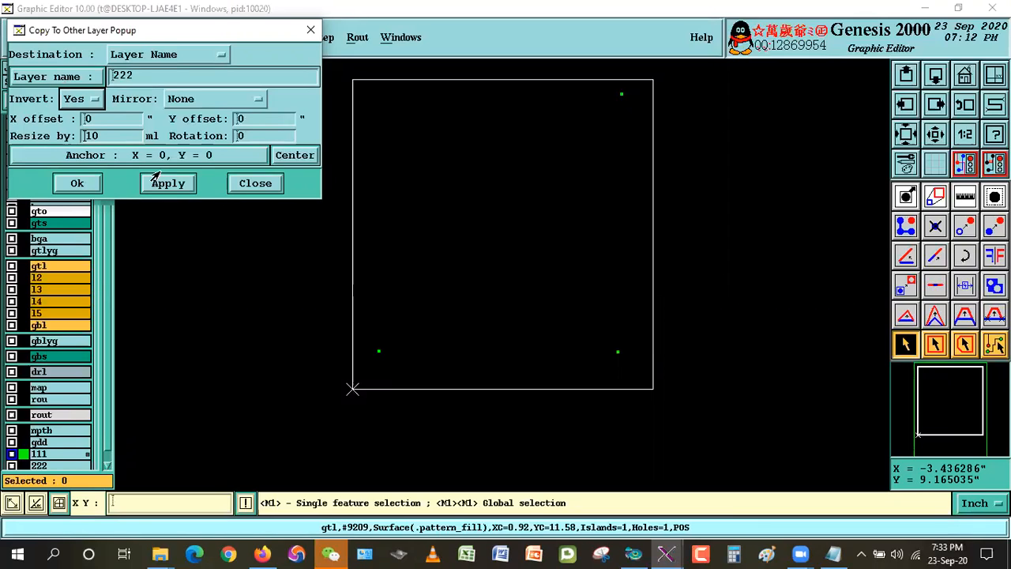
{"action": "left_click", "coordinate": [77, 184]}
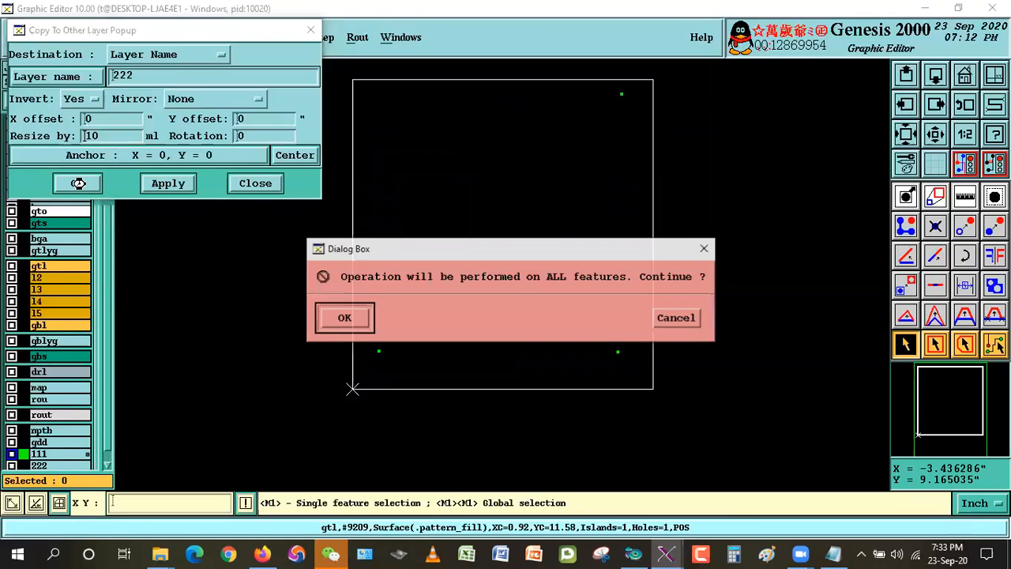
{"action": "key", "text": "Return"}
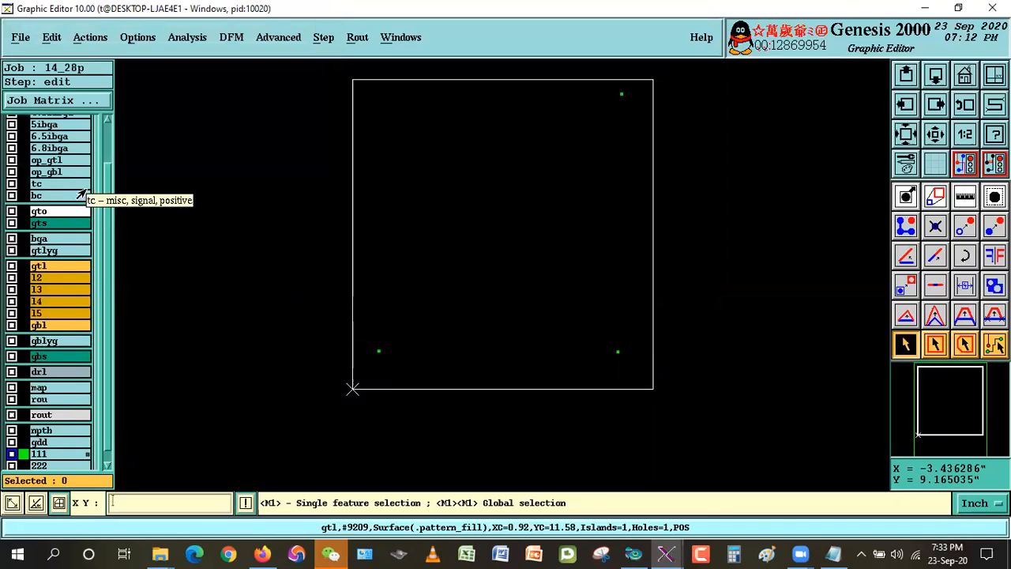
Step: Display layer 222 in place of 111 and contourize all its features with accuracy 0 and a clean-holes max size of 3 ml
{"action": "left_click", "coordinate": [37, 455]}
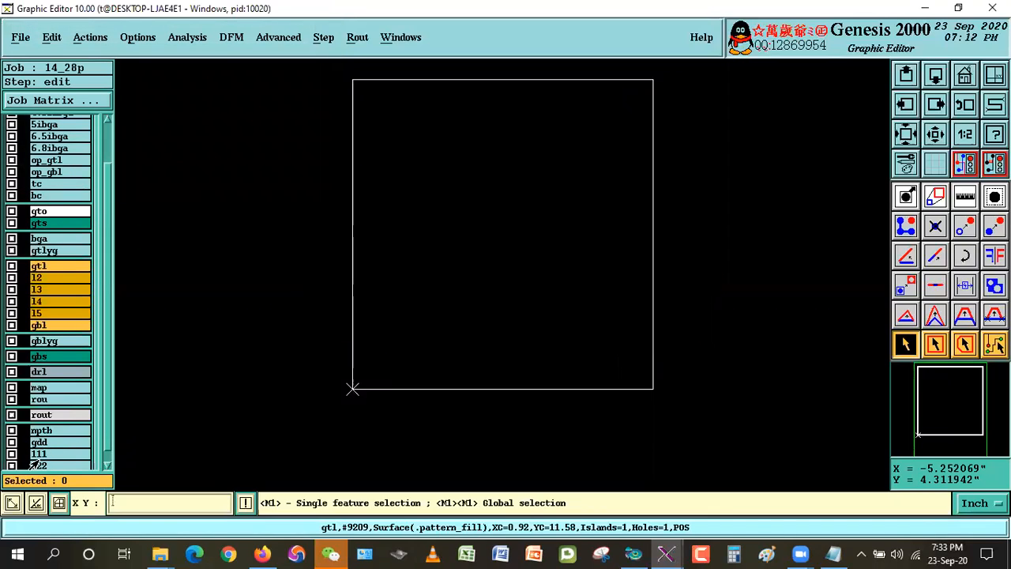
{"action": "left_click", "coordinate": [53, 465]}
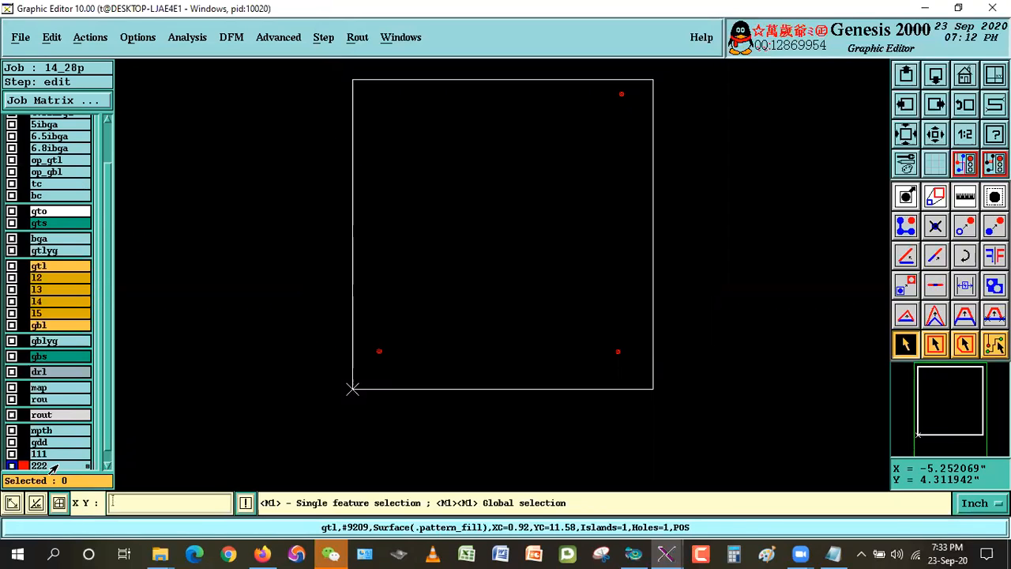
{"action": "right_click", "coordinate": [384, 341]}
{"action": "left_click", "coordinate": [406, 363]}
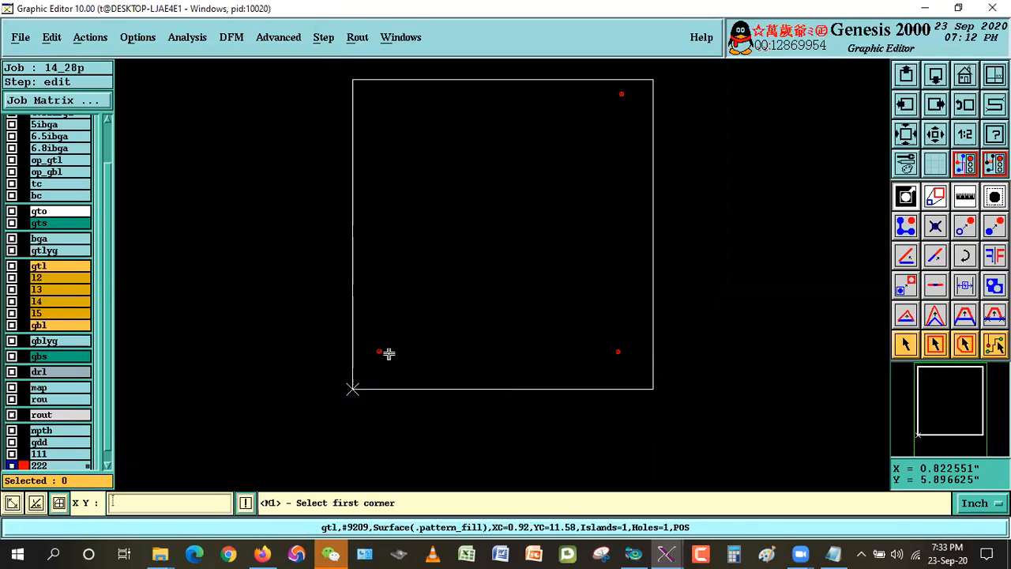
{"action": "left_click", "coordinate": [360, 338]}
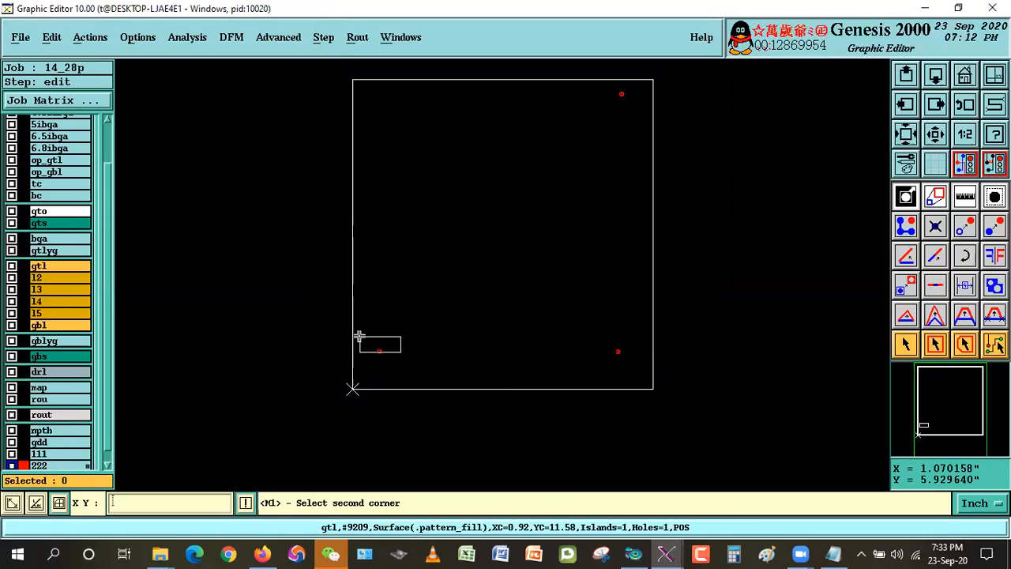
{"action": "left_click", "coordinate": [403, 362]}
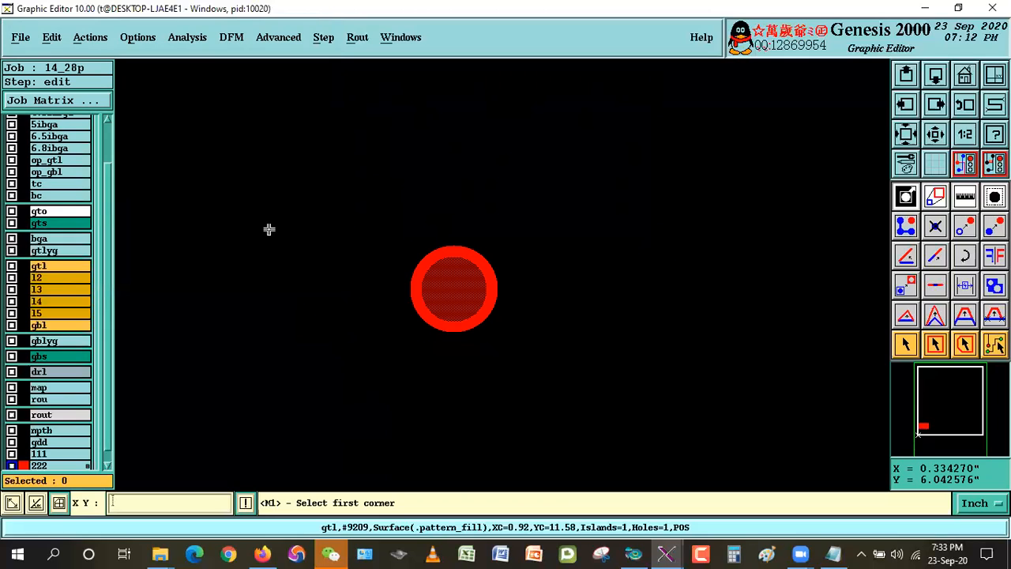
{"action": "left_click", "coordinate": [44, 47]}
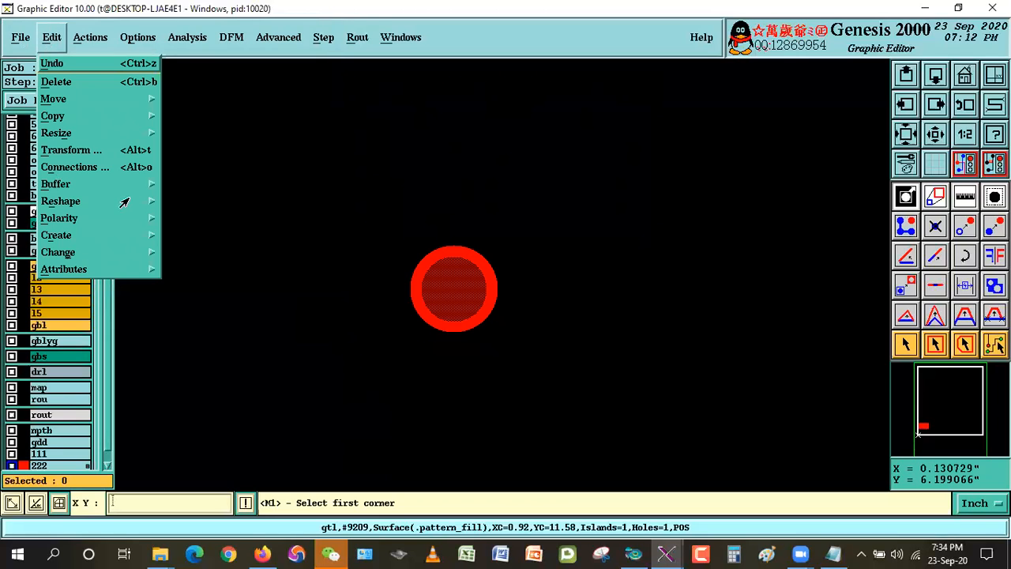
{"action": "mouse_move", "coordinate": [125, 203]}
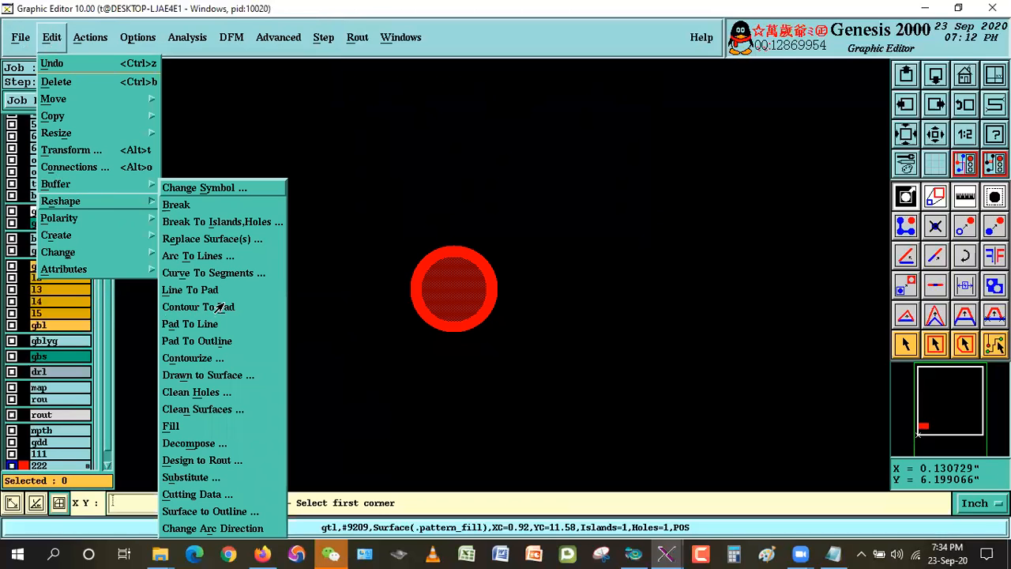
{"action": "left_click", "coordinate": [189, 359]}
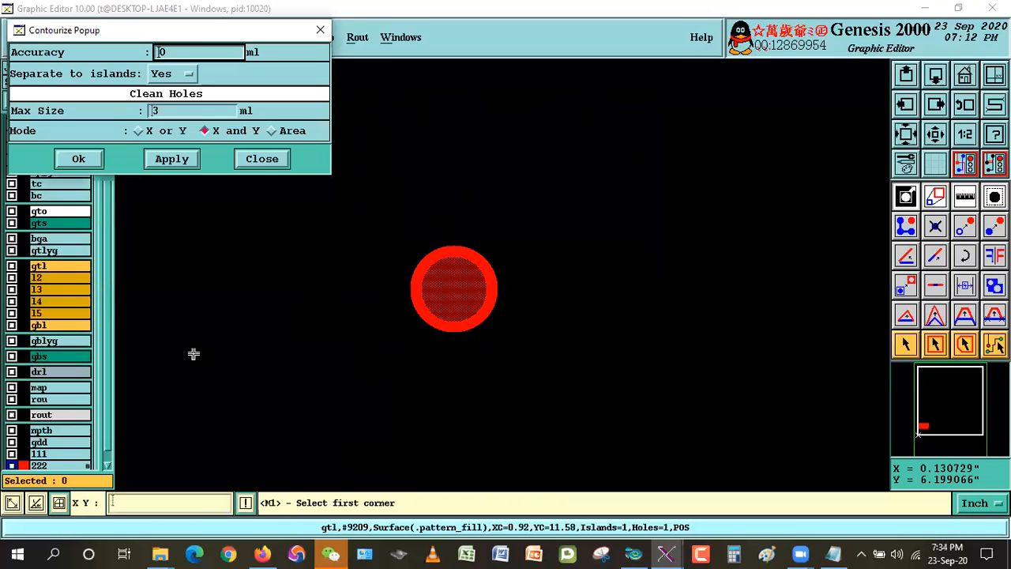
{"action": "left_click", "coordinate": [80, 159]}
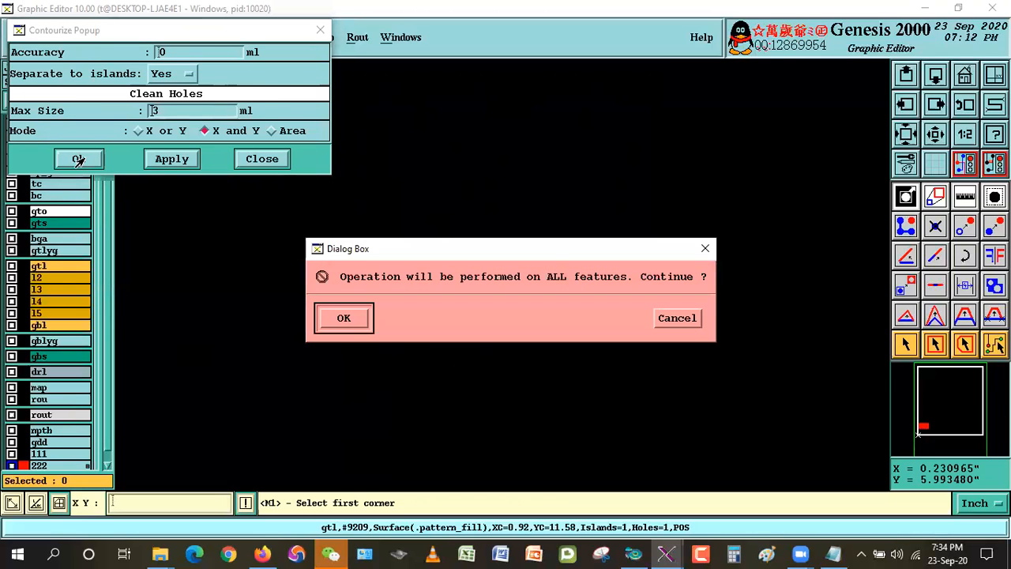
{"action": "key", "text": "Return"}
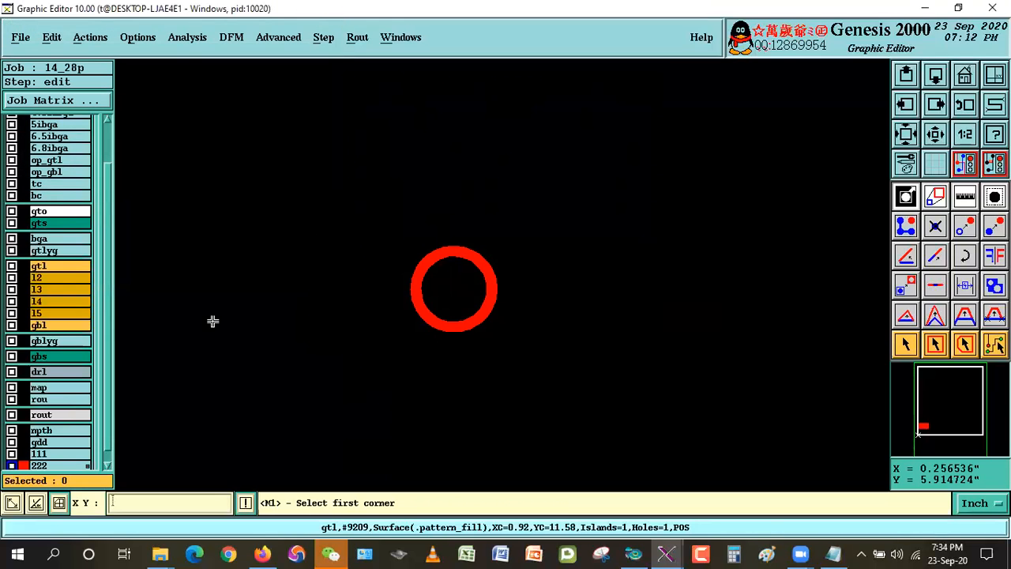
Step: Display gbl as the work layer with layer 222 shown over it
{"action": "left_click", "coordinate": [55, 326]}
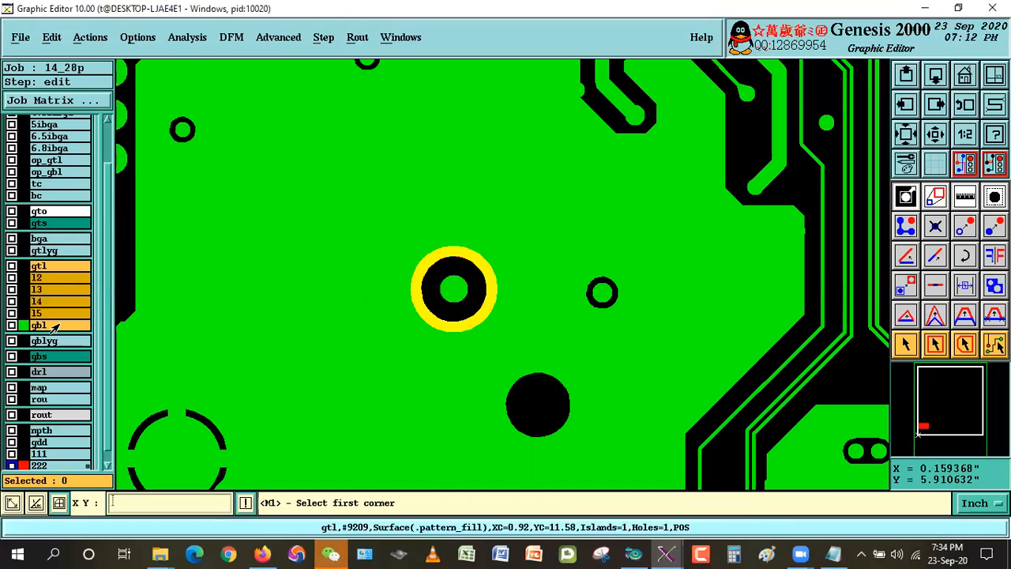
{"action": "left_click", "coordinate": [52, 465]}
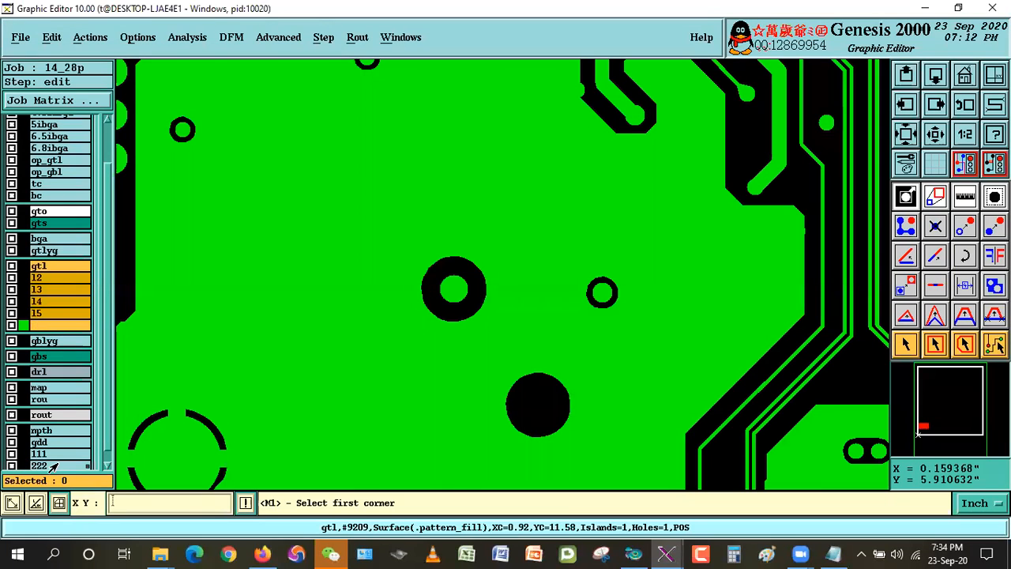
{"action": "left_click", "coordinate": [47, 324]}
{"action": "left_click", "coordinate": [47, 326]}
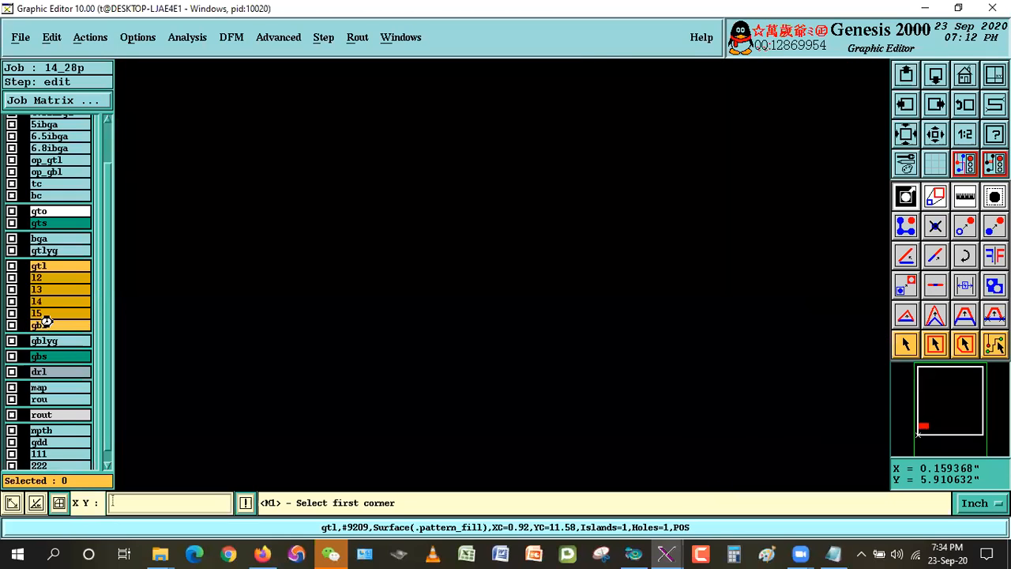
{"action": "left_click", "coordinate": [47, 465]}
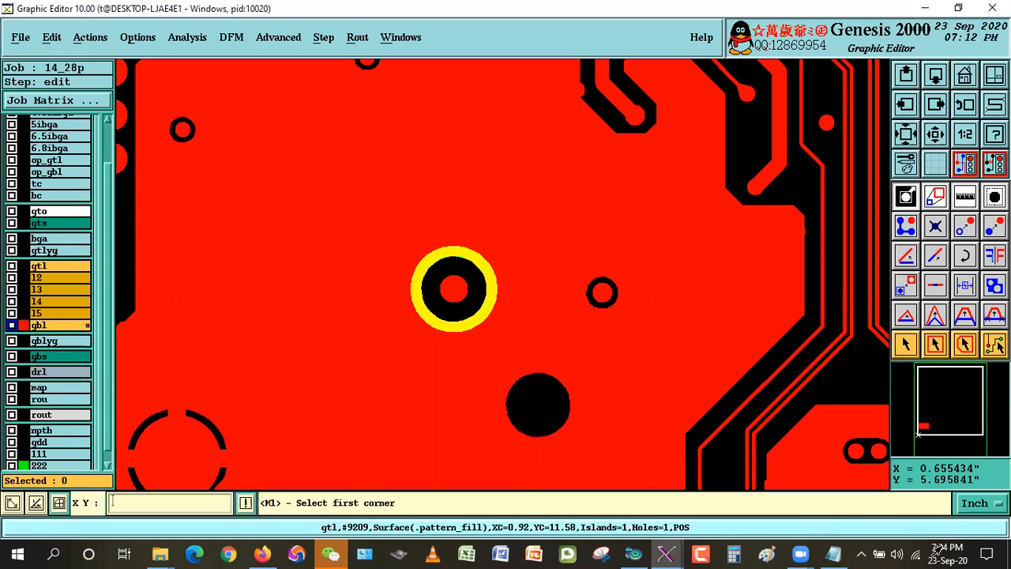
Step: Examine the rings of layer 222 at the board's upper-right, lower-right and lower-left corners against the surrounding gbl copper
{"action": "left_click", "coordinate": [906, 344]}
{"action": "left_click", "coordinate": [964, 82]}
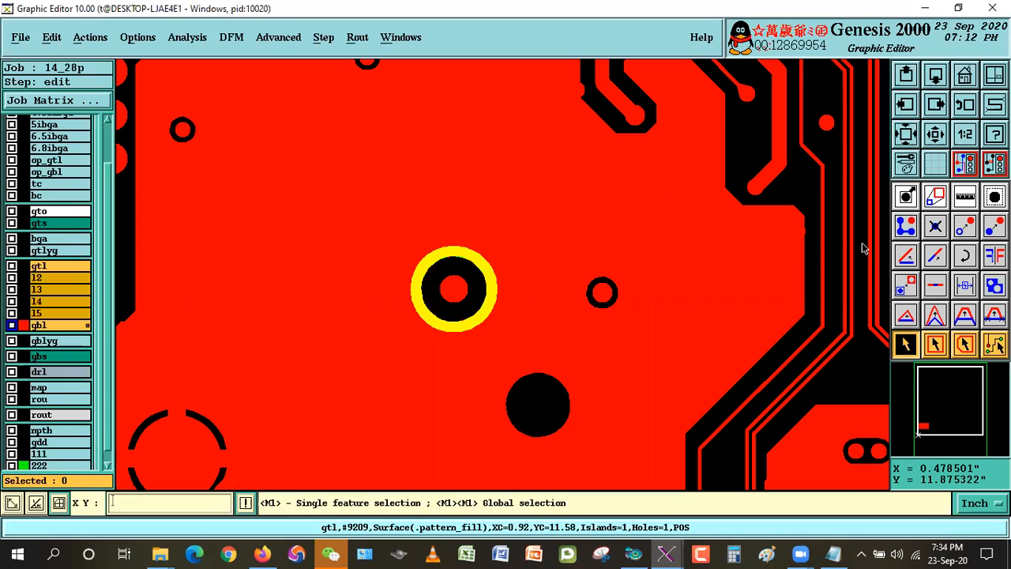
{"action": "left_click", "coordinate": [600, 85]}
{"action": "left_click", "coordinate": [638, 101]}
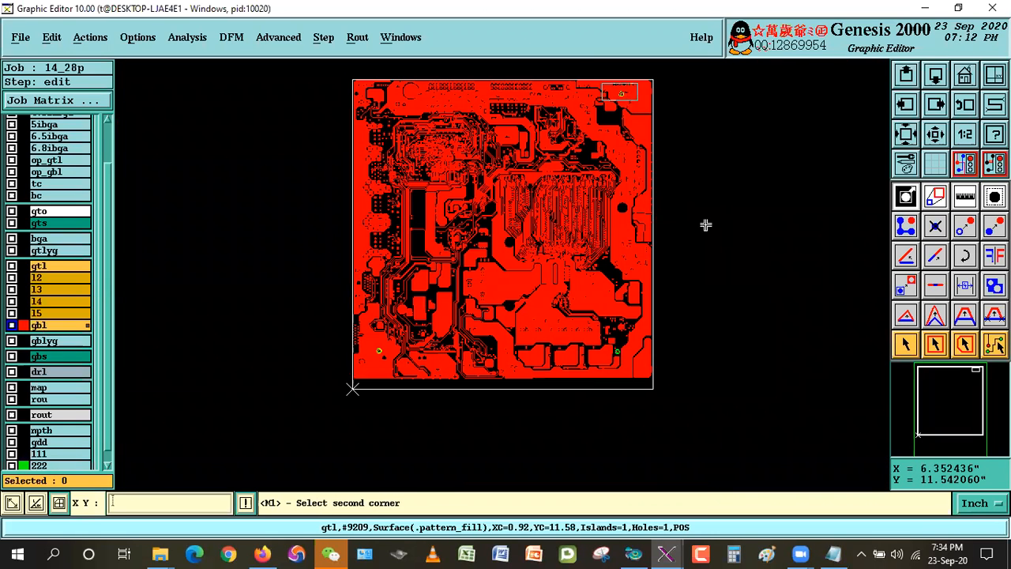
{"action": "left_click", "coordinate": [600, 338]}
{"action": "left_click", "coordinate": [633, 367]}
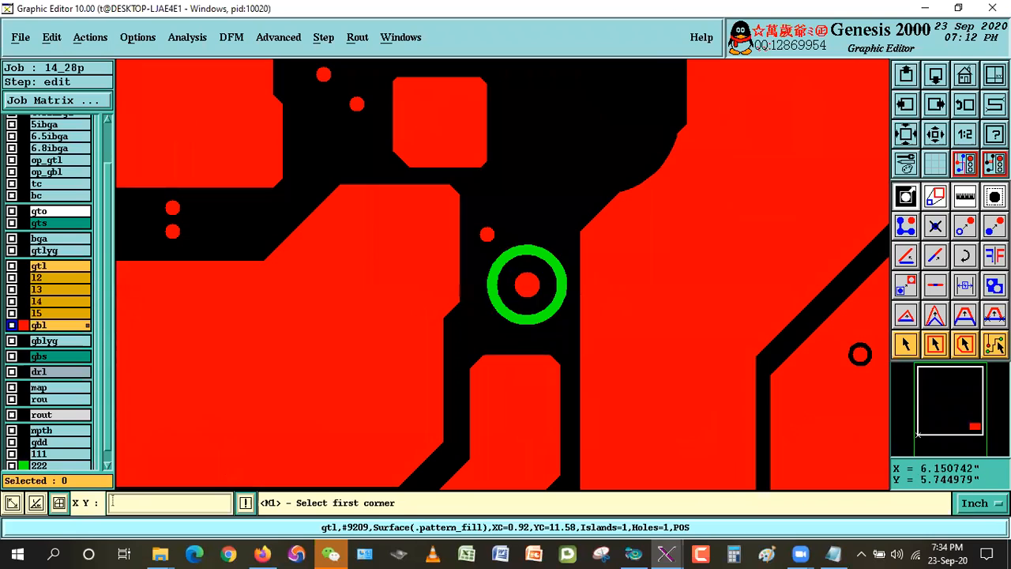
{"action": "left_click", "coordinate": [965, 73]}
{"action": "left_click", "coordinate": [384, 351]}
{"action": "left_click", "coordinate": [391, 362]}
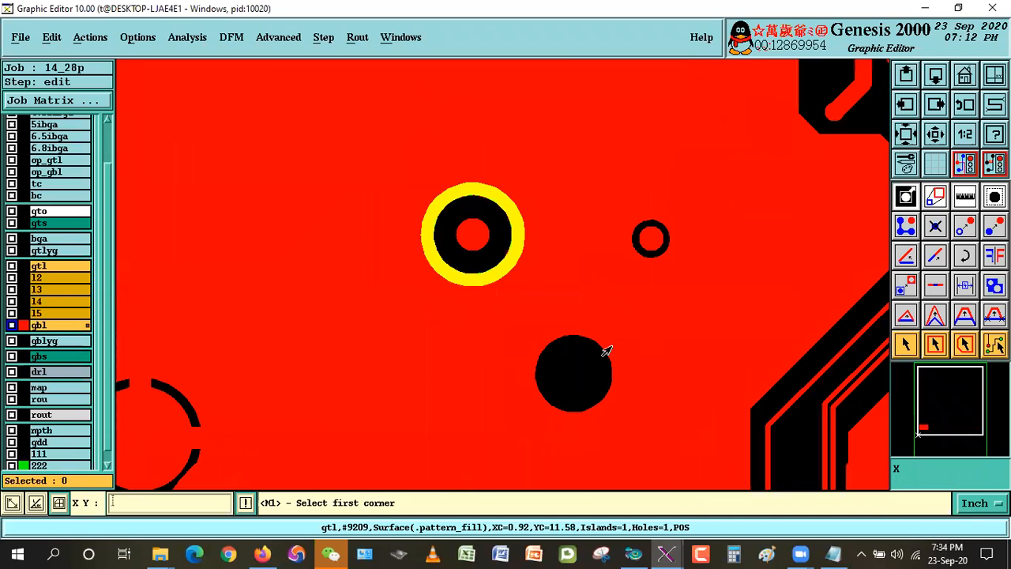
{"action": "left_click", "coordinate": [935, 134]}
{"action": "left_click", "coordinate": [938, 132]}
{"action": "left_click", "coordinate": [937, 133]}
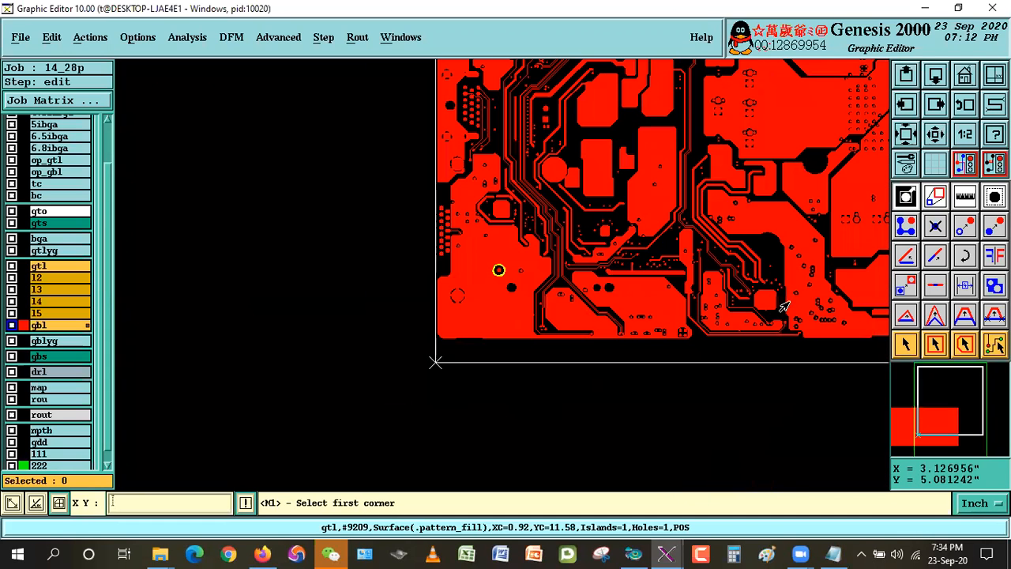
{"action": "left_click", "coordinate": [958, 73]}
{"action": "left_click", "coordinate": [615, 351]}
{"action": "left_click", "coordinate": [668, 402]}
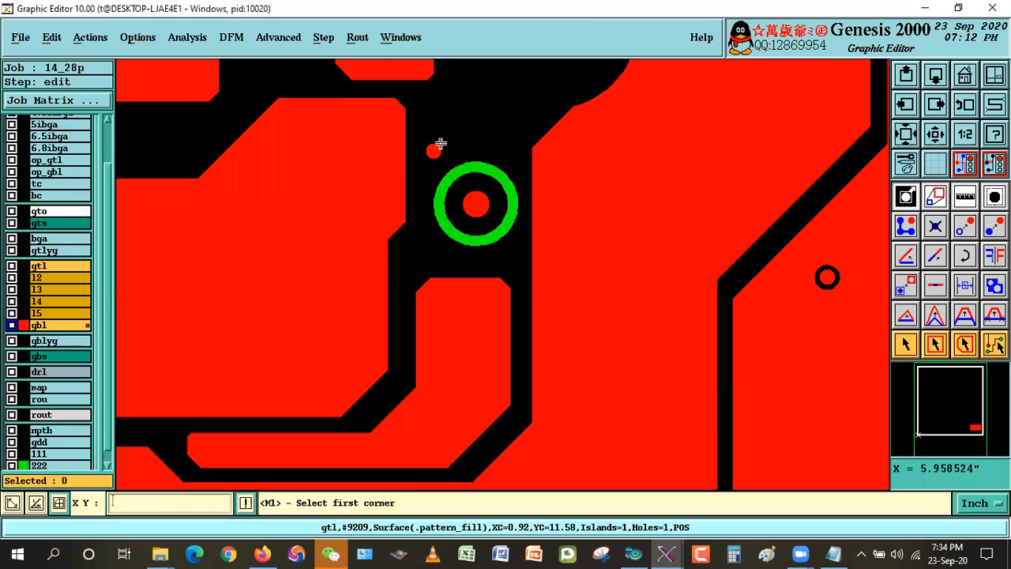
{"action": "left_click", "coordinate": [958, 77]}
{"action": "left_click", "coordinate": [368, 333]}
{"action": "left_click", "coordinate": [409, 373]}
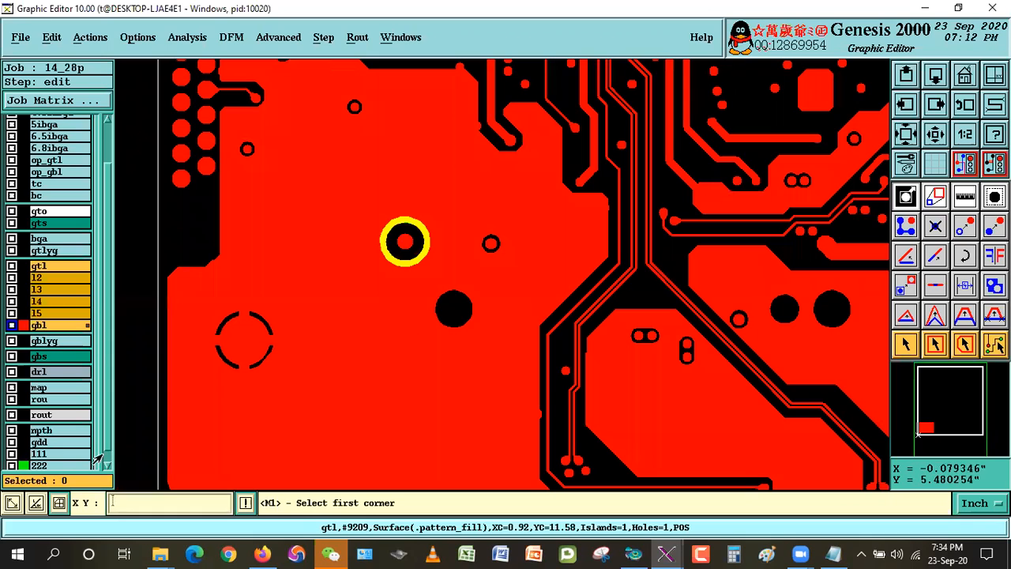
Step: Hide and redisplay gbl to compare it with the lower-left ring, with layer 222 as the work layer
{"action": "left_click", "coordinate": [61, 326]}
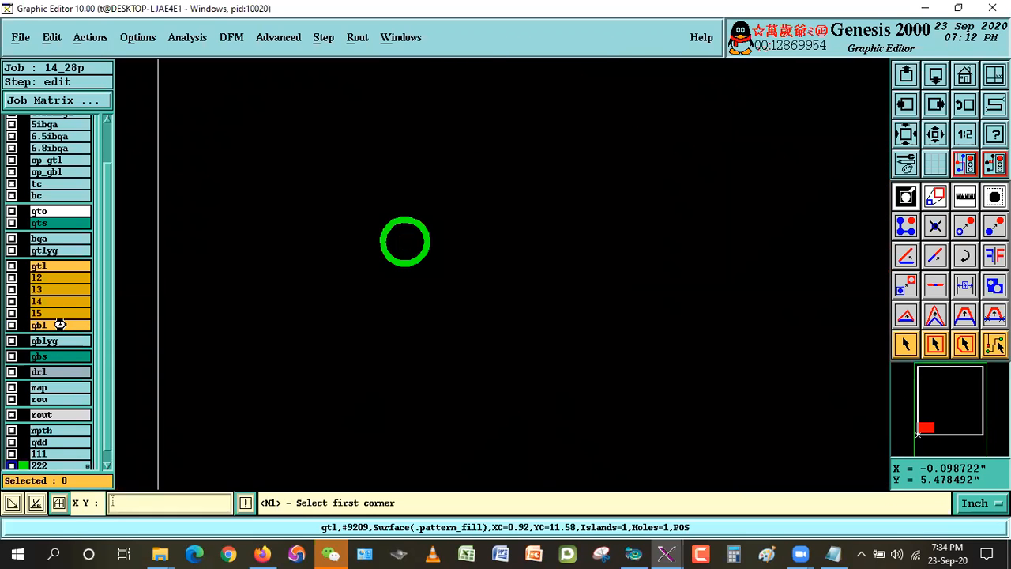
{"action": "left_click", "coordinate": [64, 326]}
{"action": "left_click", "coordinate": [61, 328]}
{"action": "left_click", "coordinate": [83, 329]}
{"action": "left_click", "coordinate": [904, 345]}
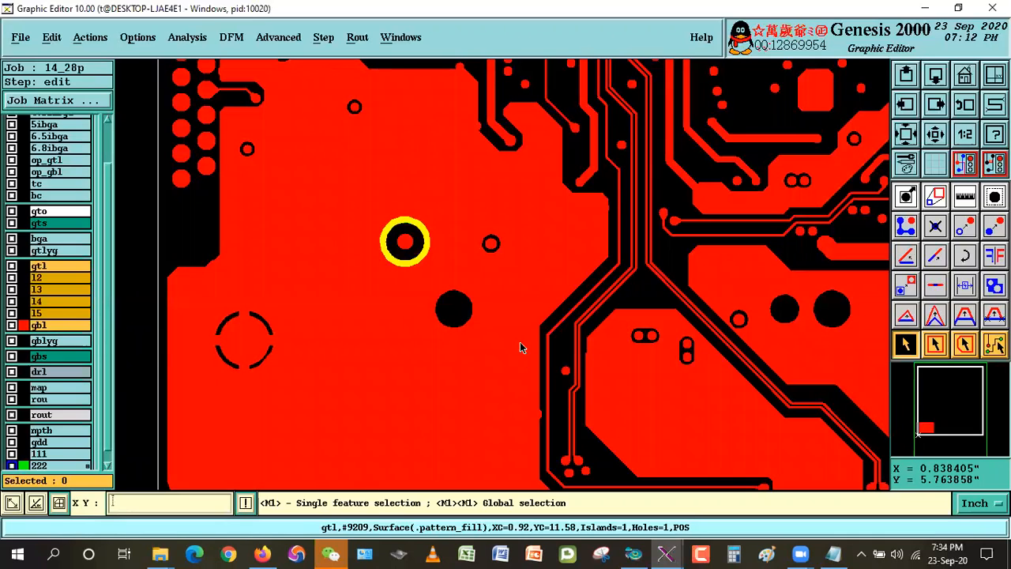
Step: Make gbl the work layer, check which copper surface surrounds the lower-left ring by selecting it, and clear the selection
{"action": "left_click", "coordinate": [12, 325]}
{"action": "left_click", "coordinate": [524, 362]}
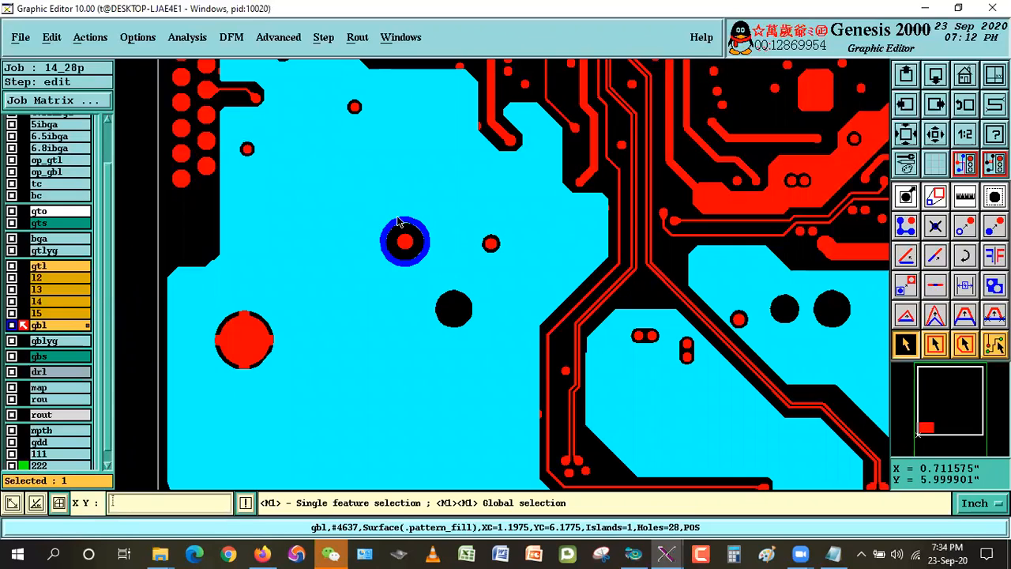
{"action": "left_click", "coordinate": [227, 331]}
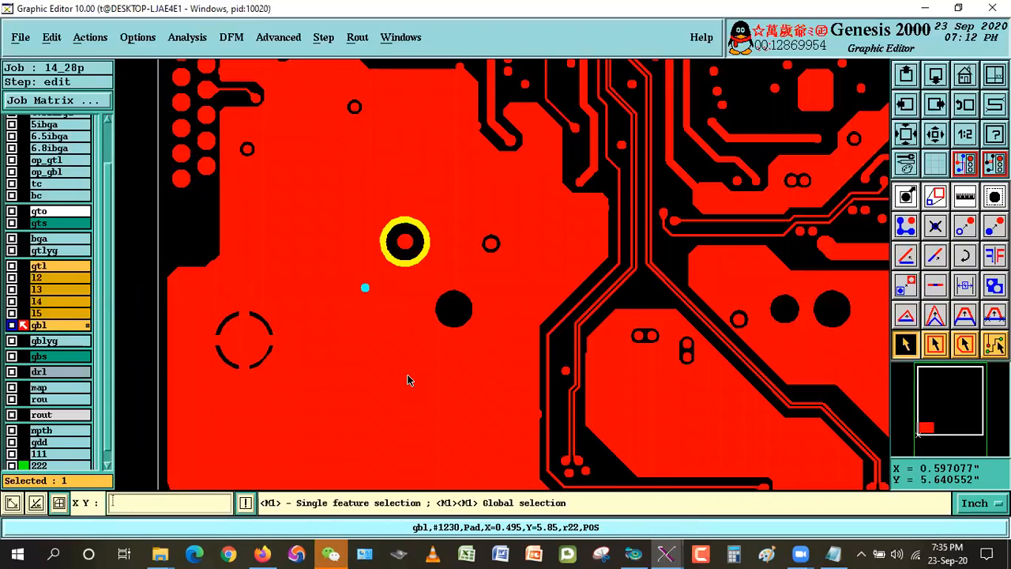
{"action": "left_click", "coordinate": [348, 240]}
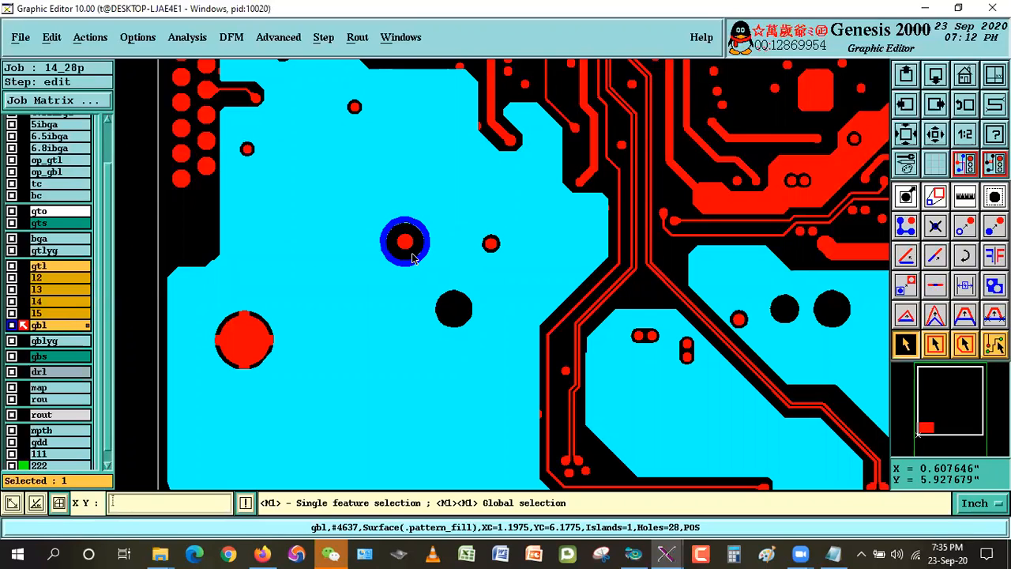
{"action": "left_click", "coordinate": [455, 253]}
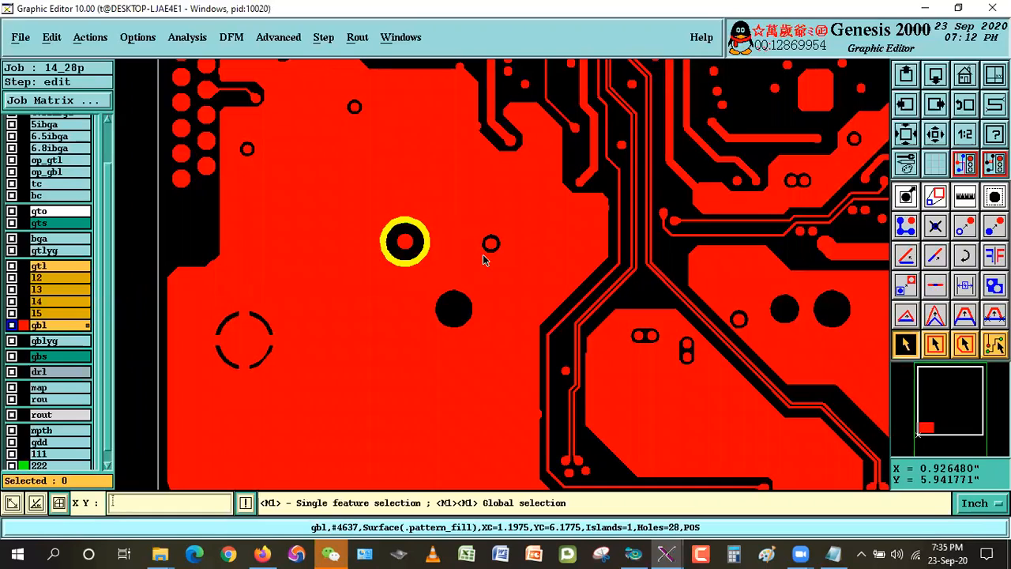
Step: Delete the lower-left ring from layer 222, selecting it with a rectangle
{"action": "left_click", "coordinate": [934, 345]}
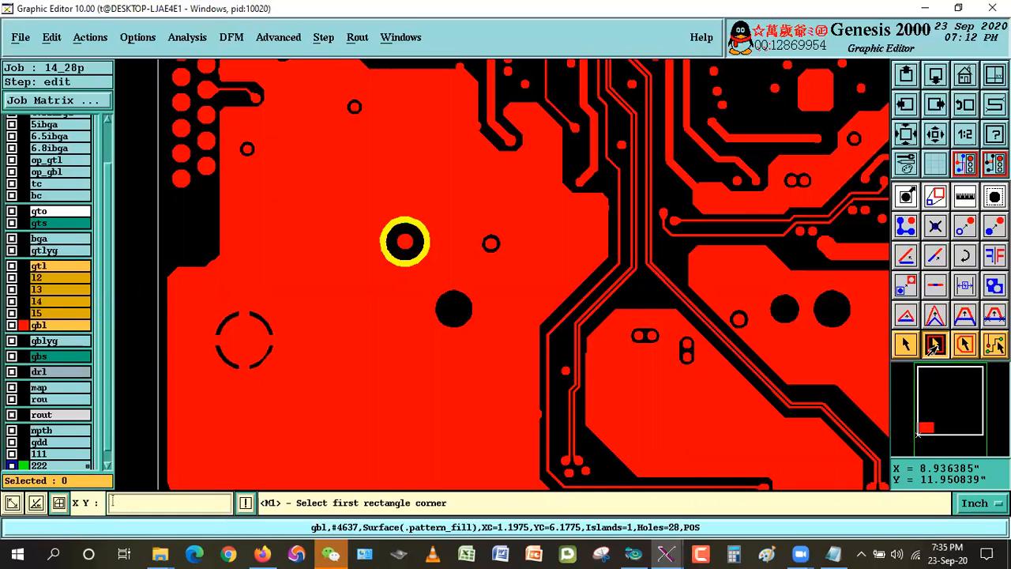
{"action": "left_click", "coordinate": [339, 174]}
{"action": "left_click", "coordinate": [528, 348]}
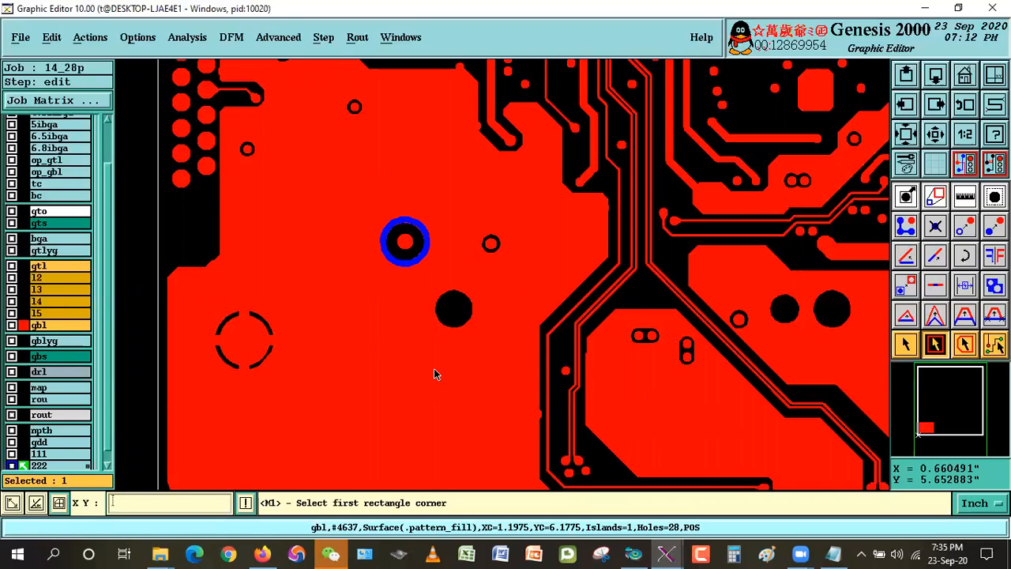
{"action": "key", "text": "ctrl+b"}
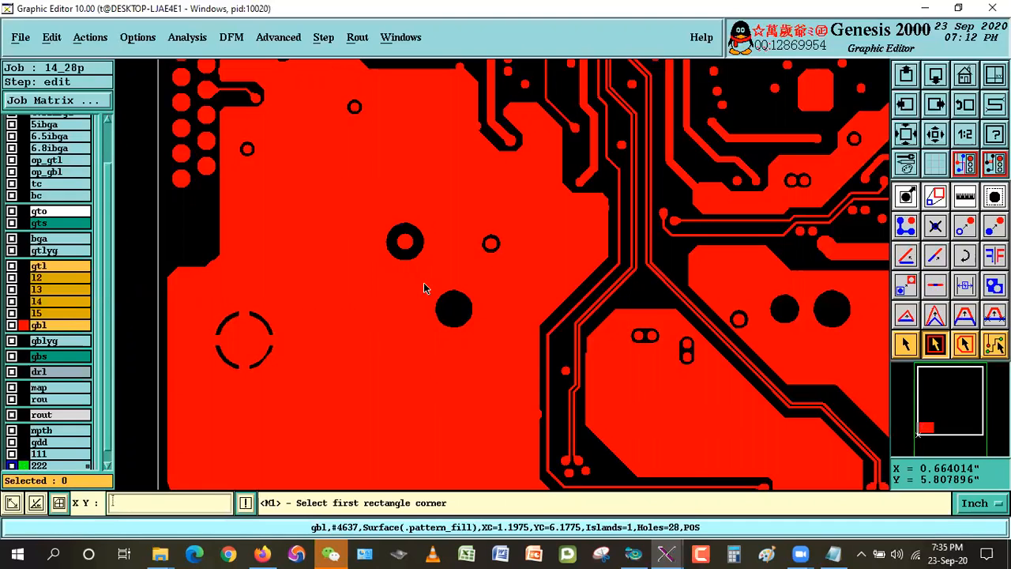
Step: Delete the ring at the board's upper-right corner from layer 222, selecting it with a rectangle
{"action": "left_click", "coordinate": [964, 76]}
{"action": "right_click", "coordinate": [764, 281]}
{"action": "left_click", "coordinate": [770, 282]}
{"action": "left_click", "coordinate": [609, 79]}
{"action": "left_click", "coordinate": [633, 105]}
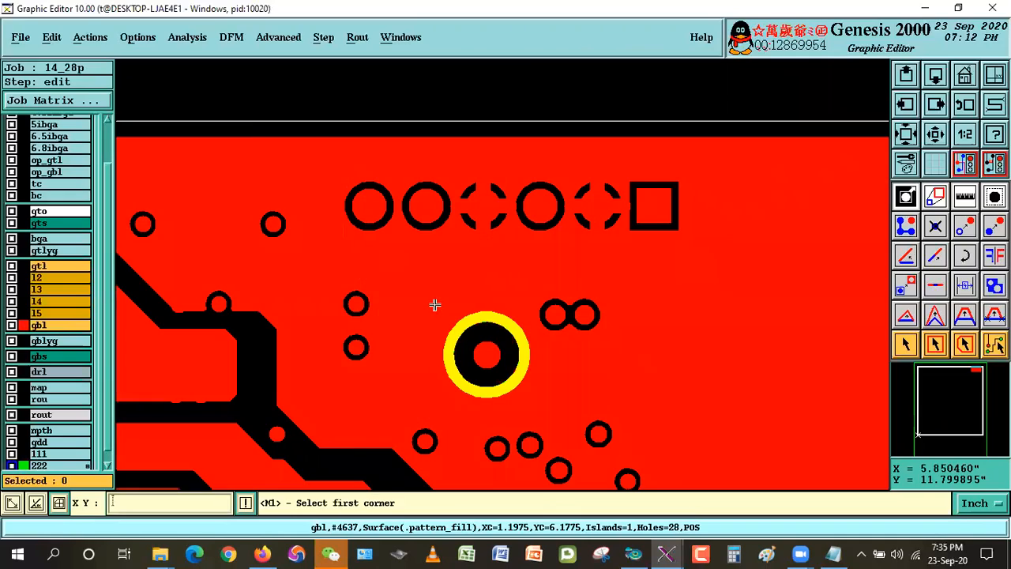
{"action": "left_click", "coordinate": [906, 345]}
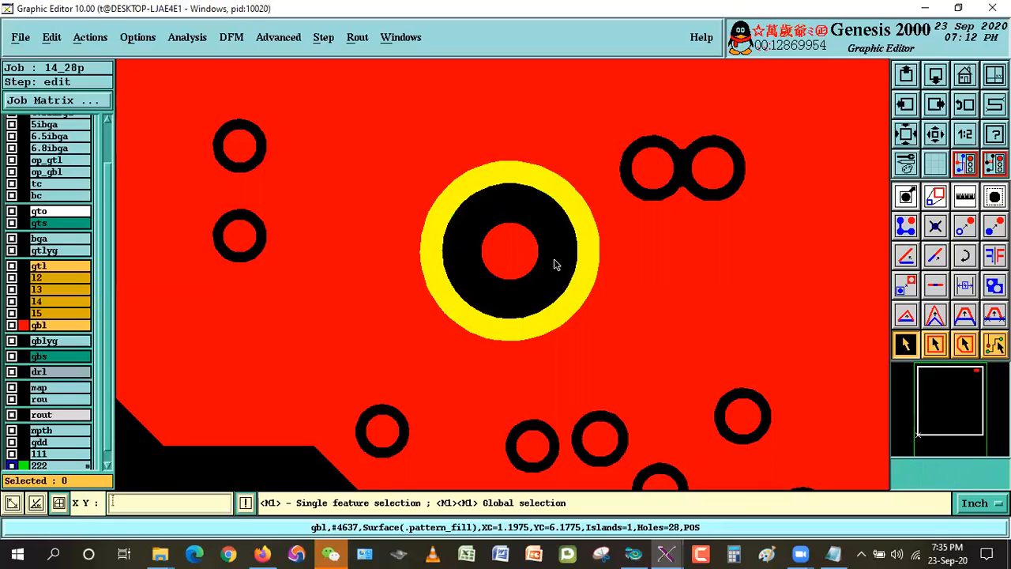
{"action": "left_click", "coordinate": [934, 346]}
{"action": "left_click", "coordinate": [366, 140]}
{"action": "left_click", "coordinate": [599, 313]}
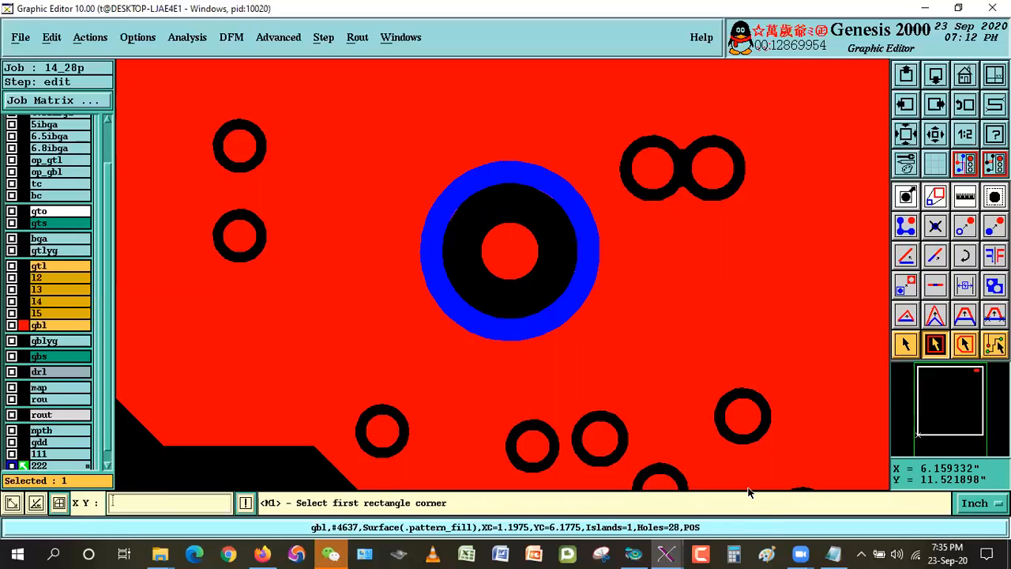
{"action": "key", "text": "ctrl+b"}
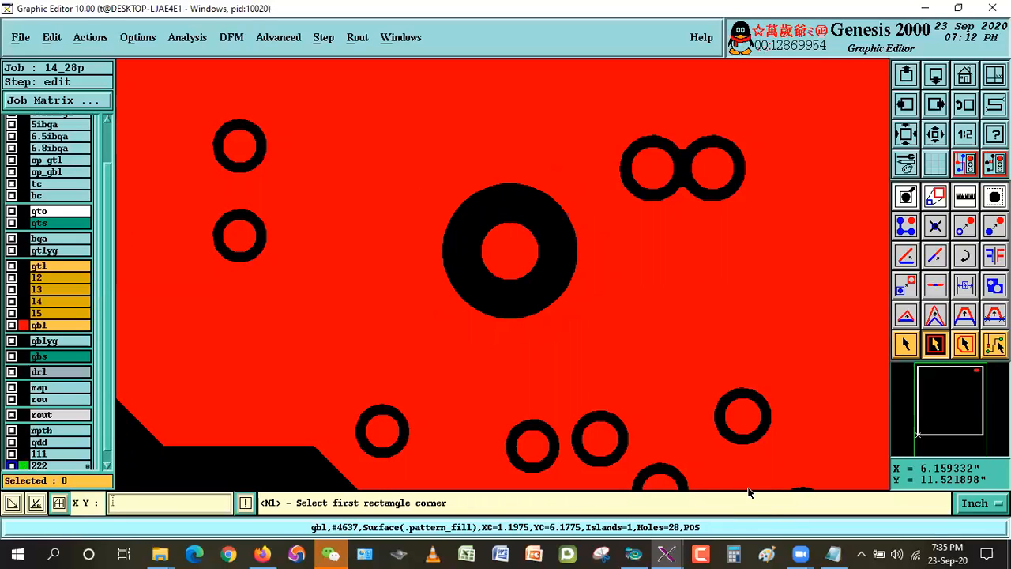
Step: Move the large gbl copper surface beside the lower-right ring slightly toward the ring so that it overlaps the ring's edge
{"action": "left_click", "coordinate": [955, 79]}
{"action": "right_click", "coordinate": [679, 248]}
{"action": "left_click", "coordinate": [720, 278]}
{"action": "left_click", "coordinate": [566, 315]}
{"action": "left_click", "coordinate": [649, 379]}
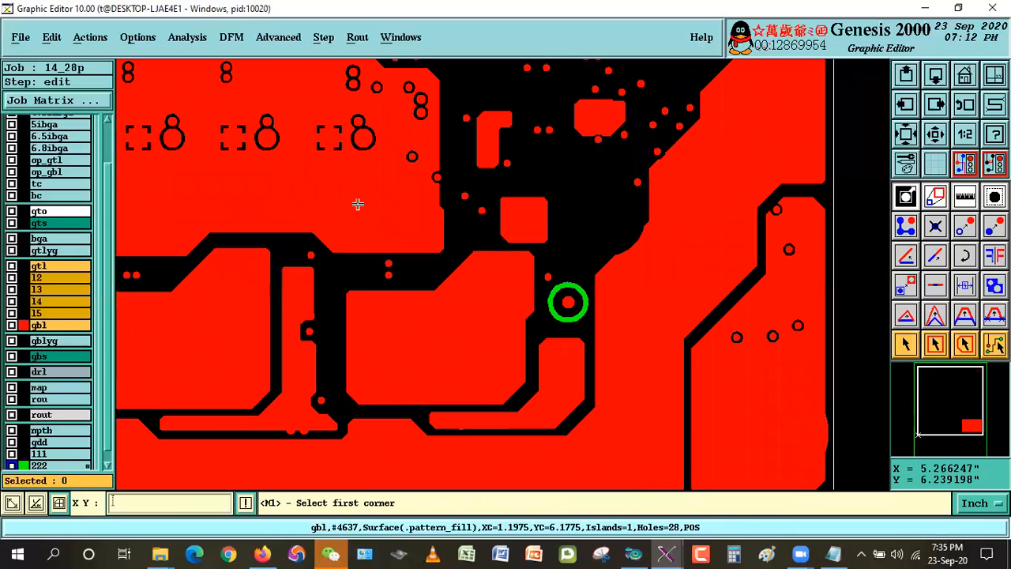
{"action": "left_click", "coordinate": [356, 203]}
{"action": "left_click", "coordinate": [690, 447]}
{"action": "left_click", "coordinate": [908, 345]}
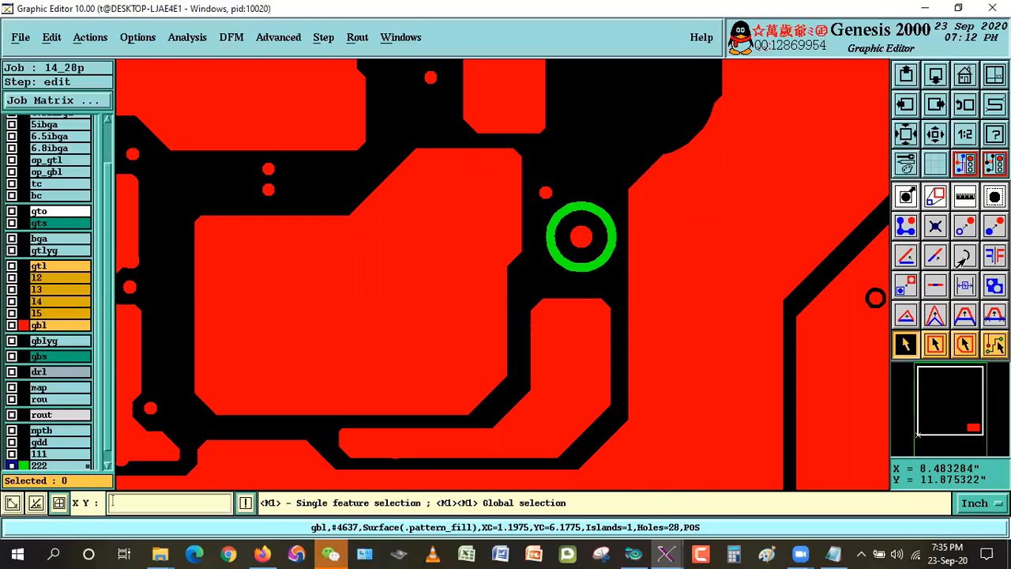
{"action": "left_click", "coordinate": [964, 227]}
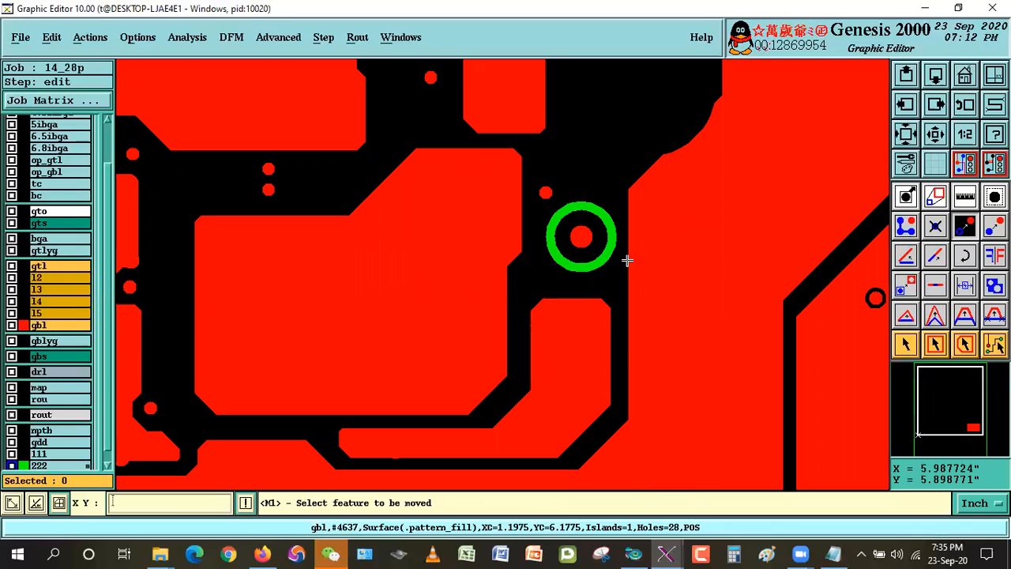
{"action": "left_click", "coordinate": [713, 254]}
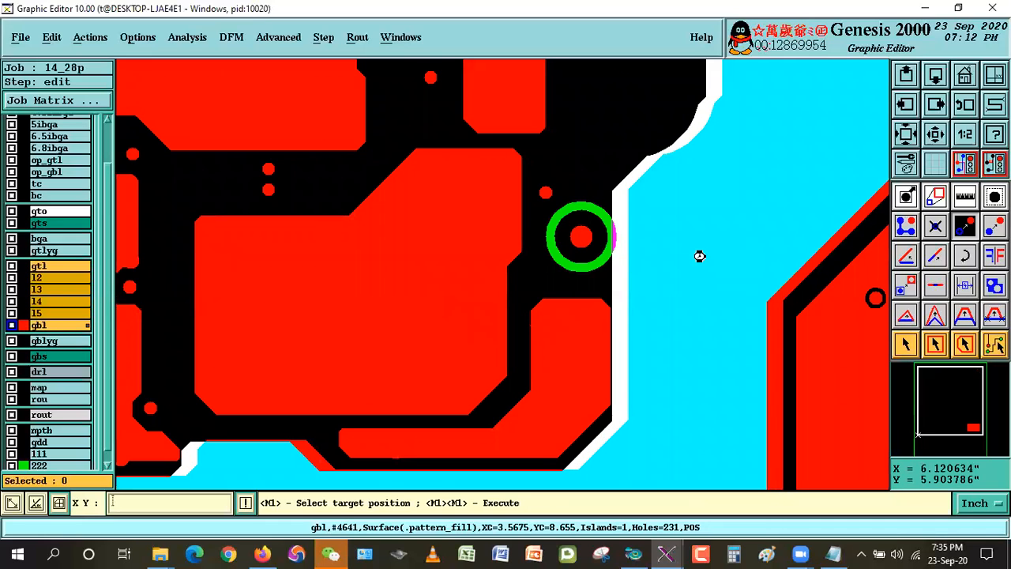
{"action": "left_click", "coordinate": [702, 256]}
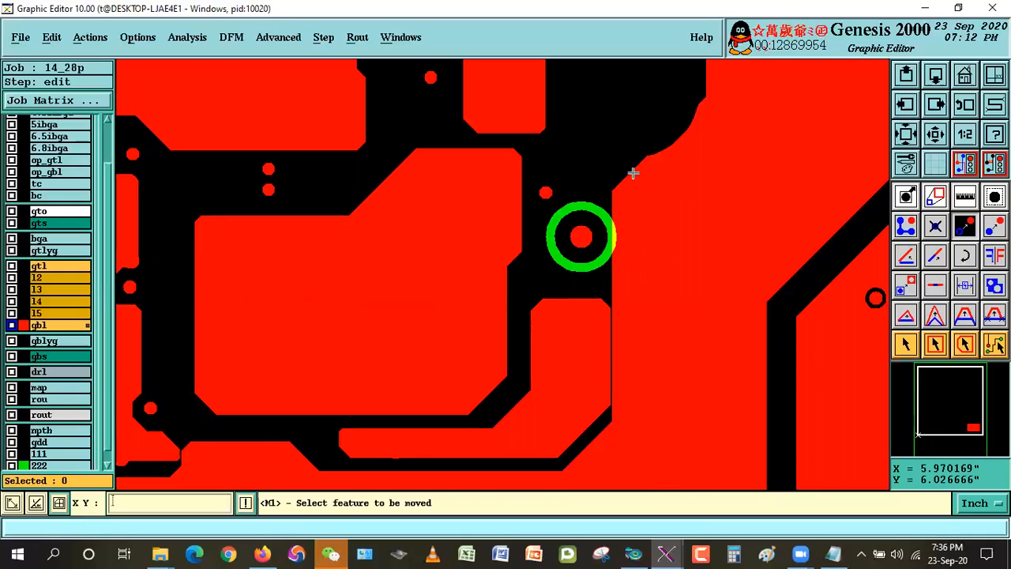
Step: Select the moved gbl surface and copy it to layer 222 with Invert set to Yes and a resize of 20 ml
{"action": "left_click", "coordinate": [905, 344]}
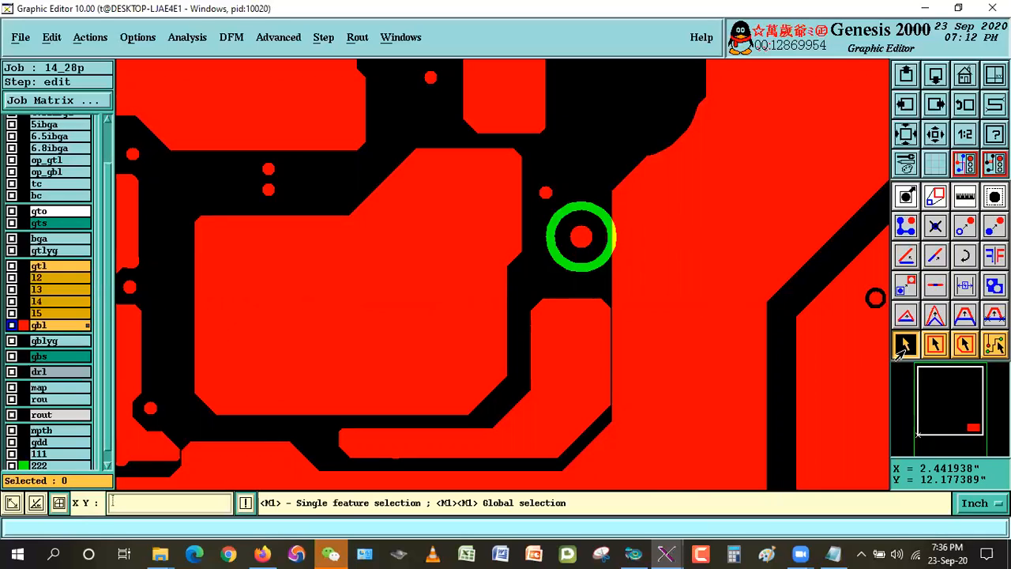
{"action": "left_click", "coordinate": [638, 199]}
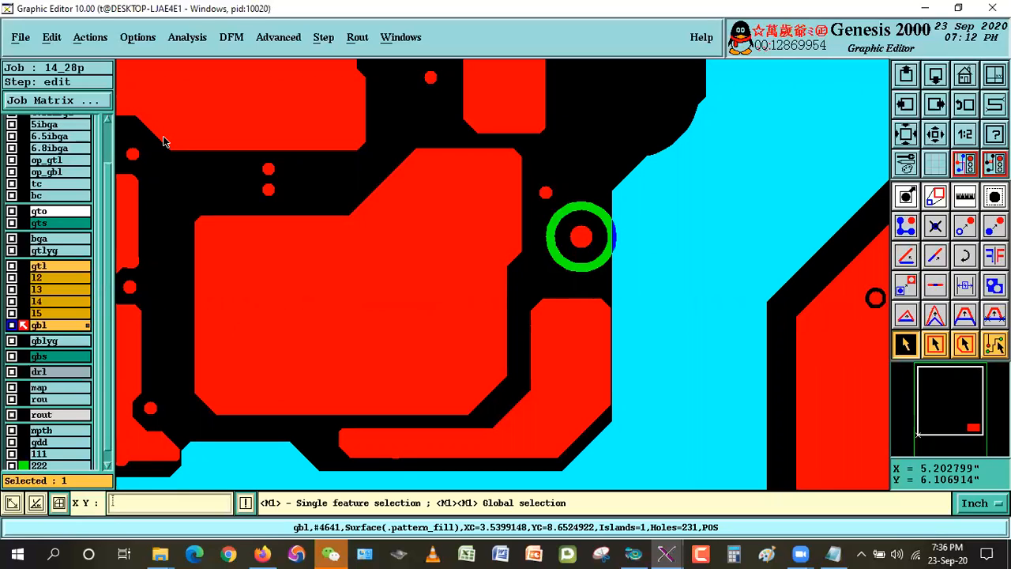
{"action": "left_click", "coordinate": [51, 37]}
{"action": "mouse_move", "coordinate": [128, 119]}
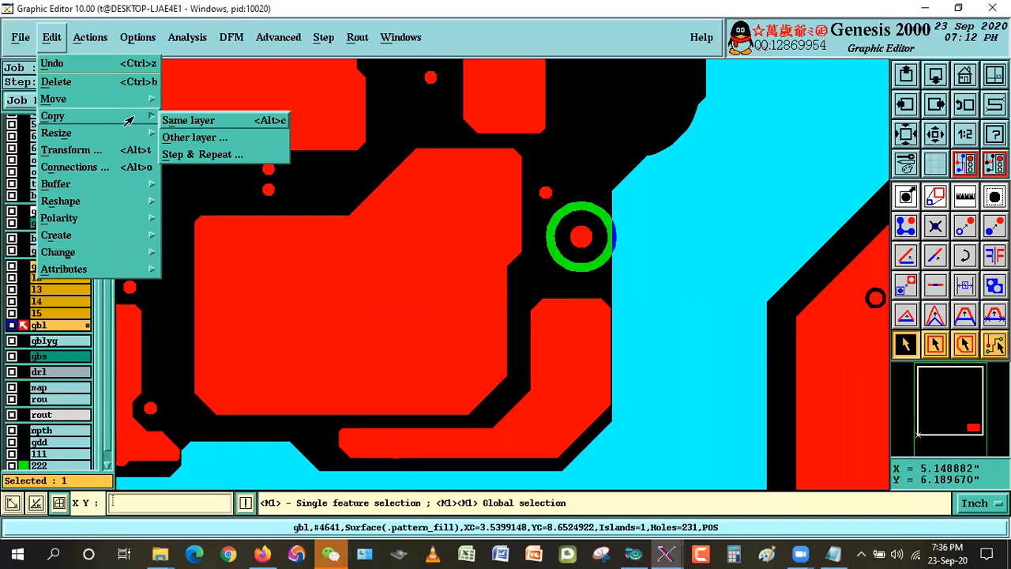
{"action": "left_click", "coordinate": [204, 139]}
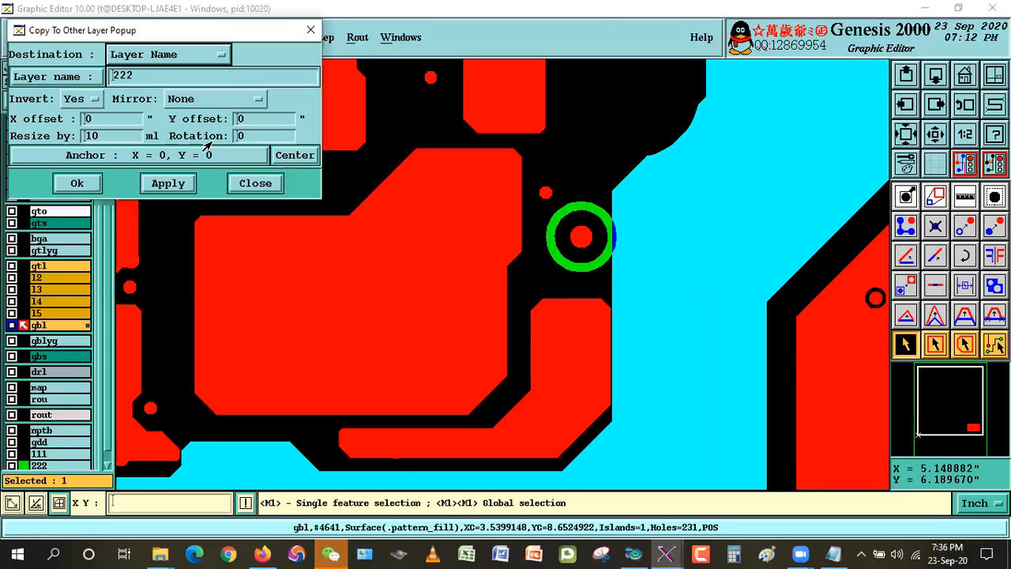
{"action": "left_click", "coordinate": [129, 82]}
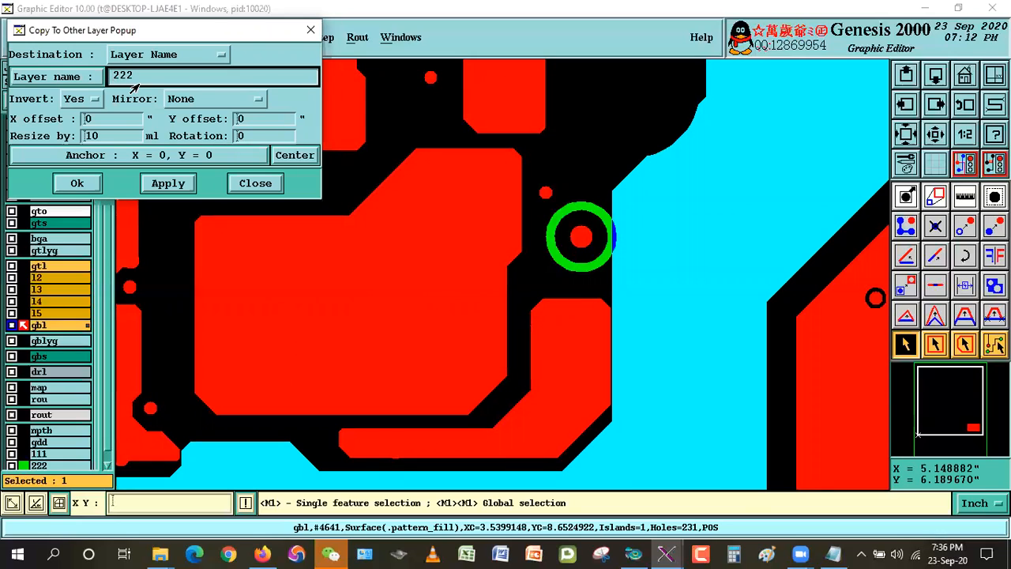
{"action": "left_click", "coordinate": [117, 118]}
{"action": "left_click", "coordinate": [113, 140]}
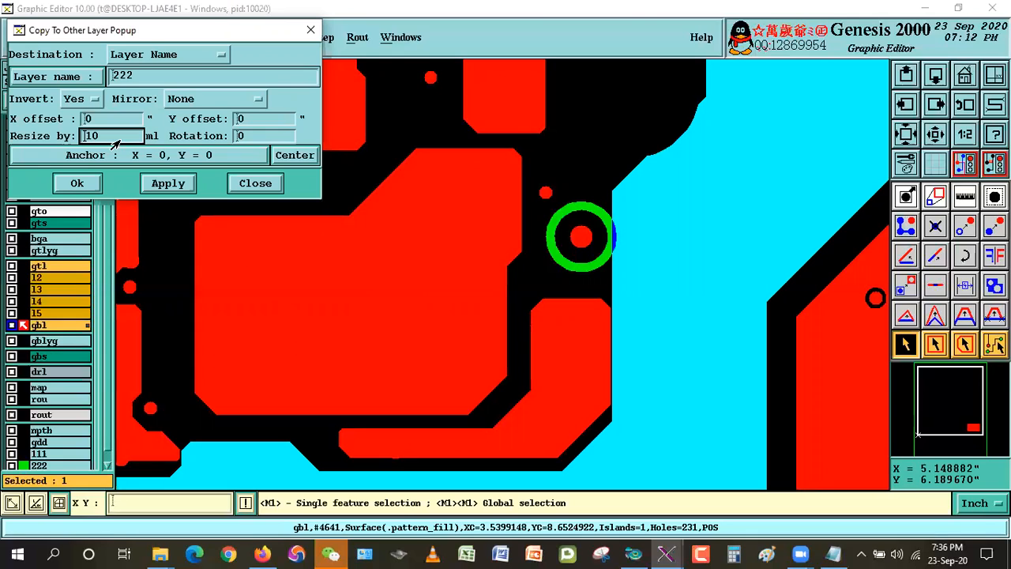
{"action": "left_click_drag", "start_coordinate": [102, 141], "coordinate": [69, 138]}
{"action": "key", "text": "BackSpace"}
{"action": "key", "text": "BackSpace"}
{"action": "type", "text": "20"}
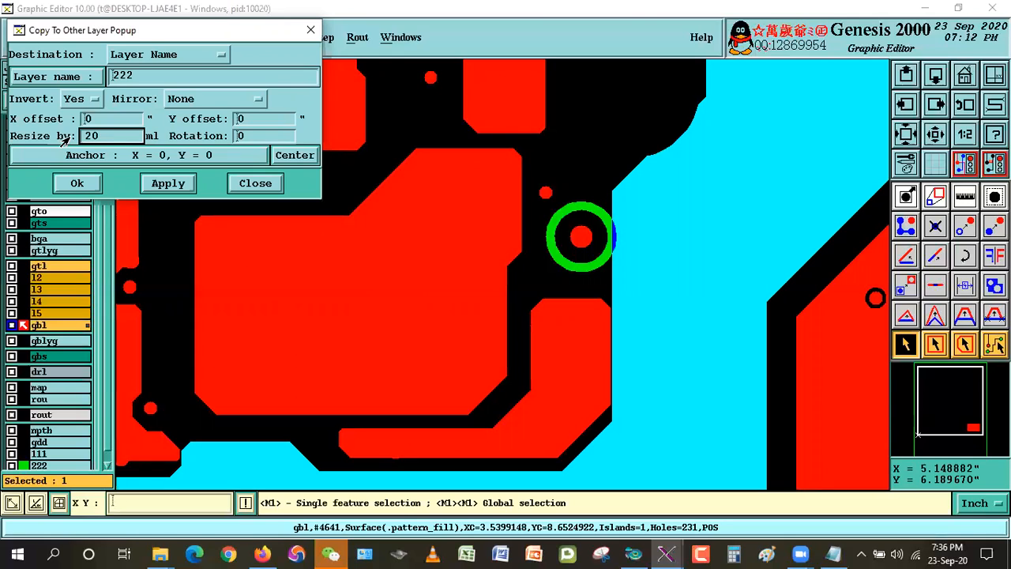
{"action": "left_click", "coordinate": [169, 184]}
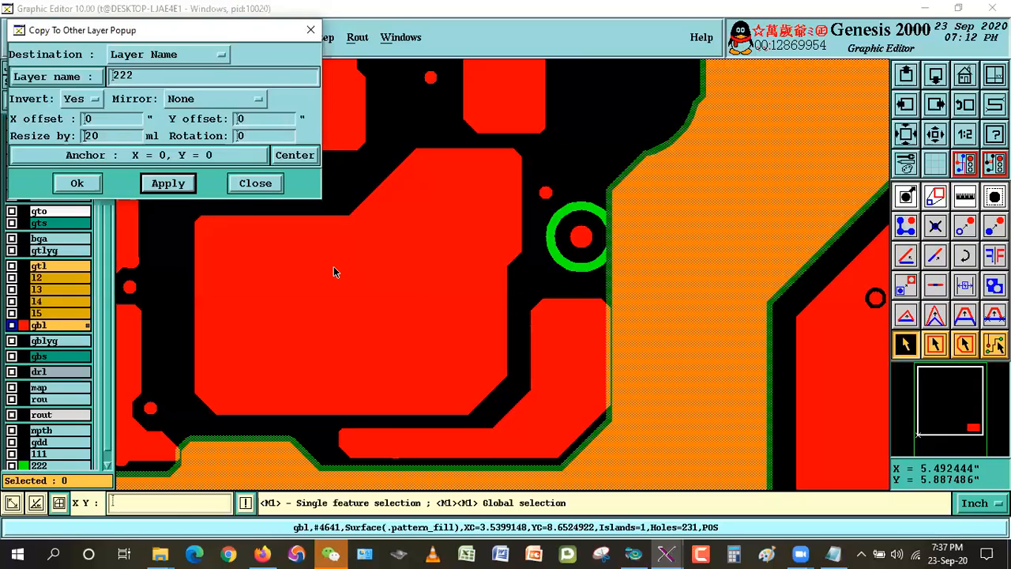
Step: Compare the clipped lower-right ring on layer 222 with gbs and gbl by toggling the display of both layers
{"action": "left_click", "coordinate": [44, 356]}
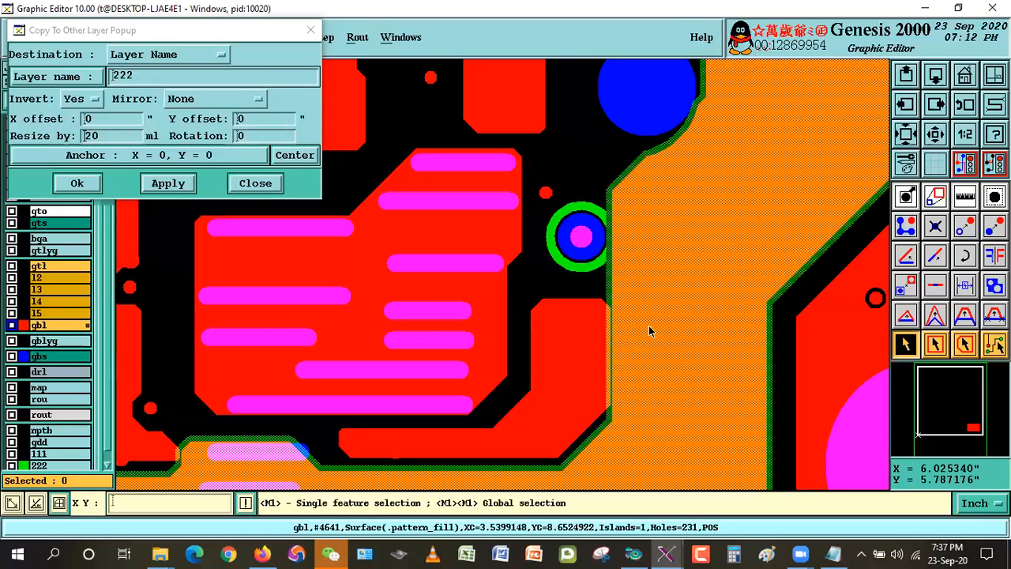
{"action": "left_click", "coordinate": [36, 327]}
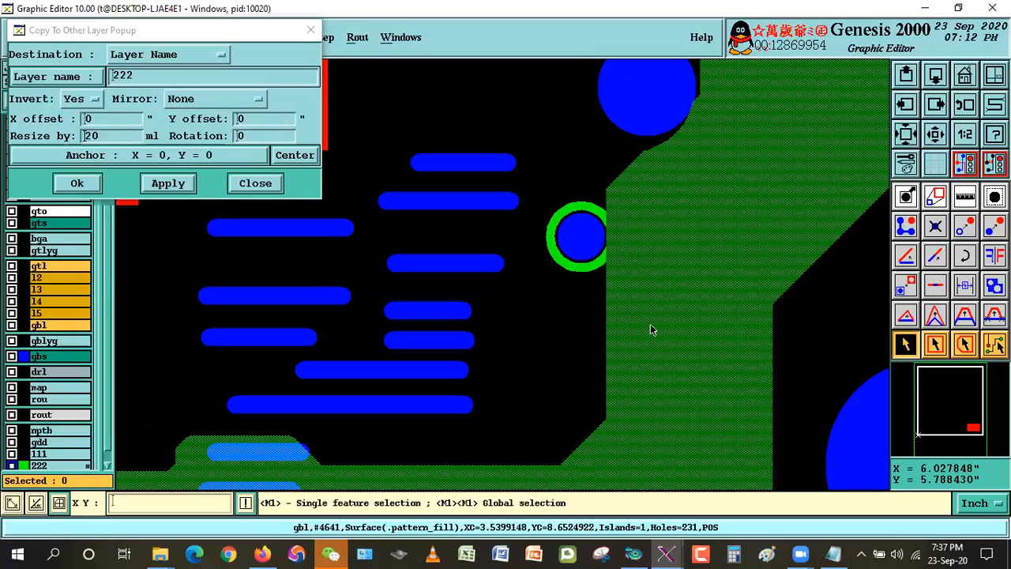
{"action": "left_click", "coordinate": [44, 356]}
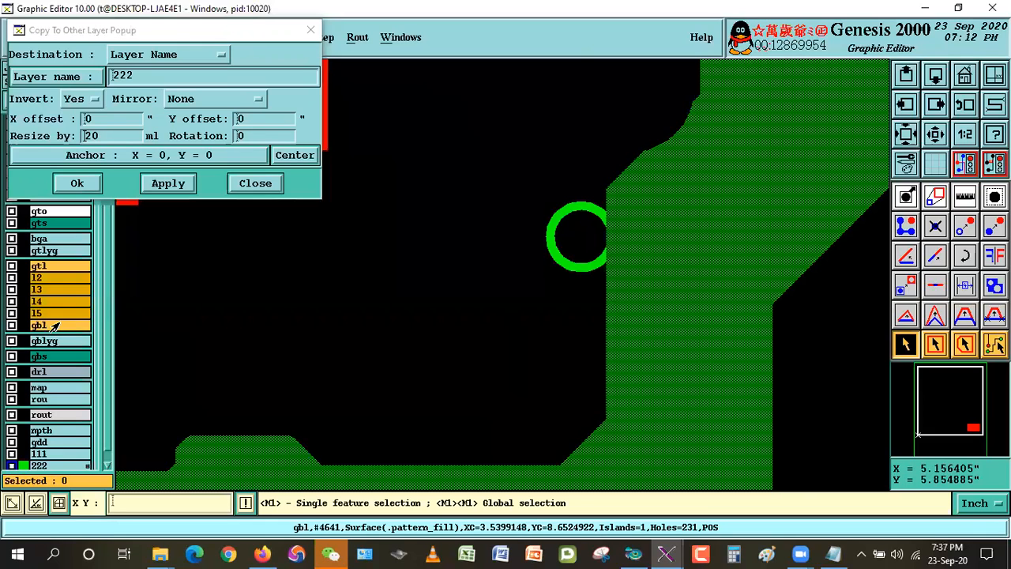
{"action": "left_click", "coordinate": [54, 326]}
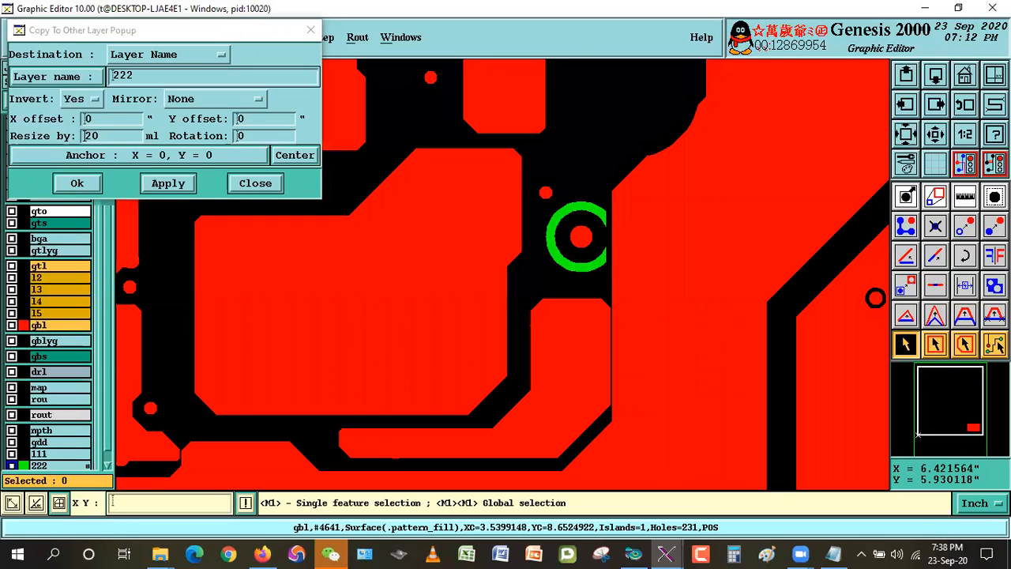
Step: Set up adding a surface with negative polarity and polygon shape for trimming the clipped ring on layer 222
{"action": "left_click", "coordinate": [899, 231]}
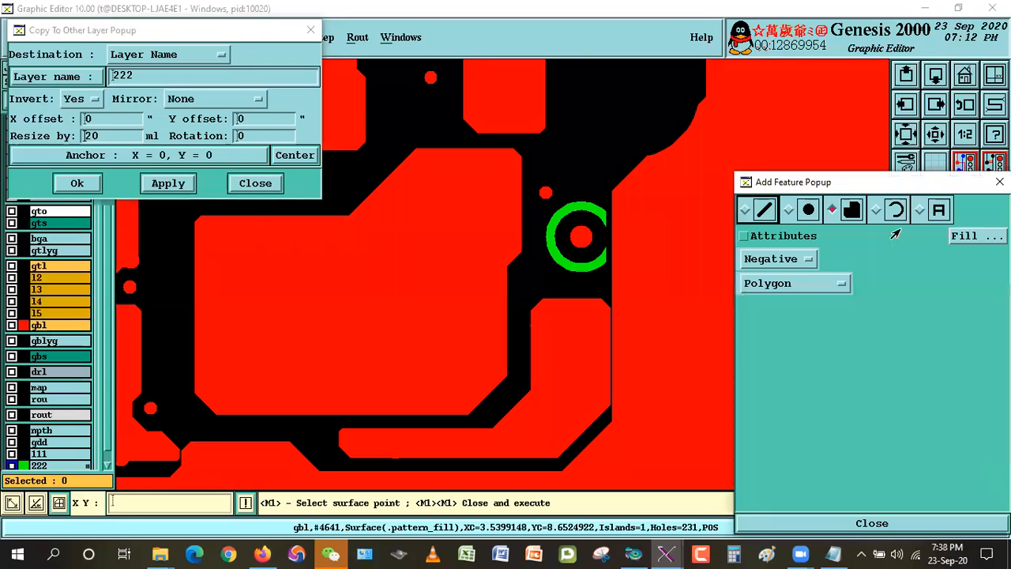
{"action": "left_click", "coordinate": [784, 263]}
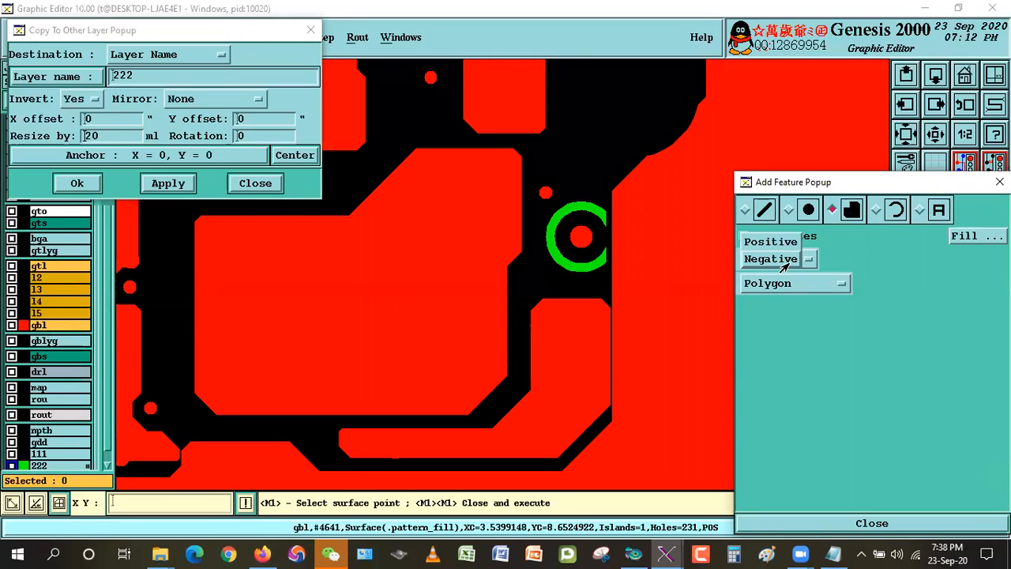
{"action": "left_click", "coordinate": [782, 264]}
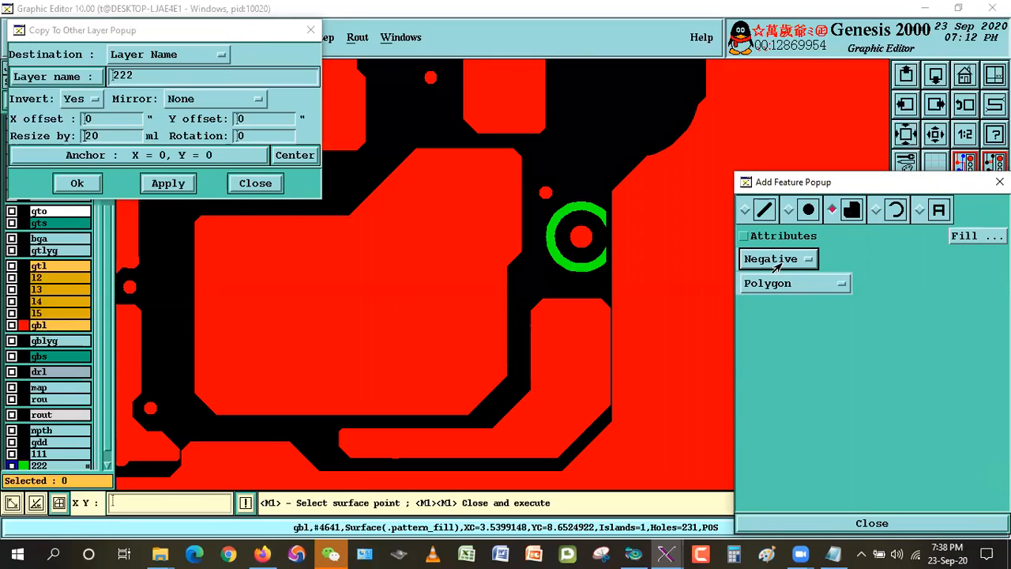
{"action": "left_click_drag", "start_coordinate": [894, 187], "coordinate": [924, 470]}
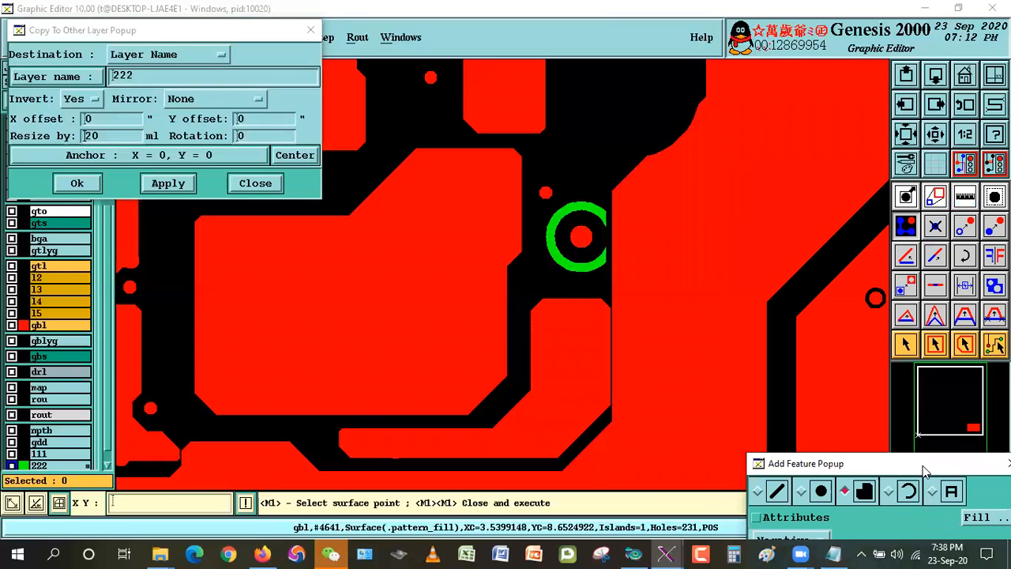
{"action": "right_click", "coordinate": [641, 214]}
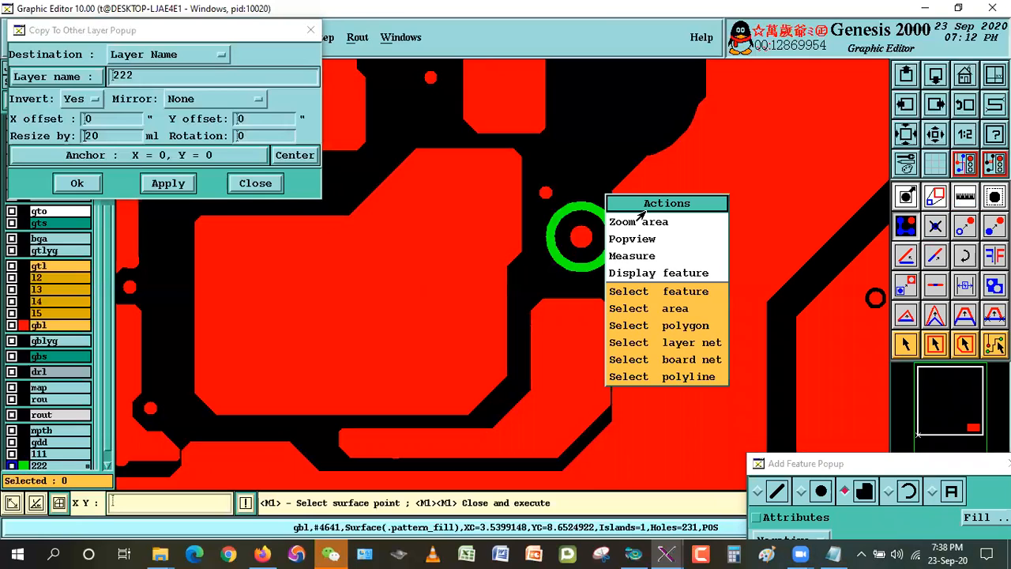
{"action": "left_click", "coordinate": [640, 222]}
{"action": "left_click", "coordinate": [560, 194]}
{"action": "left_click", "coordinate": [643, 282]}
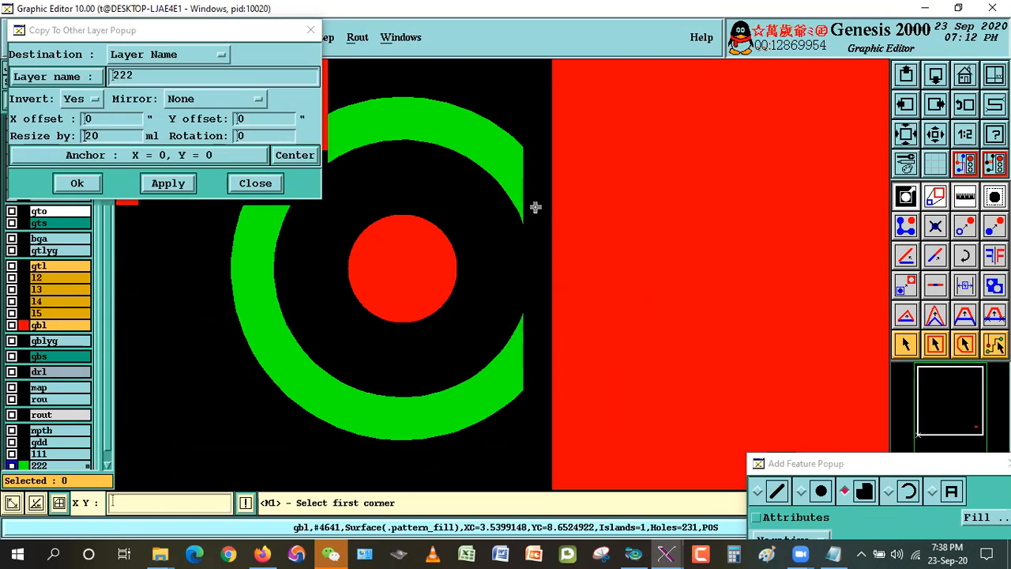
Step: Check the original outline of the clipped ring on layer 222 by selecting it, and clear the selection
{"action": "left_click", "coordinate": [903, 342]}
{"action": "left_click", "coordinate": [472, 140]}
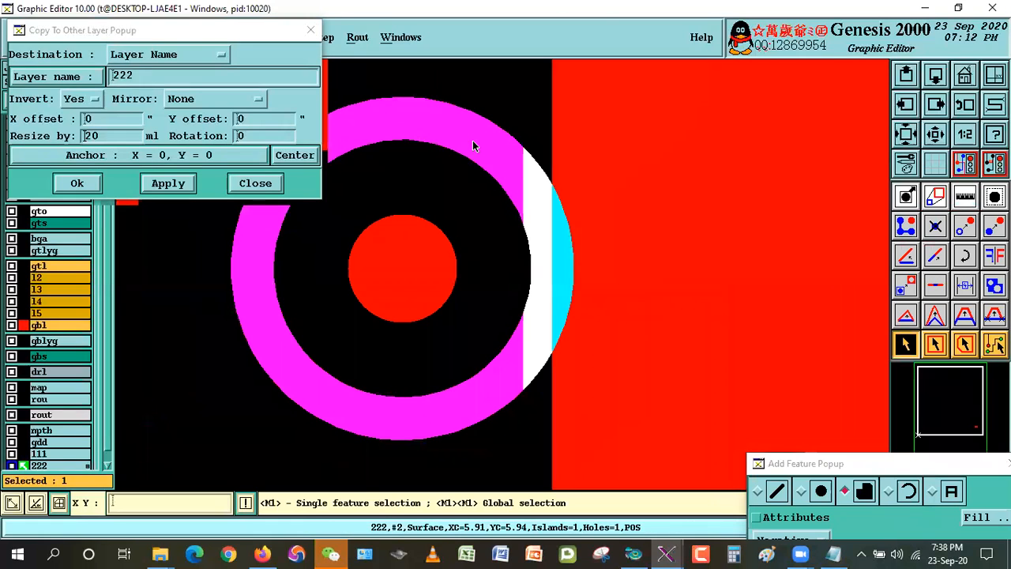
{"action": "left_click", "coordinate": [487, 141]}
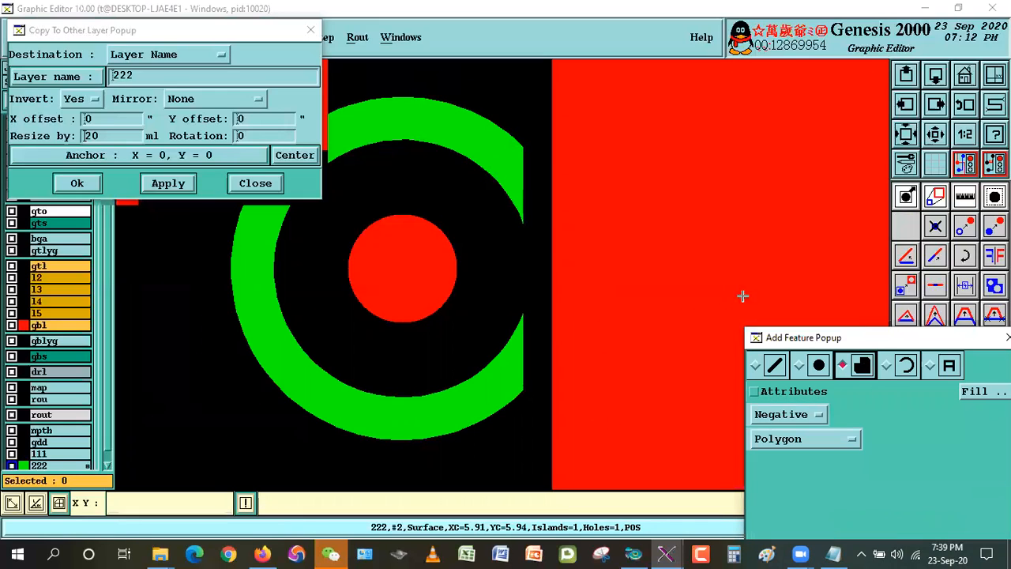
Step: Cut off both pointed ends of the clipped ring on layer 222 by adding a negative polygon surface over each
{"action": "left_click", "coordinate": [541, 126]}
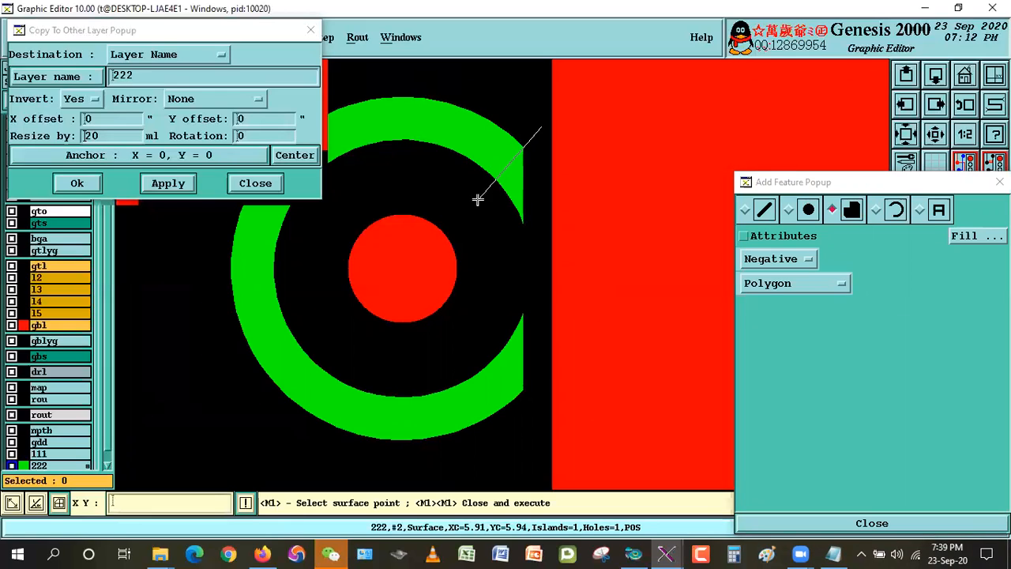
{"action": "left_click", "coordinate": [471, 204]}
{"action": "left_click", "coordinate": [523, 259]}
{"action": "left_click", "coordinate": [547, 263]}
{"action": "double_click", "coordinate": [547, 173]}
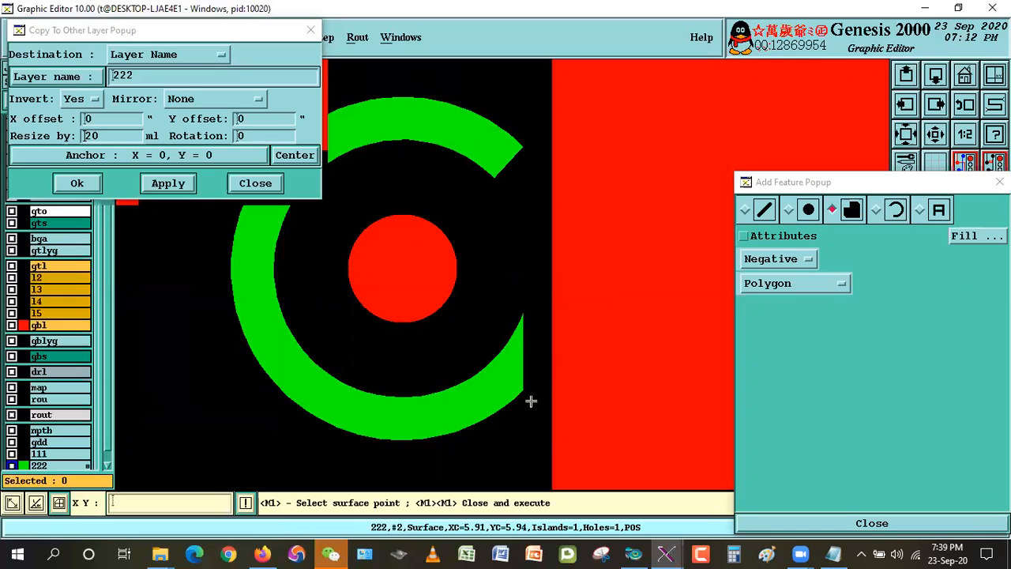
{"action": "left_click", "coordinate": [488, 347]}
{"action": "left_click", "coordinate": [525, 274]}
{"action": "left_click", "coordinate": [529, 296]}
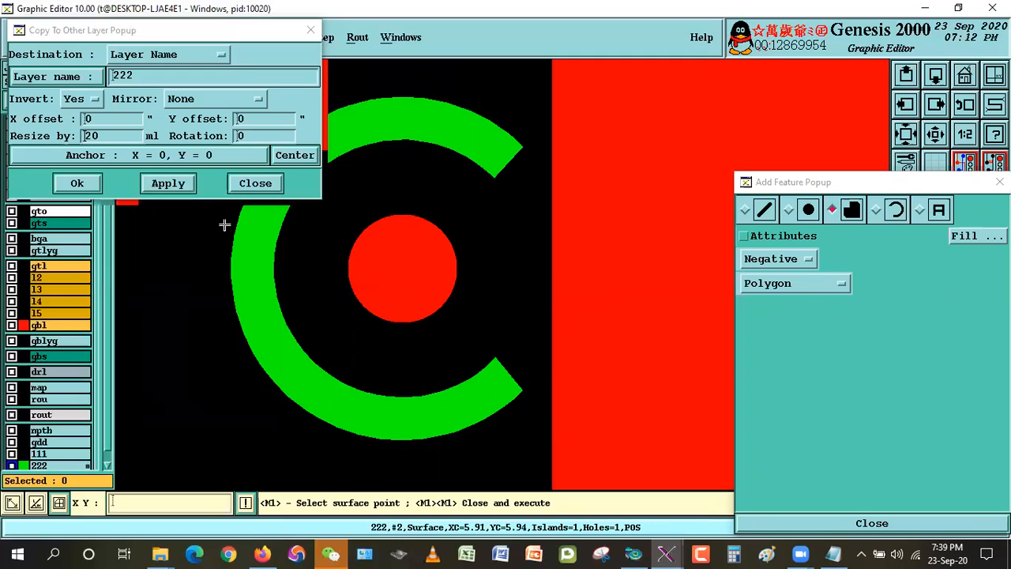
Step: Contourize all features on layer 222 with accuracy 0, separate to islands Yes, and clean holes up to 3 ml in X and Y mode
{"action": "left_click", "coordinate": [255, 184]}
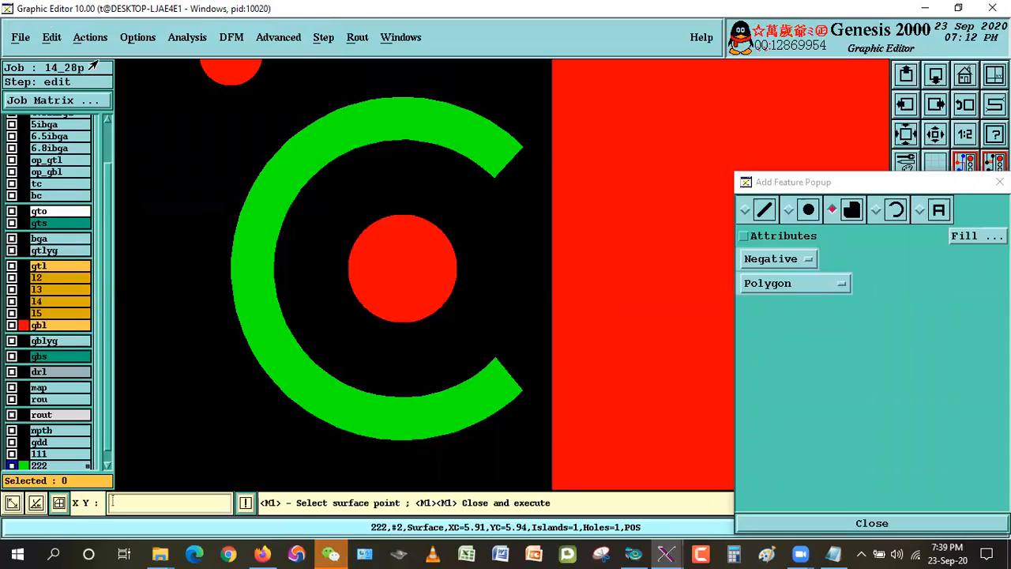
{"action": "left_click", "coordinate": [49, 40]}
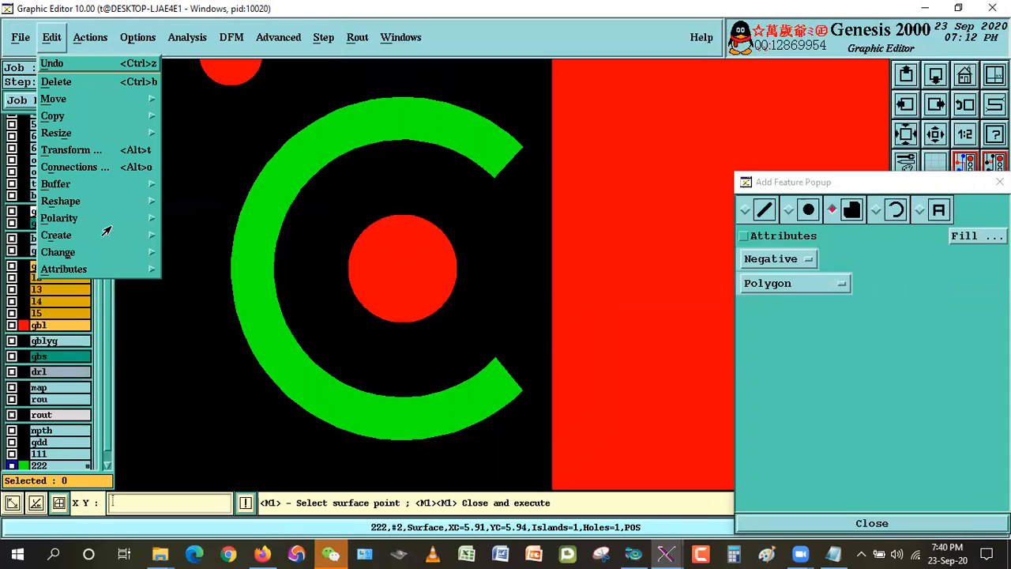
{"action": "mouse_move", "coordinate": [101, 202]}
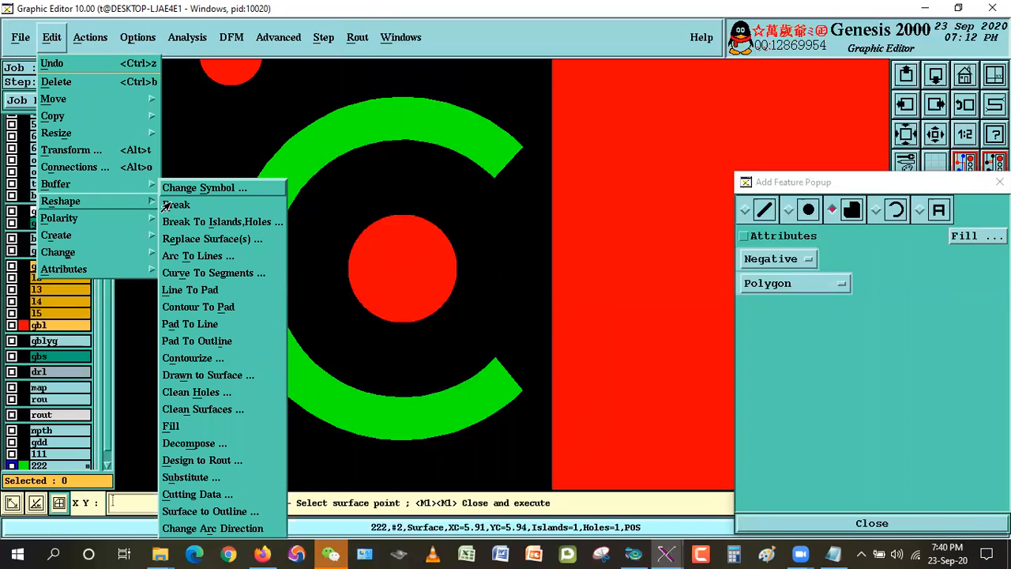
{"action": "left_click", "coordinate": [199, 359]}
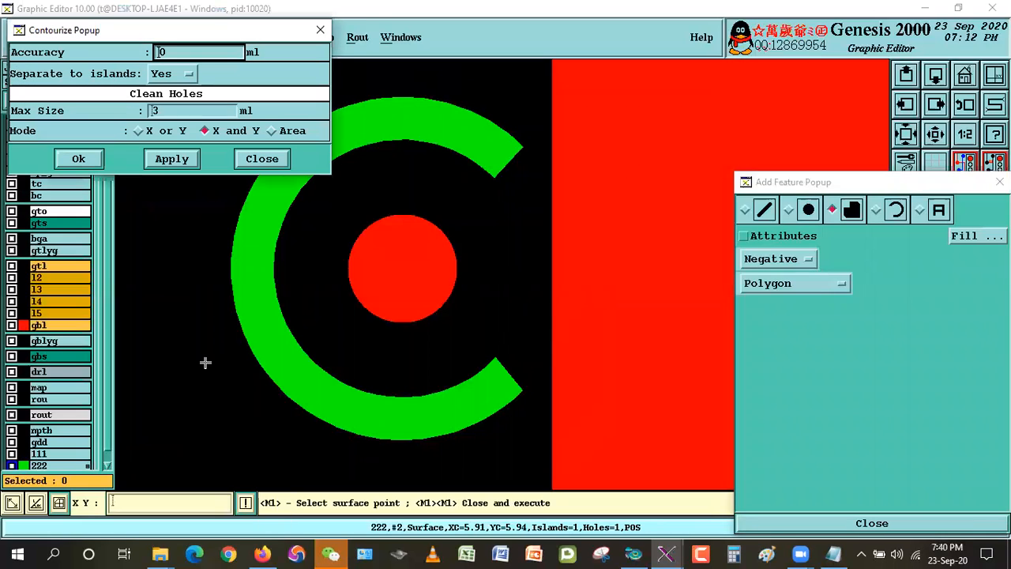
{"action": "left_click", "coordinate": [80, 159]}
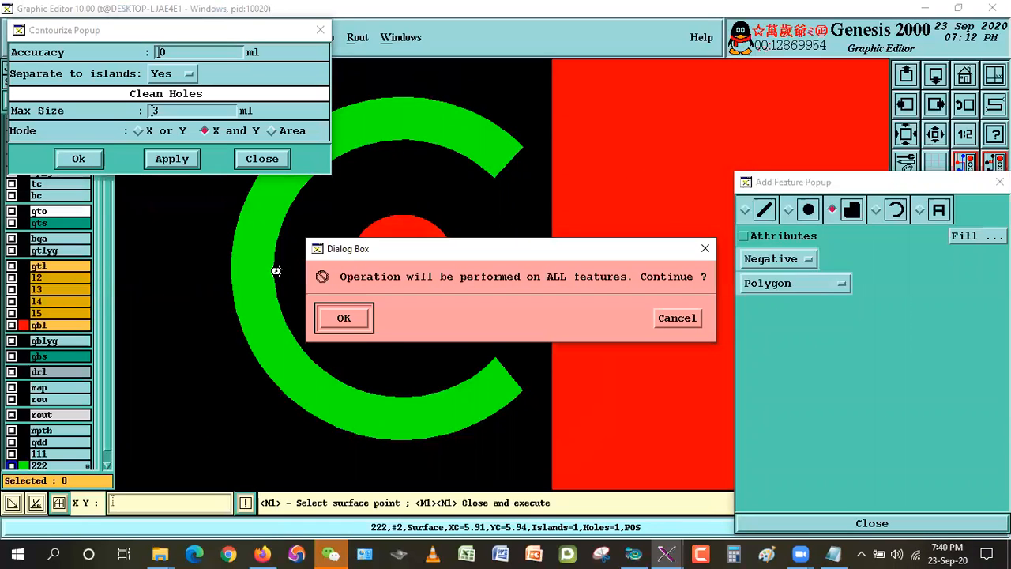
{"action": "left_click", "coordinate": [343, 320]}
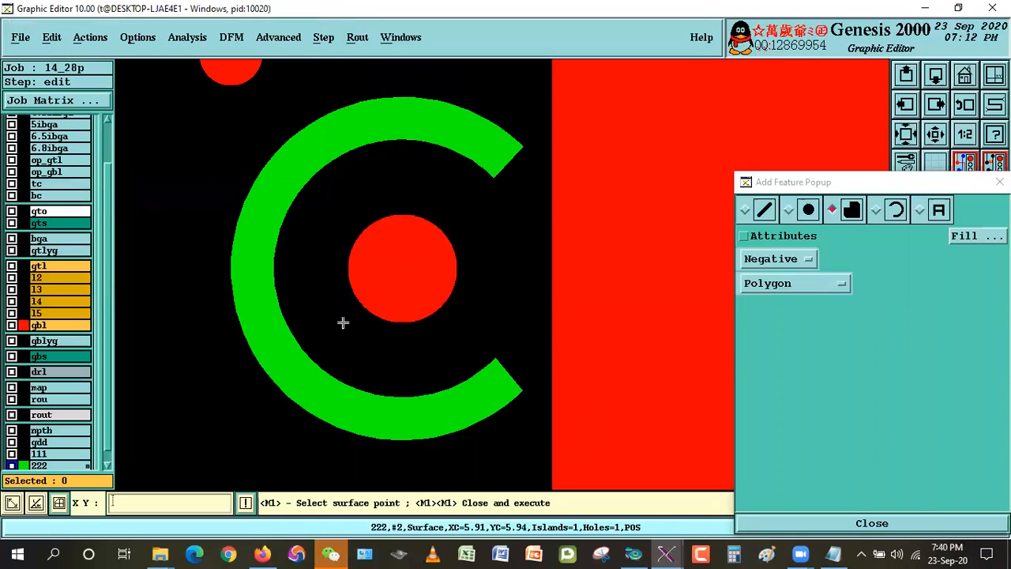
Step: Move all features from layer 222 to layer gbl without inversion, mirroring, offset or resizing
{"action": "left_click", "coordinate": [41, 42]}
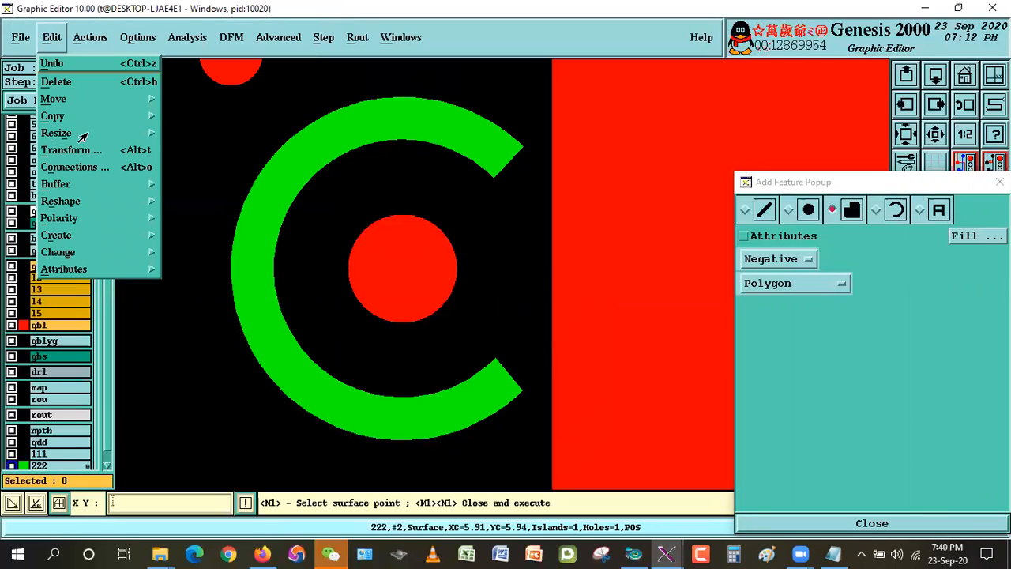
{"action": "mouse_move", "coordinate": [147, 101]}
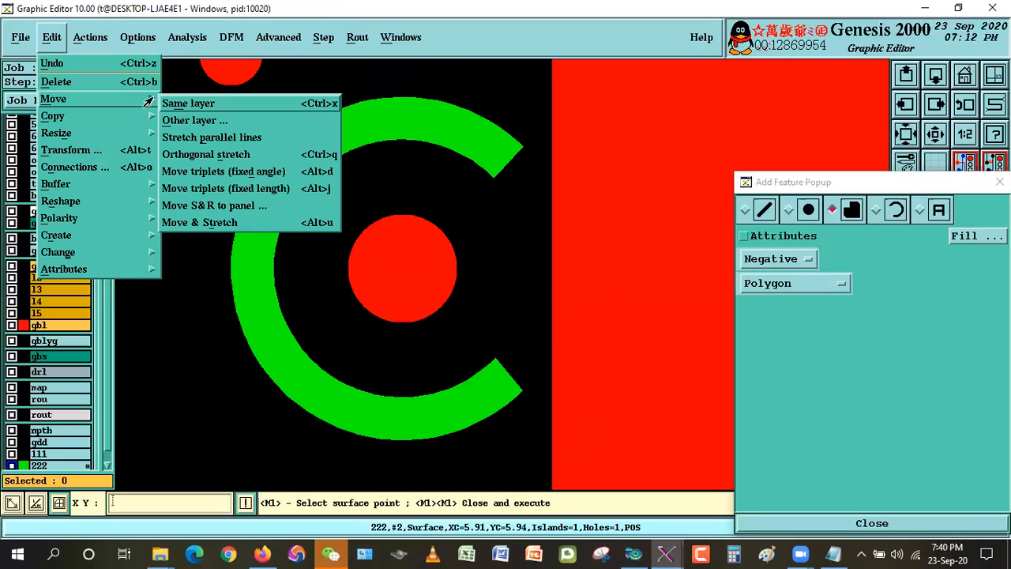
{"action": "left_click", "coordinate": [190, 120]}
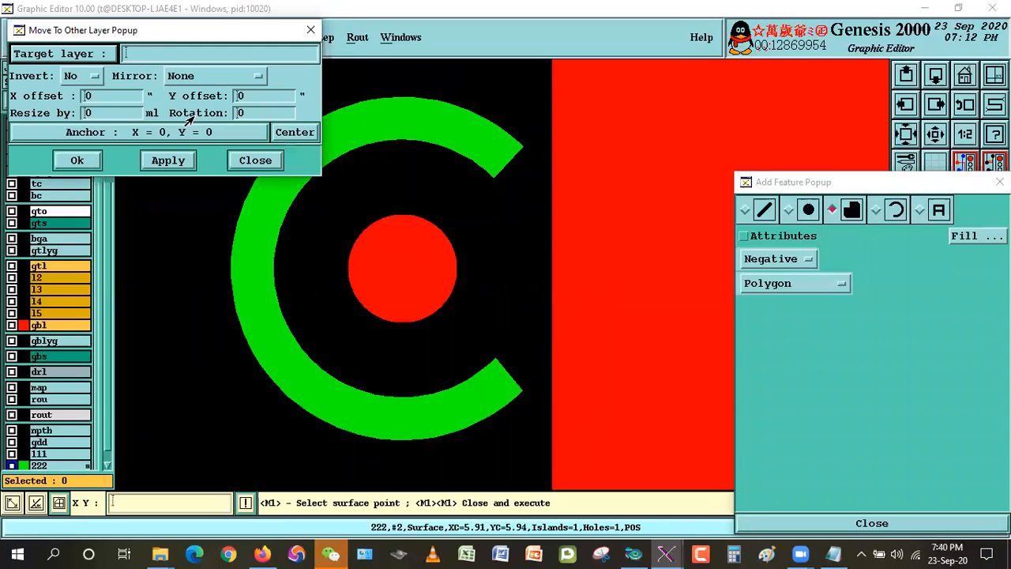
{"action": "left_click", "coordinate": [100, 57]}
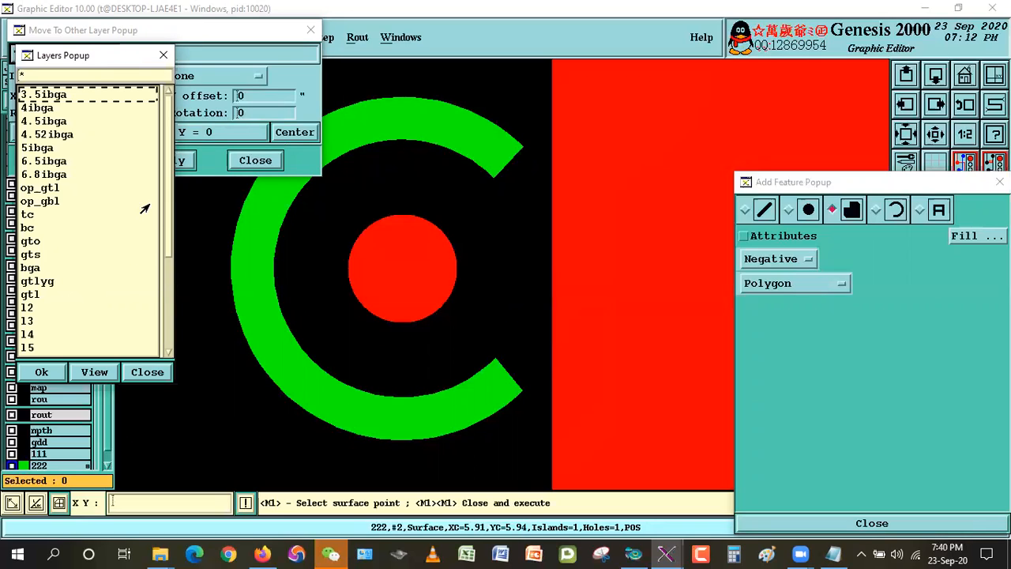
{"action": "left_click_drag", "start_coordinate": [164, 244], "coordinate": [164, 273]}
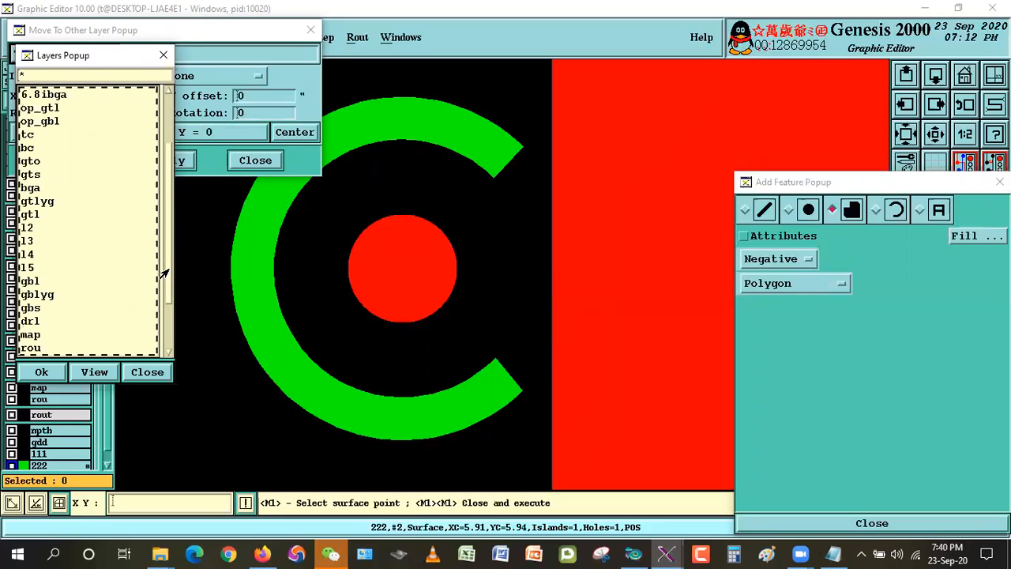
{"action": "left_click", "coordinate": [24, 283]}
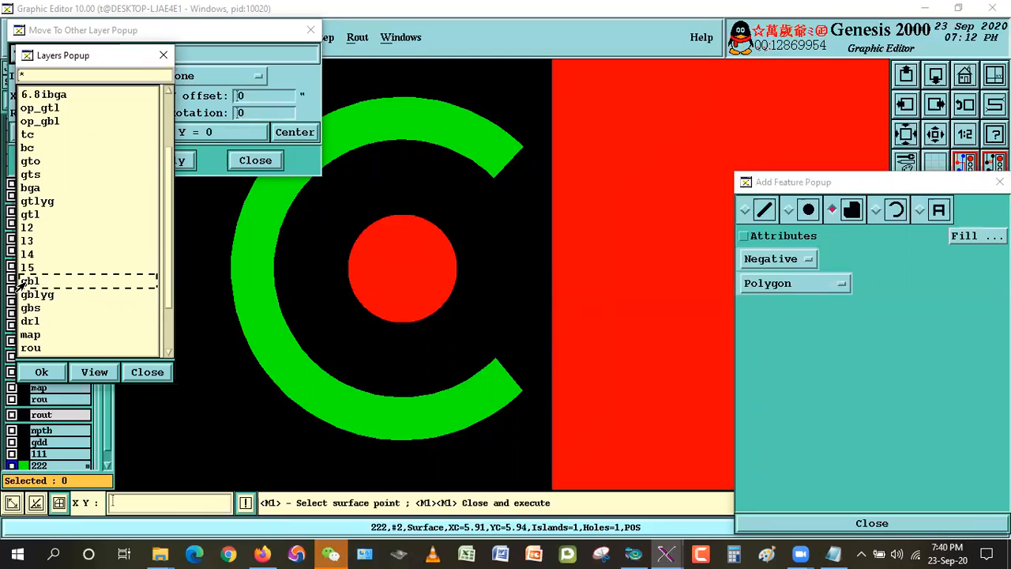
{"action": "left_click", "coordinate": [24, 282]}
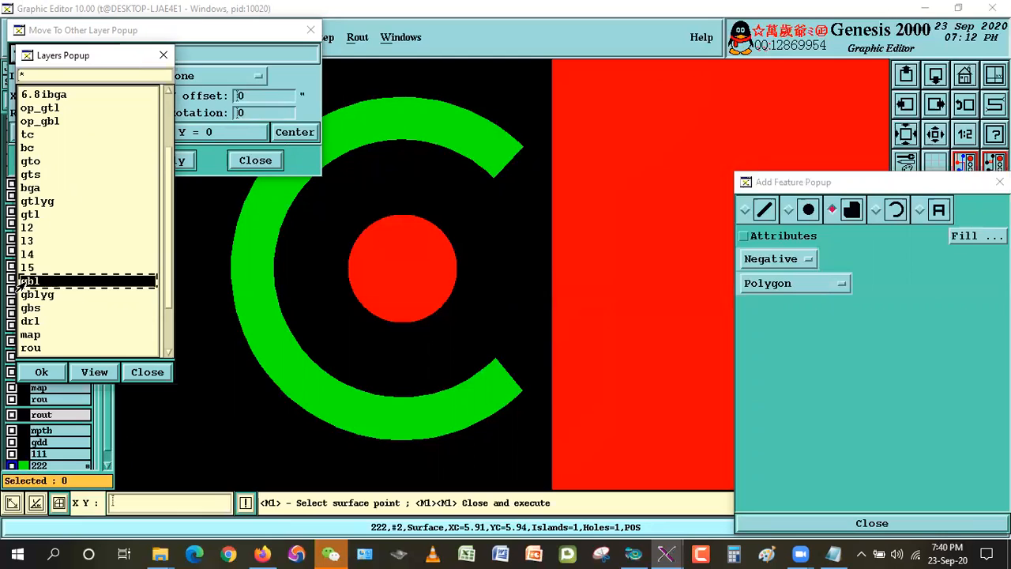
{"action": "left_click", "coordinate": [38, 372]}
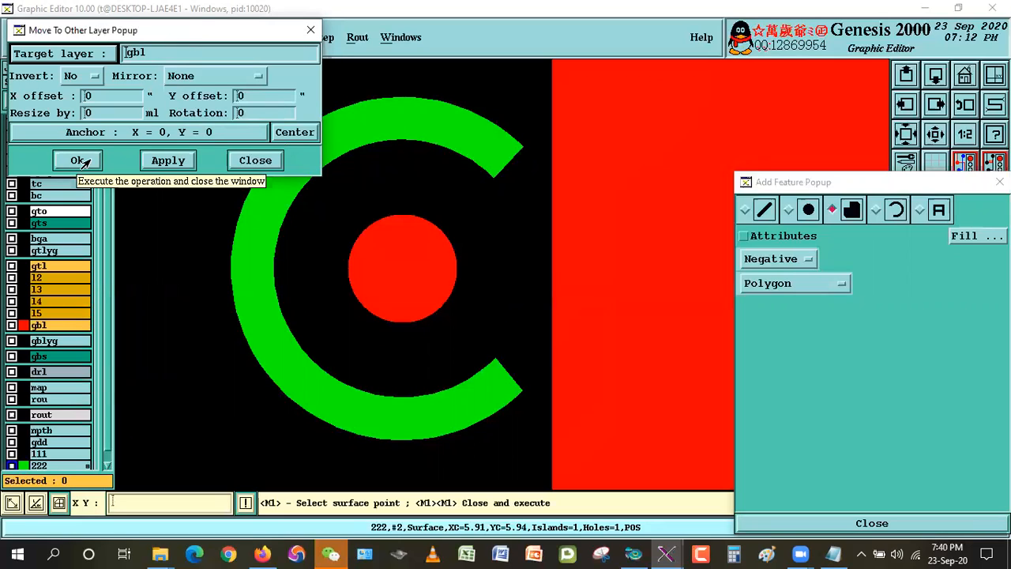
{"action": "left_click", "coordinate": [93, 94]}
{"action": "left_click", "coordinate": [101, 116]}
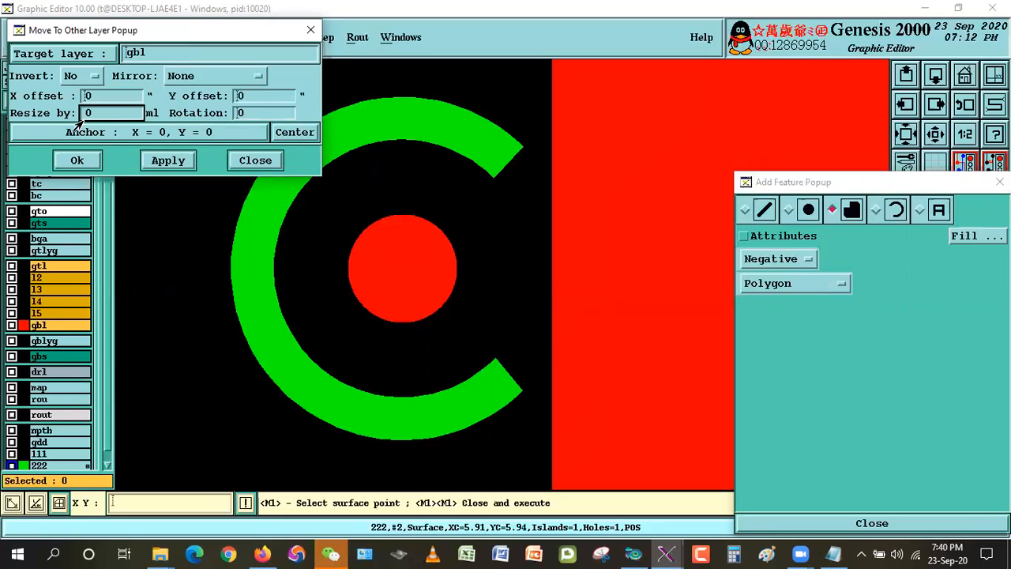
{"action": "left_click", "coordinate": [70, 160]}
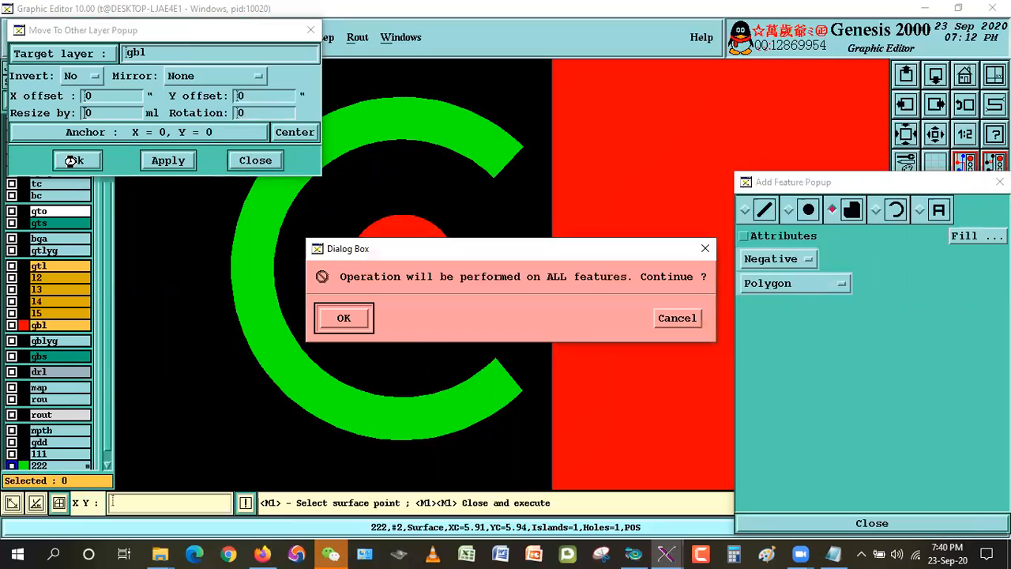
{"action": "key", "text": "Return"}
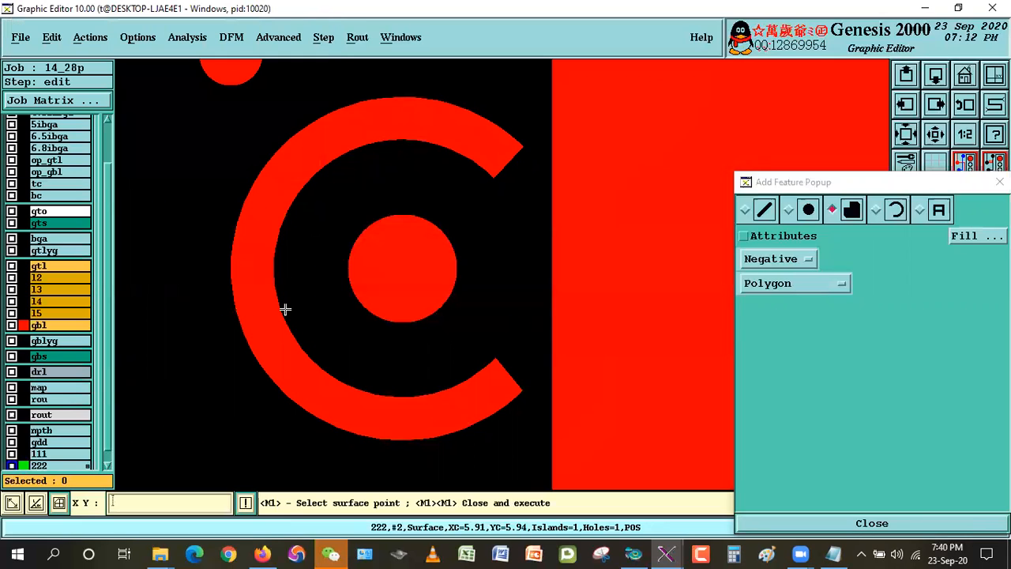
Step: Examine the trimmed ring on gbl in its surroundings and the rings along the board's upper part
{"action": "left_click_drag", "start_coordinate": [899, 184], "coordinate": [840, 364]}
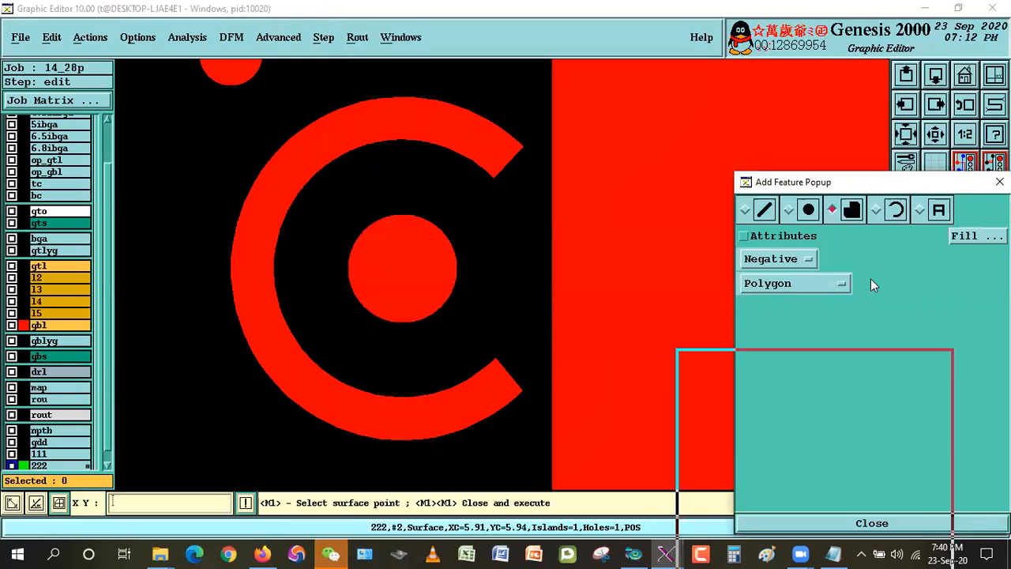
{"action": "left_click", "coordinate": [911, 342]}
{"action": "left_click", "coordinate": [938, 133]}
{"action": "left_click", "coordinate": [938, 134]}
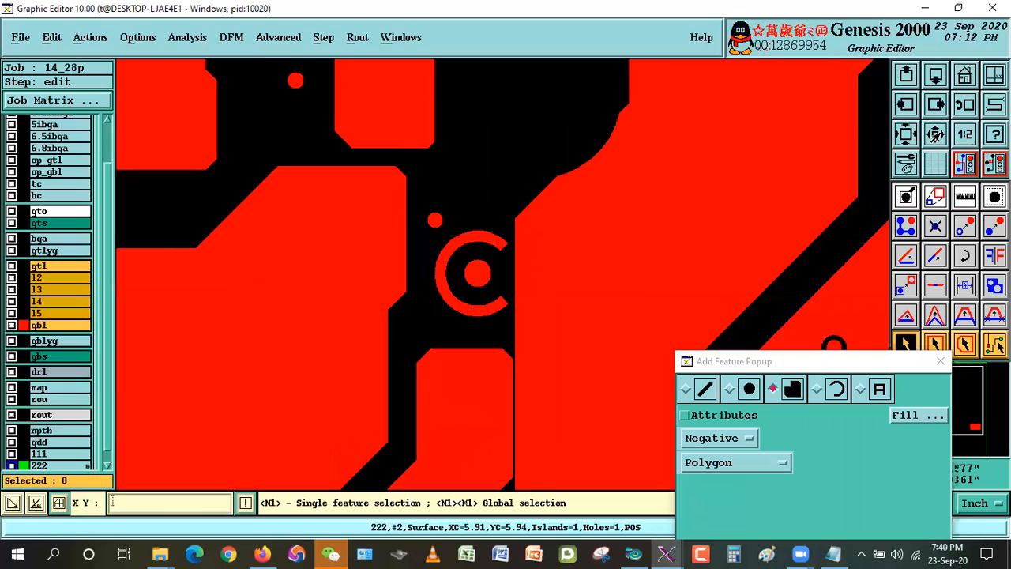
{"action": "left_click", "coordinate": [938, 133]}
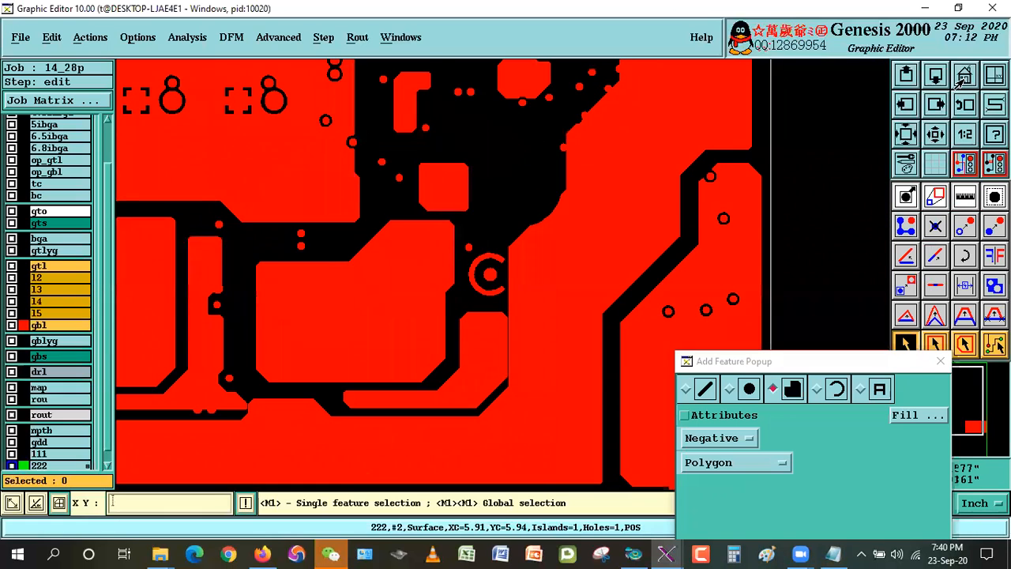
{"action": "left_click", "coordinate": [963, 79]}
{"action": "right_click", "coordinate": [371, 193]}
{"action": "left_click", "coordinate": [412, 215]}
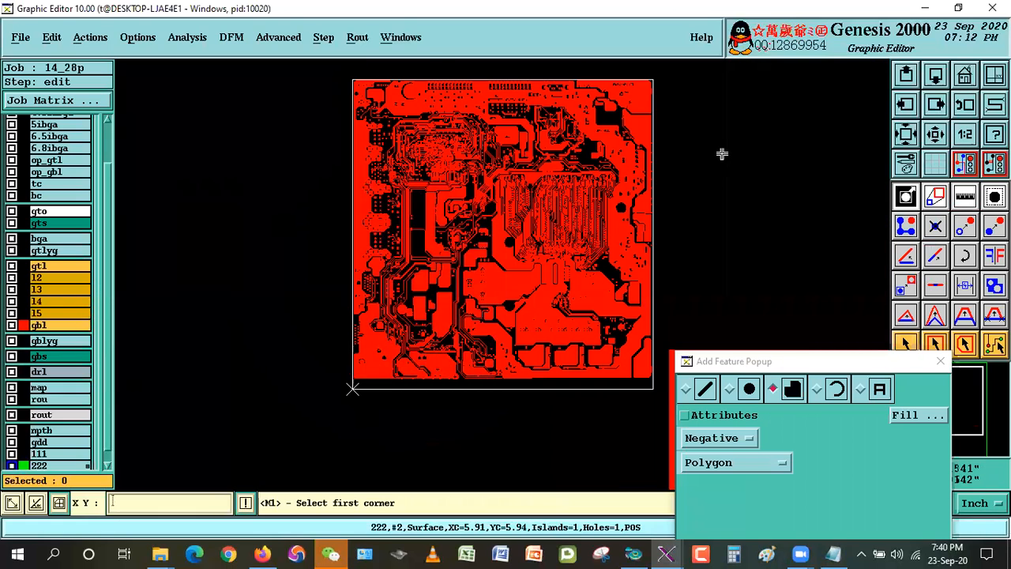
{"action": "left_click", "coordinate": [314, 66]}
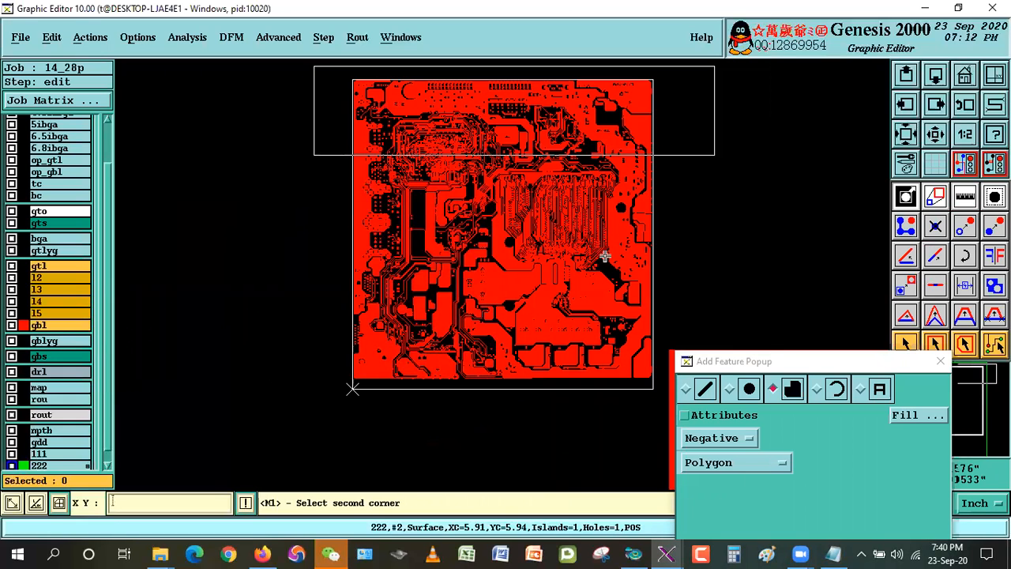
{"action": "left_click", "coordinate": [715, 155]}
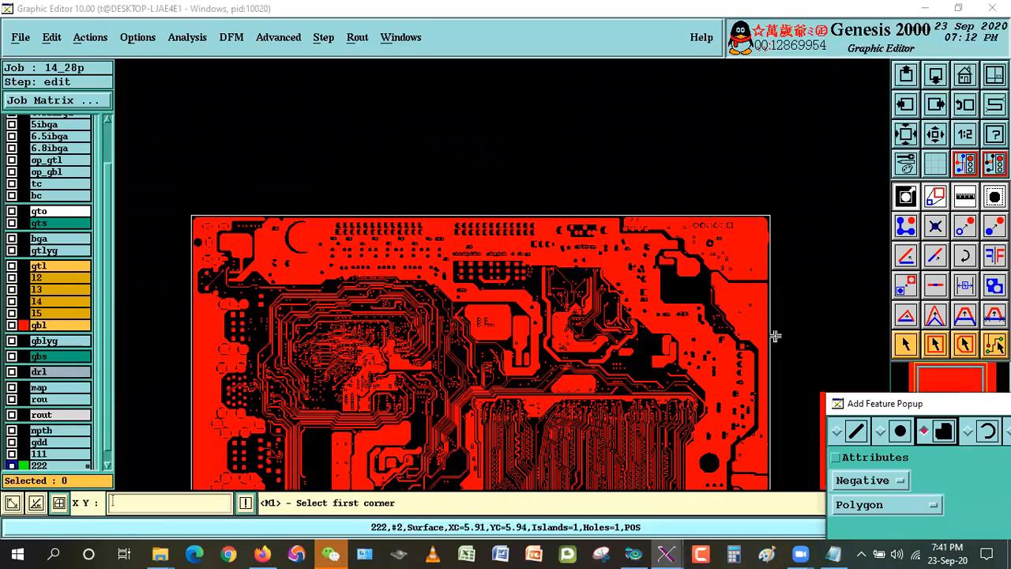
{"action": "left_click", "coordinate": [329, 550]}
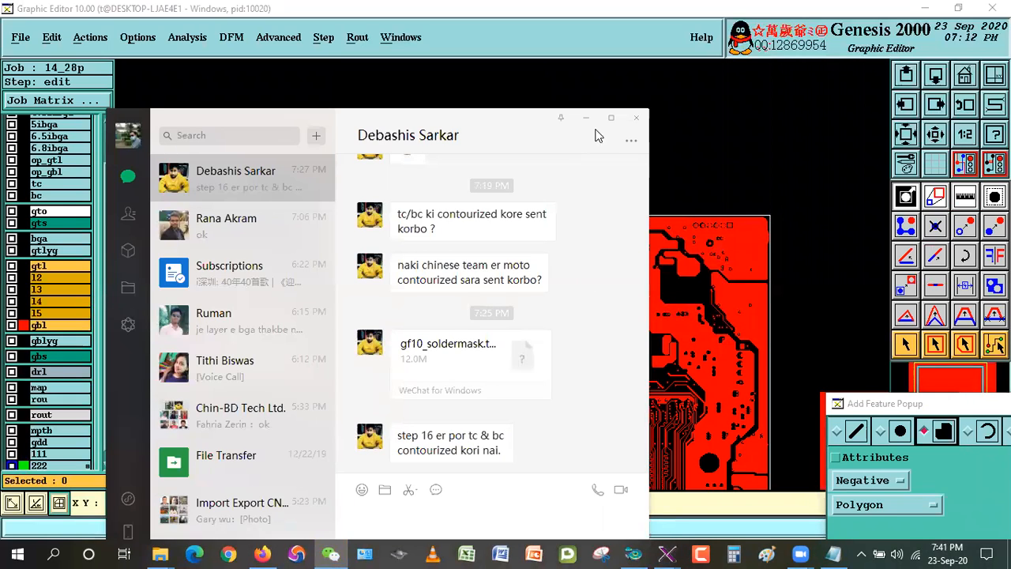
{"action": "left_click", "coordinate": [585, 119]}
{"action": "left_click", "coordinate": [954, 71]}
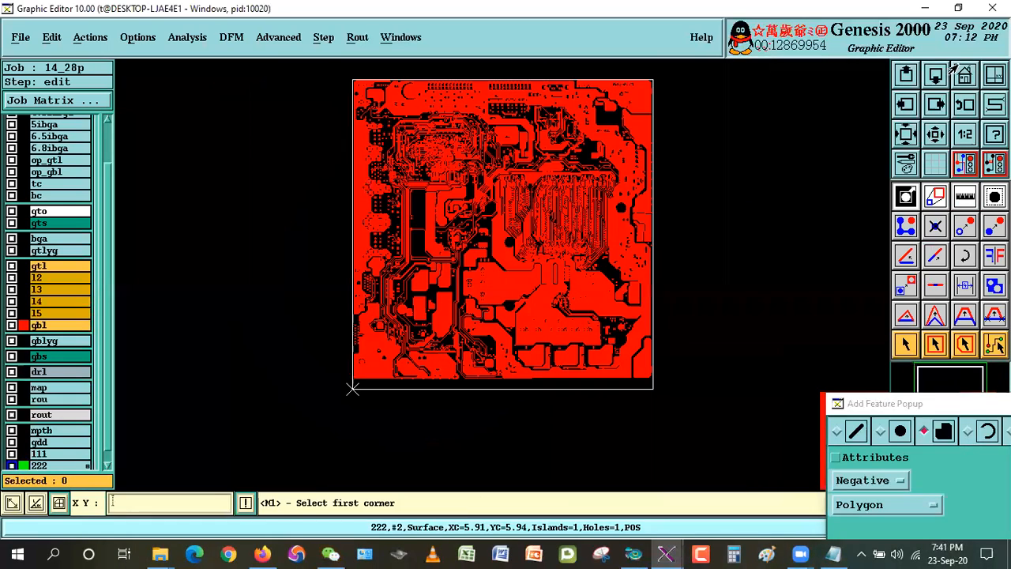
{"action": "left_click", "coordinate": [907, 353]}
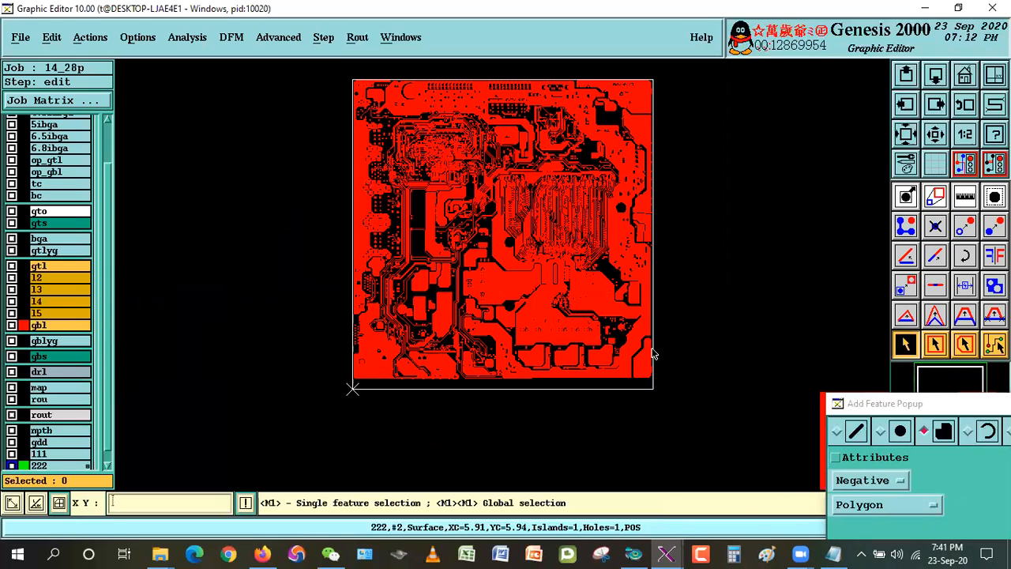
Step: Switch to the Outer Layer Steps.txt notes in Notepad and review step 28, adding the optical point circle, within the checklist
{"action": "left_click", "coordinate": [820, 549]}
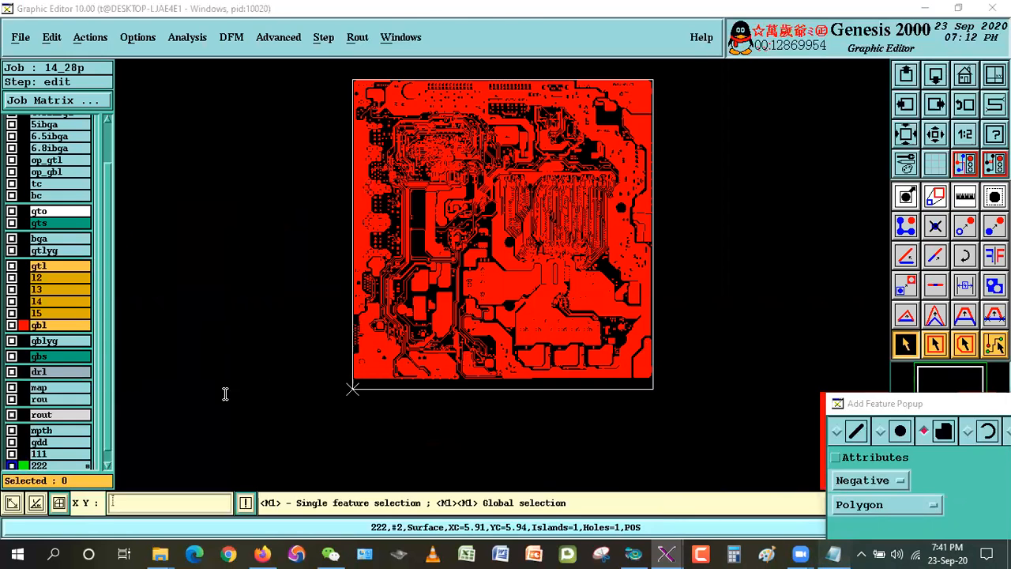
{"action": "scroll", "coordinate": [460, 357], "scroll_direction": "down", "scroll_amount": 1}
{"action": "left_click", "coordinate": [254, 413]}
{"action": "key", "text": "shift+Home"}
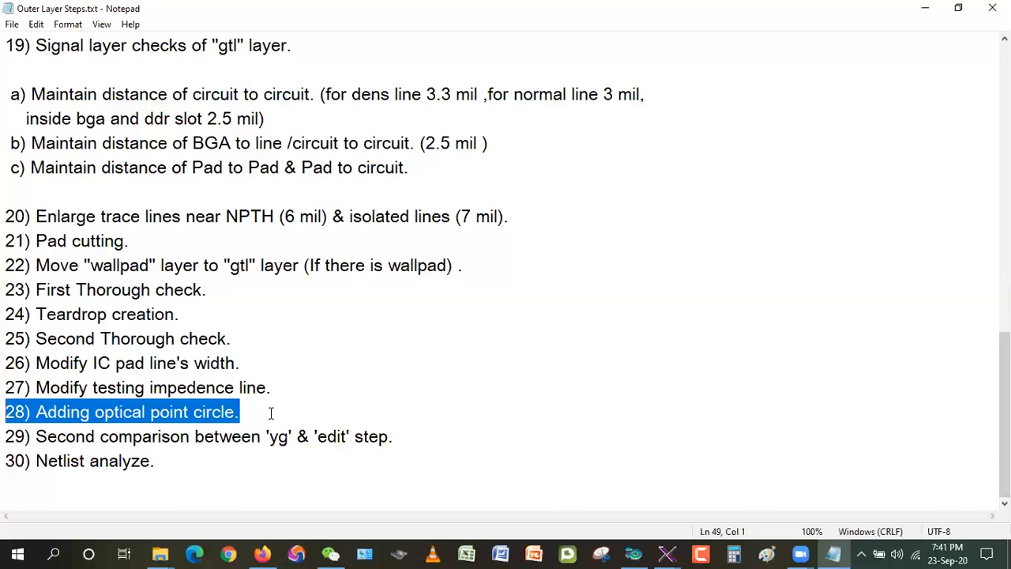
{"action": "key", "text": "Left"}
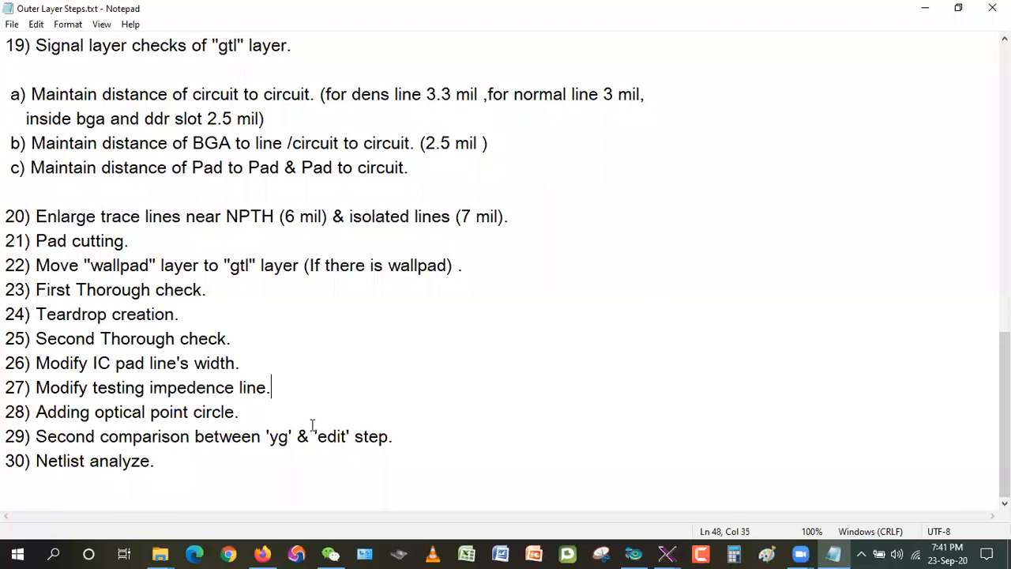
{"action": "left_click_drag", "start_coordinate": [6, 241], "coordinate": [102, 265]}
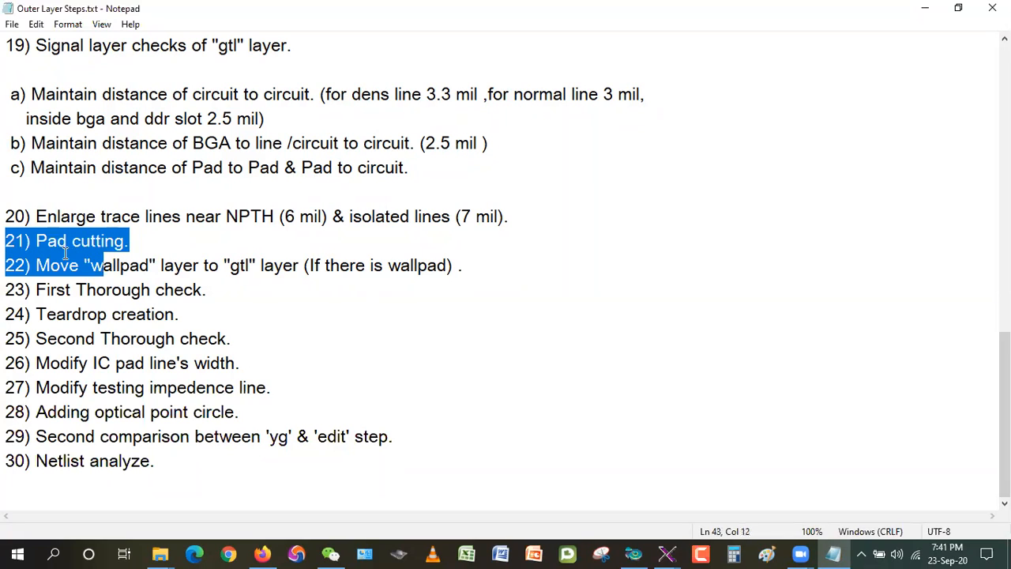
{"action": "left_click_drag", "start_coordinate": [8, 412], "coordinate": [214, 411]}
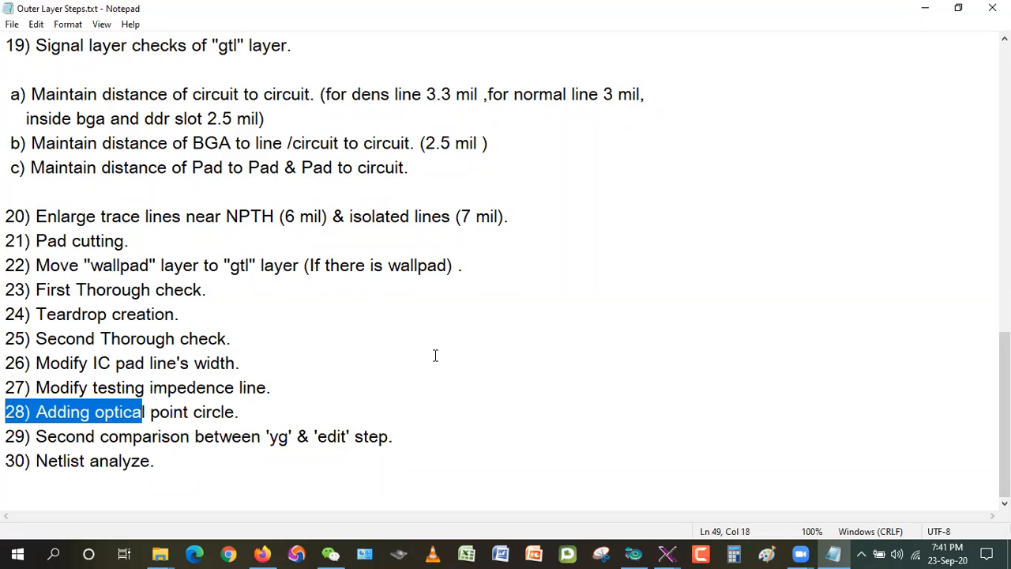